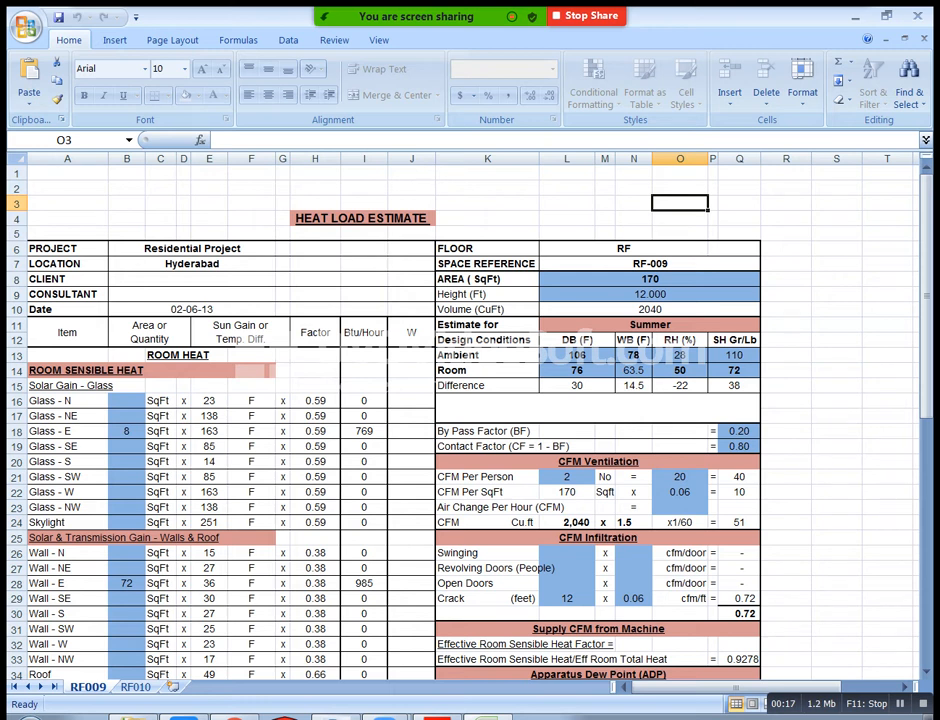
Switch to File Explorer and open the AutoCAD drawing Drawing1 from the hamstech folder on drive D
{"action": "left_click", "coordinate": [857, 16]}
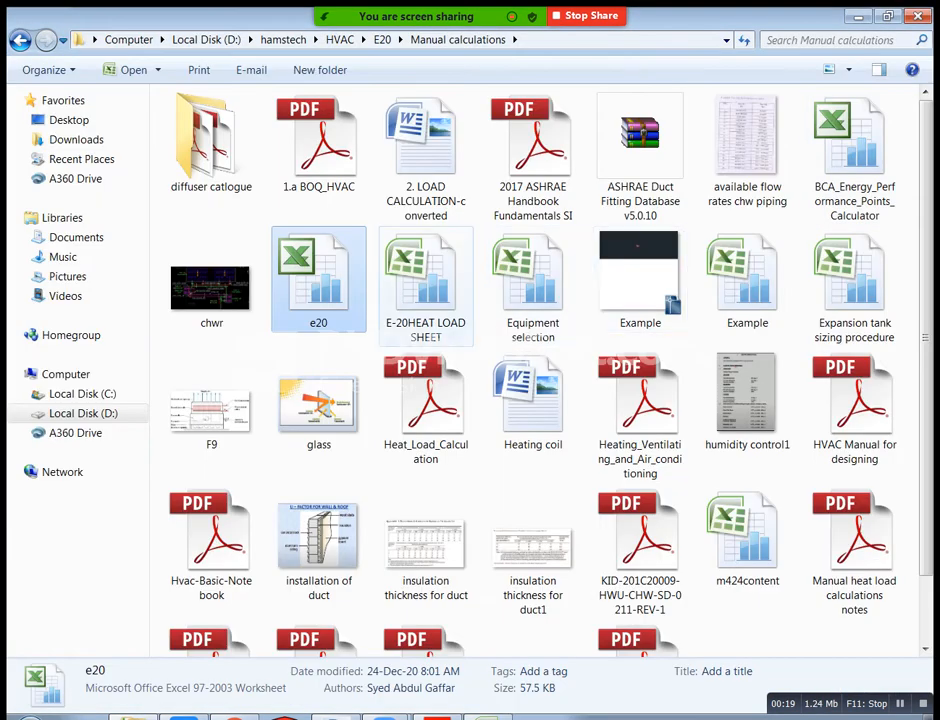
{"action": "left_click", "coordinate": [858, 16]}
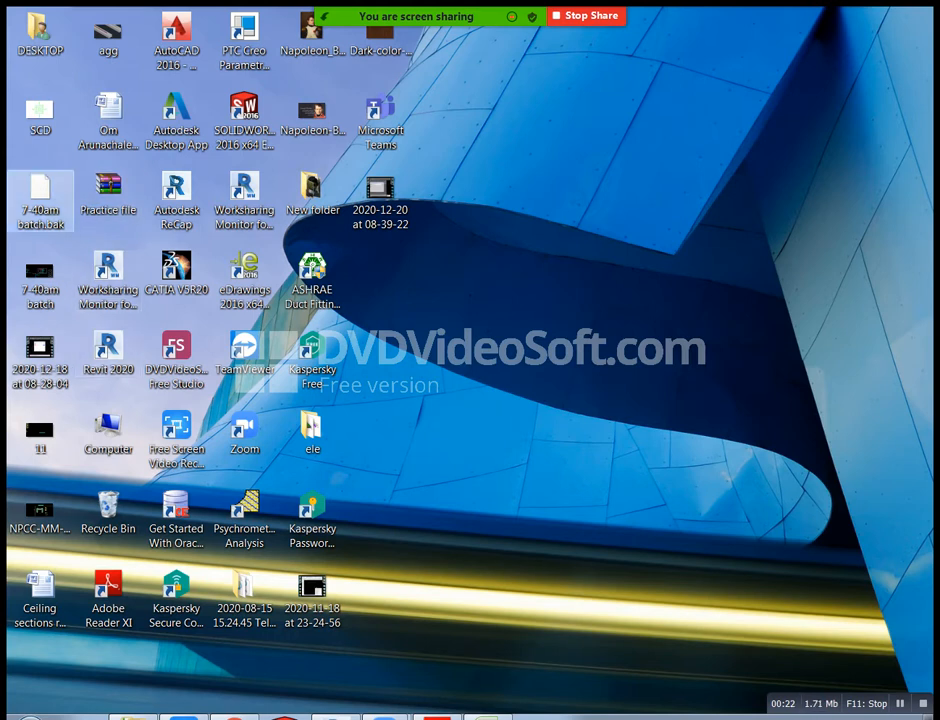
{"action": "left_click", "coordinate": [133, 716]}
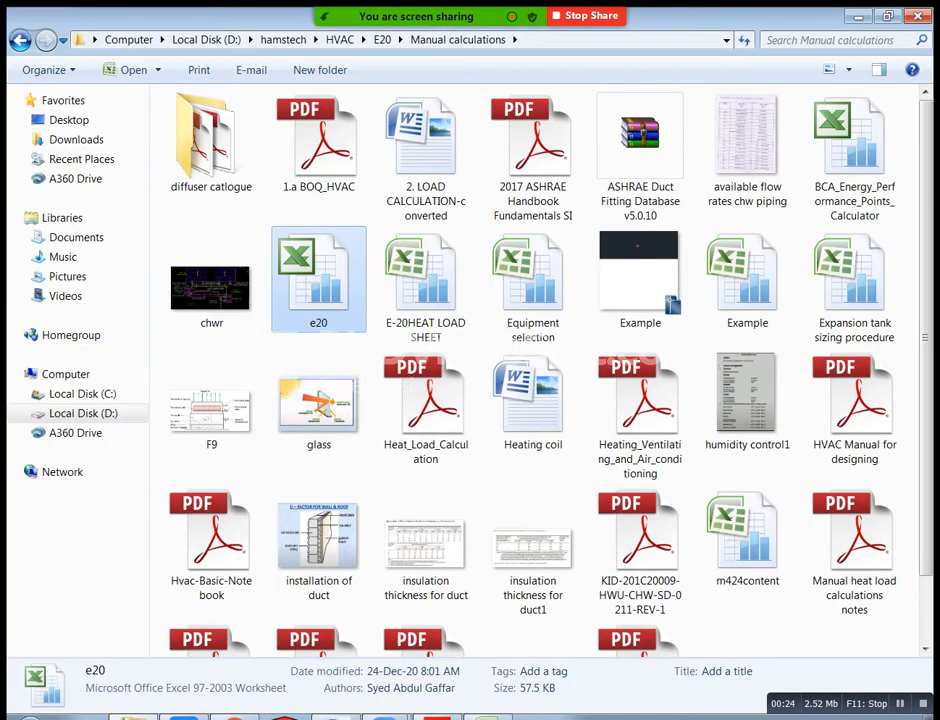
{"action": "left_click", "coordinate": [283, 39]}
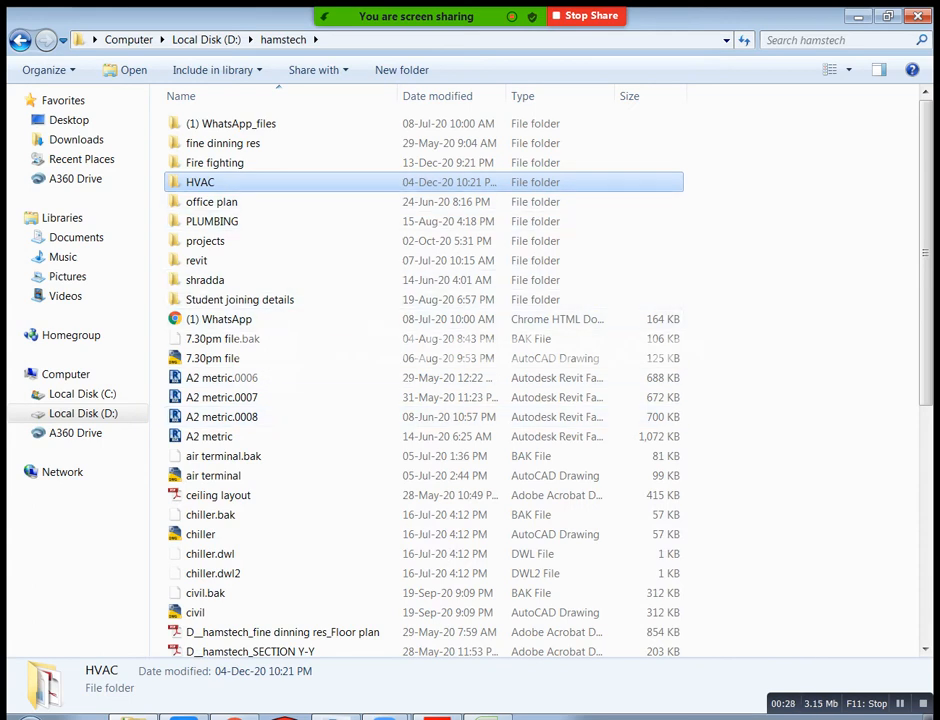
{"action": "scroll", "coordinate": [420, 530], "scroll_direction": "down", "scroll_amount": 4}
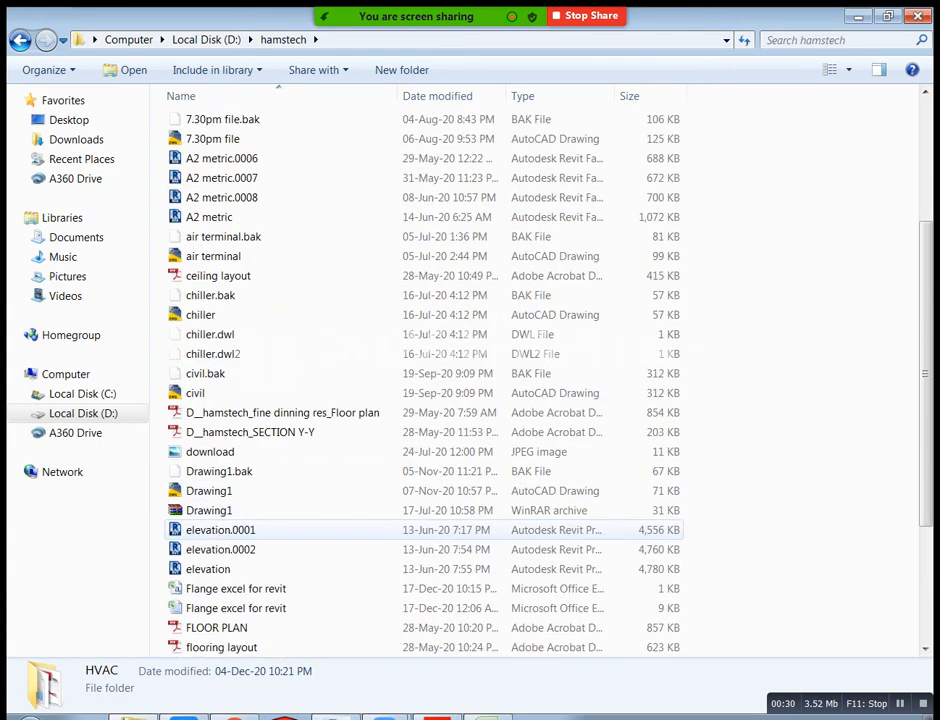
{"action": "left_click", "coordinate": [215, 491]}
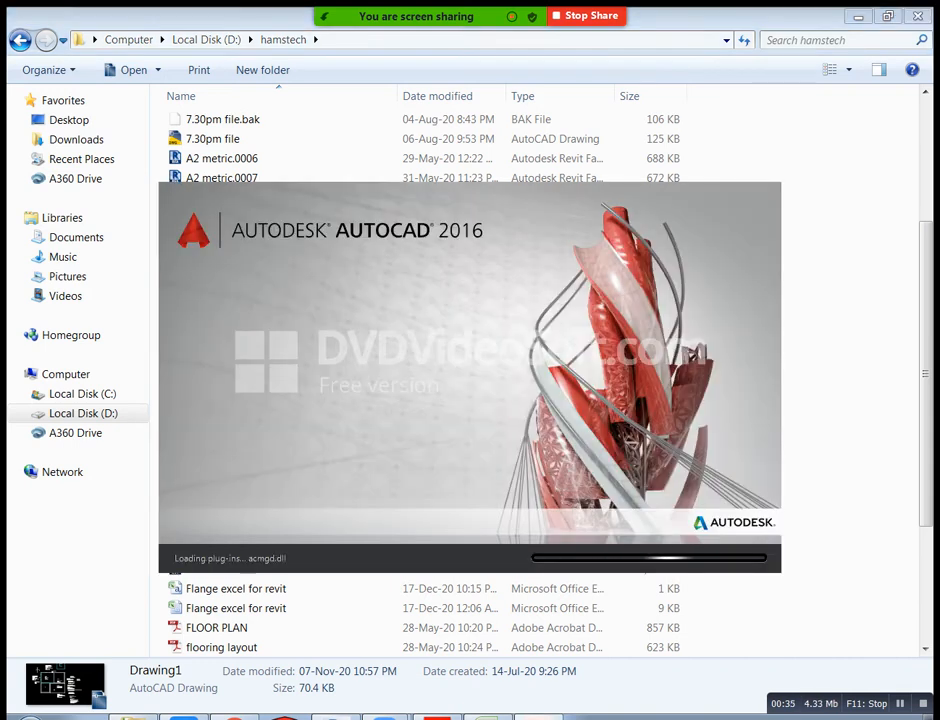
Return to the heat load workbook in Excel and review the project, location, client, consultant, date and floor fields
{"action": "key", "text": "alt+Tab"}
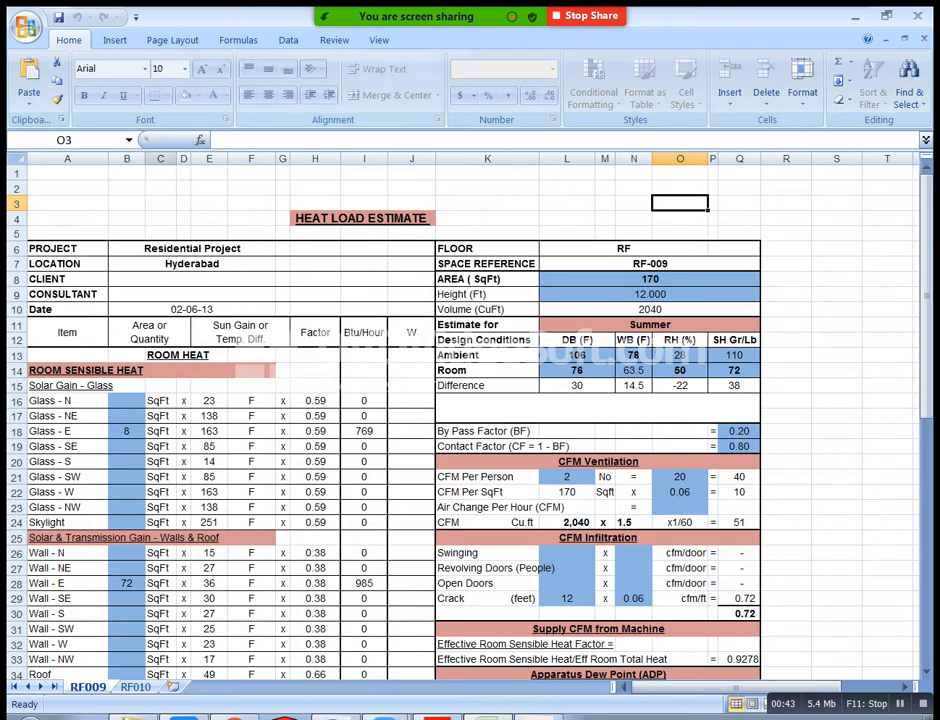
{"action": "left_click", "coordinate": [67, 249]}
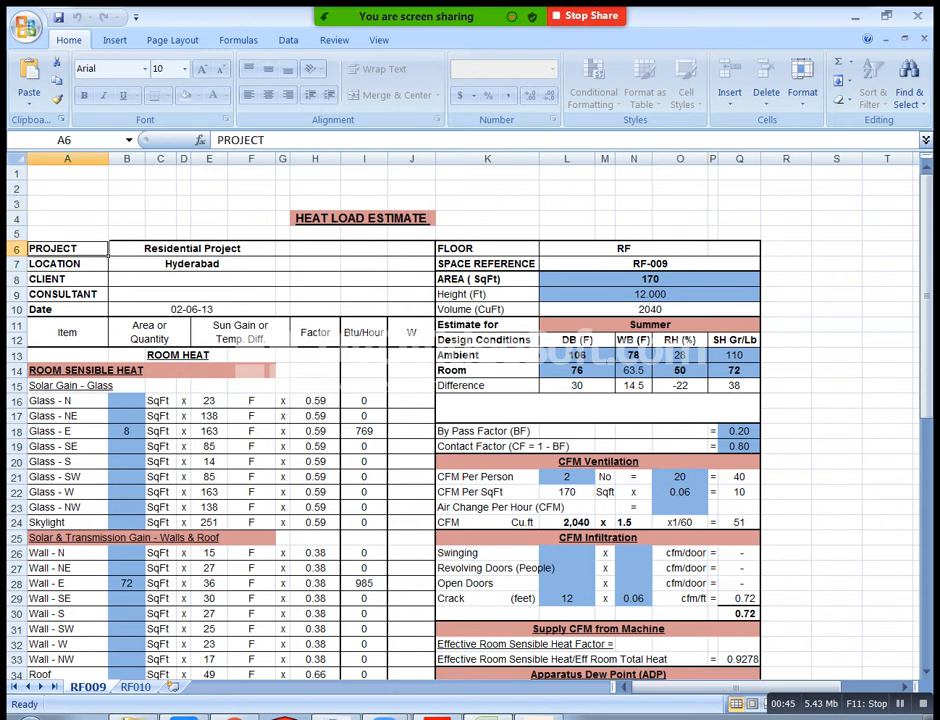
{"action": "left_click", "coordinate": [192, 249]}
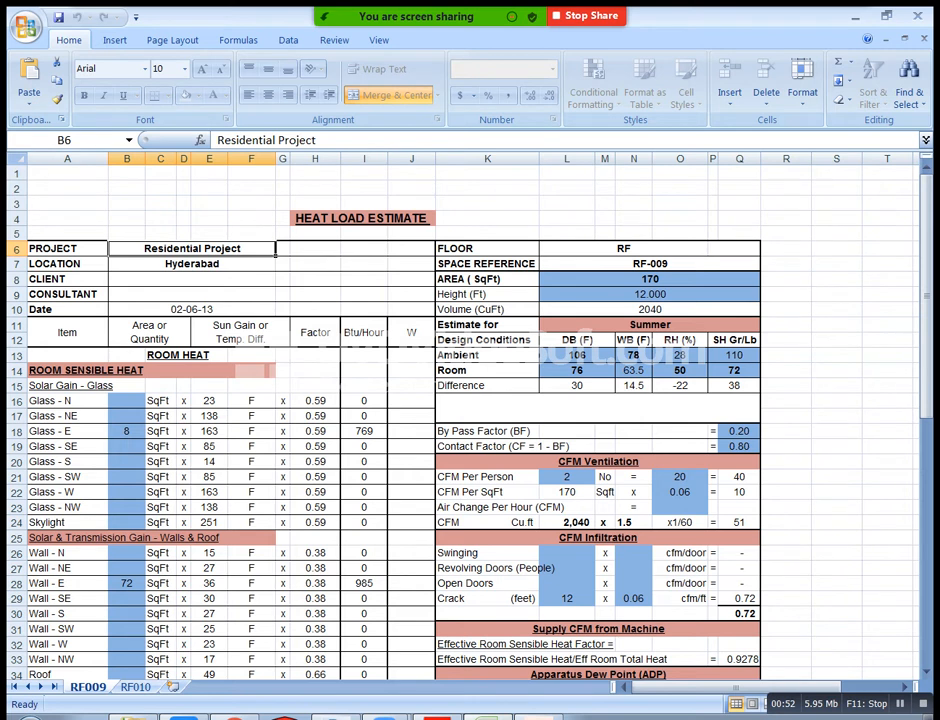
{"action": "left_click", "coordinate": [67, 264]}
{"action": "left_click", "coordinate": [192, 264]}
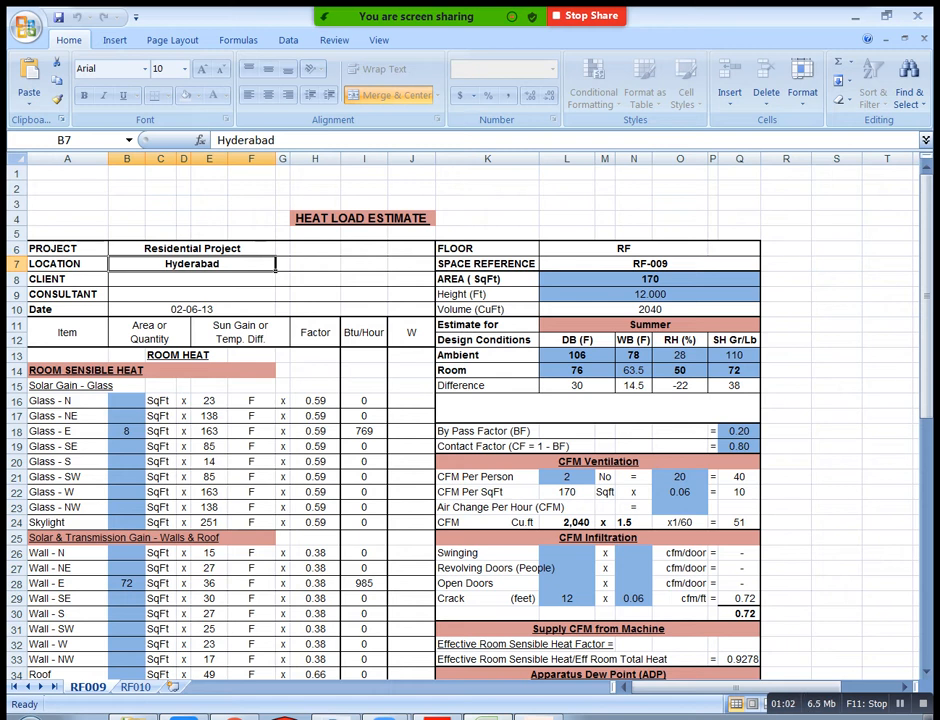
{"action": "left_click", "coordinate": [67, 279]}
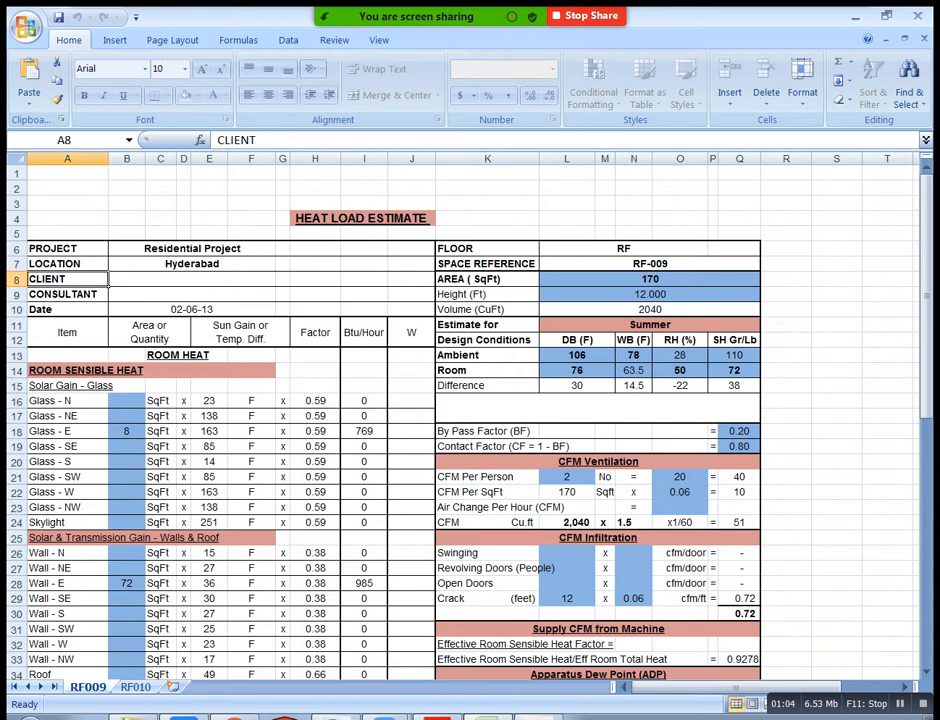
{"action": "left_click", "coordinate": [191, 279]}
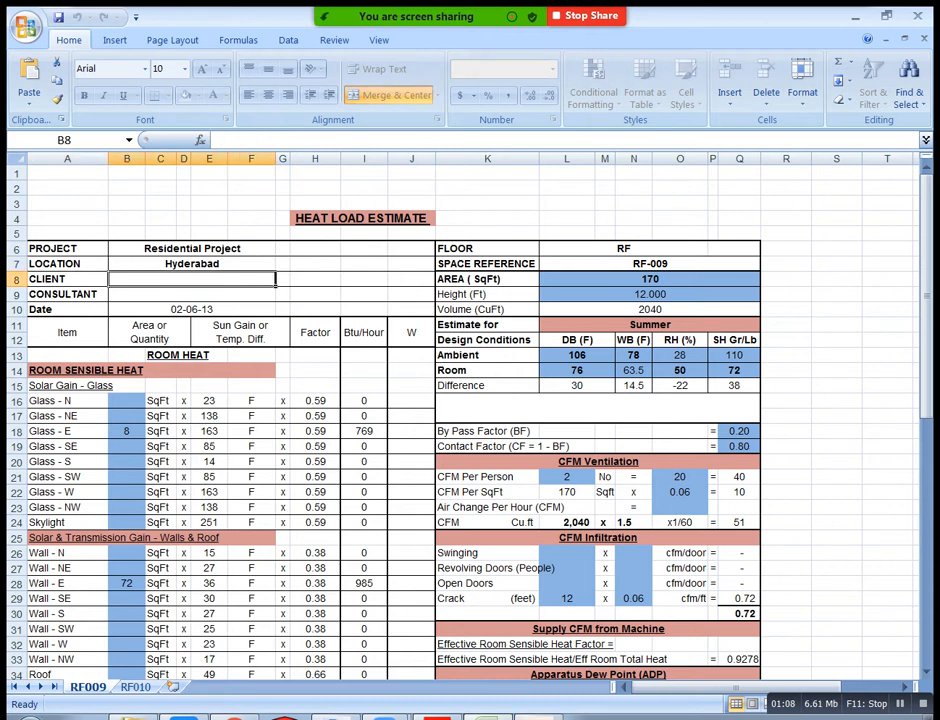
{"action": "left_click", "coordinate": [191, 294]}
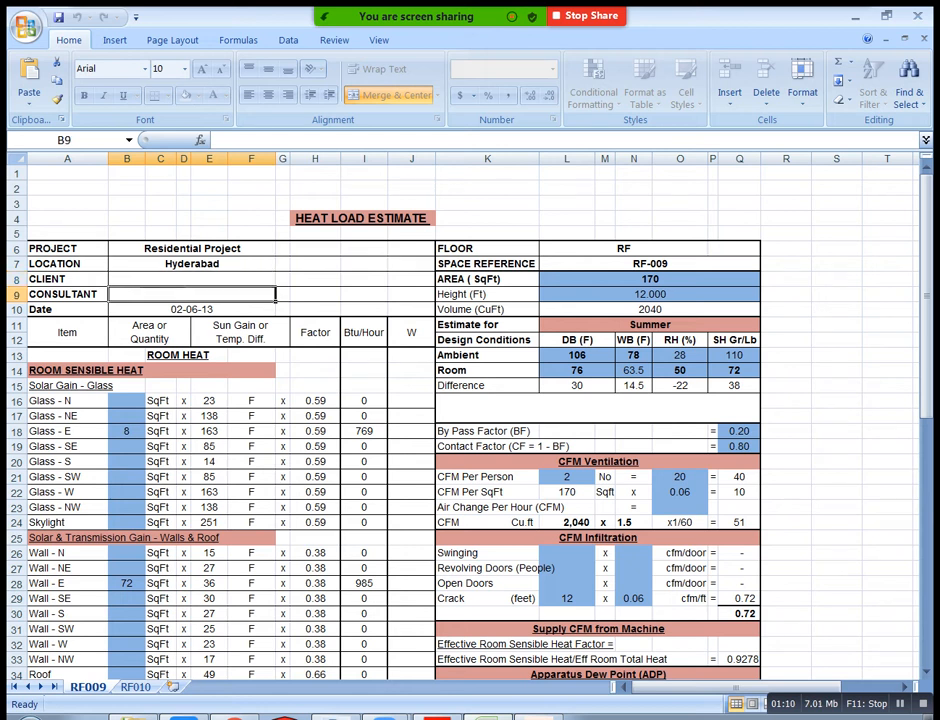
{"action": "left_click", "coordinate": [191, 310]}
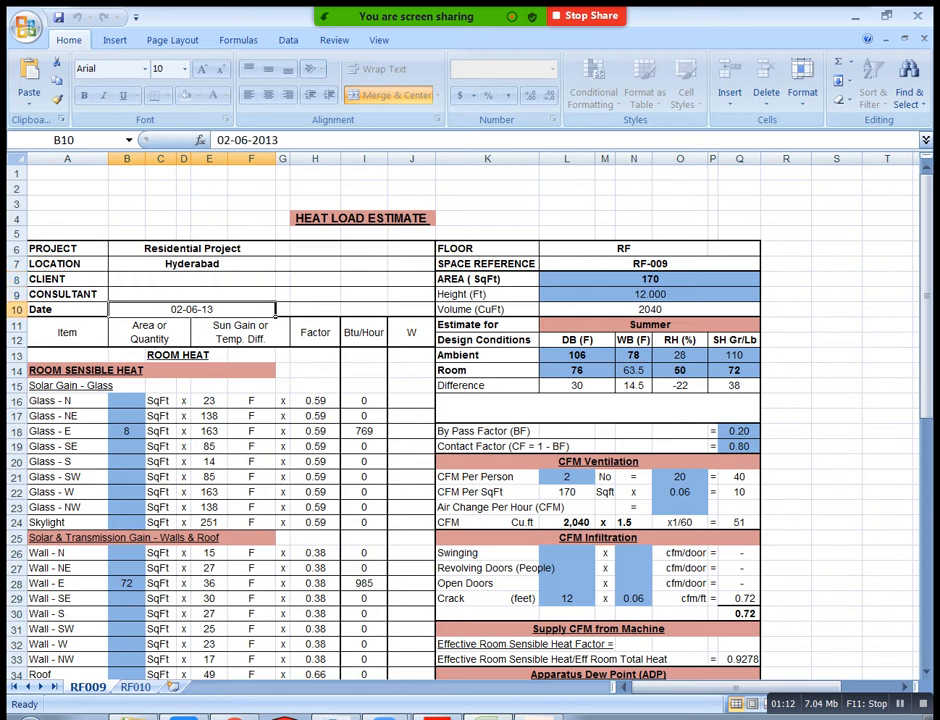
{"action": "left_click", "coordinate": [700, 249]}
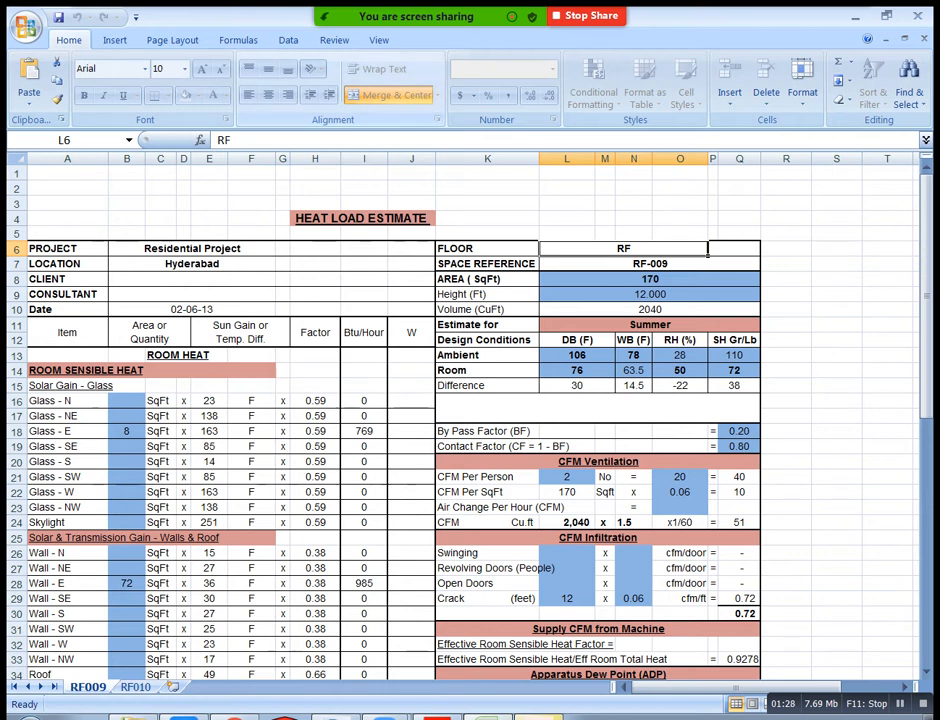
{"action": "left_click", "coordinate": [238, 40]}
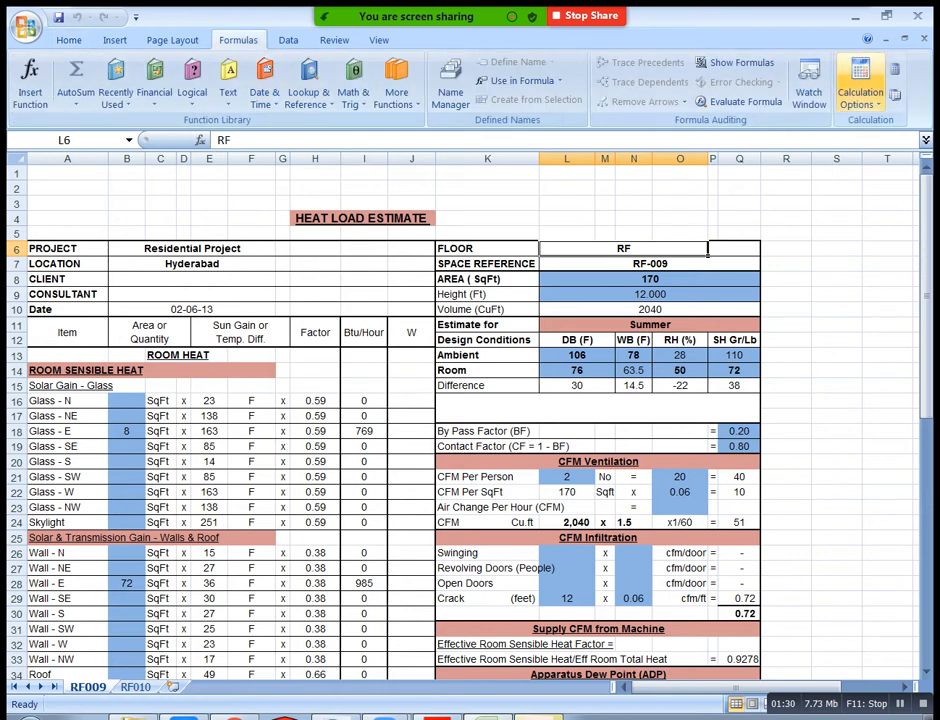
{"action": "left_click", "coordinate": [860, 92]}
{"action": "left_click", "coordinate": [790, 124]}
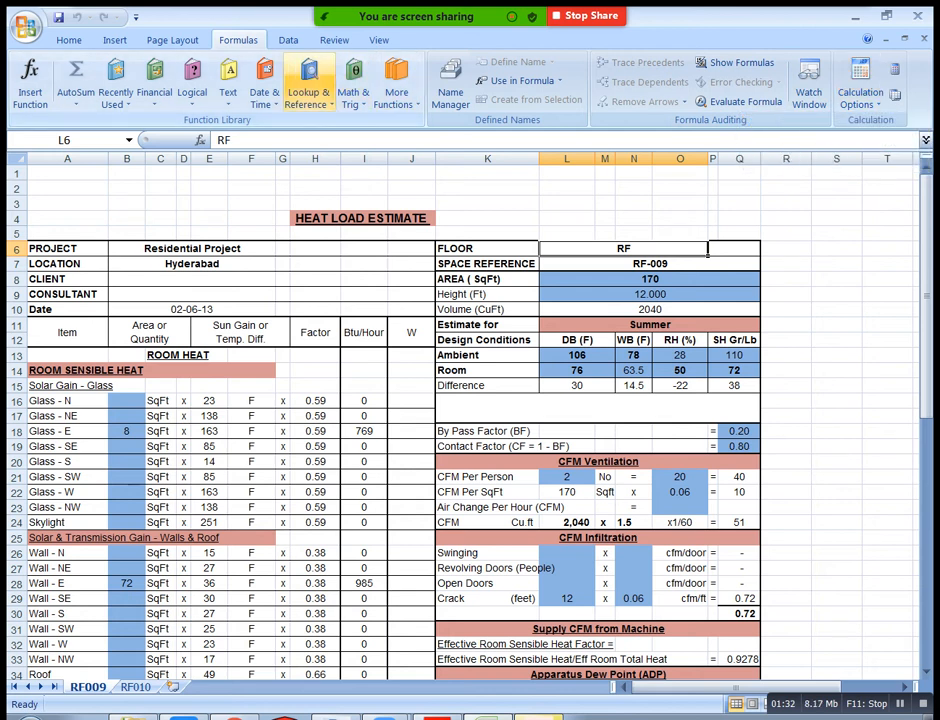
{"action": "left_click", "coordinate": [69, 40]}
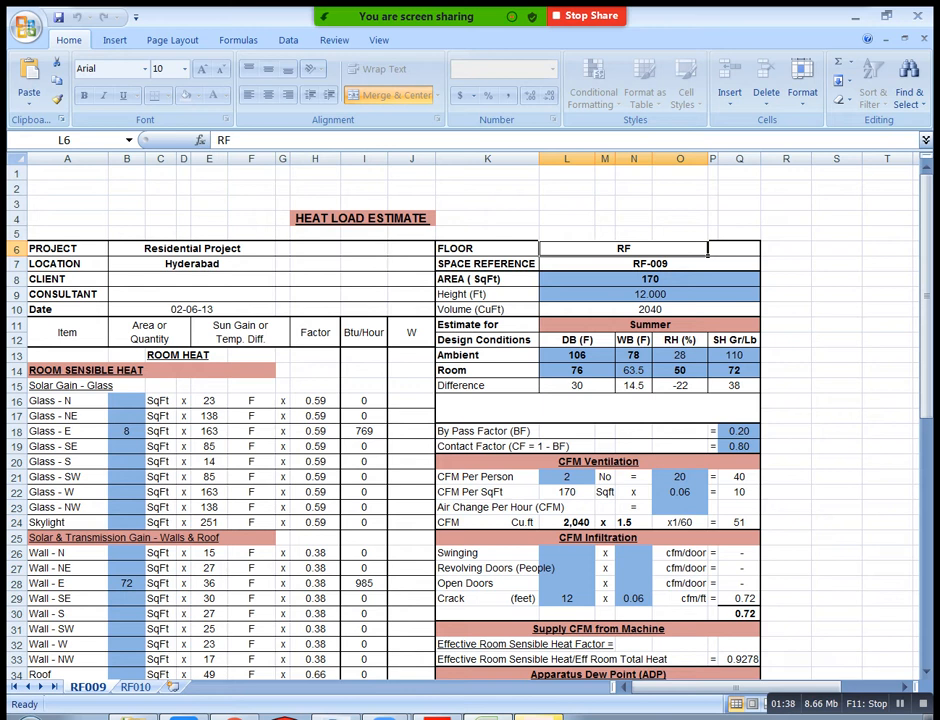
Review the space reference, area, height and volume entries, including the whole project information block on sheet RF009
{"action": "left_click", "coordinate": [650, 264]}
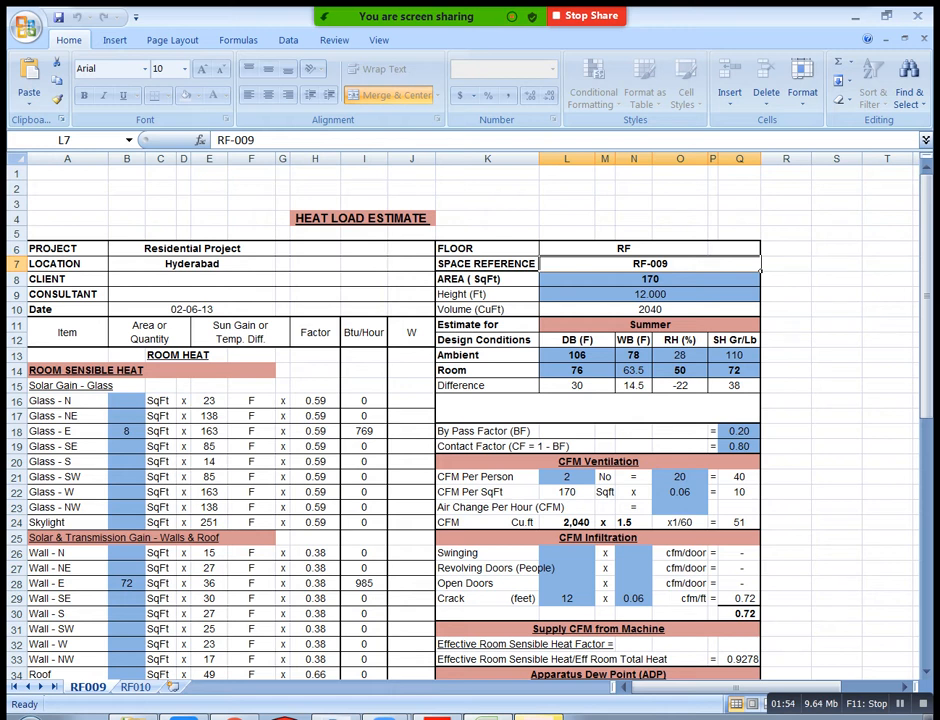
{"action": "left_click", "coordinate": [650, 279]}
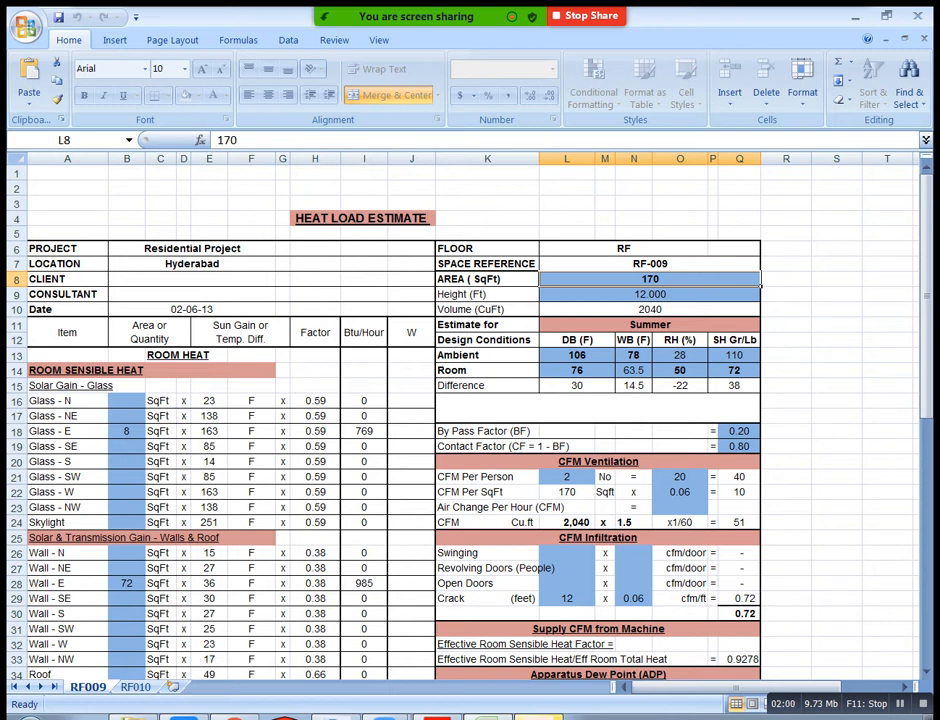
{"action": "left_click", "coordinate": [650, 294]}
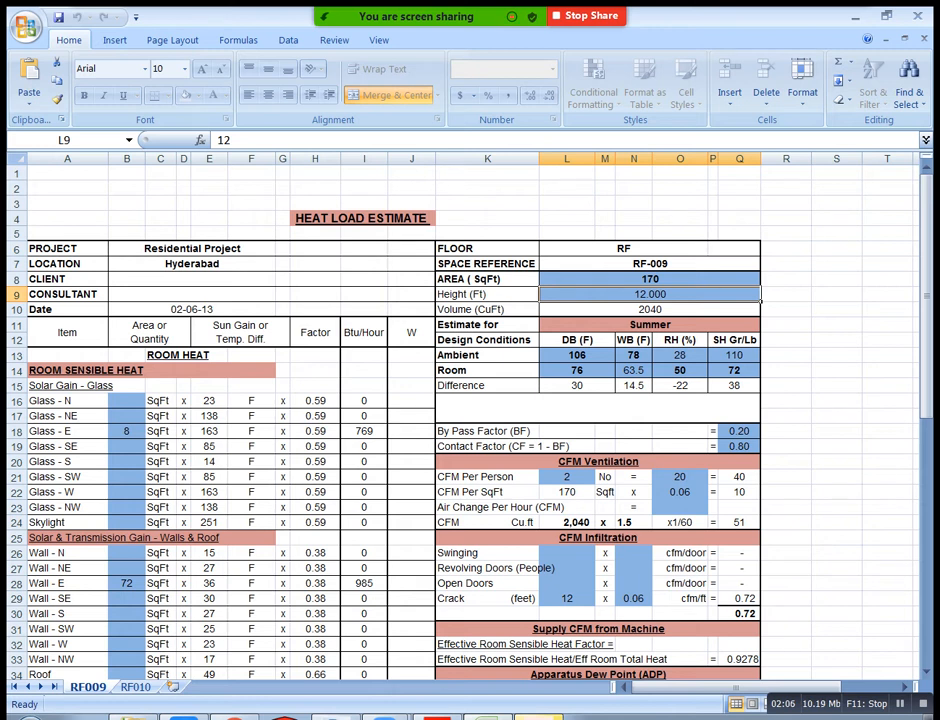
{"action": "left_click", "coordinate": [650, 310]}
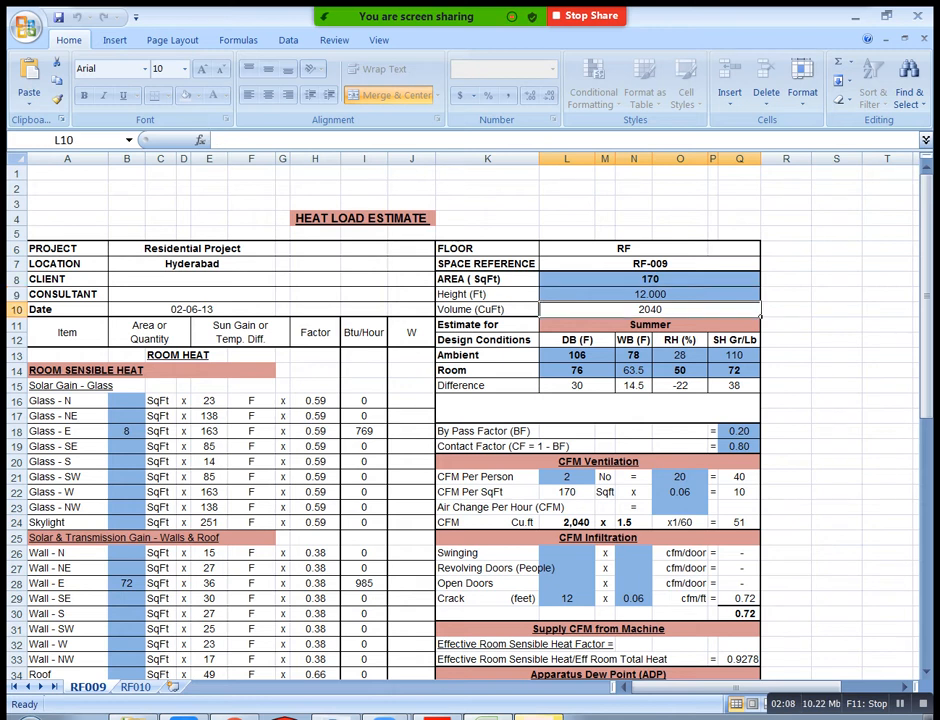
{"action": "left_click_drag", "start_coordinate": [60, 248], "coordinate": [745, 312]}
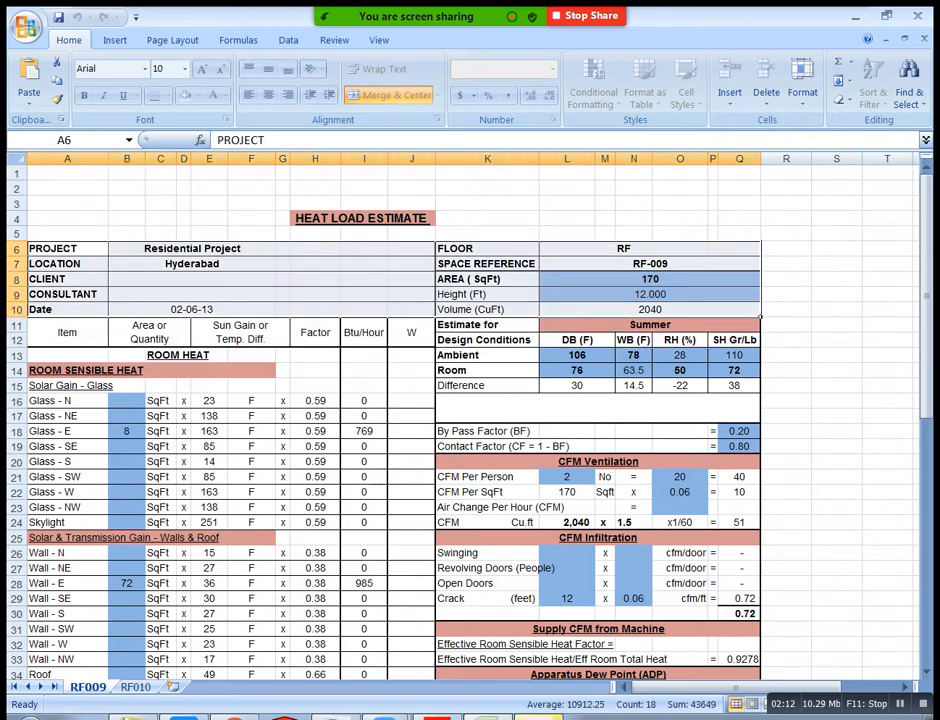
{"action": "left_click", "coordinate": [836, 370]}
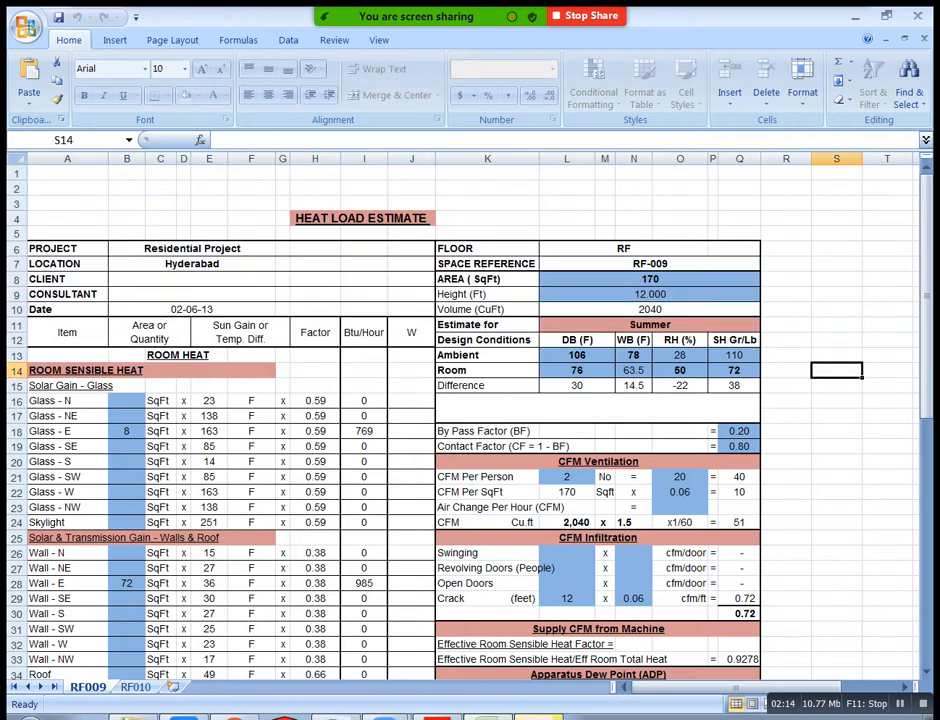
Examine the summer design conditions table, checking the ambient and room rows and the room's temperature and humidity values
{"action": "left_click_drag", "start_coordinate": [487, 340], "coordinate": [740, 388]}
{"action": "left_click", "coordinate": [836, 324]}
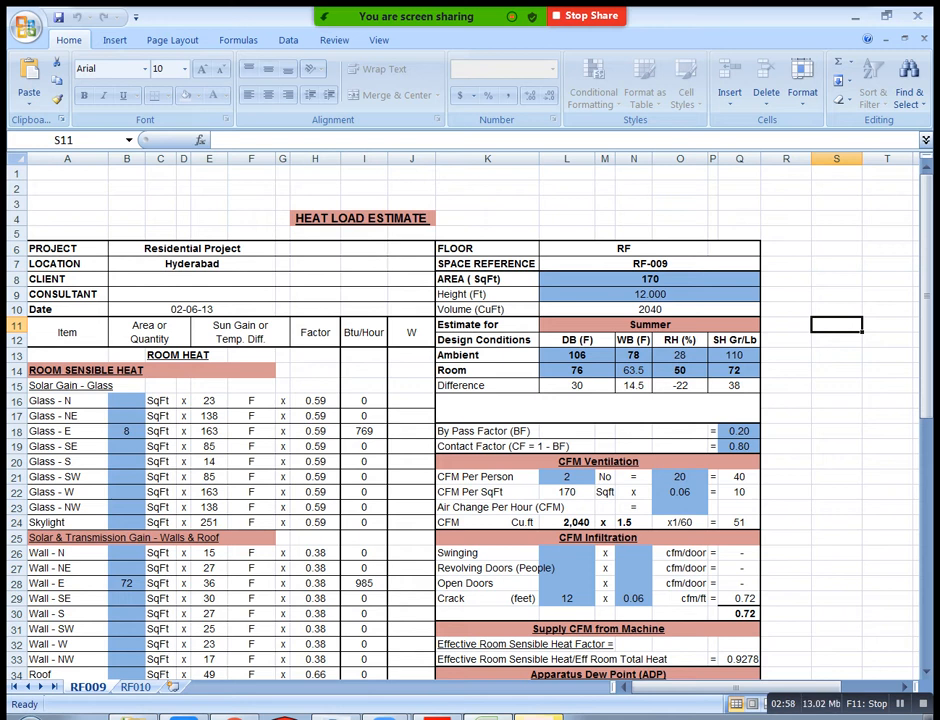
{"action": "left_click", "coordinate": [487, 355]}
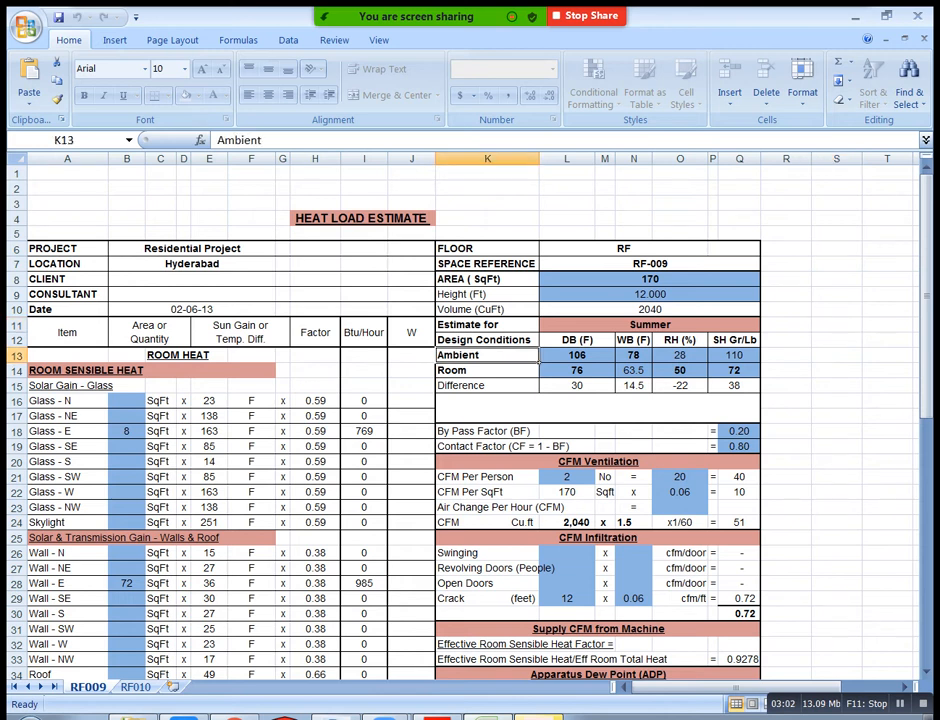
{"action": "left_click", "coordinate": [487, 370]}
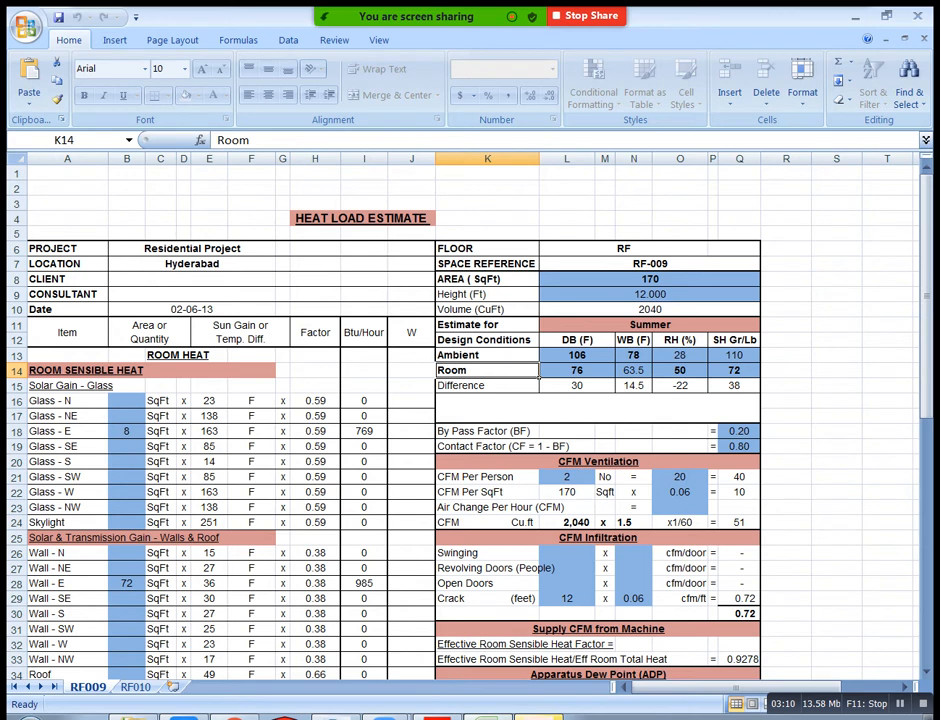
{"action": "key", "text": "Right"}
{"action": "key", "text": "Right"}
{"action": "key", "text": "Right"}
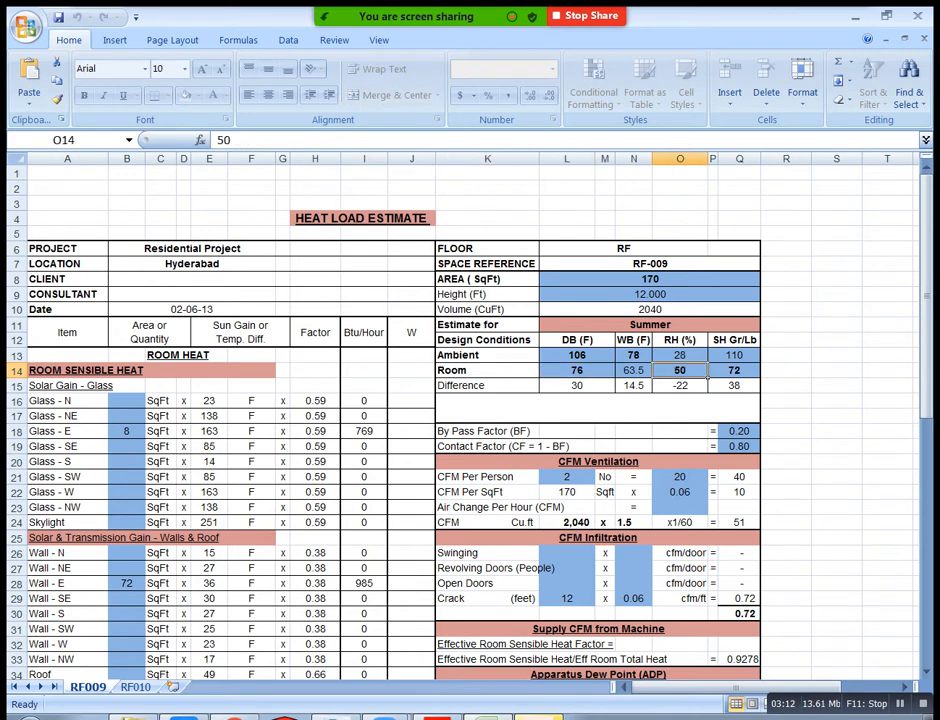
{"action": "key", "text": "Left"}
{"action": "key", "text": "Left"}
{"action": "key", "text": "Right"}
{"action": "key", "text": "Right"}
Examine the ambient design conditions row from its label across to the specific humidity value
{"action": "key", "text": "Up"}
{"action": "key", "text": "Left"}
{"action": "key", "text": "Left"}
{"action": "key", "text": "Left"}
{"action": "key", "text": "shift+Right"}
{"action": "key", "text": "shift+Right"}
{"action": "key", "text": "shift+Right"}
{"action": "key", "text": "shift+Right"}
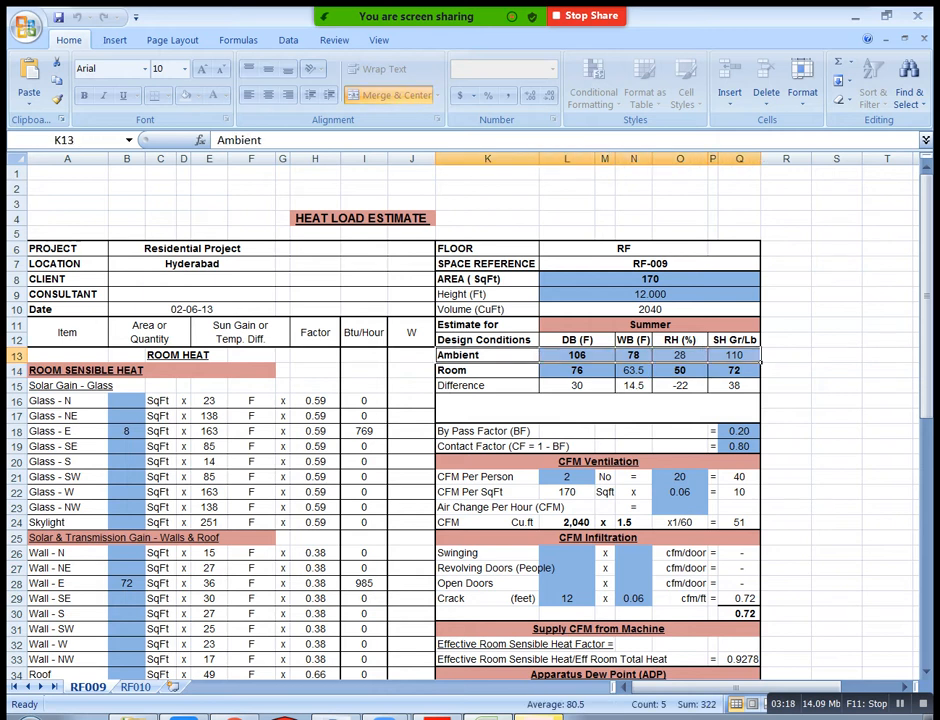
{"action": "left_click", "coordinate": [786, 416]}
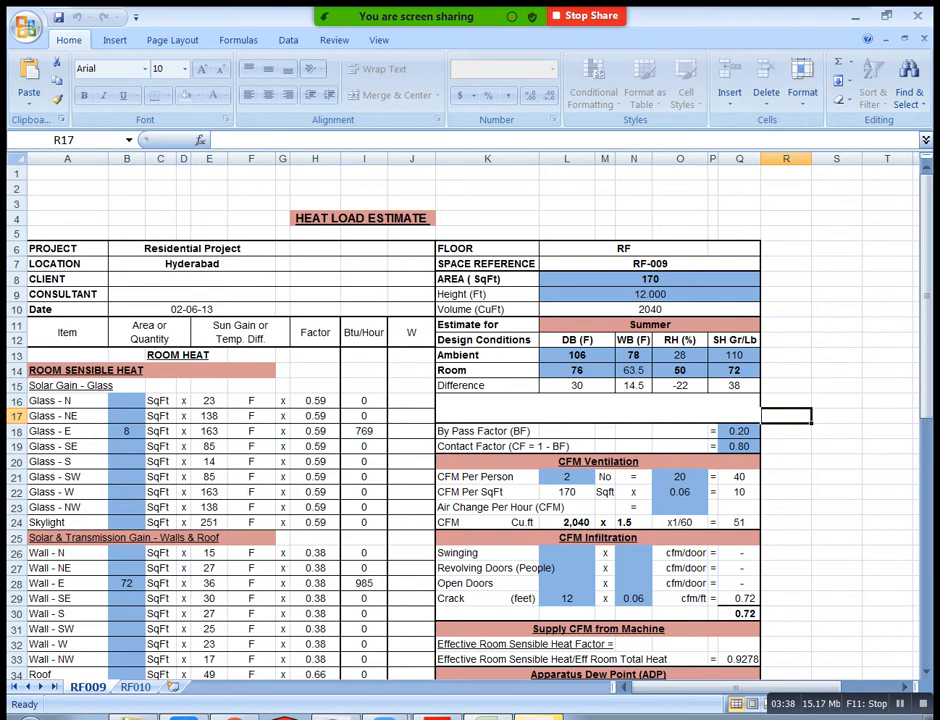
Switch to File Explorer and open the HVAC folder inside hamstech on drive D
{"action": "key", "text": "alt+Tab"}
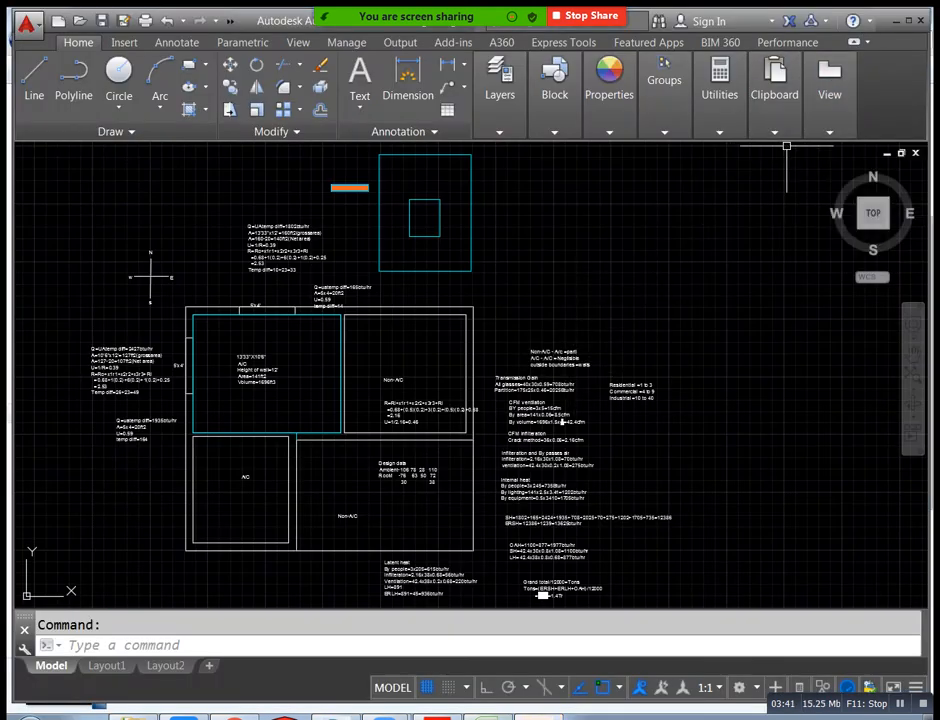
{"action": "left_click", "coordinate": [897, 20]}
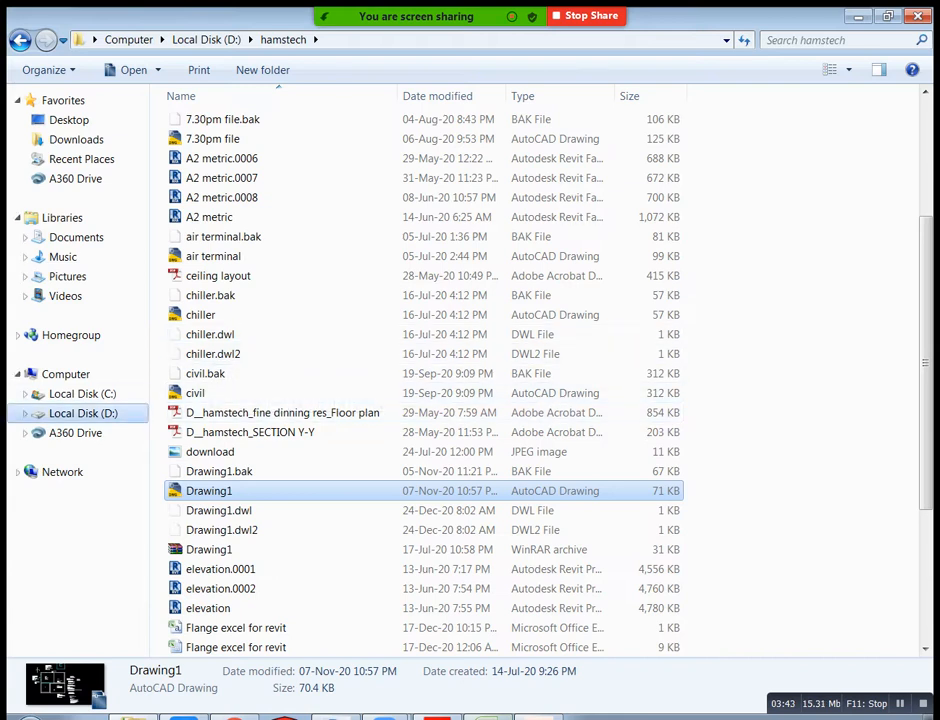
{"action": "left_click", "coordinate": [82, 394]}
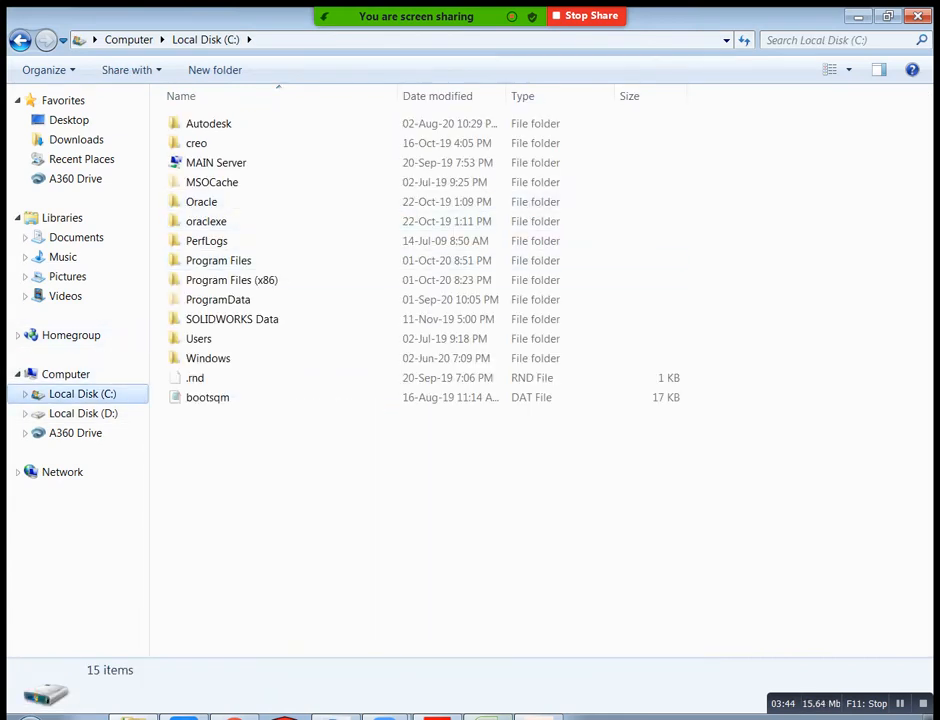
{"action": "left_click", "coordinate": [83, 413]}
{"action": "double_click", "coordinate": [205, 279]}
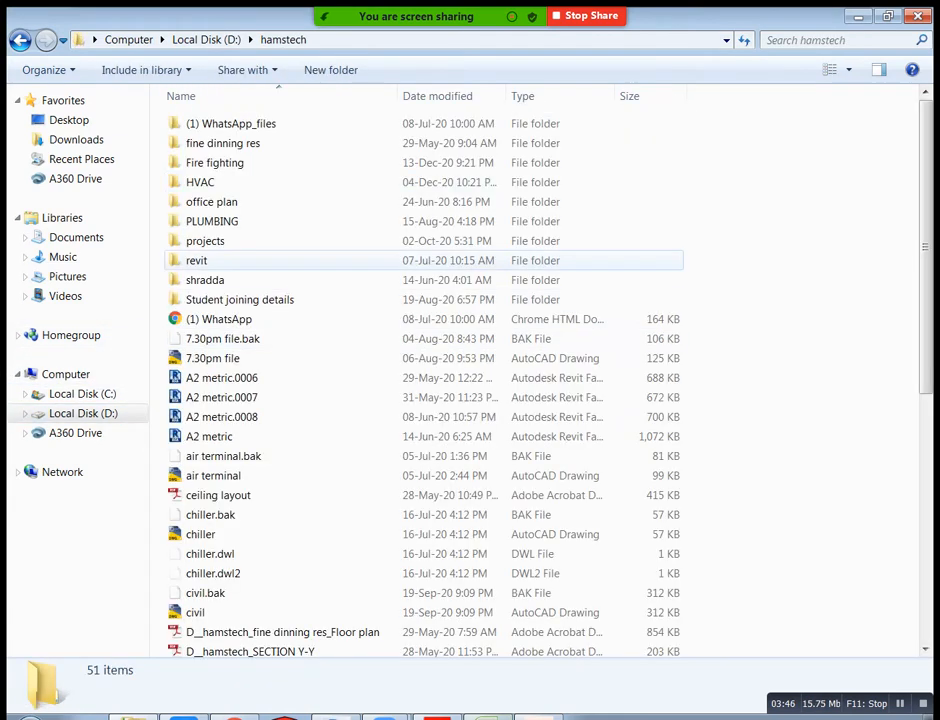
{"action": "double_click", "coordinate": [200, 182]}
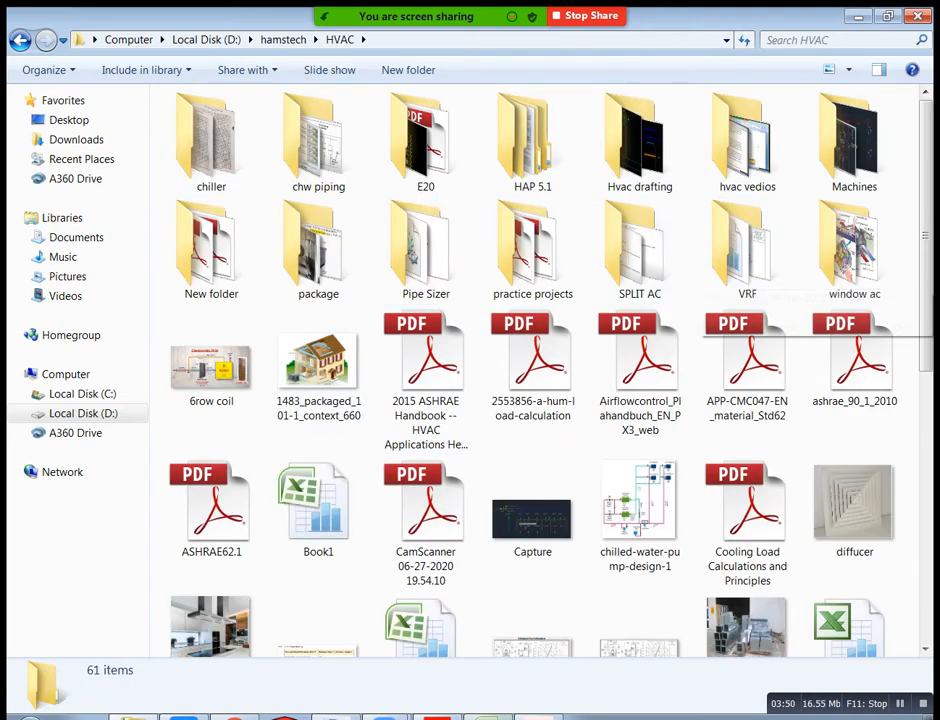
Open the "HVAC Manual for designing" PDF from the Manual calculations folder inside E20
{"action": "double_click", "coordinate": [425, 145]}
{"action": "double_click", "coordinate": [220, 193]}
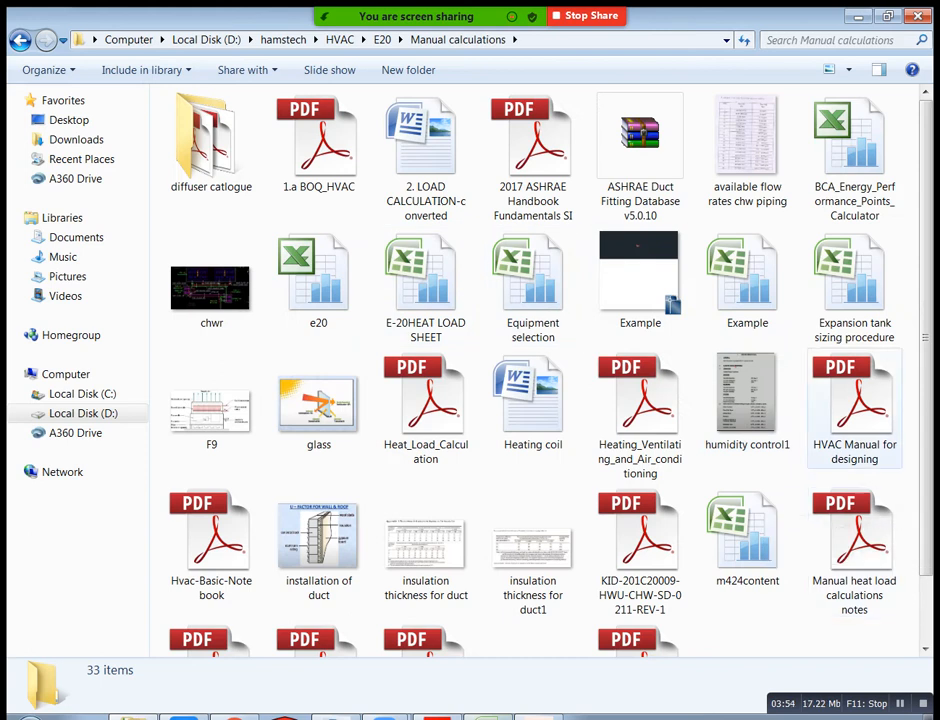
{"action": "left_click", "coordinate": [854, 405]}
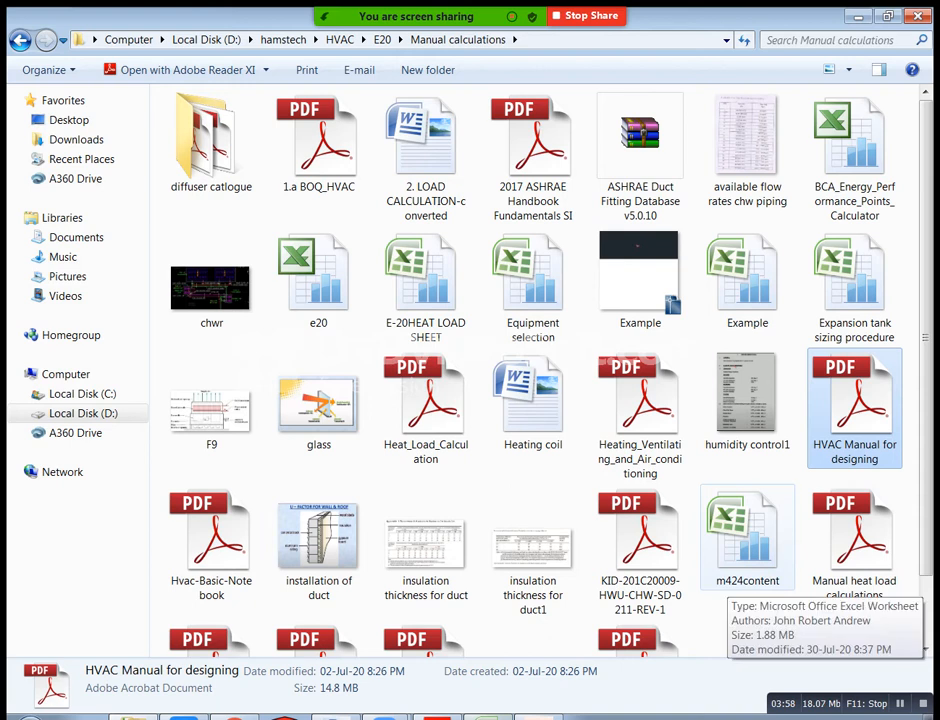
{"action": "key", "text": "Return"}
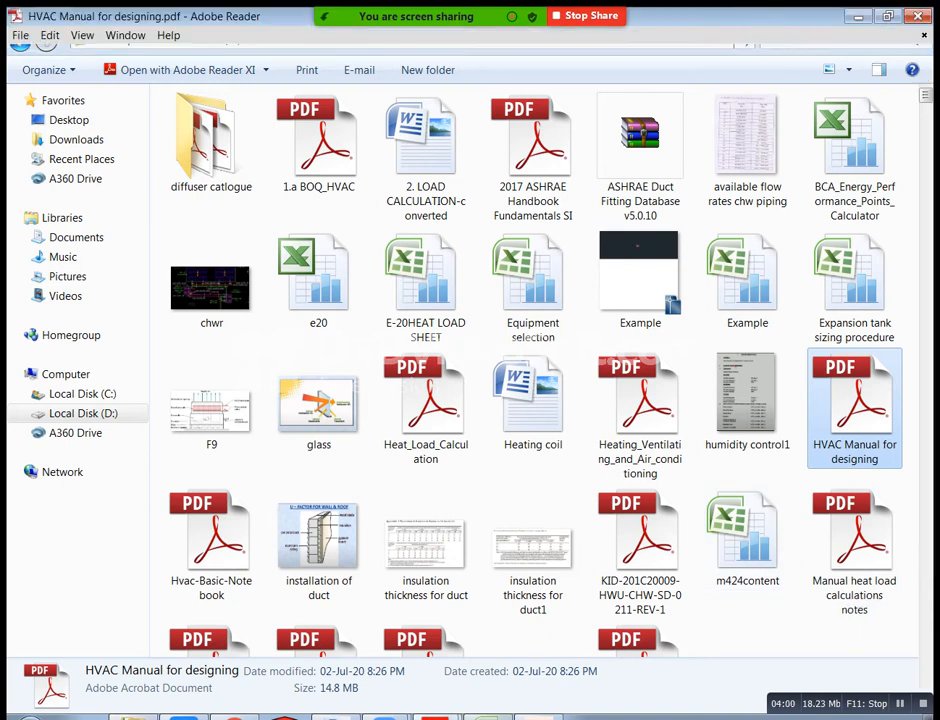
Examine Table 1-T-2, Outside Design Data, checking the summer, monsoon and winter conditions for the listed stations
{"action": "scroll", "coordinate": [477, 390], "scroll_direction": "down", "scroll_amount": 15}
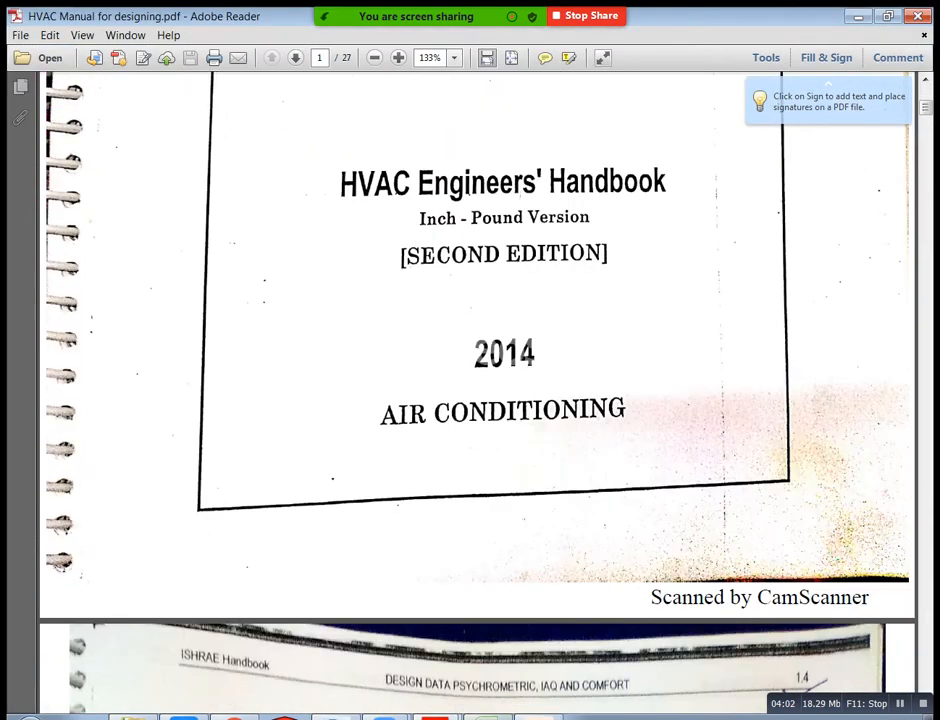
{"action": "scroll", "coordinate": [477, 390], "scroll_direction": "down", "scroll_amount": 4}
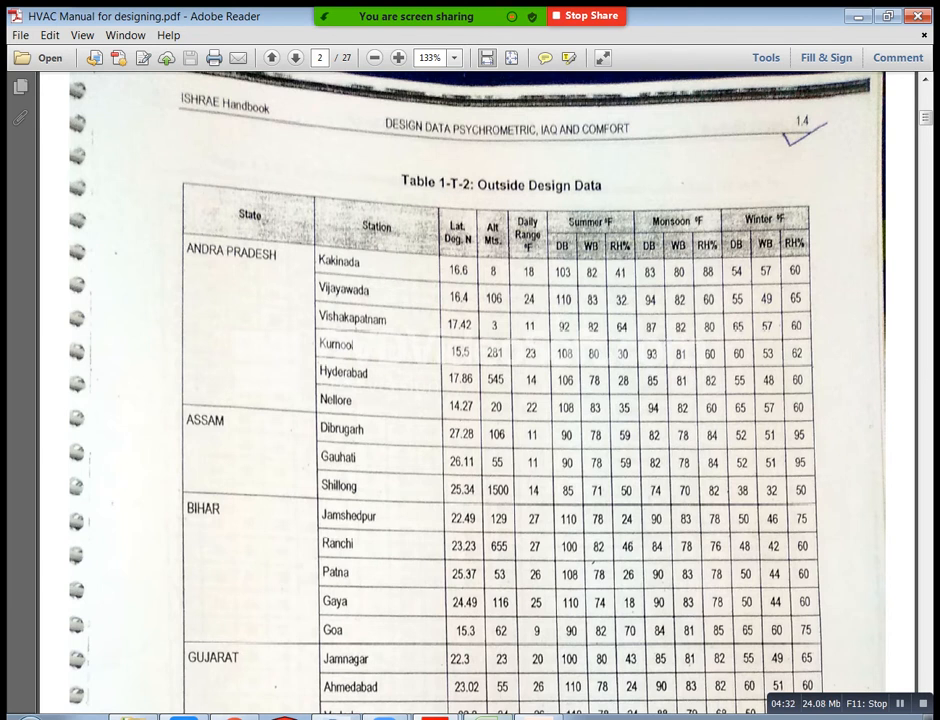
{"action": "scroll", "coordinate": [490, 392], "scroll_direction": "down", "scroll_amount": 7}
{"action": "scroll", "coordinate": [490, 392], "scroll_direction": "up", "scroll_amount": 4}
{"action": "scroll", "coordinate": [490, 392], "scroll_direction": "up", "scroll_amount": 3}
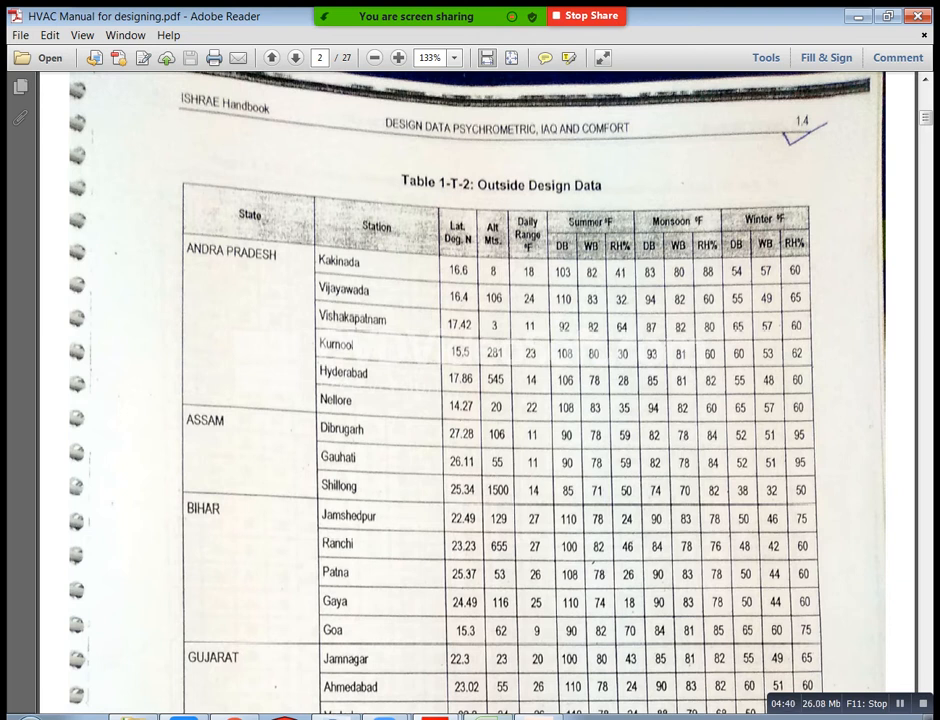
Switch back to the Excel heat load sheet and review the ambient and room design condition values across their rows
{"action": "key", "text": "alt+Tab"}
{"action": "left_click_drag", "start_coordinate": [566, 355], "coordinate": [690, 357]}
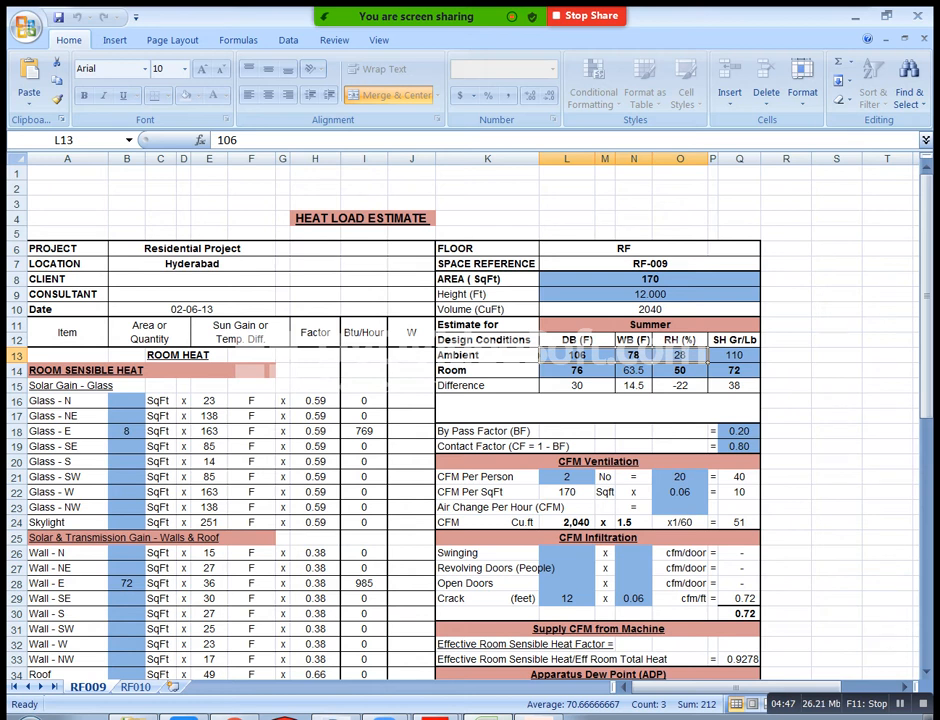
{"action": "key", "text": "Down"}
{"action": "key", "text": "Right"}
{"action": "key", "text": "Right"}
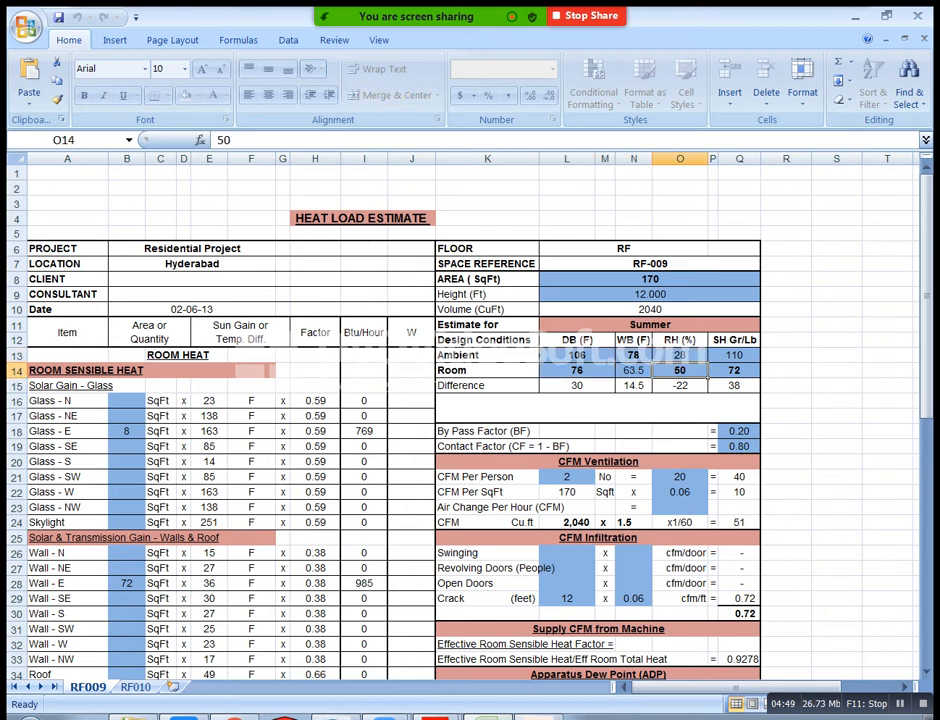
{"action": "key", "text": "Left"}
{"action": "key", "text": "Right"}
{"action": "key", "text": "Right"}
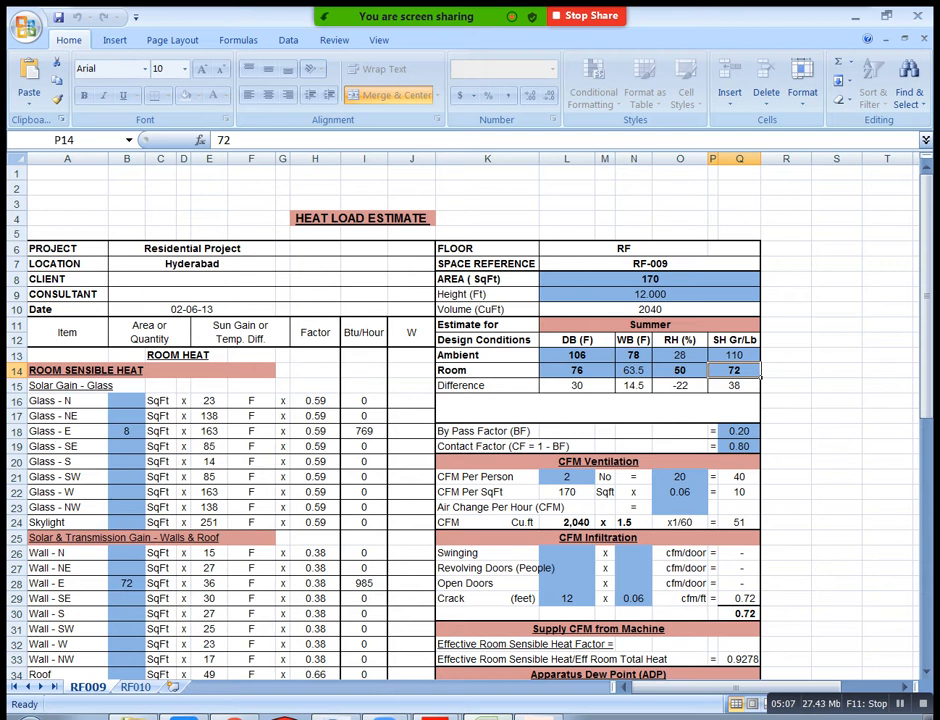
Inspect the Difference row formulas for specific humidity, relative humidity, wet bulb and dry bulb
{"action": "left_click", "coordinate": [734, 386]}
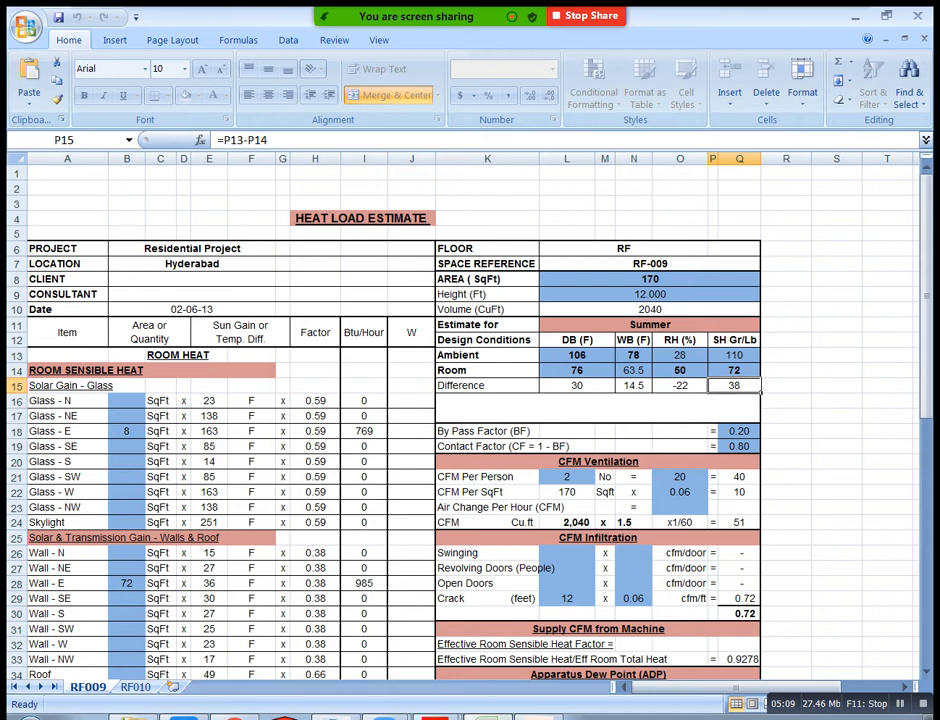
{"action": "left_click", "coordinate": [680, 386]}
{"action": "left_click", "coordinate": [634, 386]}
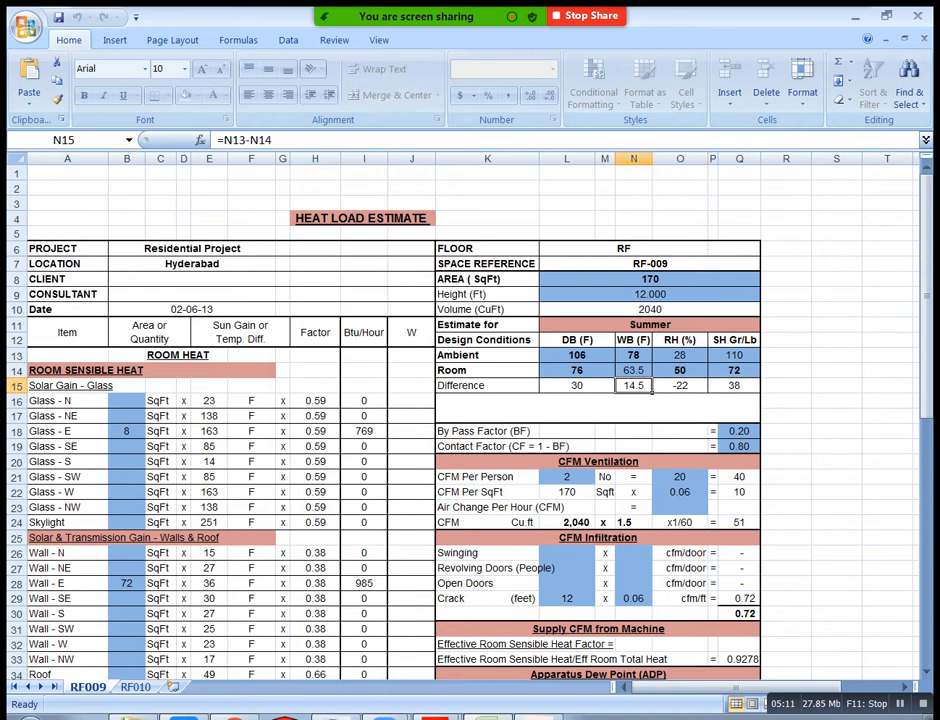
{"action": "left_click", "coordinate": [626, 408]}
{"action": "left_click", "coordinate": [786, 371]}
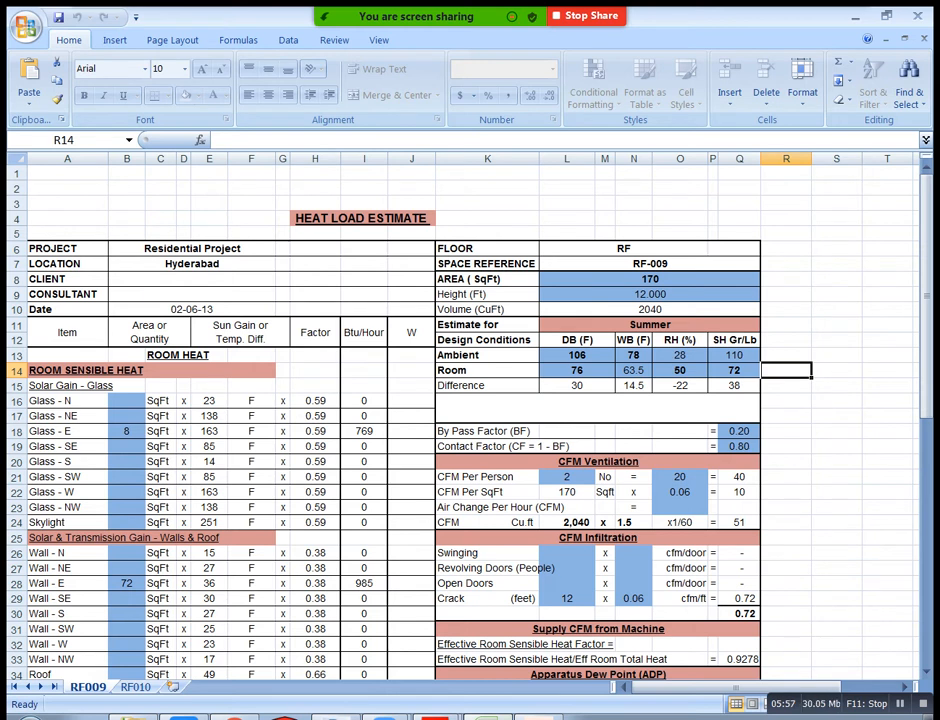
{"action": "left_click", "coordinate": [577, 386]}
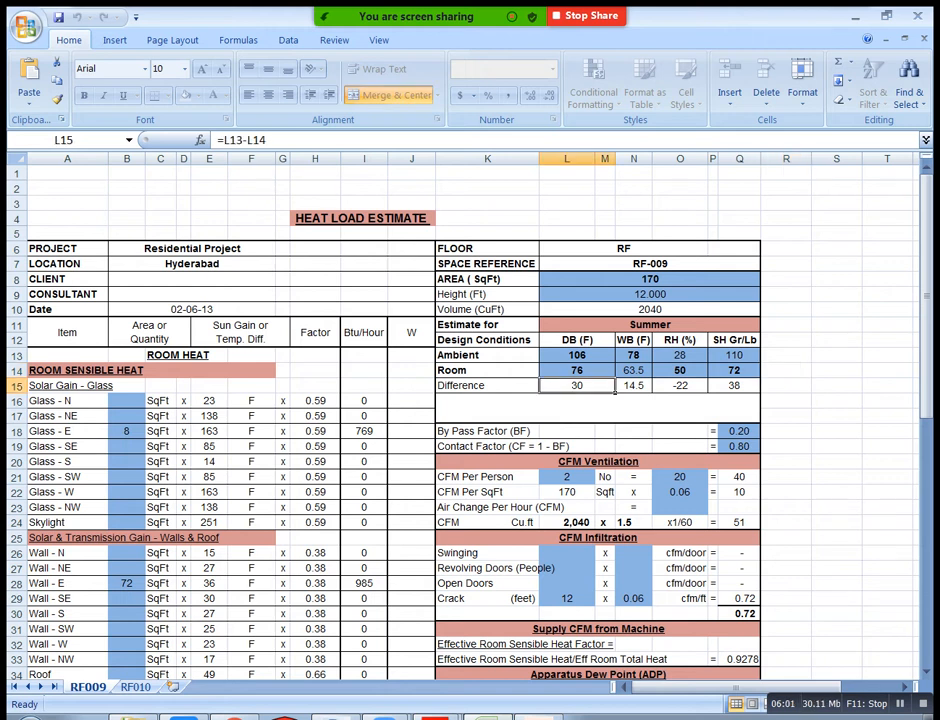
{"action": "left_click", "coordinate": [734, 386]}
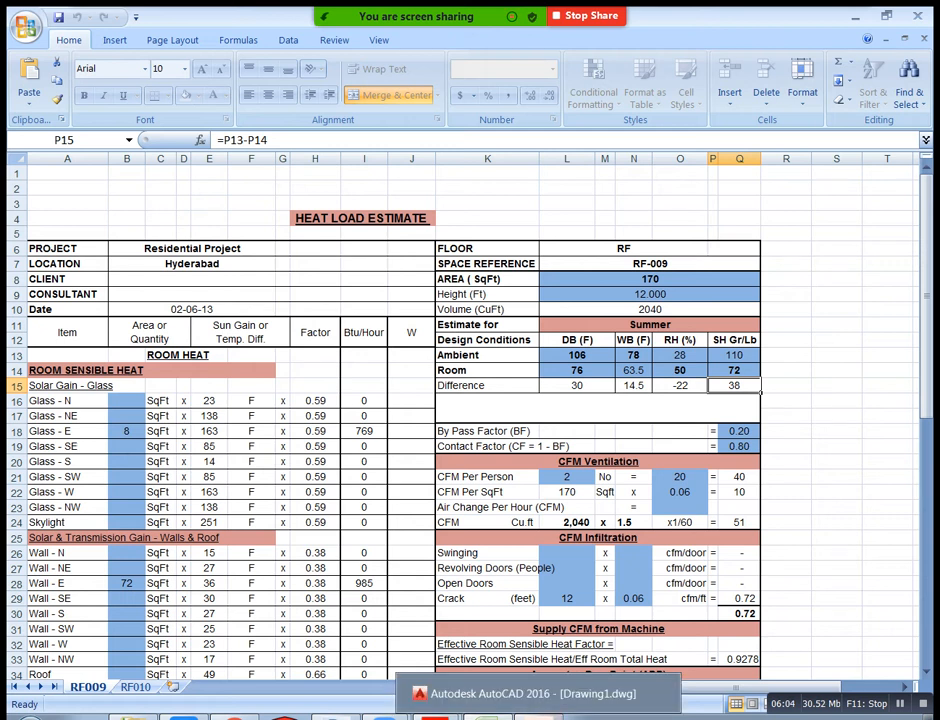
Switch to AutoCAD and examine the A/C room's size, wall height, area and volume notes along with the surrounding calculations
{"action": "left_click", "coordinate": [537, 716]}
{"action": "scroll", "coordinate": [315, 400], "scroll_direction": "up", "scroll_amount": 10}
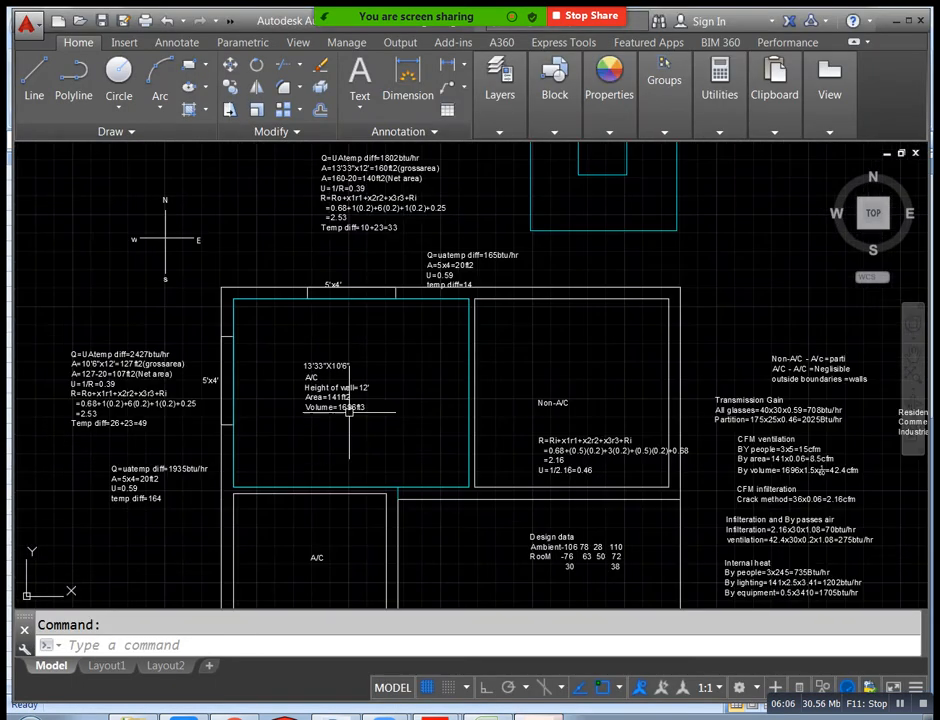
{"action": "middle_click_drag", "start_coordinate": [315, 400], "coordinate": [399, 500]}
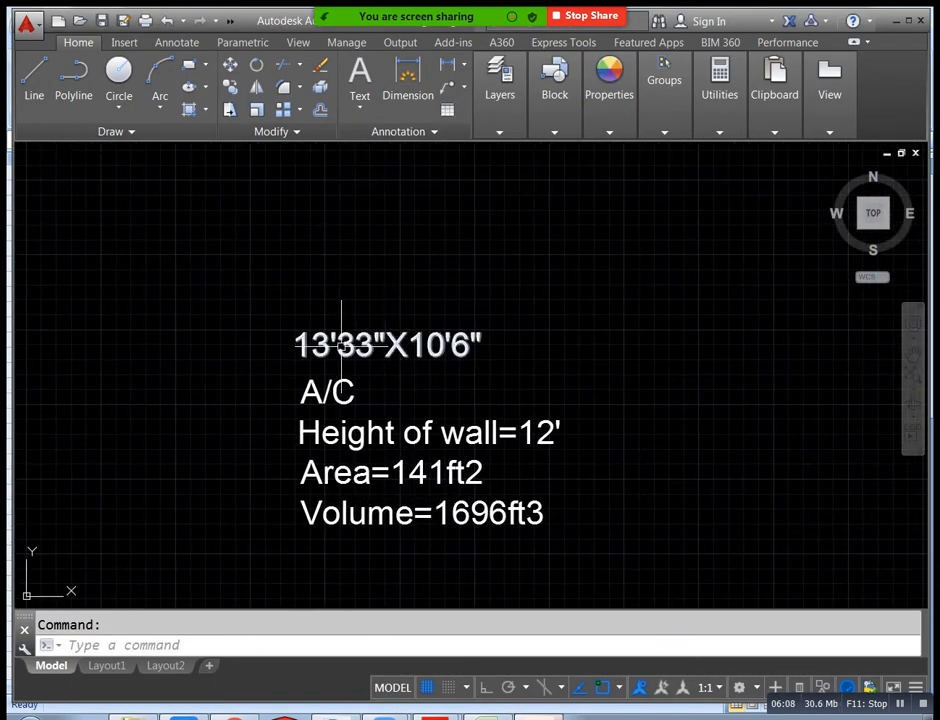
{"action": "scroll", "coordinate": [400, 390], "scroll_direction": "down", "scroll_amount": 3}
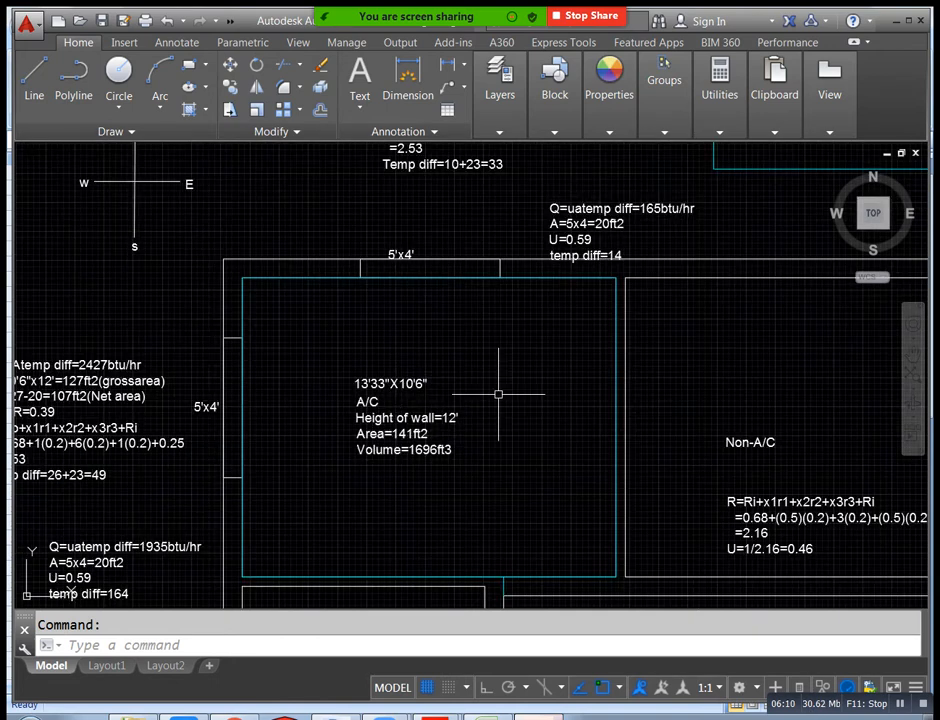
{"action": "middle_click_drag", "start_coordinate": [432, 495], "coordinate": [447, 465]}
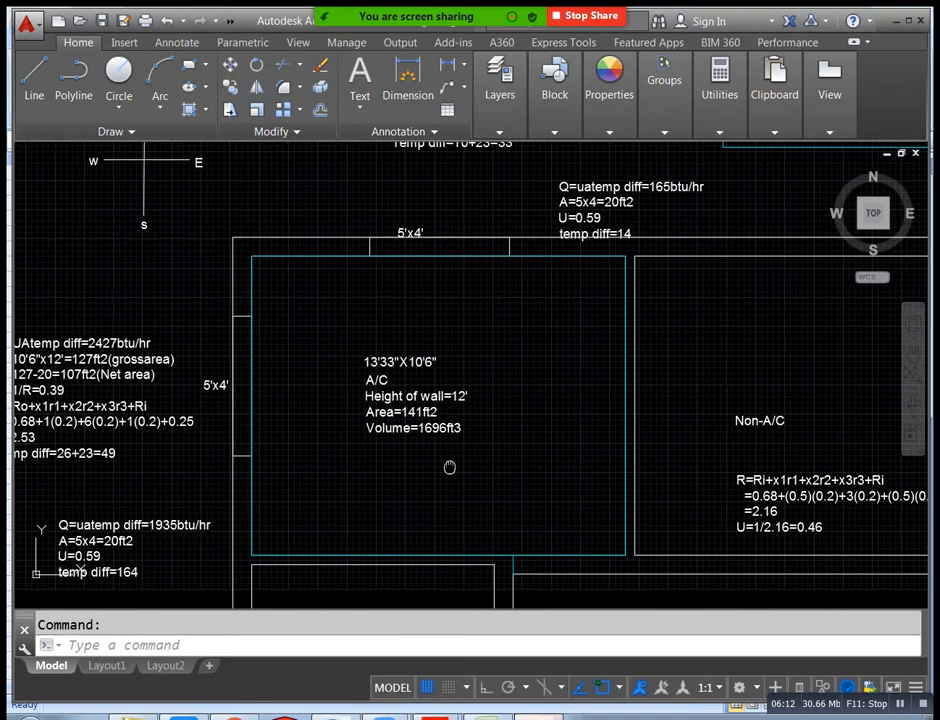
{"action": "scroll", "coordinate": [326, 438], "scroll_direction": "down", "scroll_amount": 4}
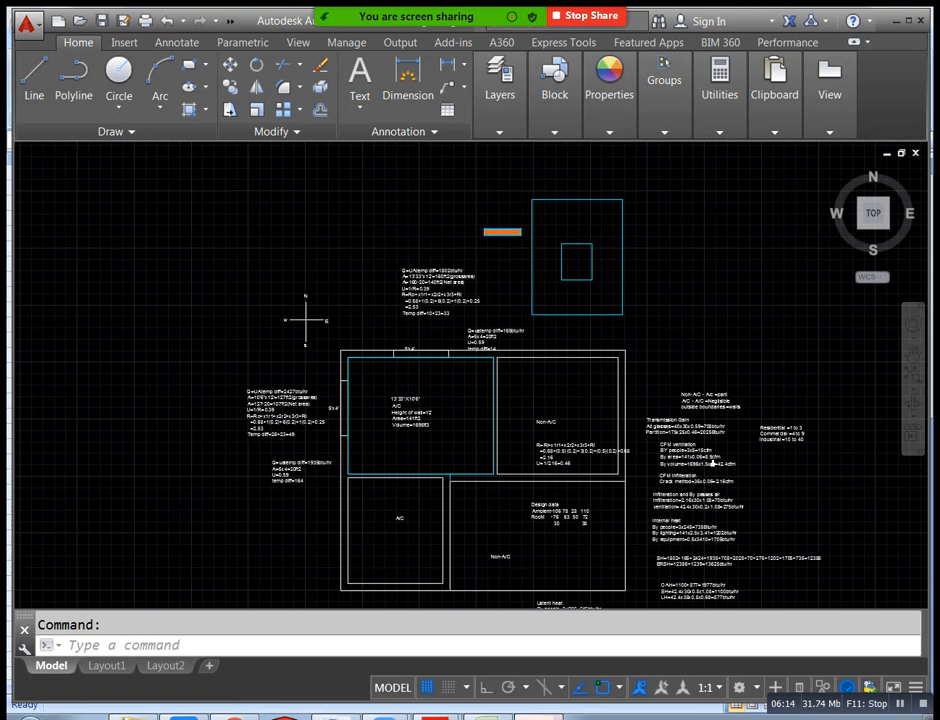
{"action": "scroll", "coordinate": [456, 411], "scroll_direction": "up", "scroll_amount": 2}
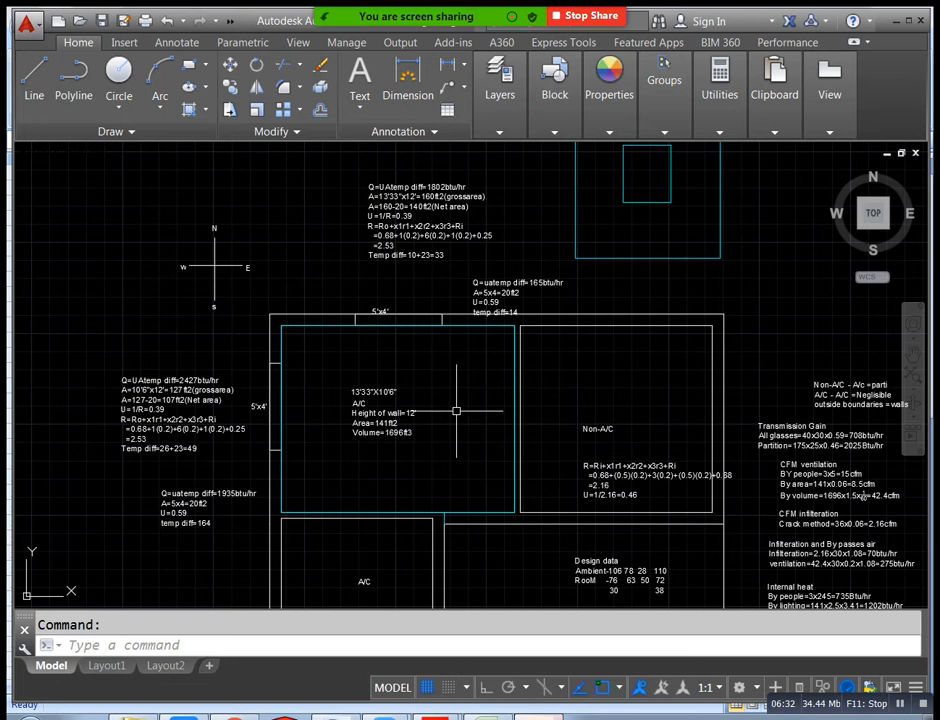
{"action": "scroll", "coordinate": [456, 410], "scroll_direction": "down", "scroll_amount": 8}
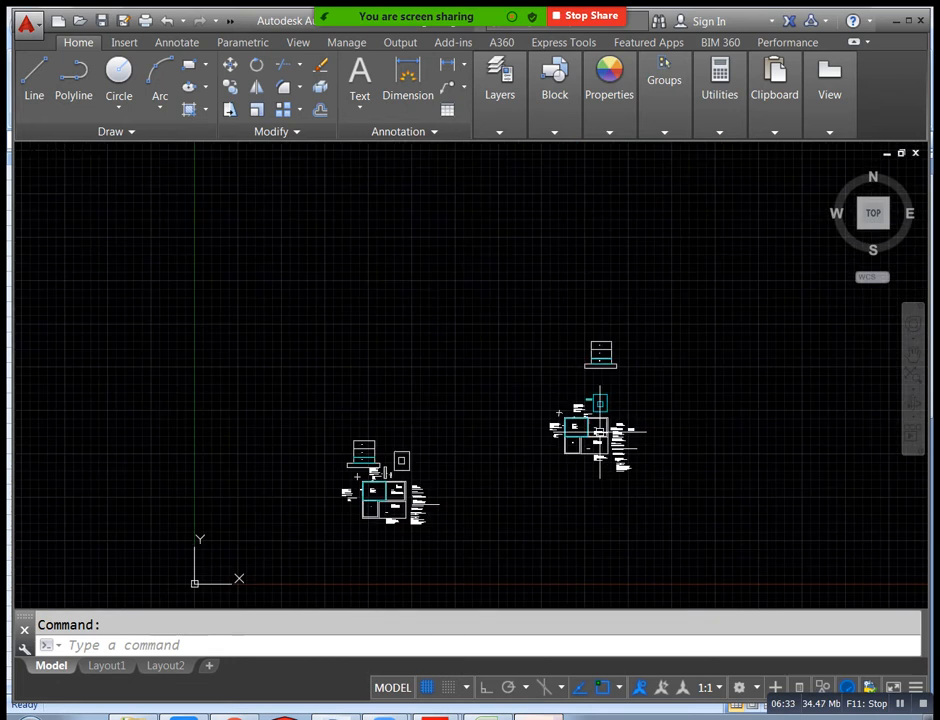
{"action": "scroll", "coordinate": [509, 377], "scroll_direction": "up", "scroll_amount": 2}
{"action": "scroll", "coordinate": [588, 450], "scroll_direction": "up", "scroll_amount": 4}
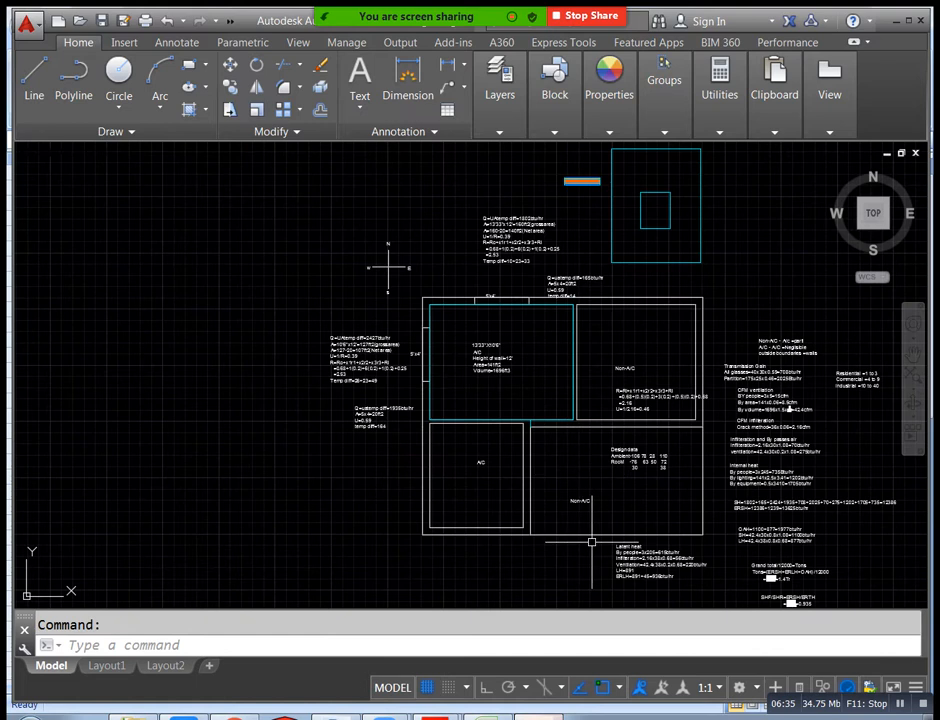
{"action": "left_click", "coordinate": [566, 578]}
{"action": "left_click", "coordinate": [421, 421]}
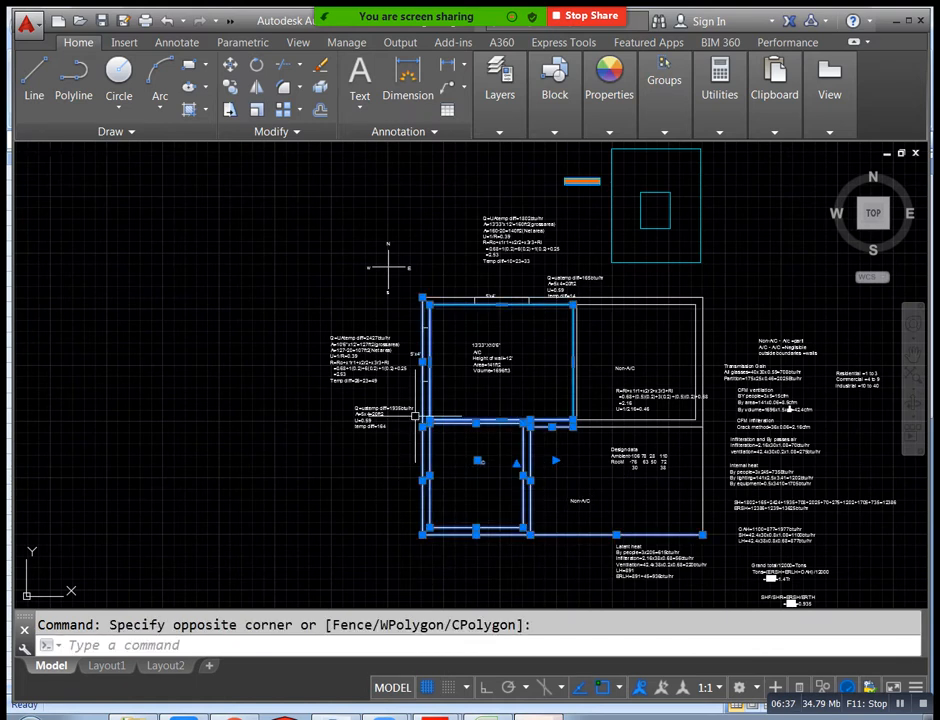
{"action": "left_click", "coordinate": [730, 349]}
{"action": "left_click", "coordinate": [619, 315]}
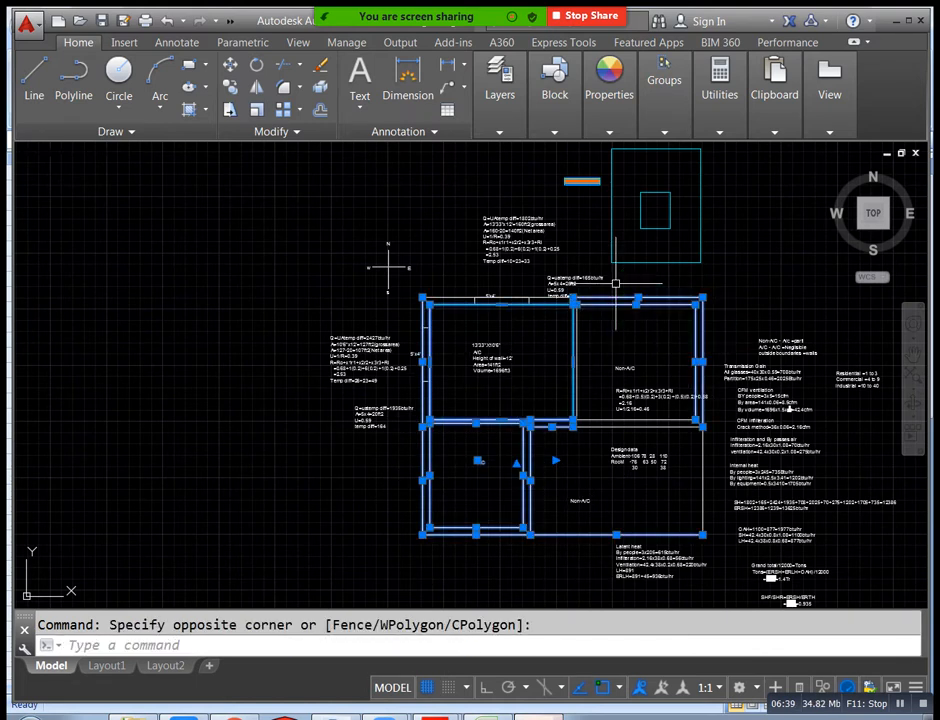
{"action": "scroll", "coordinate": [538, 321], "scroll_direction": "up", "scroll_amount": 4}
{"action": "left_click", "coordinate": [378, 242]}
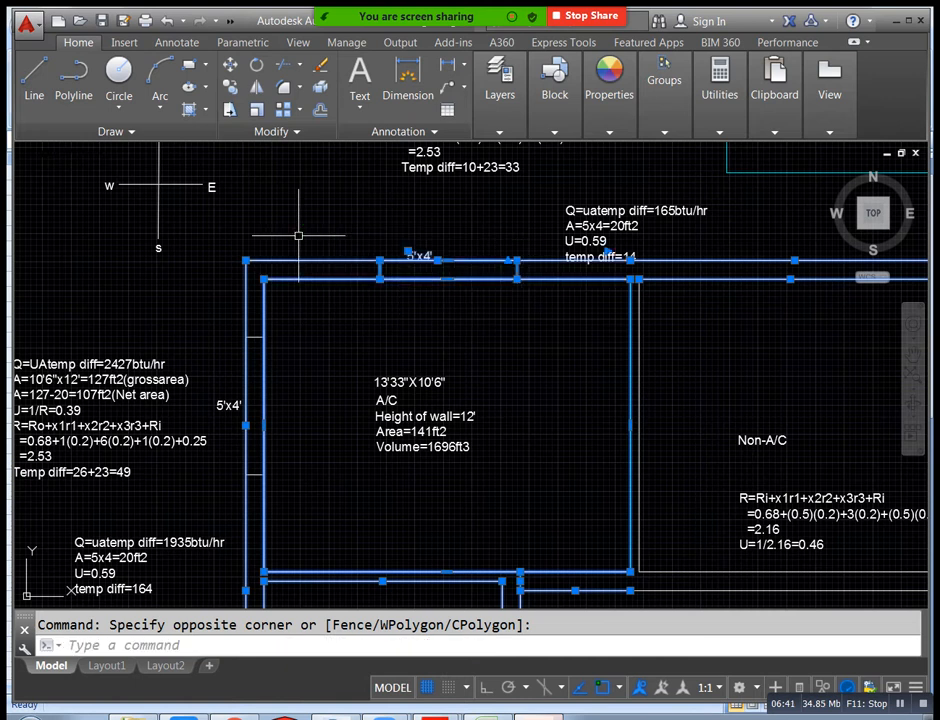
{"action": "scroll", "coordinate": [452, 329], "scroll_direction": "down", "scroll_amount": 2}
{"action": "left_click", "coordinate": [542, 350]}
{"action": "left_click", "coordinate": [602, 515]}
{"action": "left_click", "coordinate": [583, 449]}
{"action": "middle_click_drag", "start_coordinate": [611, 546], "coordinate": [593, 345]}
{"action": "left_click", "coordinate": [774, 453]}
{"action": "left_click", "coordinate": [724, 382]}
{"action": "middle_click_drag", "start_coordinate": [519, 460], "coordinate": [502, 542]}
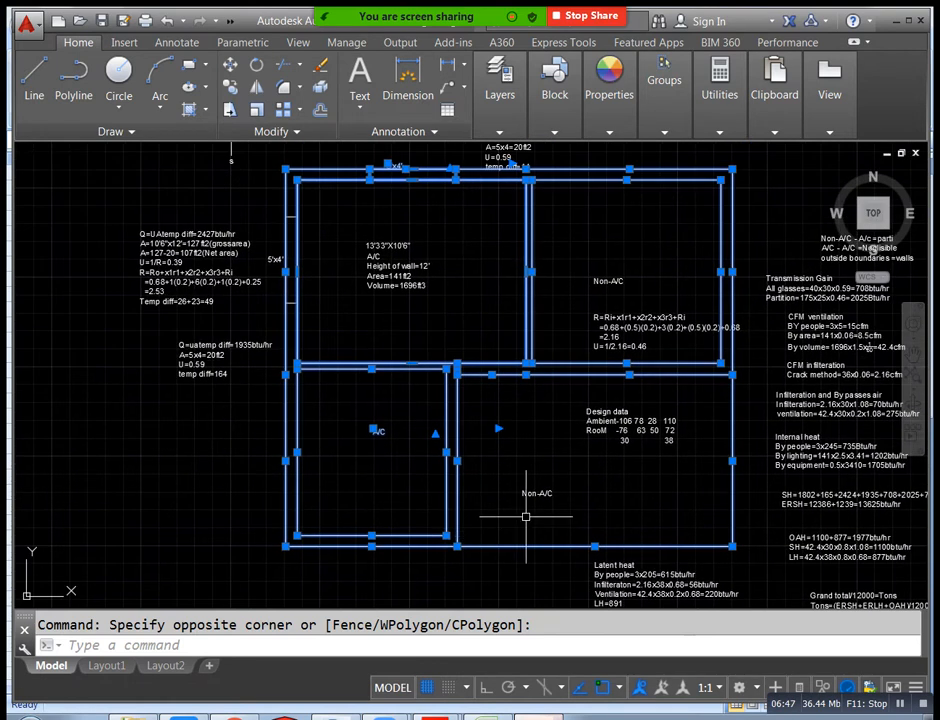
{"action": "left_click", "coordinate": [676, 497]}
{"action": "left_click", "coordinate": [569, 399]}
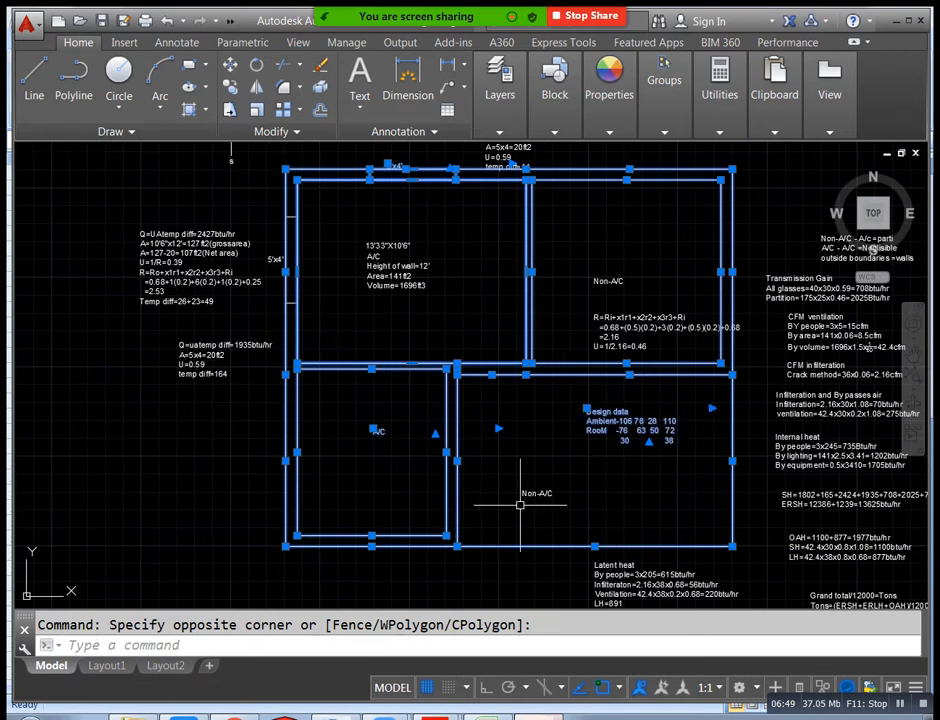
{"action": "left_click", "coordinate": [436, 308]}
{"action": "left_click", "coordinate": [336, 235]}
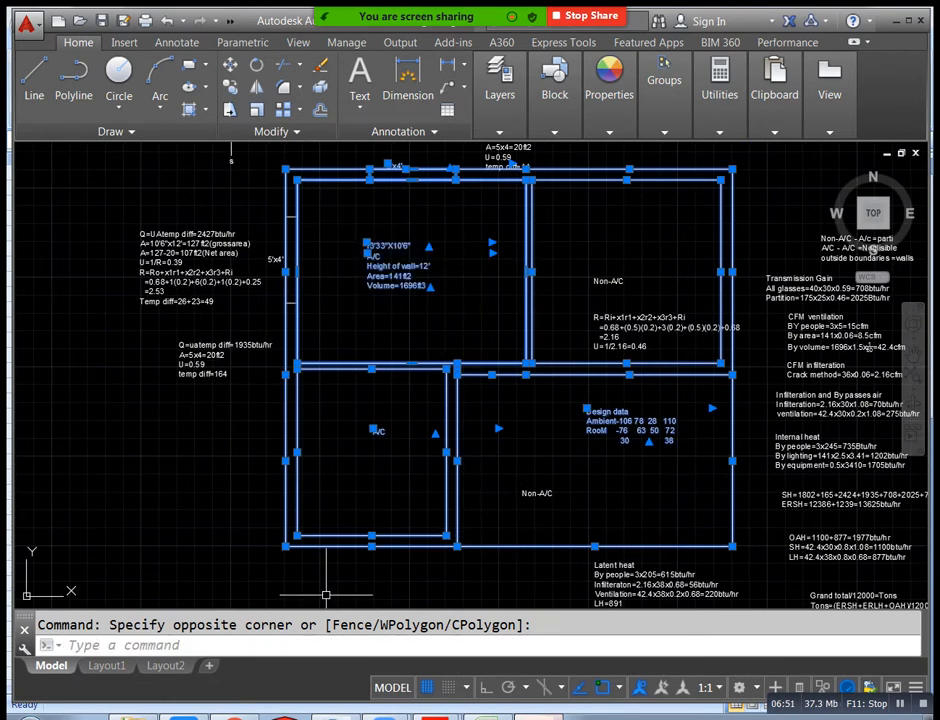
{"action": "left_click", "coordinate": [290, 213]}
{"action": "left_click", "coordinate": [350, 277]}
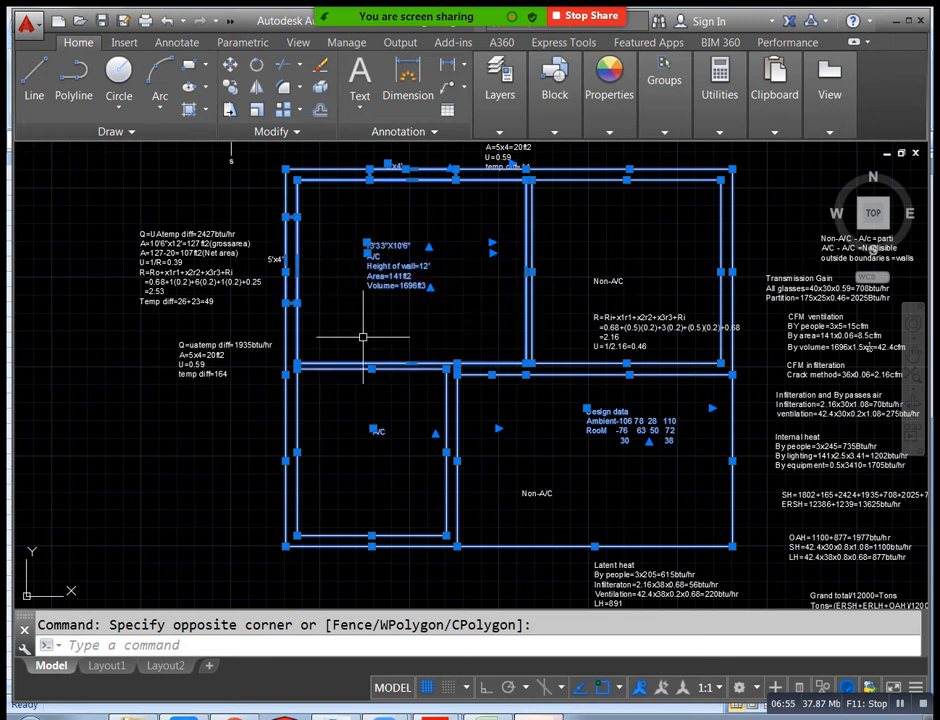
{"action": "type", "text": "c"}
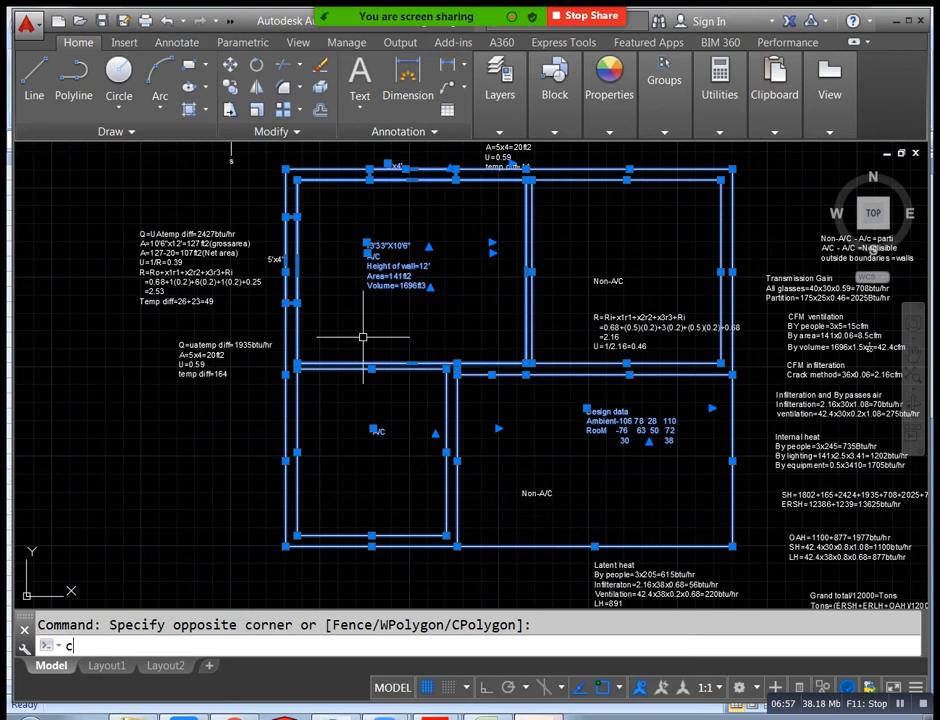
{"action": "key", "text": "Return"}
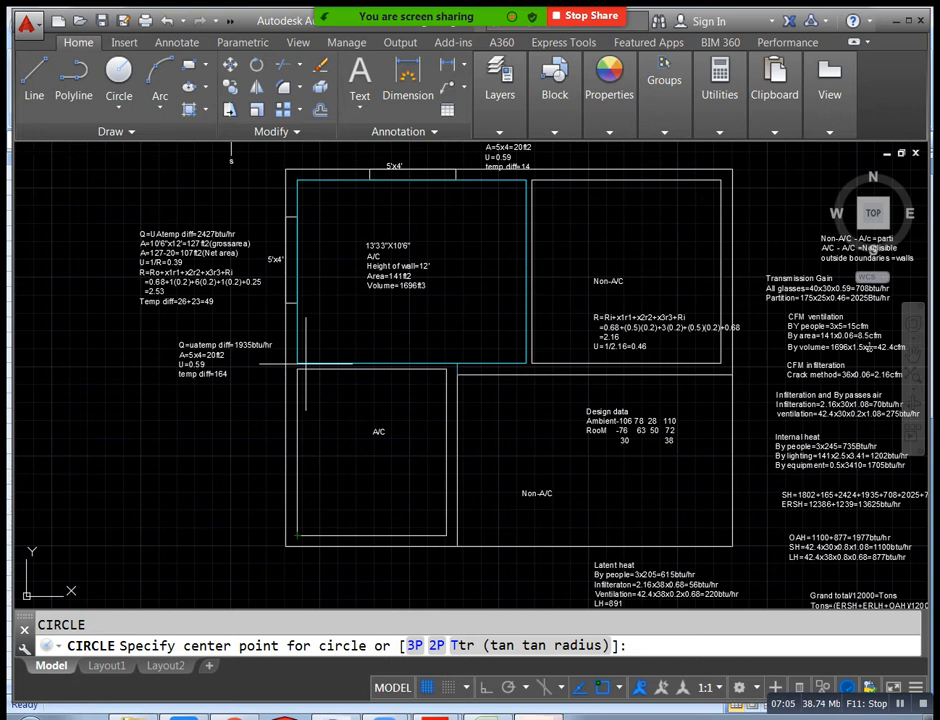
{"action": "key", "text": "Escape"}
Copy the whole floor plan with its room notes and design data to the empty area right of the original drawings
{"action": "middle_click_drag", "start_coordinate": [240, 170], "coordinate": [234, 216]}
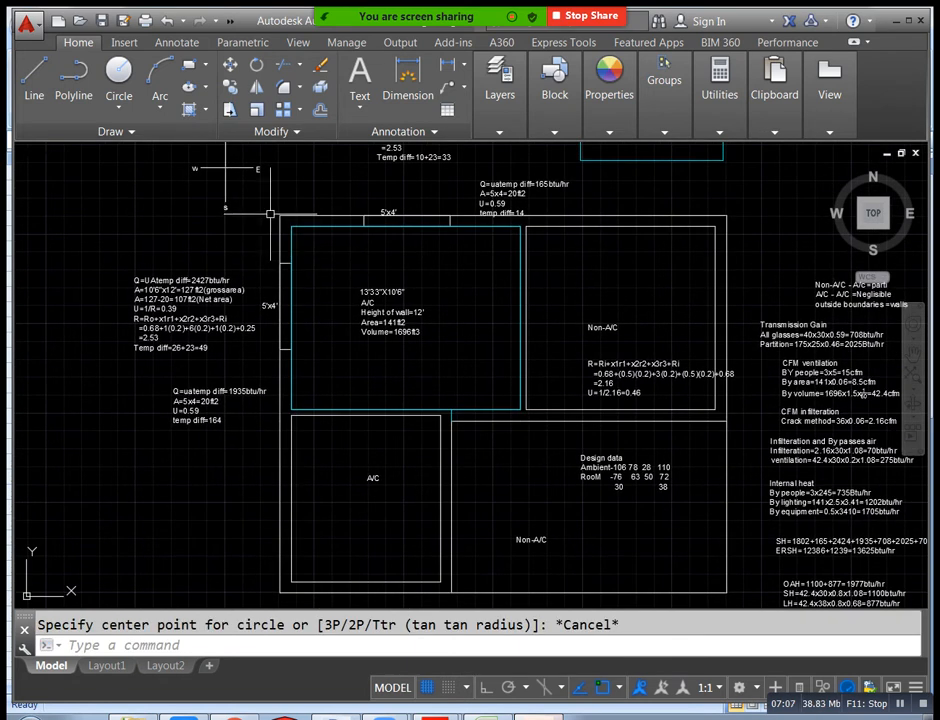
{"action": "left_click", "coordinate": [270, 213]}
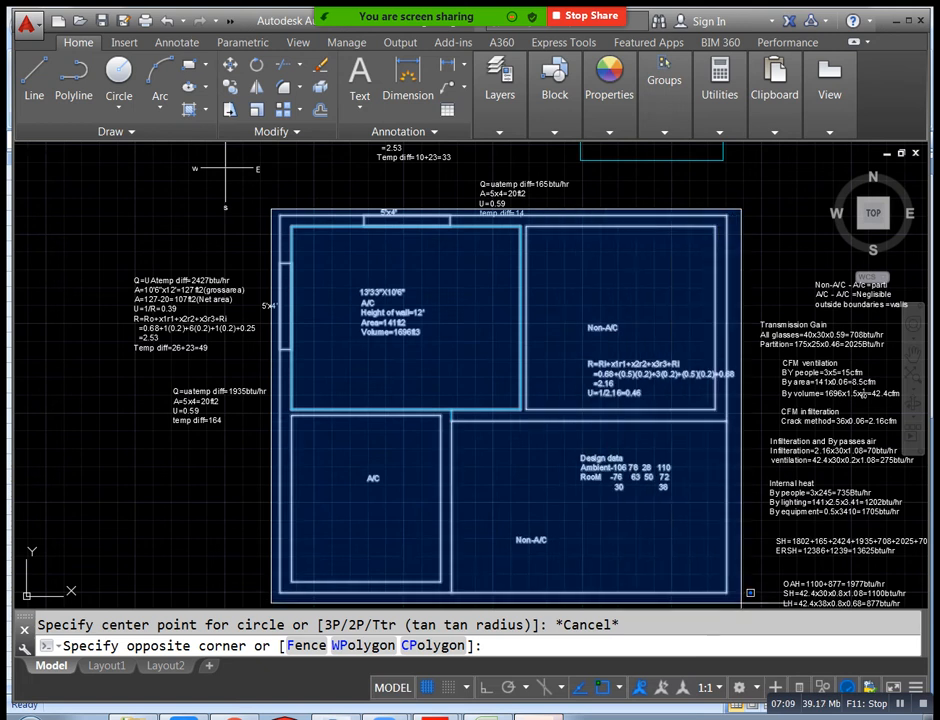
{"action": "left_click", "coordinate": [749, 592]}
{"action": "type", "text": "Co"}
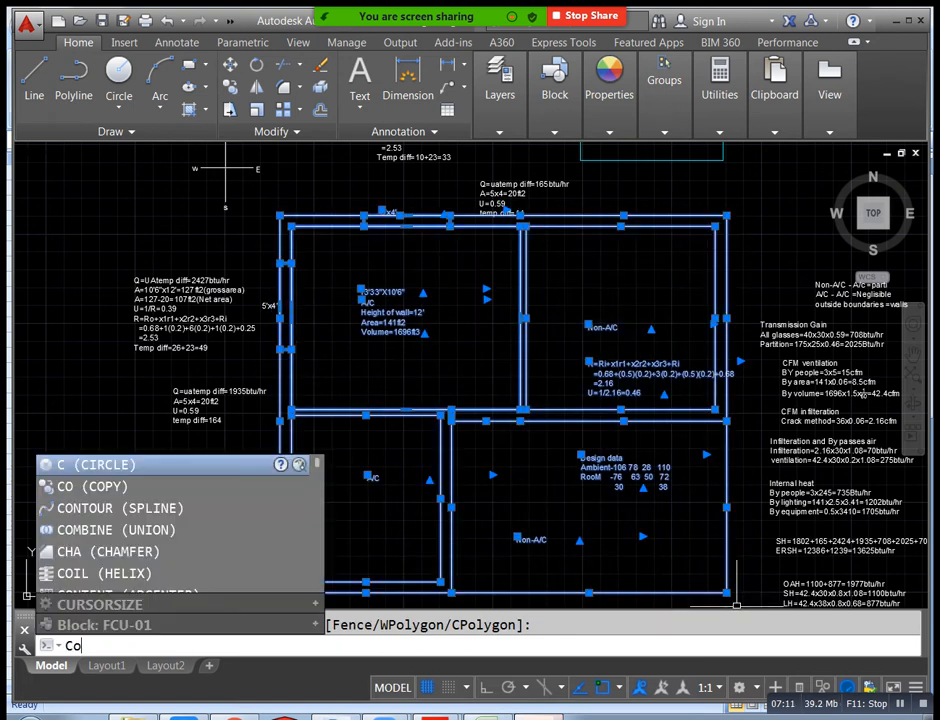
{"action": "key", "text": "Return"}
{"action": "left_click", "coordinate": [288, 583]}
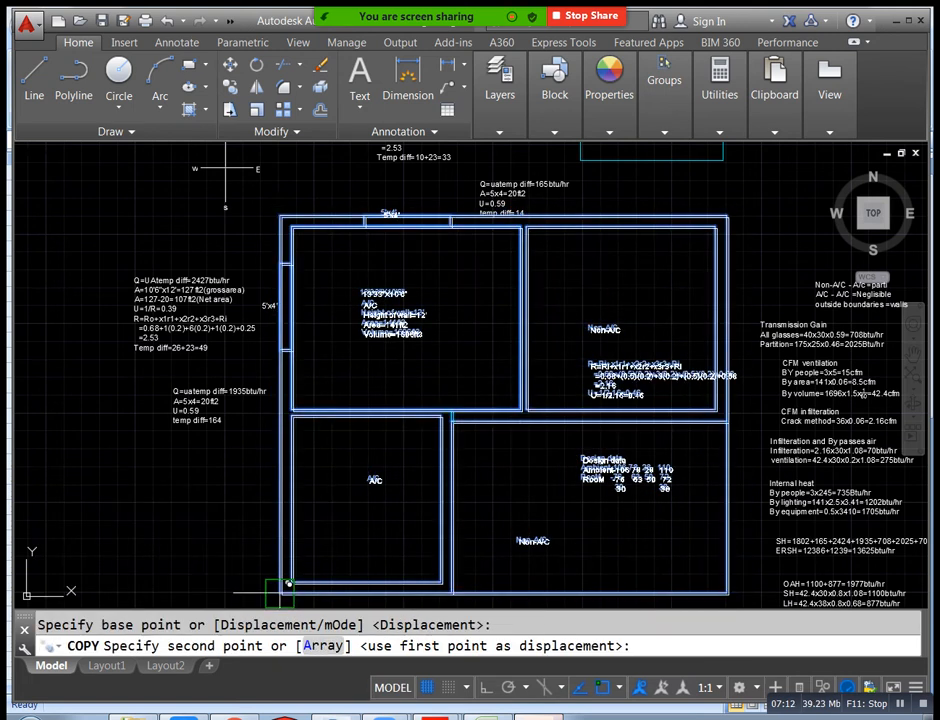
{"action": "scroll", "coordinate": [312, 538], "scroll_direction": "down", "scroll_amount": 5}
{"action": "middle_click_drag", "start_coordinate": [675, 395], "coordinate": [487, 513]}
{"action": "left_click", "coordinate": [545, 490]}
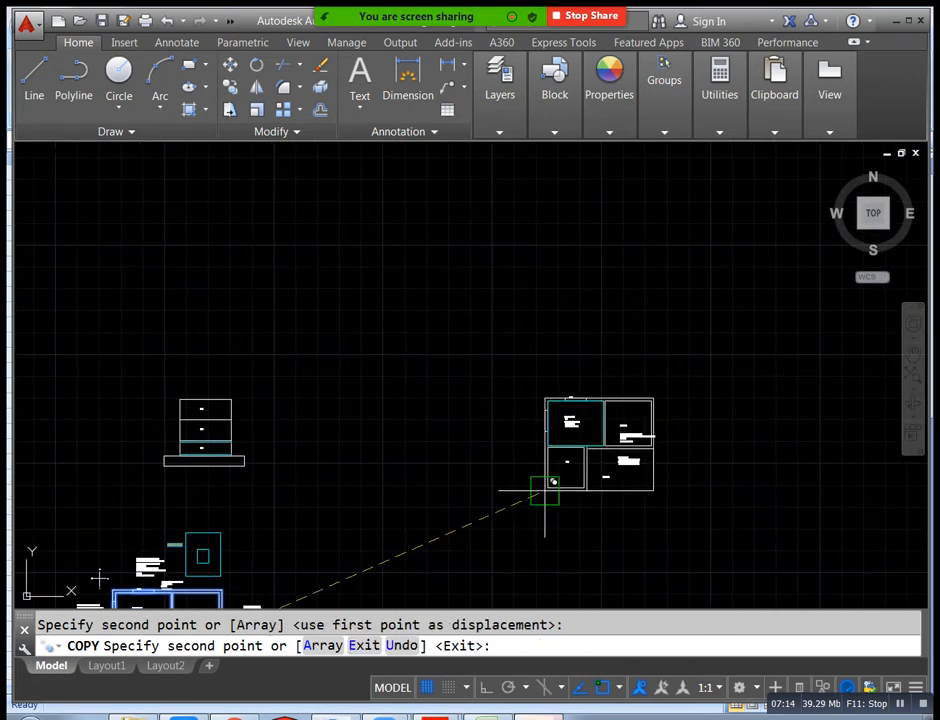
{"action": "key", "text": "Escape"}
Examine the copied plan's A/C room notes on size, wall height, area and volume, along with the adjoining rooms
{"action": "scroll", "coordinate": [600, 450], "scroll_direction": "up", "scroll_amount": 5}
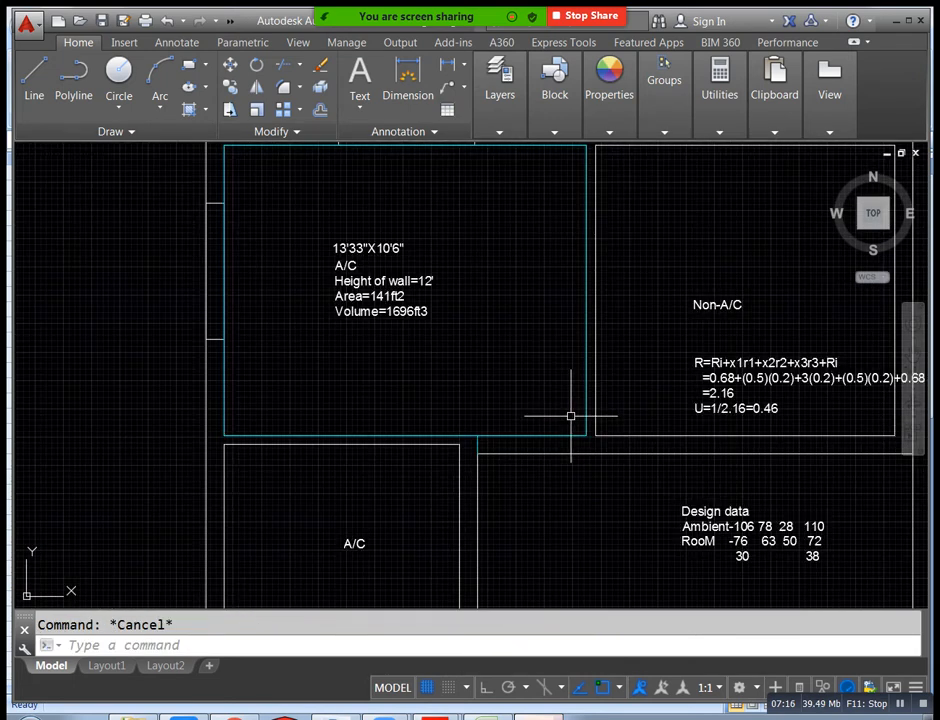
{"action": "scroll", "coordinate": [541, 390], "scroll_direction": "down", "scroll_amount": 4}
{"action": "scroll", "coordinate": [525, 373], "scroll_direction": "up", "scroll_amount": 4}
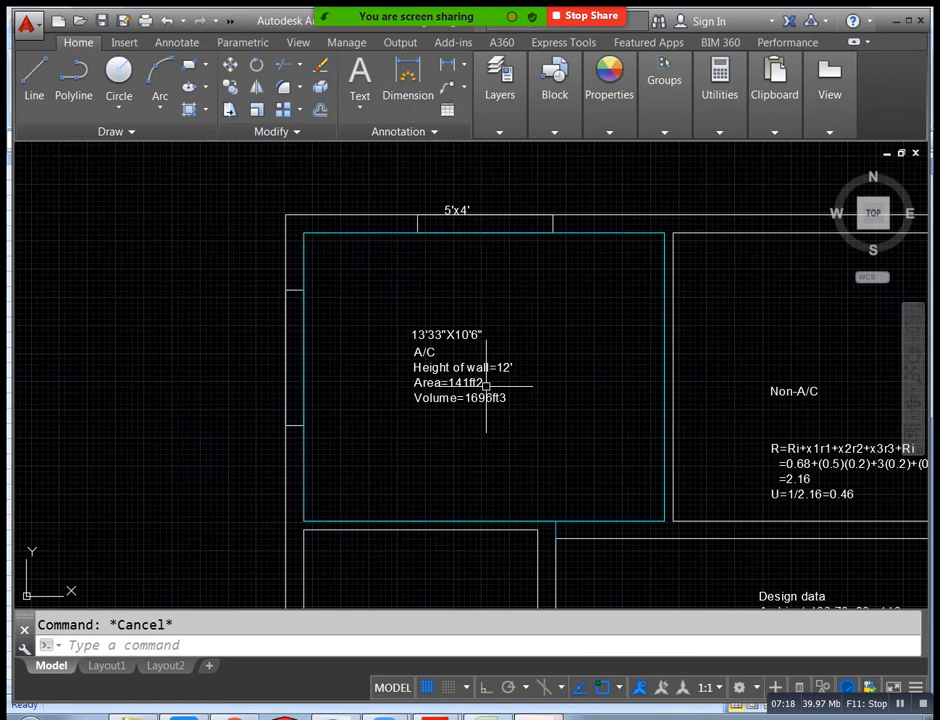
{"action": "middle_click_drag", "start_coordinate": [502, 398], "coordinate": [501, 373]}
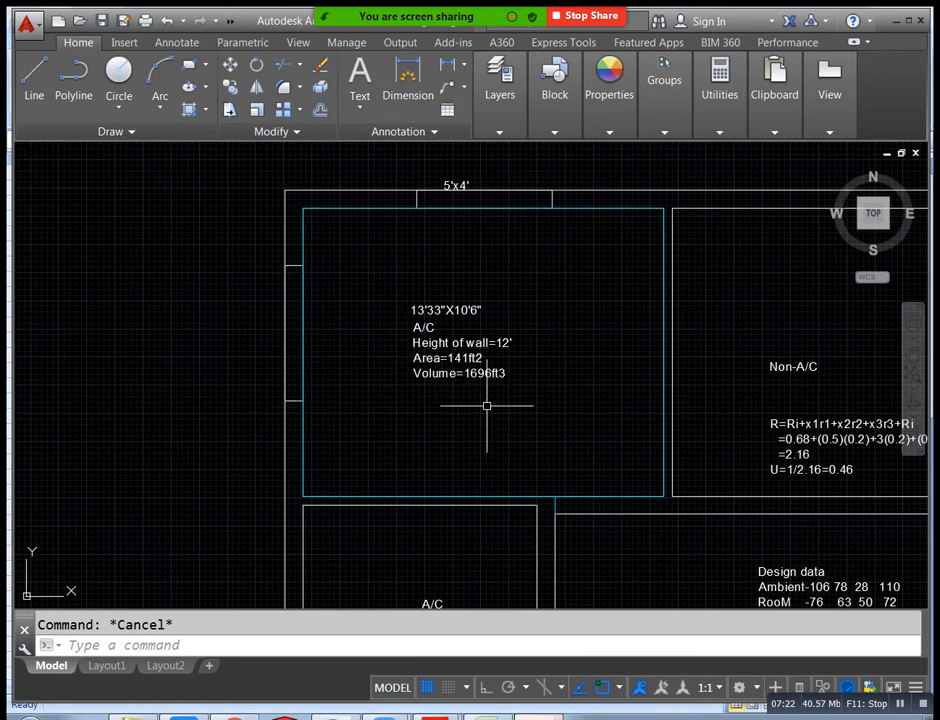
{"action": "middle_click_drag", "start_coordinate": [507, 425], "coordinate": [489, 370]}
{"action": "middle_click_drag", "start_coordinate": [665, 518], "coordinate": [594, 512]}
{"action": "middle_click_drag", "start_coordinate": [753, 540], "coordinate": [668, 576]}
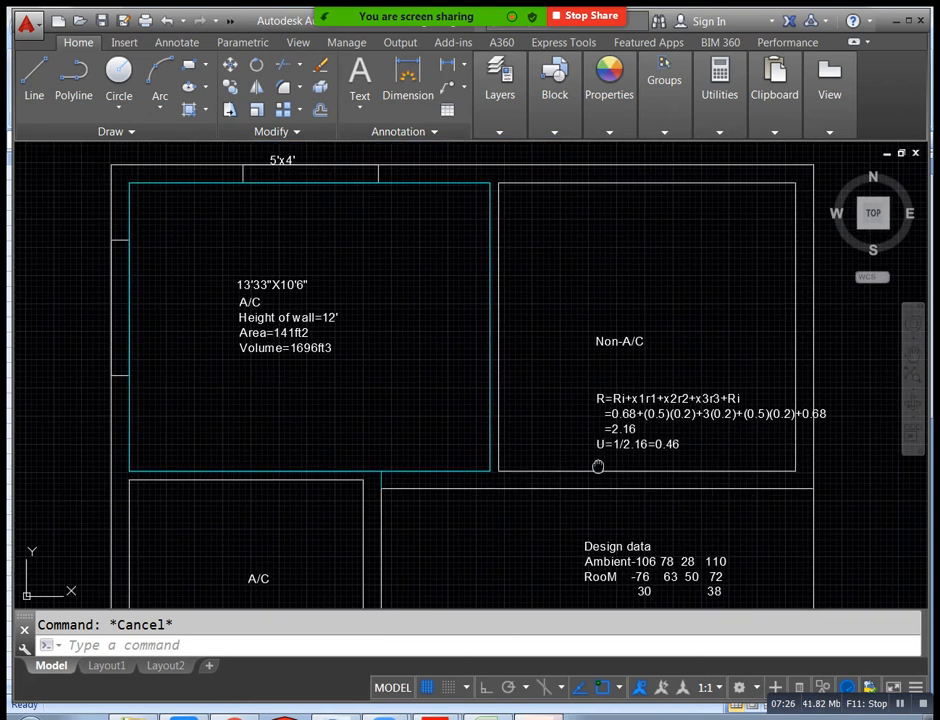
{"action": "middle_click_drag", "start_coordinate": [601, 467], "coordinate": [630, 480]}
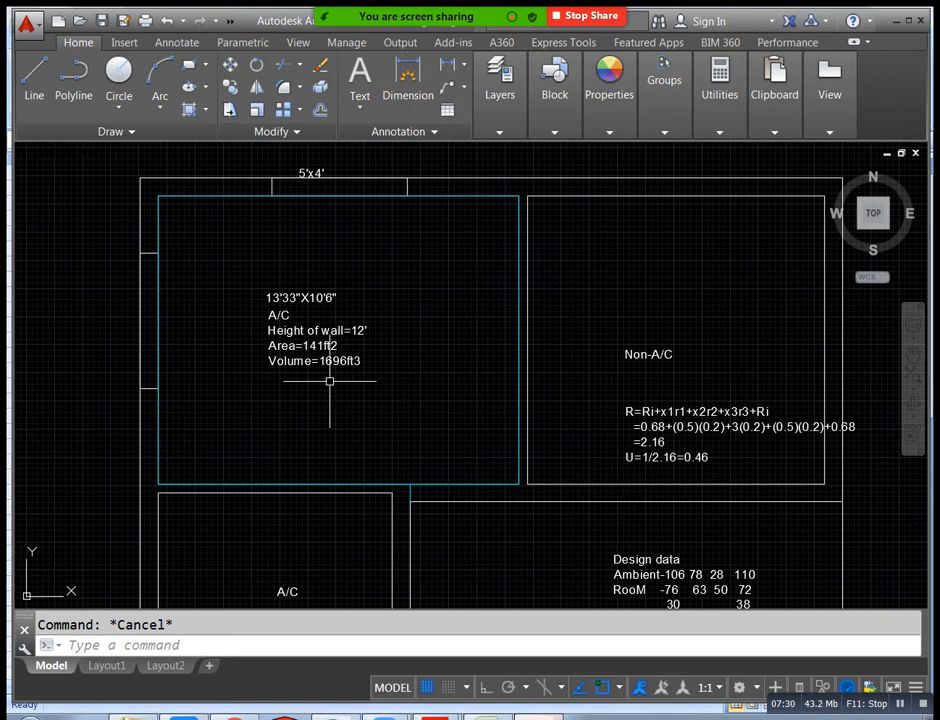
{"action": "middle_click_drag", "start_coordinate": [334, 380], "coordinate": [405, 407]}
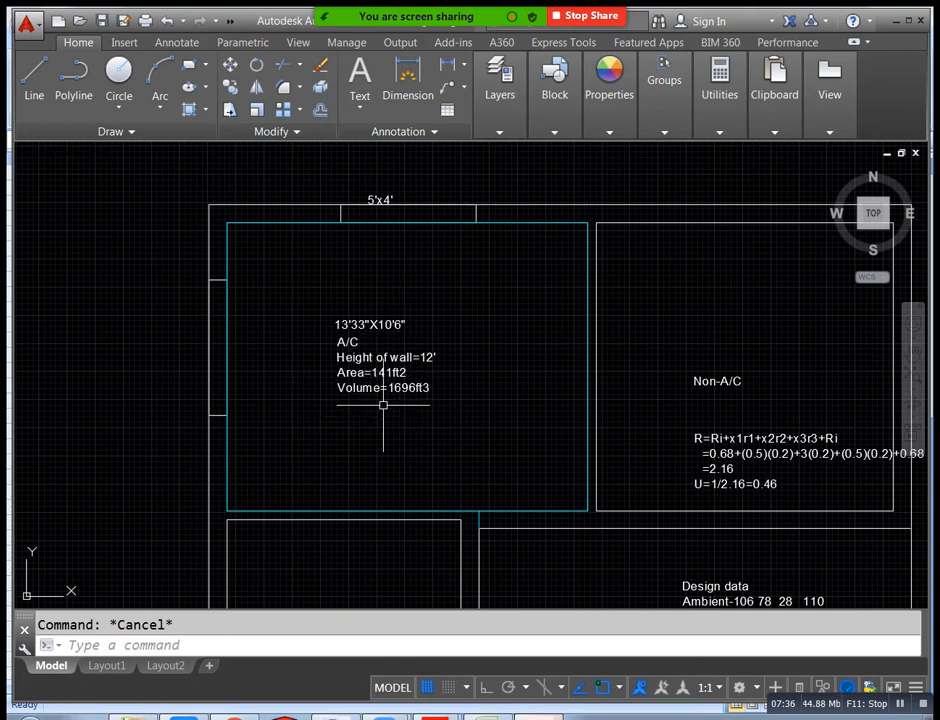
Examine the Design data note with the ambient and room conditions in the copied plan's lower Non-A/C room
{"action": "middle_click_drag", "start_coordinate": [466, 432], "coordinate": [397, 330]}
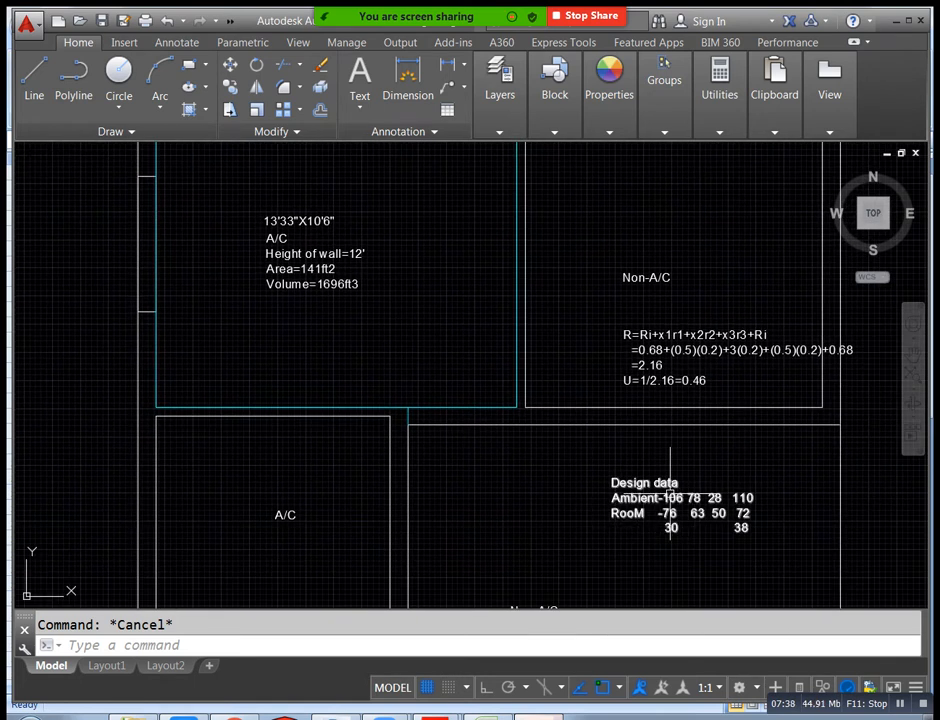
{"action": "middle_click_drag", "start_coordinate": [650, 550], "coordinate": [615, 533]}
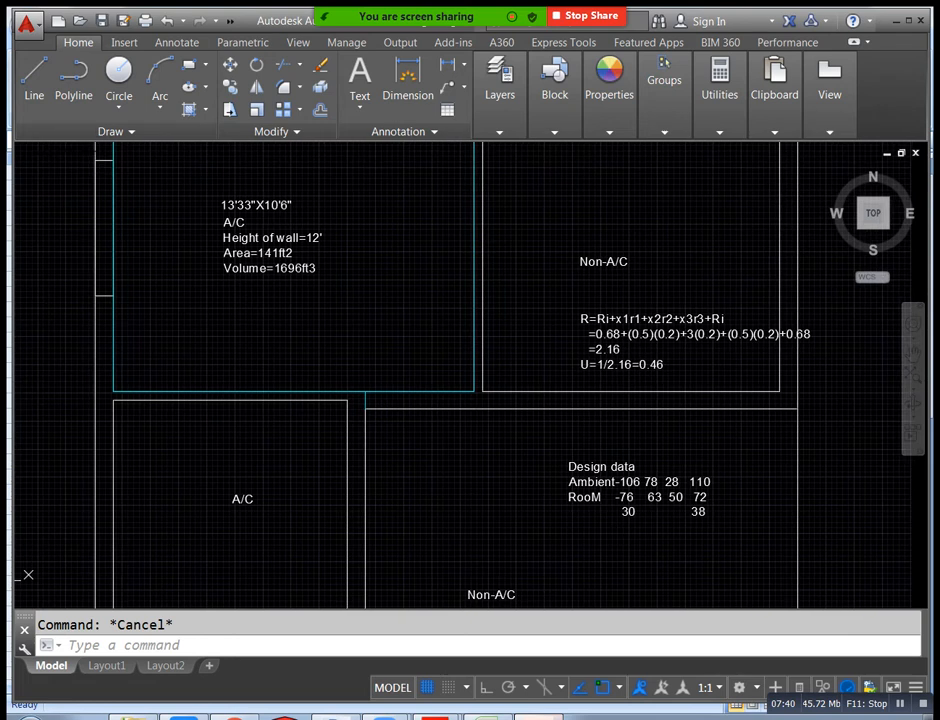
{"action": "scroll", "coordinate": [620, 503], "scroll_direction": "up", "scroll_amount": 4}
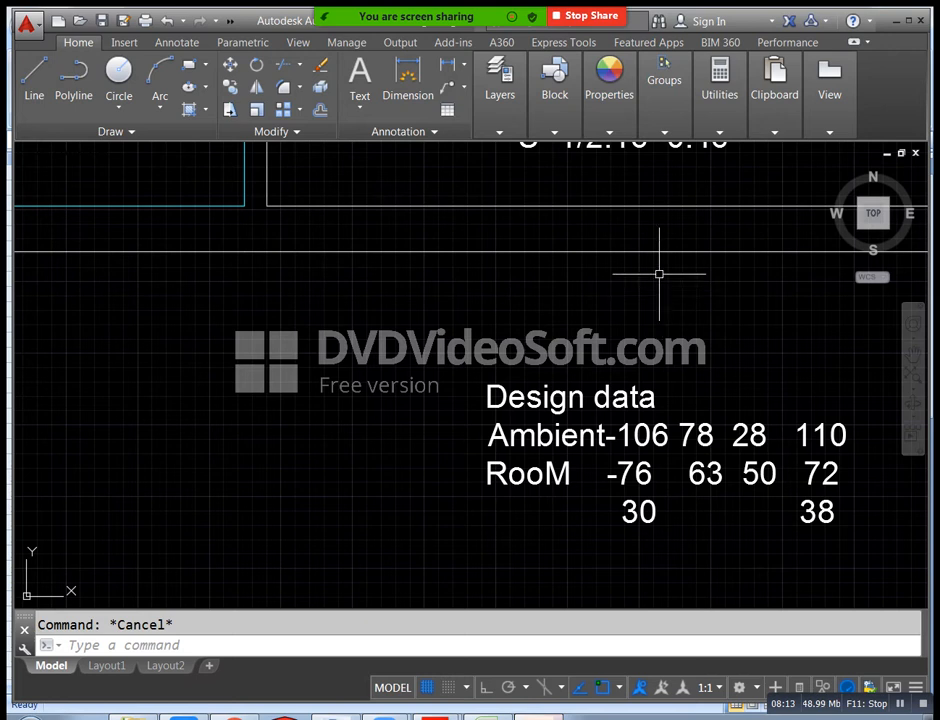
{"action": "scroll", "coordinate": [629, 457], "scroll_direction": "down", "scroll_amount": 5}
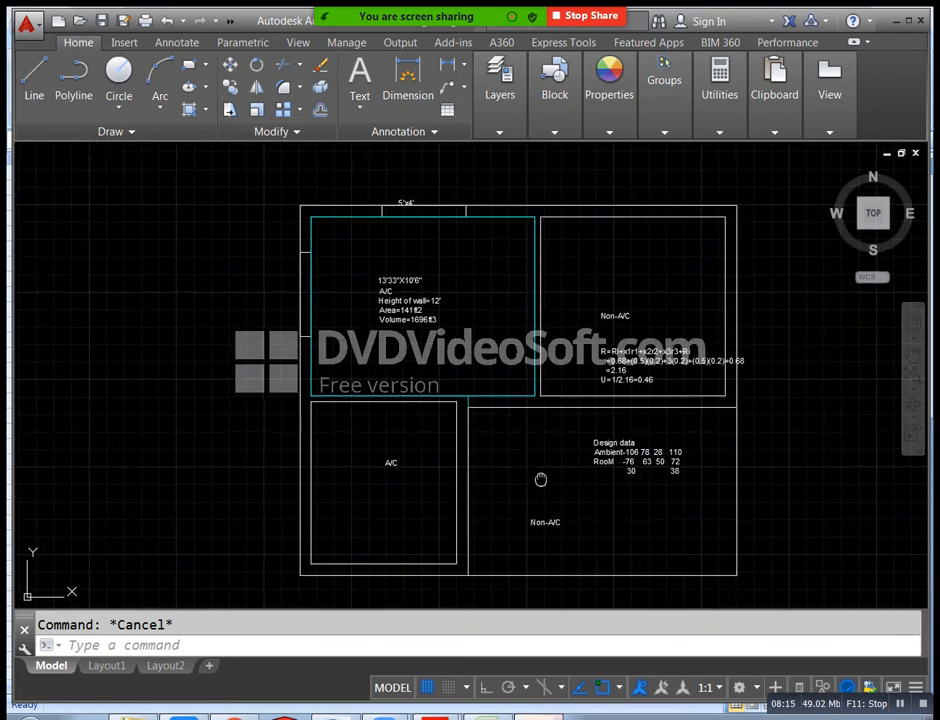
{"action": "middle_click_drag", "start_coordinate": [540, 480], "coordinate": [601, 523]}
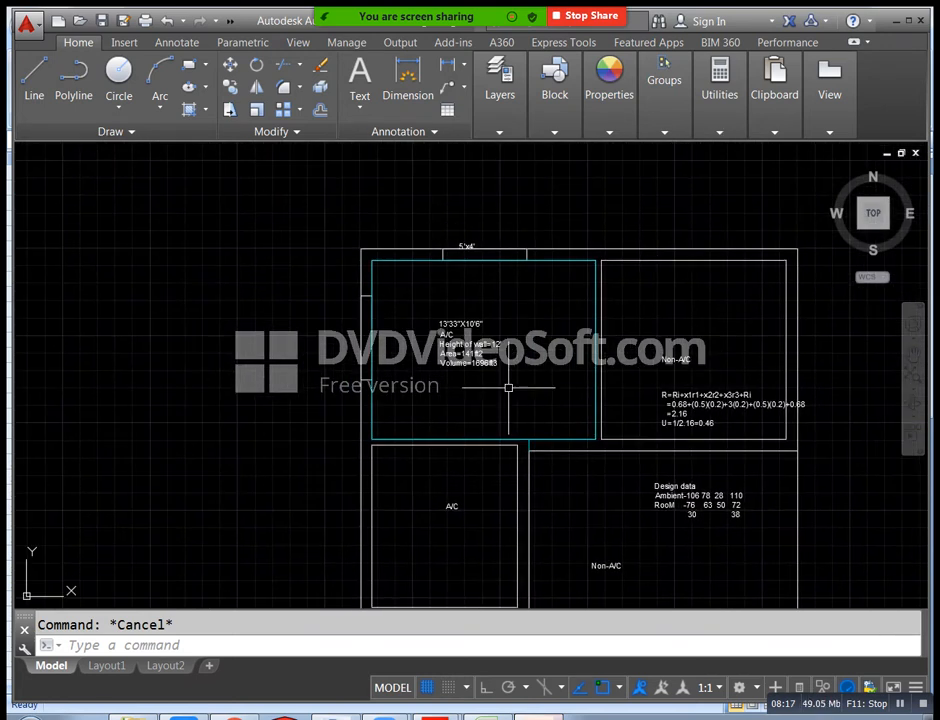
Switch to the Excel heat load sheet and inspect the dry bulb ambient value and the Difference formula in L15
{"action": "key", "text": "alt+Tab"}
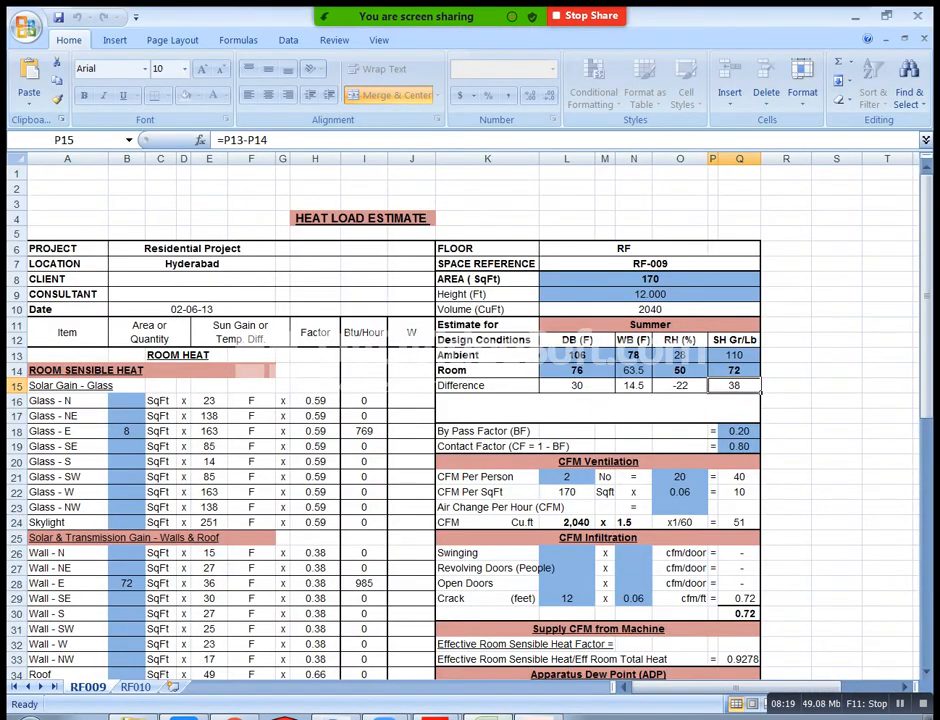
{"action": "left_click", "coordinate": [577, 356]}
{"action": "left_click", "coordinate": [577, 386]}
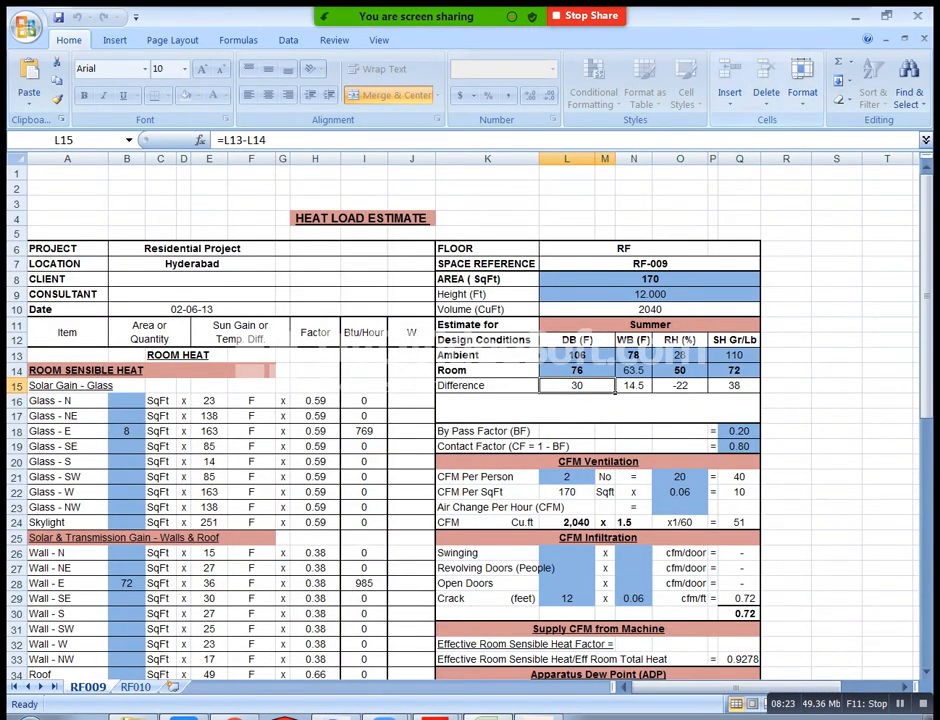
Switch back to AutoCAD and copy the N-E-S-W compass symbol from the original plan to just outside the copied plan's northwest corner
{"action": "key", "text": "alt+Tab"}
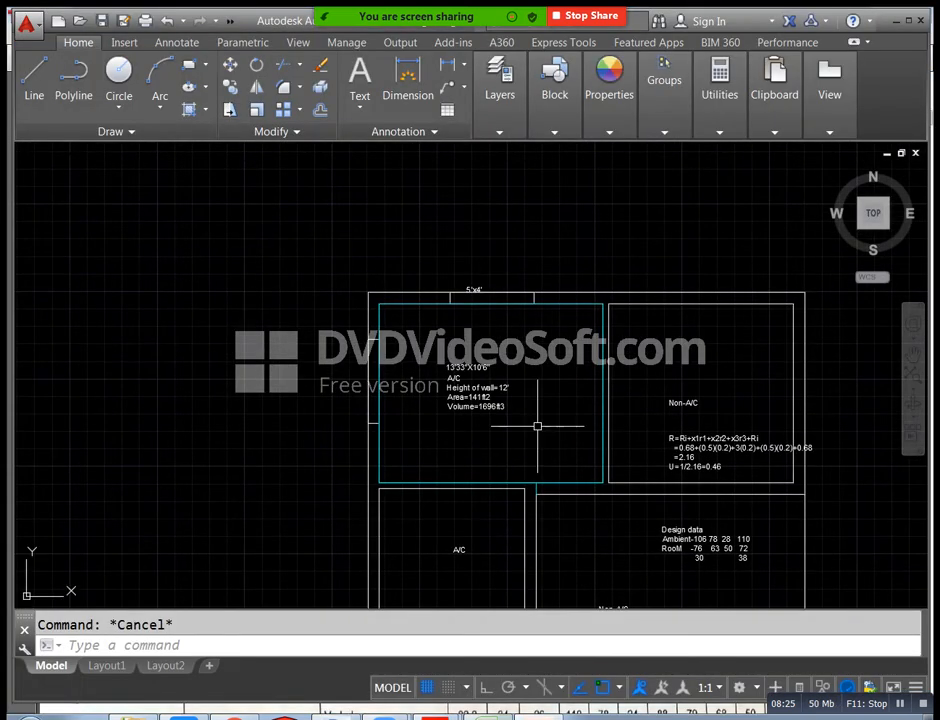
{"action": "scroll", "coordinate": [537, 426], "scroll_direction": "down", "scroll_amount": 2}
{"action": "middle_click_drag", "start_coordinate": [342, 434], "coordinate": [663, 394]}
{"action": "scroll", "coordinate": [386, 445], "scroll_direction": "down", "scroll_amount": 3}
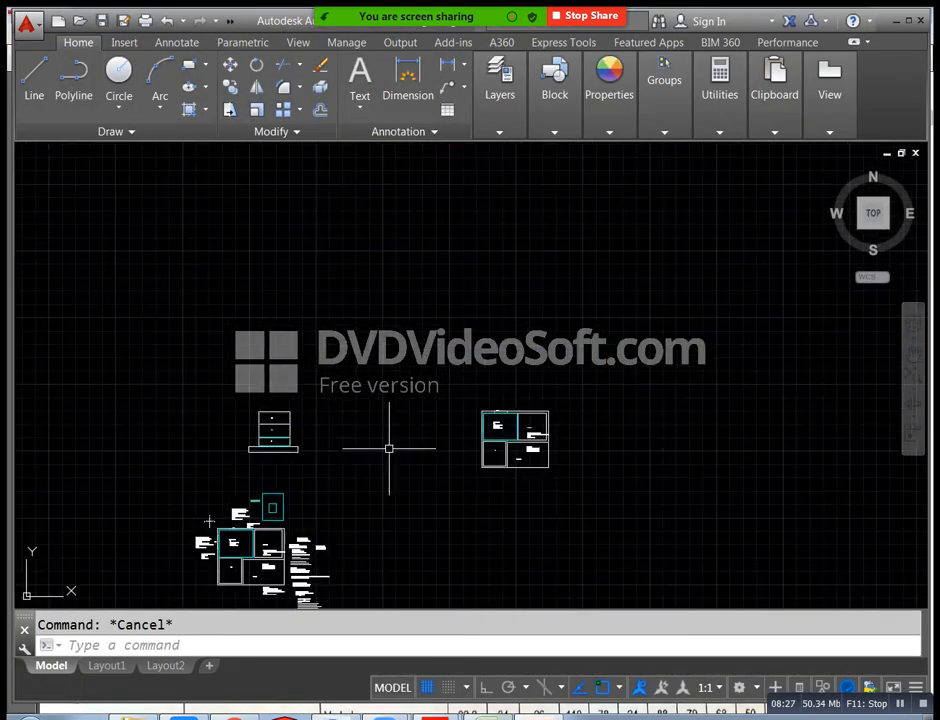
{"action": "scroll", "coordinate": [214, 497], "scroll_direction": "up", "scroll_amount": 6}
{"action": "left_click", "coordinate": [274, 518]}
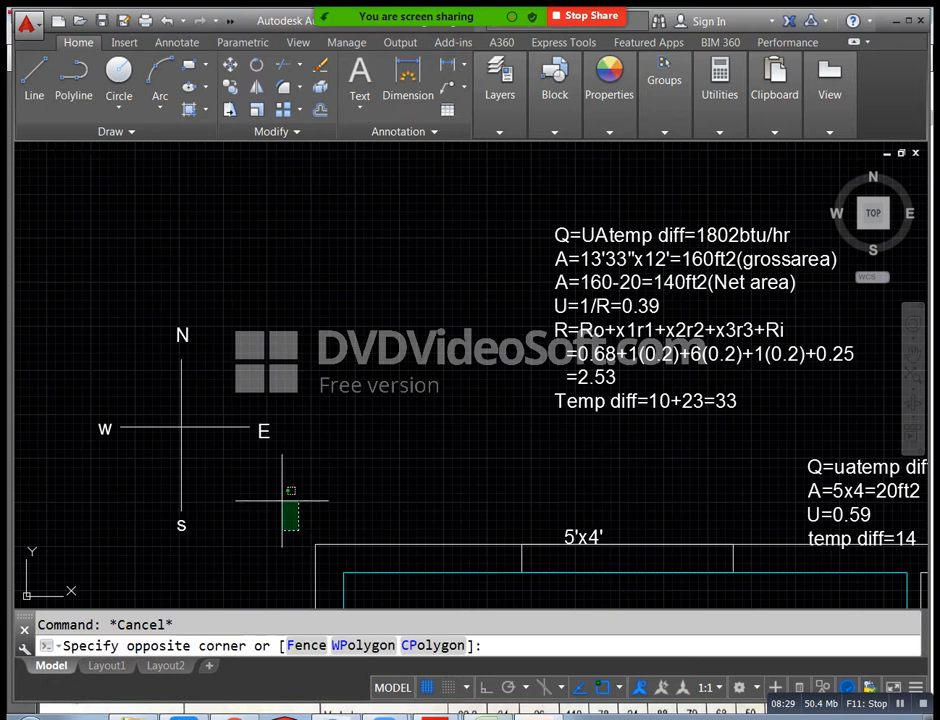
{"action": "left_click", "coordinate": [95, 297]}
{"action": "type", "text": "co"}
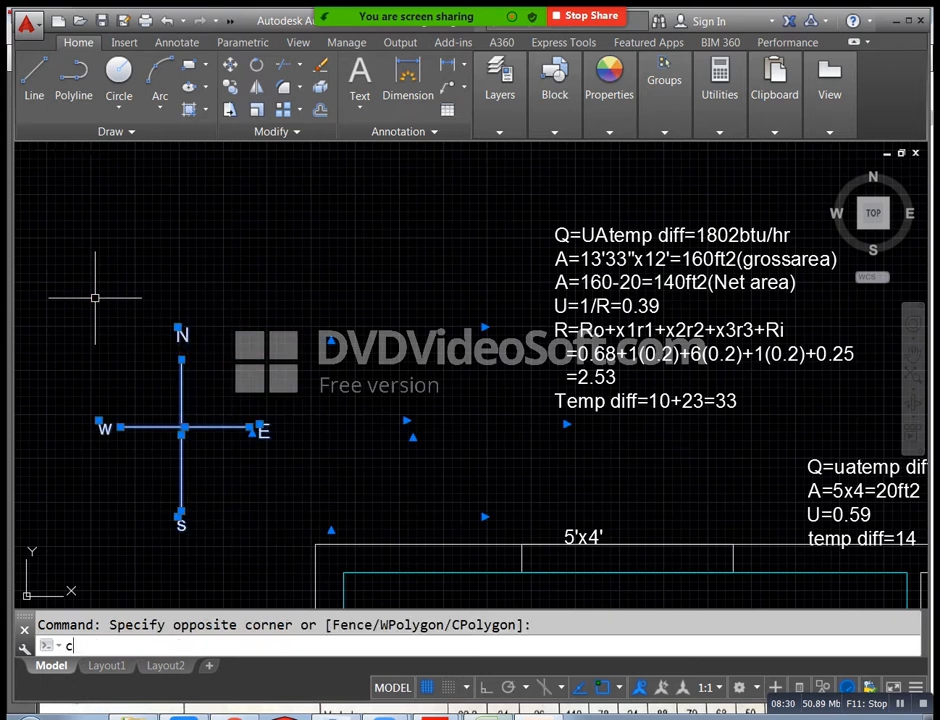
{"action": "key", "text": "Return"}
{"action": "left_click", "coordinate": [145, 429]}
{"action": "scroll", "coordinate": [175, 408], "scroll_direction": "down", "scroll_amount": 5}
{"action": "middle_click_drag", "start_coordinate": [592, 273], "coordinate": [231, 417]}
{"action": "middle_click_drag", "start_coordinate": [646, 331], "coordinate": [332, 514]}
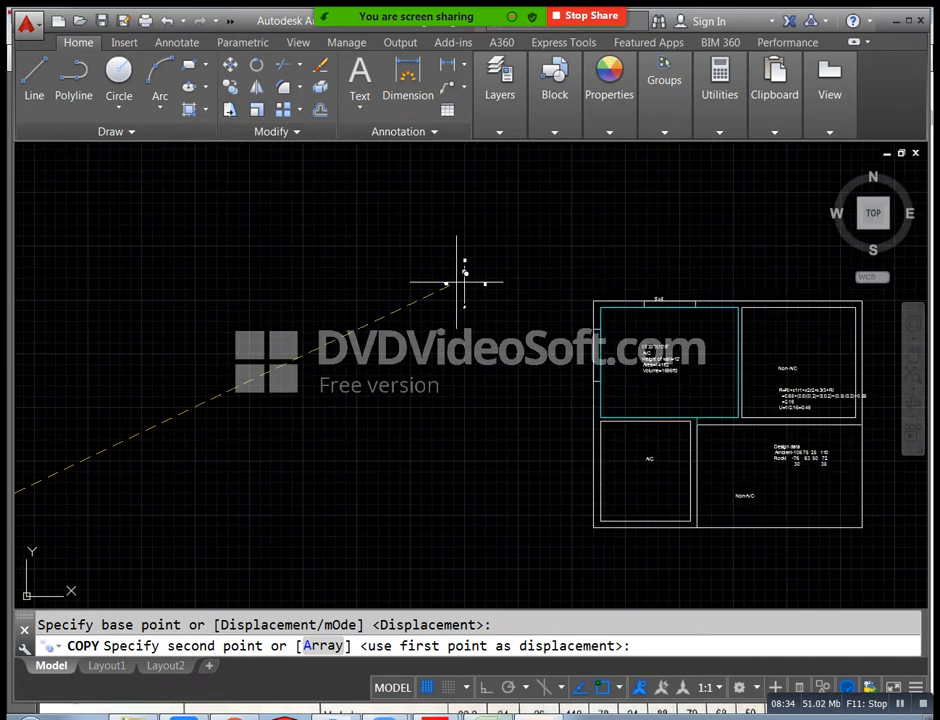
{"action": "left_click", "coordinate": [540, 283]}
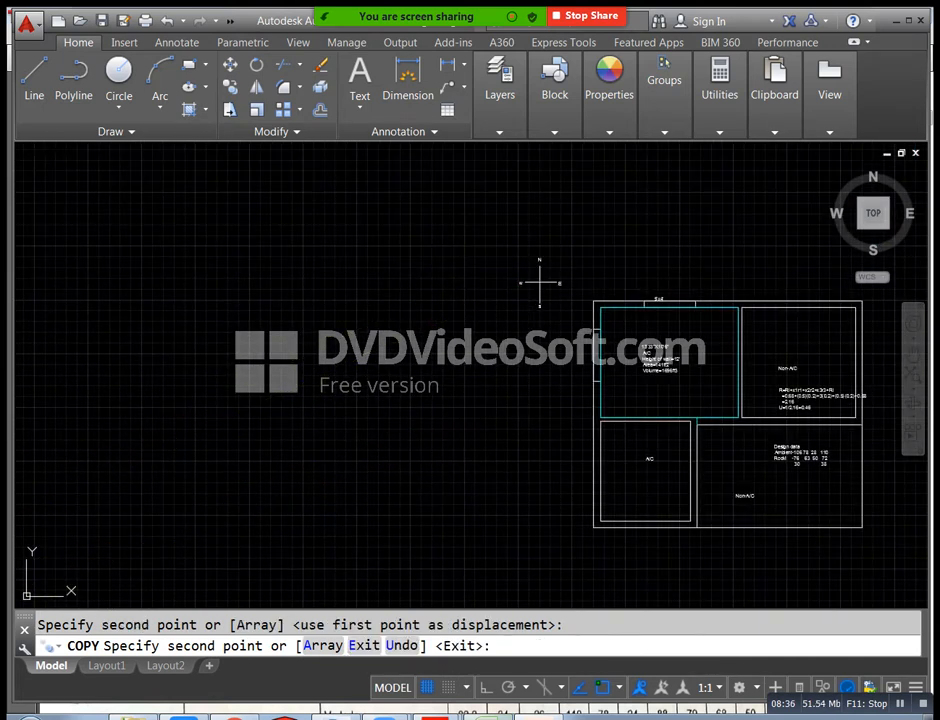
{"action": "key", "text": "Escape"}
Examine the A/C room's outside walls, windows and partitions against the compass and the neighbouring A/C and Non-A/C rooms
{"action": "middle_click_drag", "start_coordinate": [616, 328], "coordinate": [453, 398]}
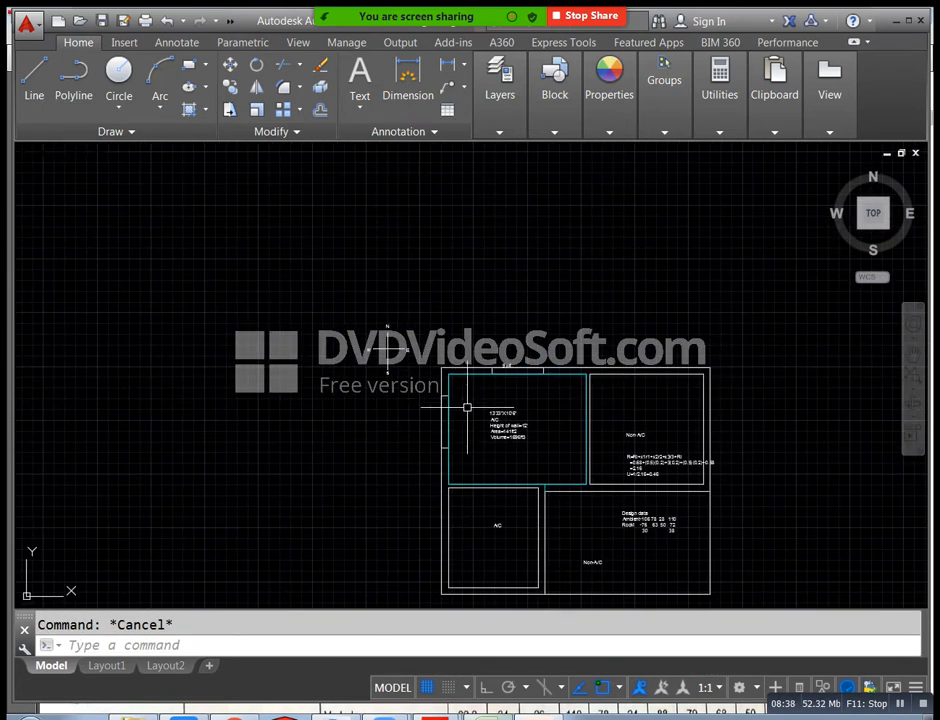
{"action": "scroll", "coordinate": [460, 402], "scroll_direction": "up", "scroll_amount": 2}
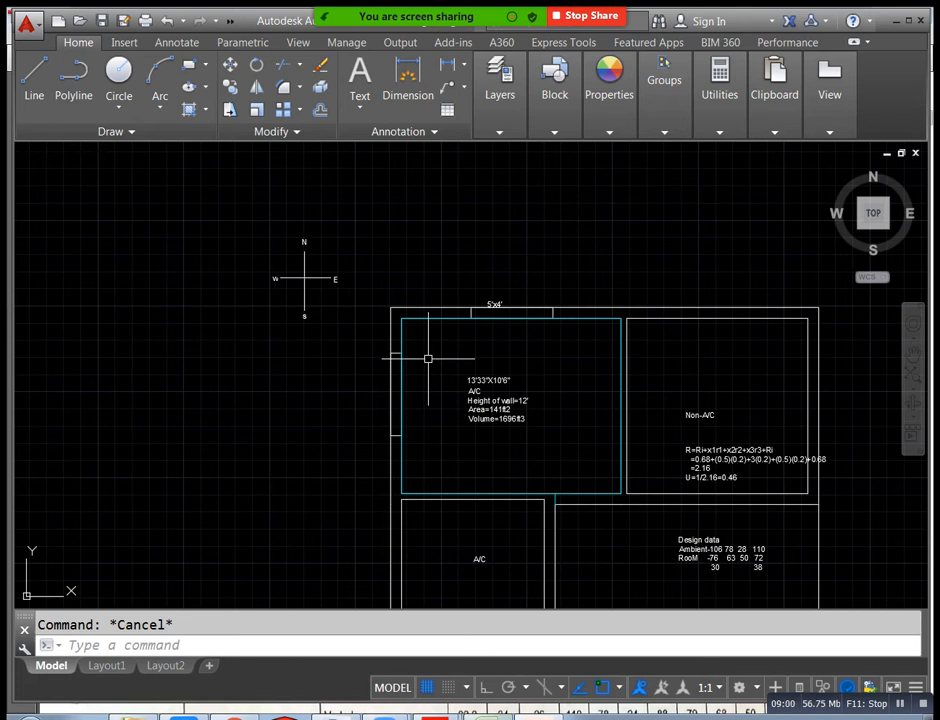
{"action": "middle_click_drag", "start_coordinate": [487, 352], "coordinate": [390, 294]}
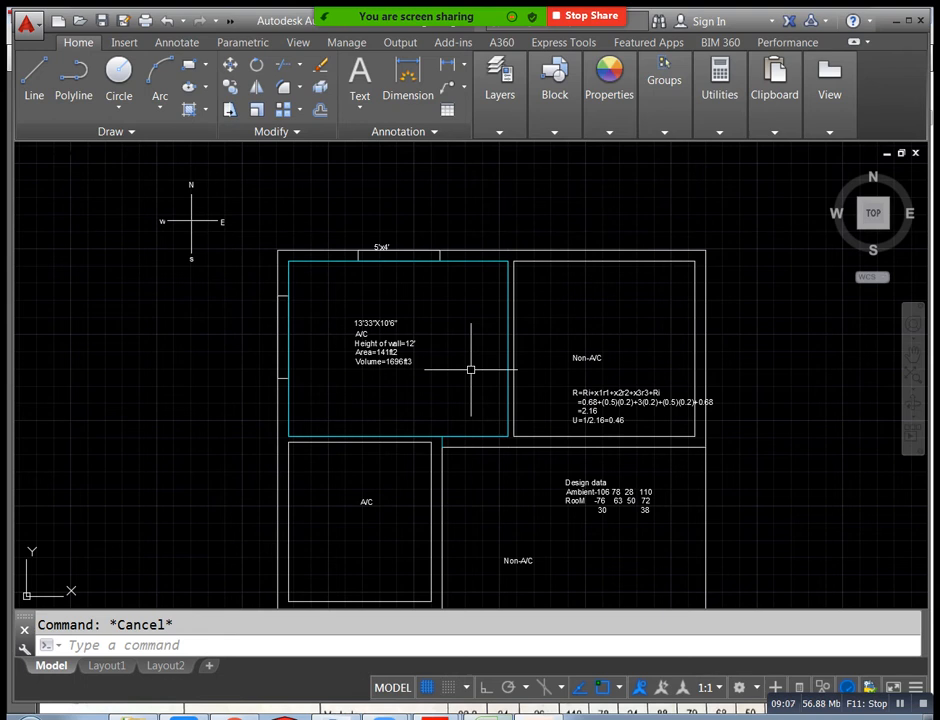
{"action": "middle_click_drag", "start_coordinate": [470, 370], "coordinate": [422, 392]}
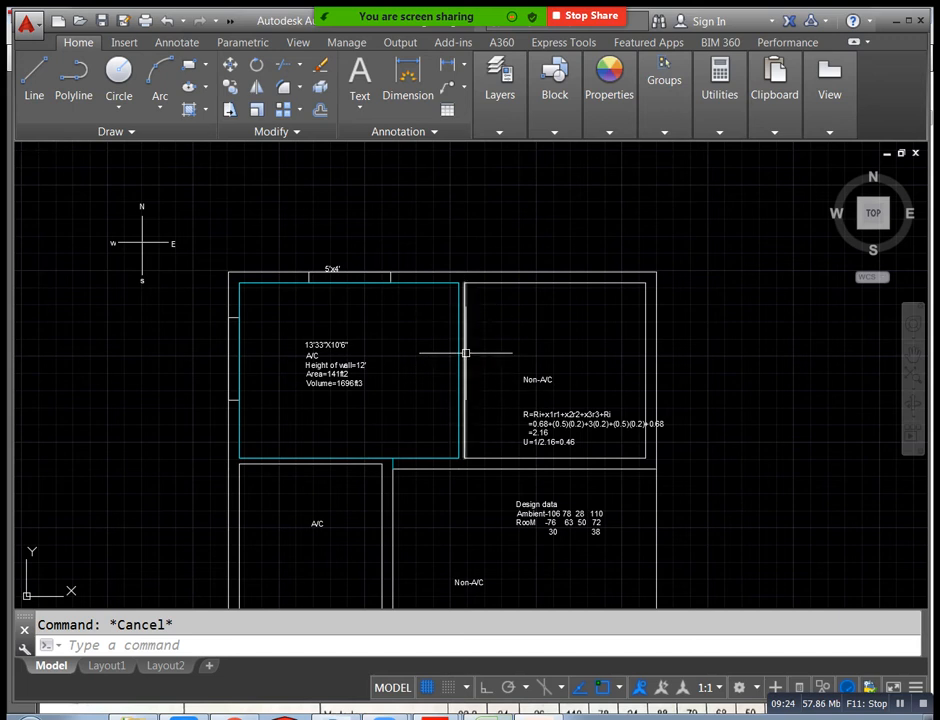
{"action": "mouse_move", "coordinate": [466, 352]}
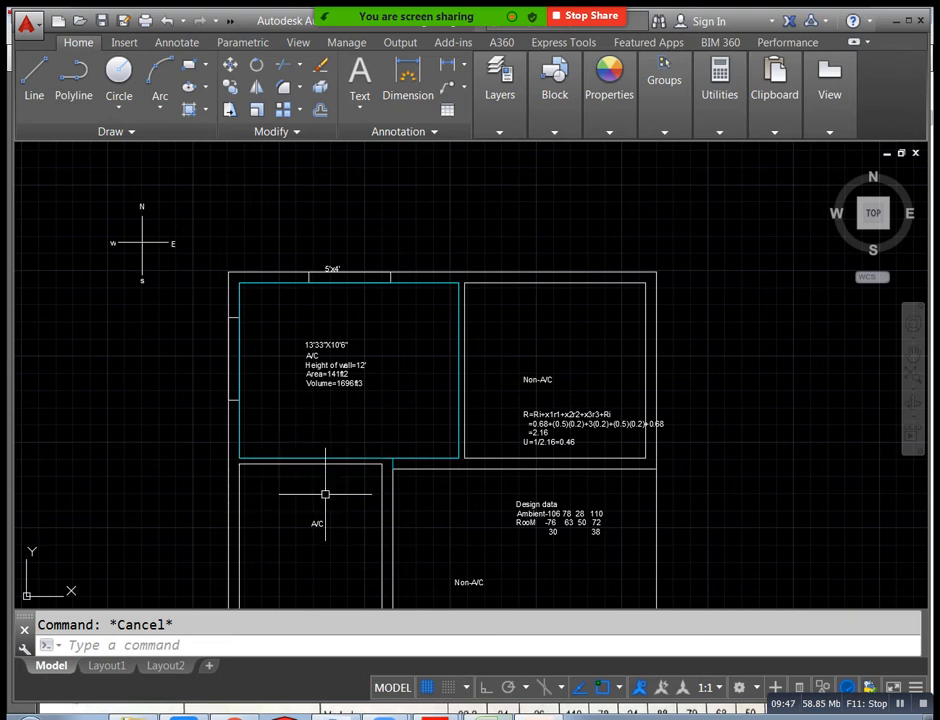
{"action": "middle_click_drag", "start_coordinate": [325, 491], "coordinate": [319, 466]}
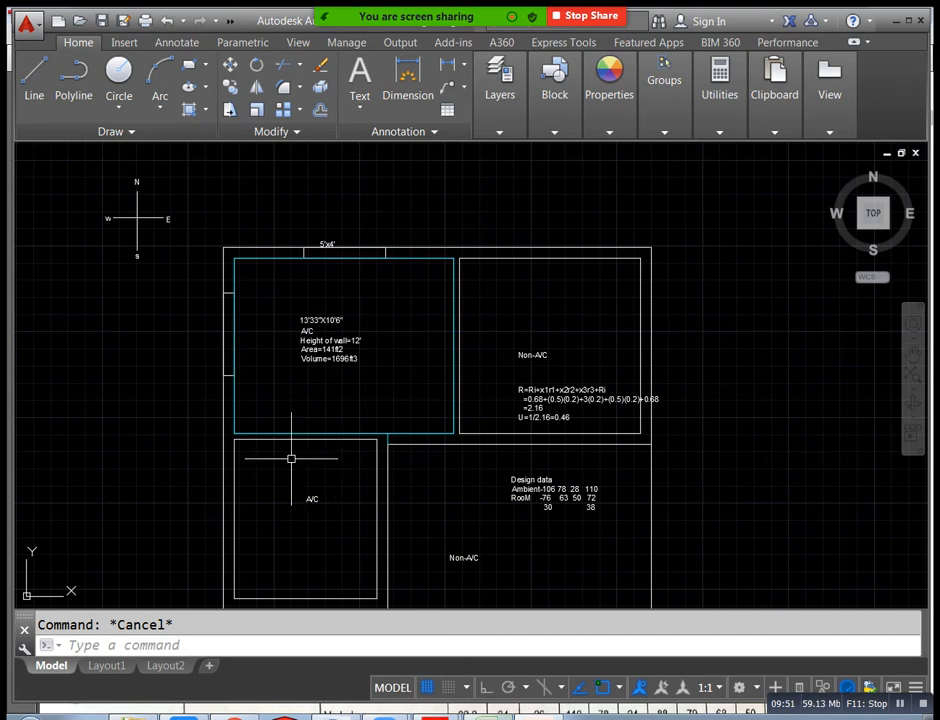
{"action": "mouse_move", "coordinate": [311, 430]}
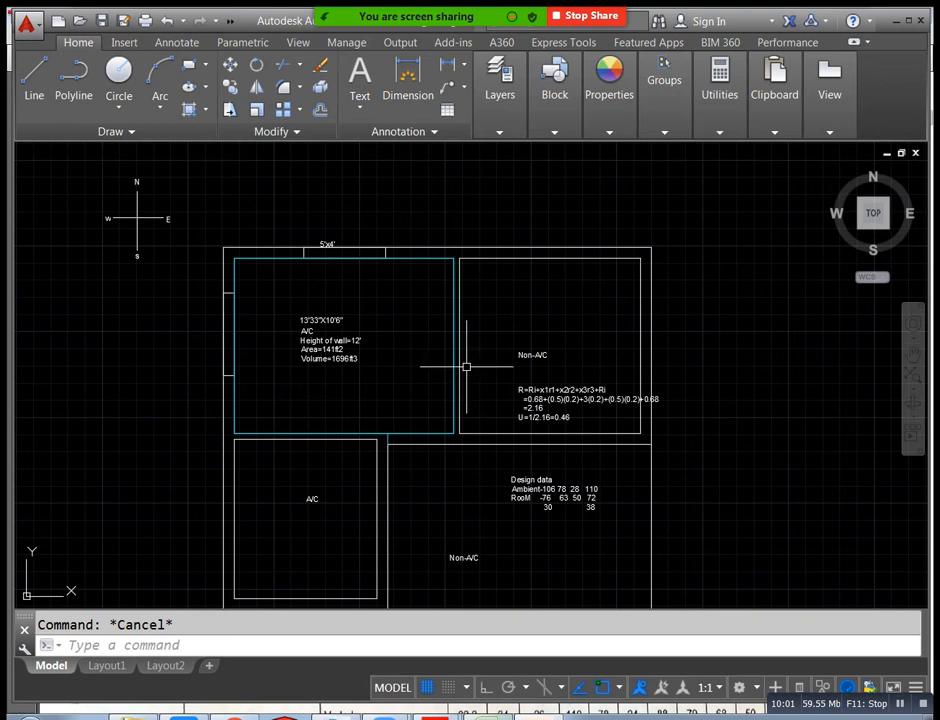
{"action": "mouse_move", "coordinate": [455, 363]}
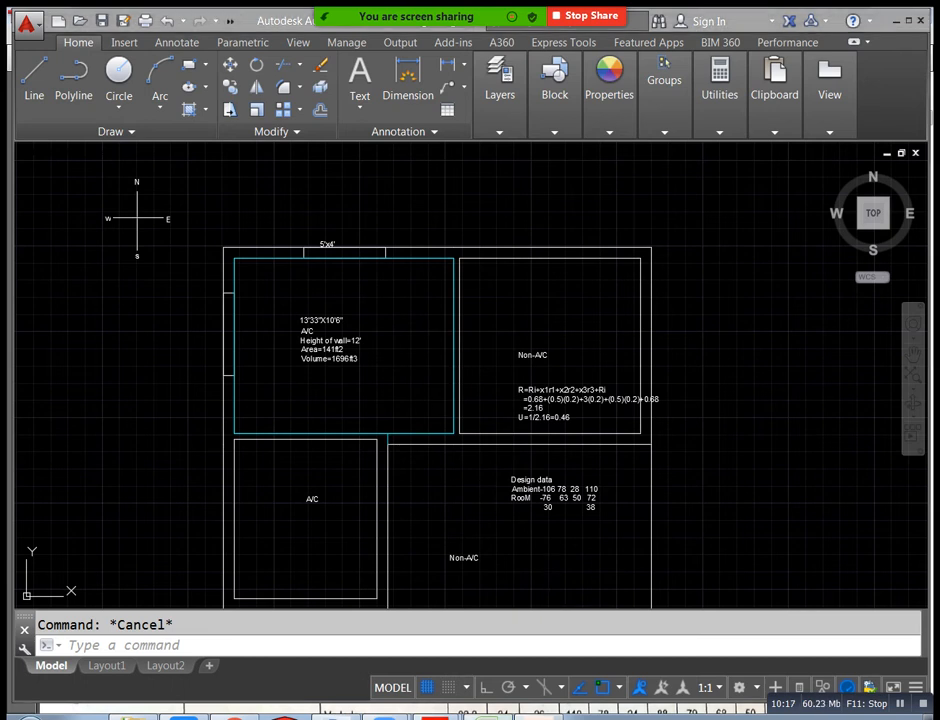
Switch to the Excel heat load sheet and review the Solar Gain - Glass and Solar & Transmission Gain - Walls & Roof sections
{"action": "key", "text": "alt+Tab"}
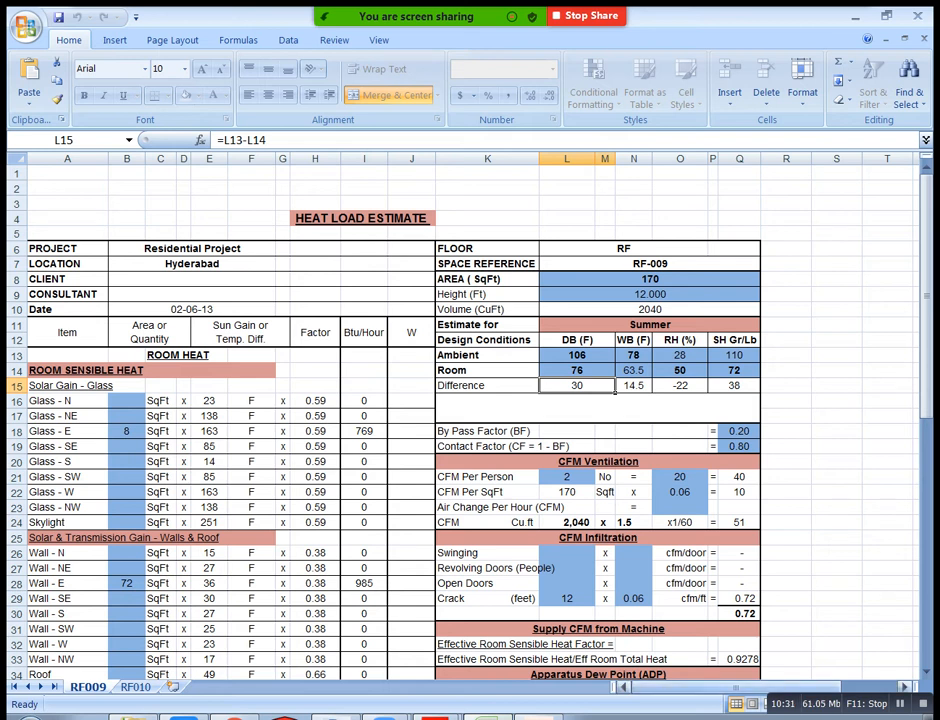
{"action": "scroll", "coordinate": [470, 420], "scroll_direction": "down", "scroll_amount": 2}
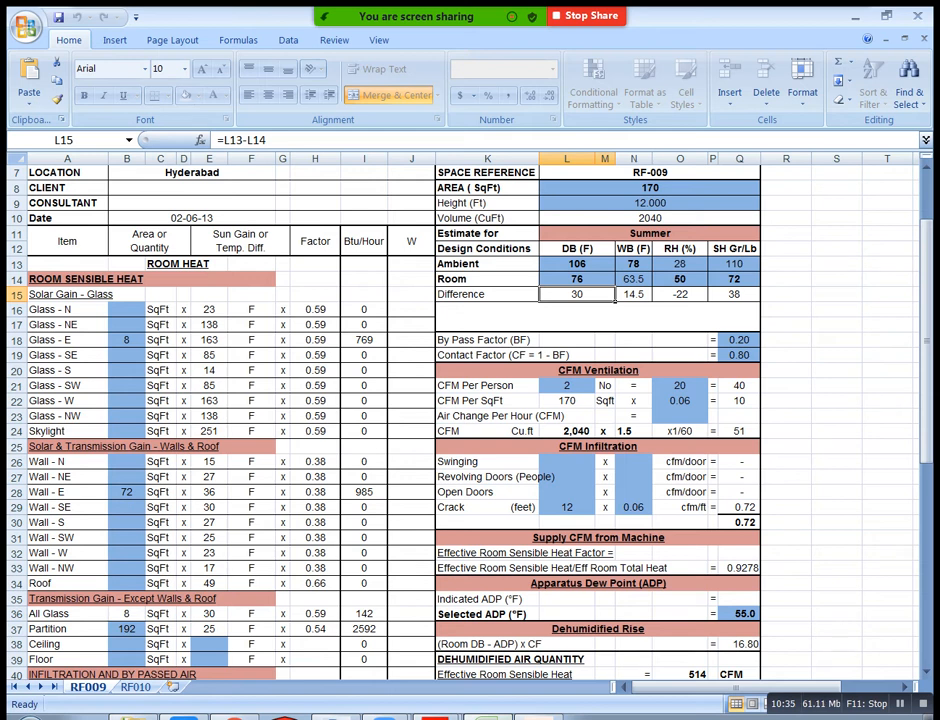
{"action": "left_click_drag", "start_coordinate": [50, 294], "coordinate": [364, 583]}
{"action": "left_click", "coordinate": [428, 448]}
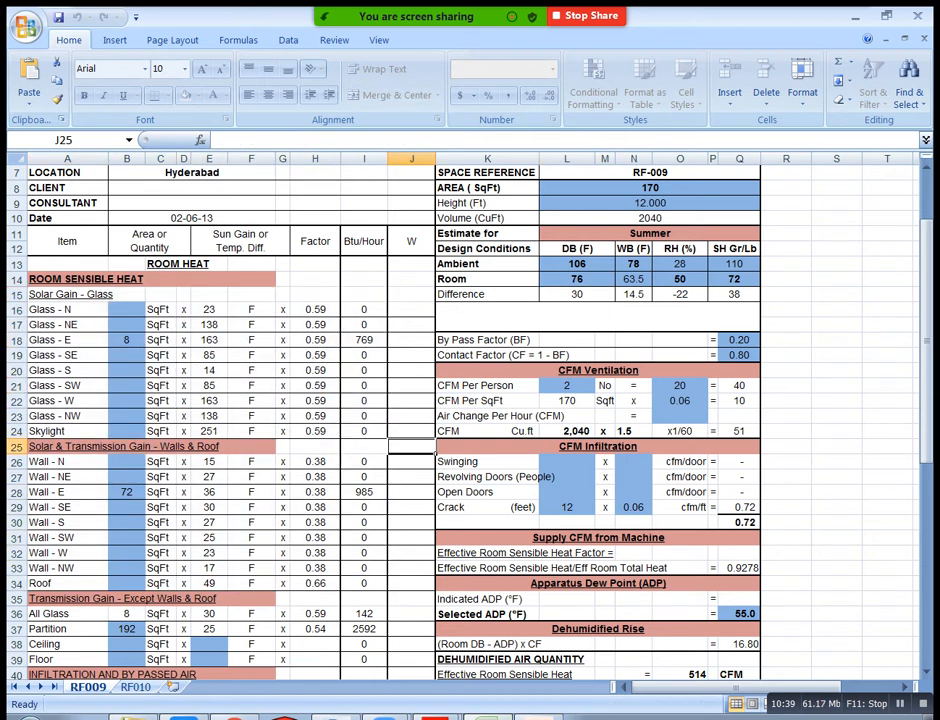
Examine the Glass - N, NE and E rows, the glass factor in H16 and the walls and roof gain section
{"action": "left_click", "coordinate": [364, 280]}
{"action": "left_click_drag", "start_coordinate": [50, 309], "coordinate": [364, 324]}
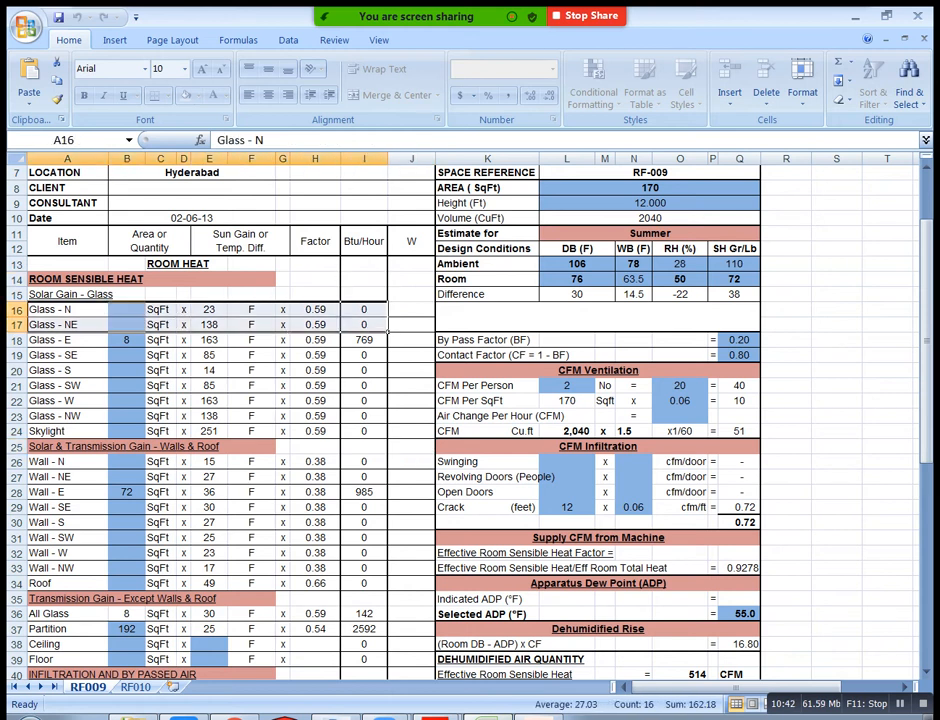
{"action": "left_click", "coordinate": [60, 325]}
{"action": "left_click", "coordinate": [60, 340]}
{"action": "left_click_drag", "start_coordinate": [60, 340], "coordinate": [341, 341]}
{"action": "left_click", "coordinate": [127, 279]}
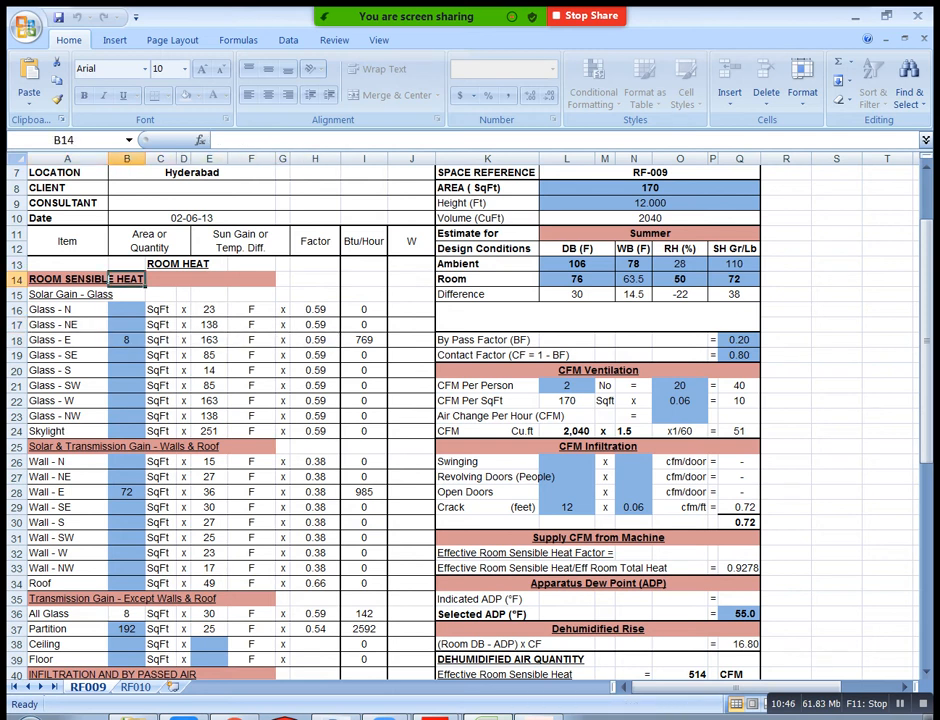
{"action": "left_click", "coordinate": [315, 309]}
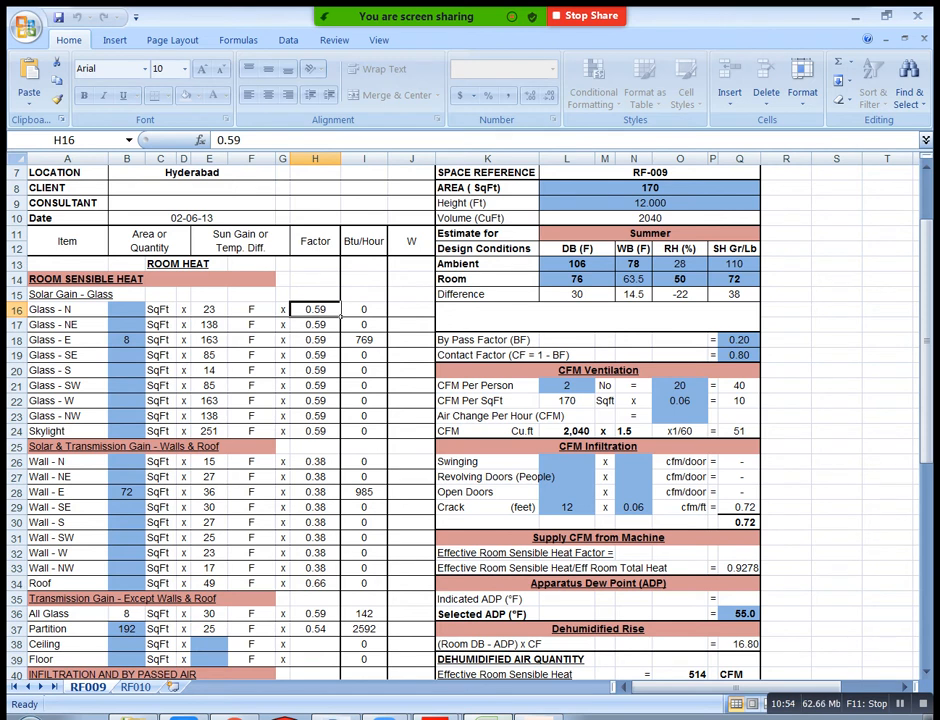
{"action": "left_click", "coordinate": [160, 446]}
{"action": "left_click", "coordinate": [411, 416]}
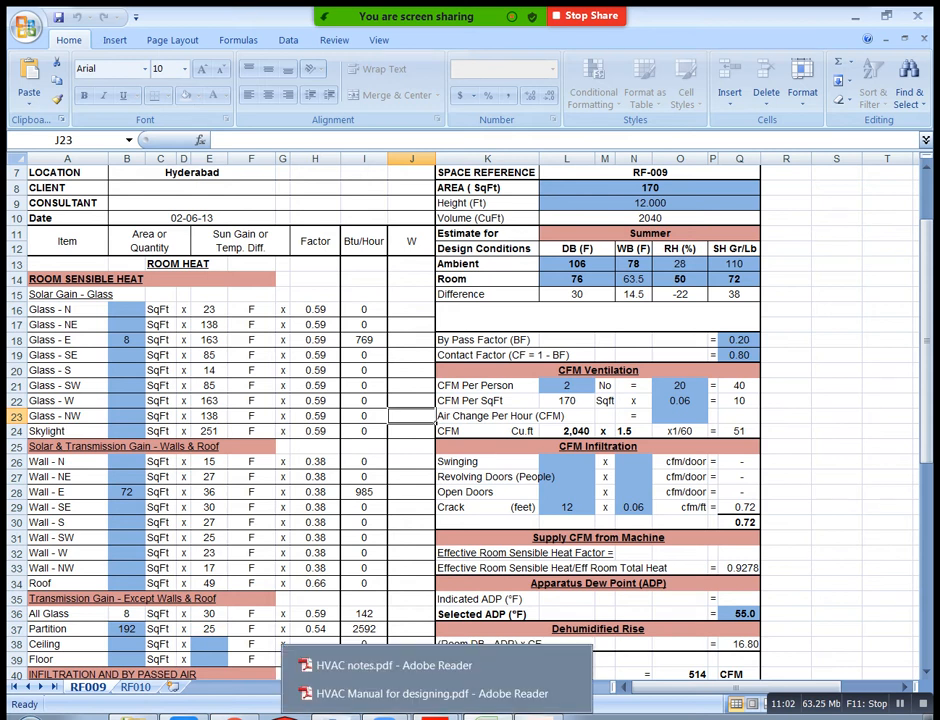
Switch to AutoCAD and copy the A/C label from the room south of the main A/C room to the empty space above the plan
{"action": "mouse_move", "coordinate": [487, 716]}
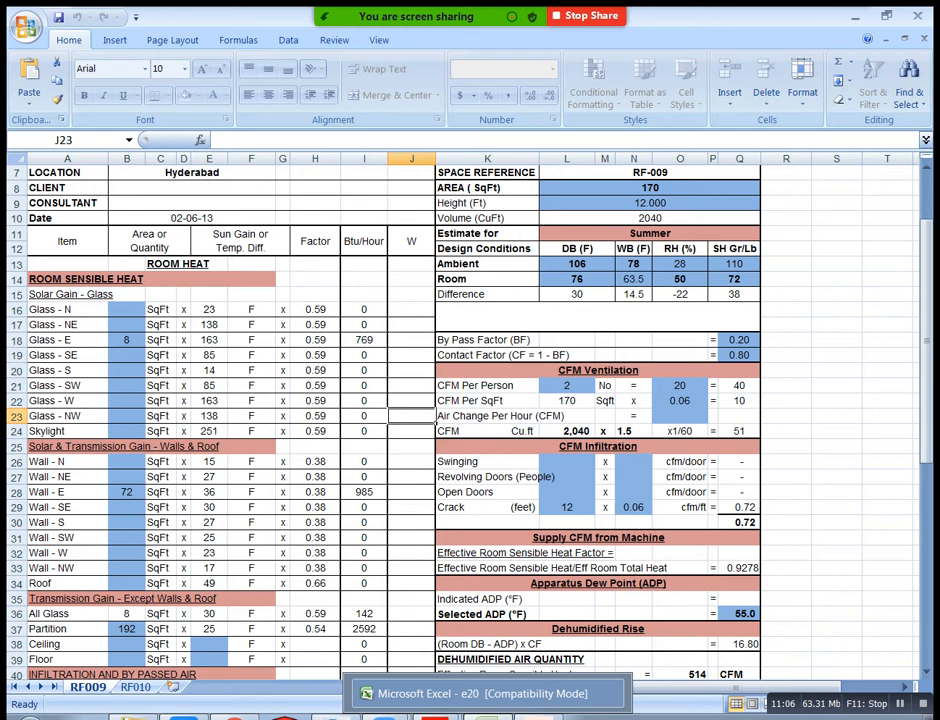
{"action": "left_click", "coordinate": [538, 716]}
{"action": "middle_click_drag", "start_coordinate": [378, 382], "coordinate": [407, 413]}
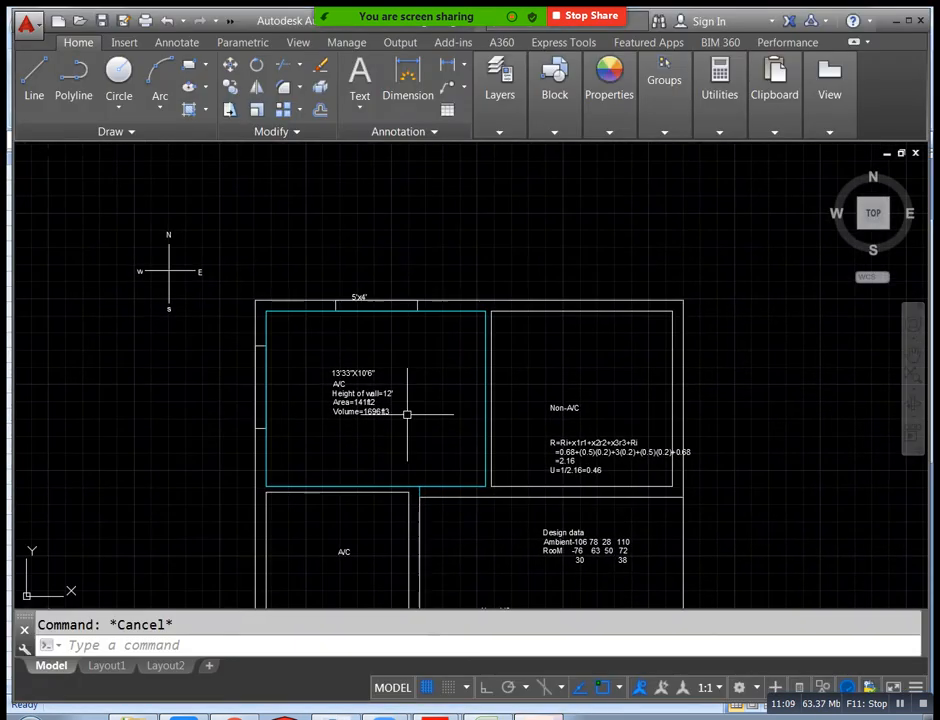
{"action": "left_click", "coordinate": [342, 555]}
{"action": "type", "text": "co"}
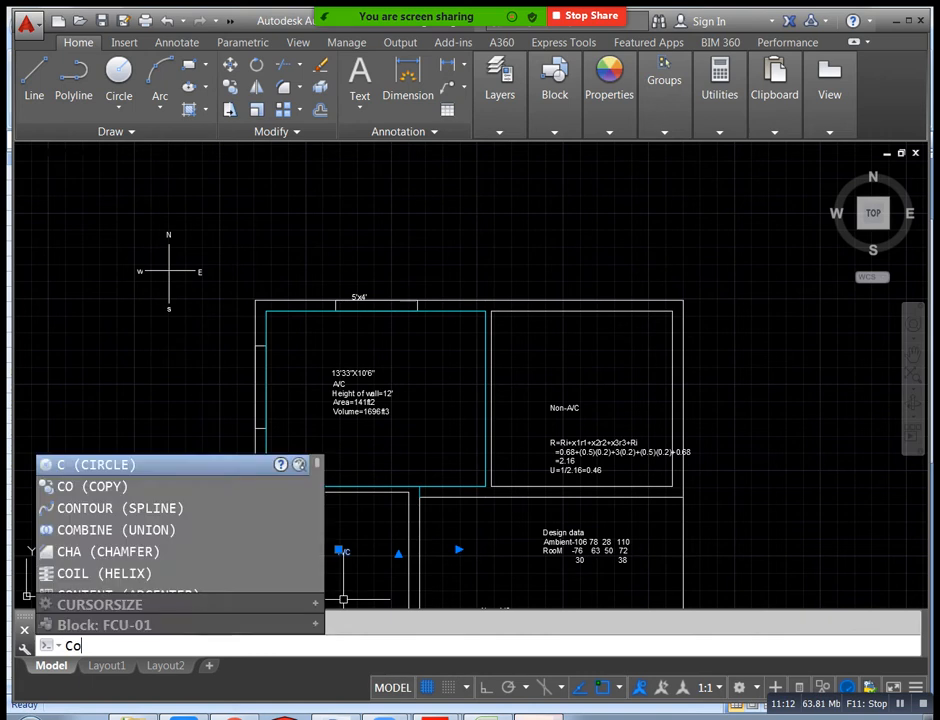
{"action": "key", "text": "Return"}
{"action": "left_click", "coordinate": [342, 555]}
{"action": "middle_click_drag", "start_coordinate": [405, 212], "coordinate": [426, 369]}
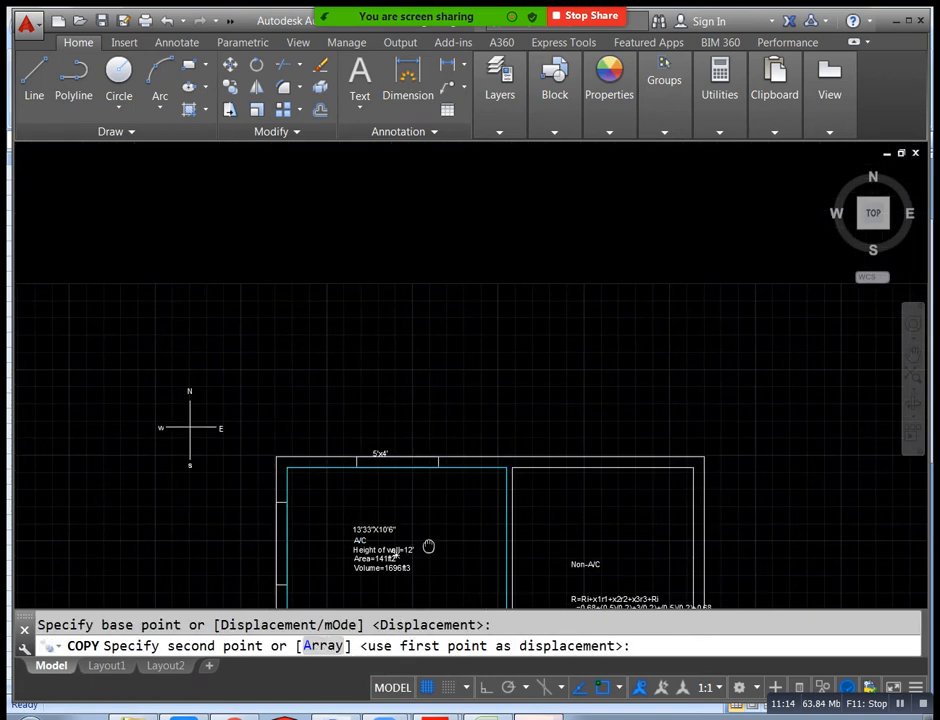
{"action": "scroll", "coordinate": [370, 330], "scroll_direction": "up", "scroll_amount": 2}
{"action": "left_click", "coordinate": [388, 327]}
{"action": "key", "text": "Escape"}
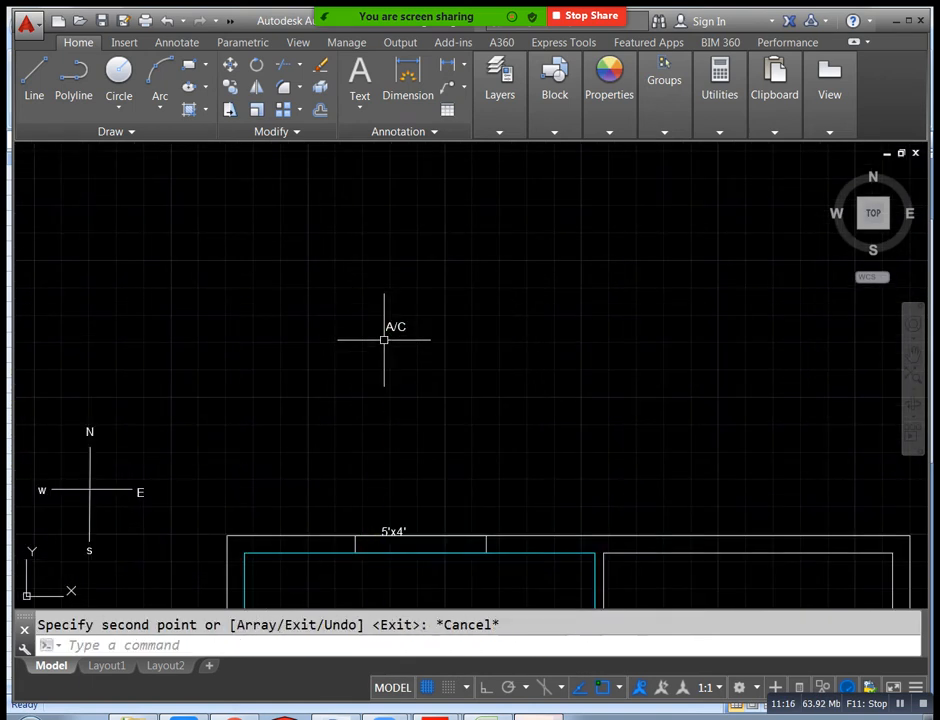
Replace the copied A/C label's text with "Wall(N)" and, on a second line, "Q=UAtemp diff"
{"action": "left_click", "coordinate": [388, 325]}
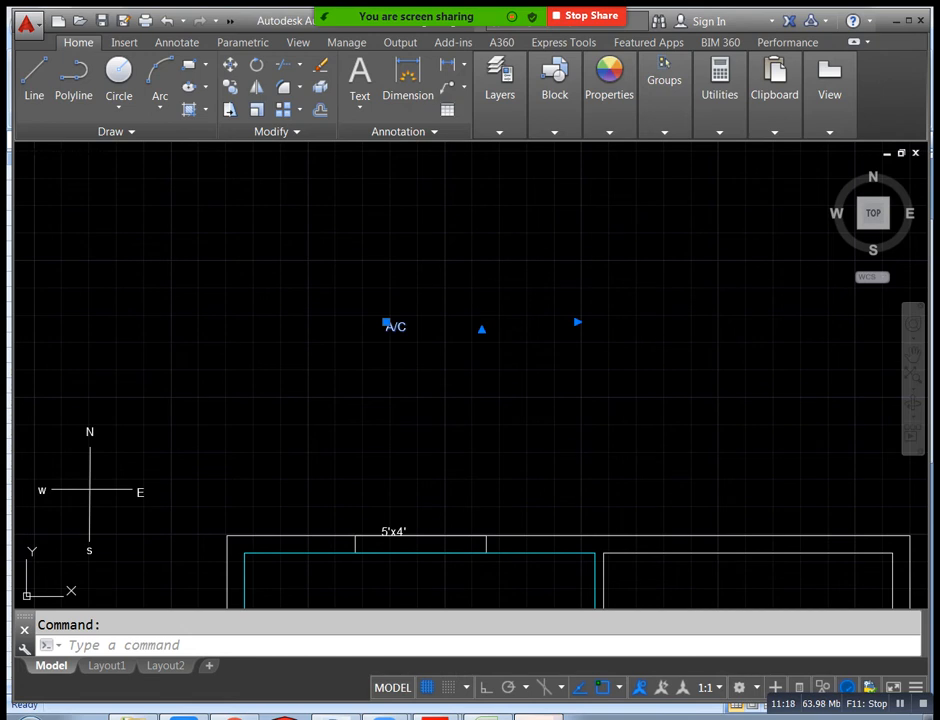
{"action": "double_click", "coordinate": [392, 326]}
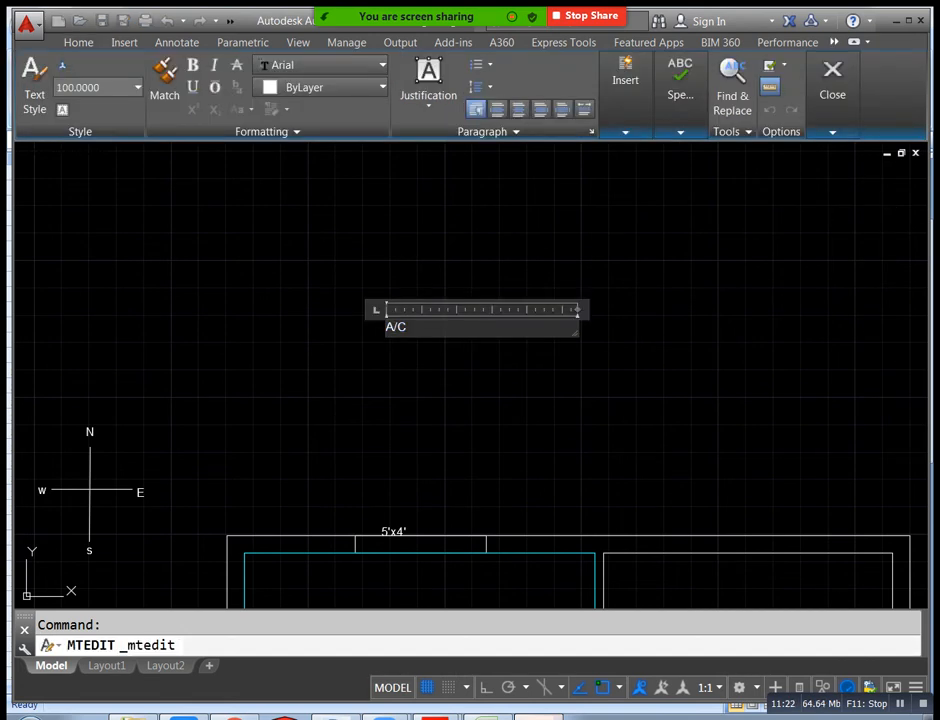
{"action": "key", "text": "ctrl+a"}
{"action": "key", "text": "BackSpace"}
{"action": "type", "text": "Wall(N)"}
{"action": "key", "text": "Return"}
{"action": "type", "text": "Q="}
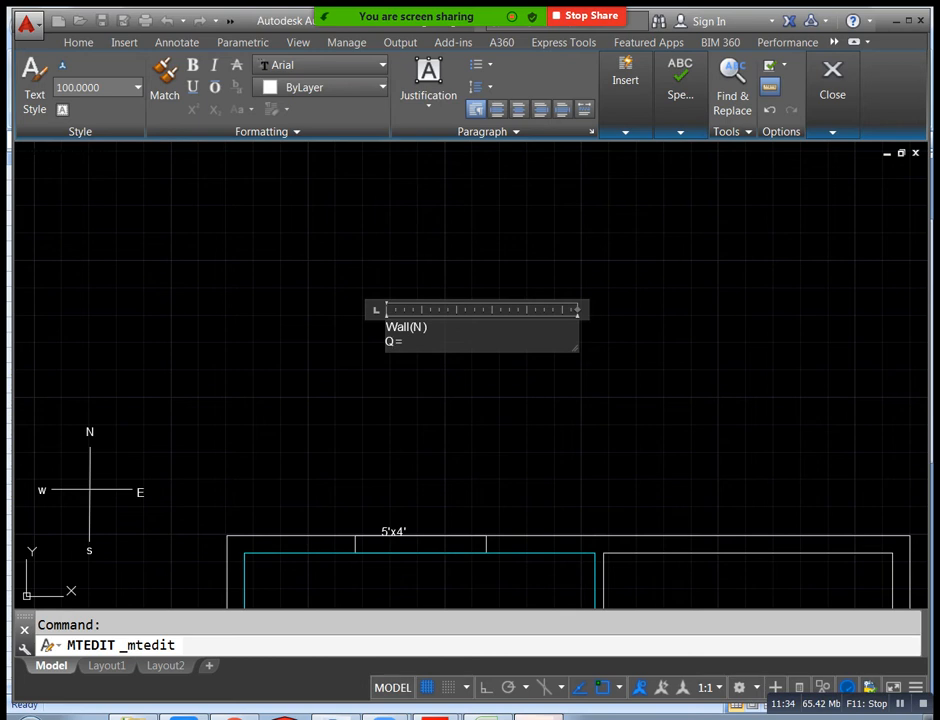
{"action": "type", "text": "UAtemp diff"}
{"action": "key", "text": "Return"}
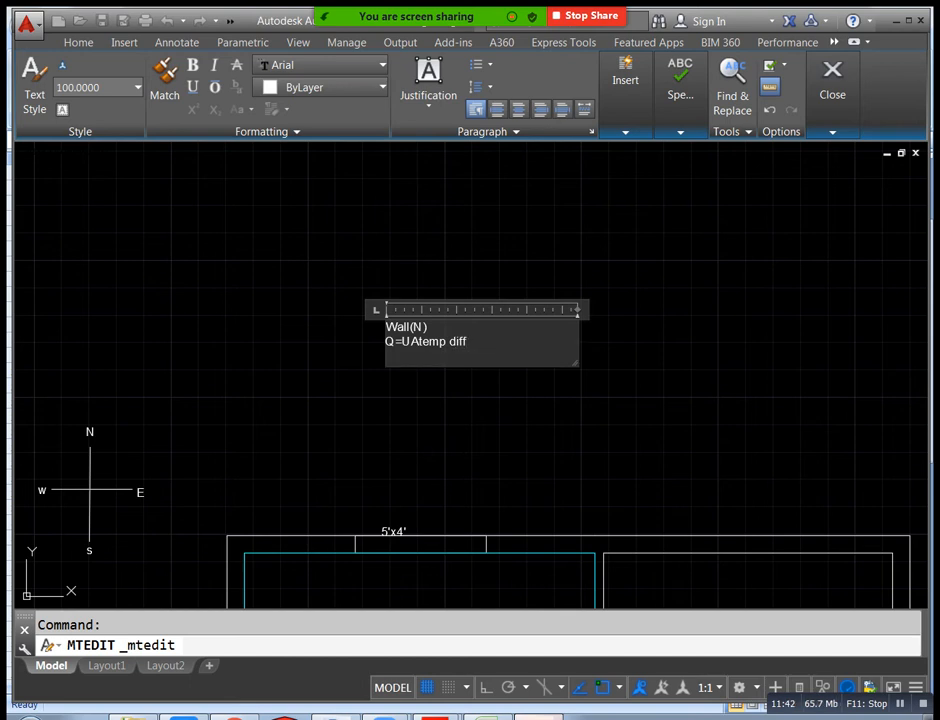
Add the line "Gross areaA=13'33"x12'=" to the Wall(N) note, using the room's length and wall height
{"action": "type", "text": "A"}
{"action": "key", "text": "BackSpace"}
{"action": "type", "text": "Gross "}
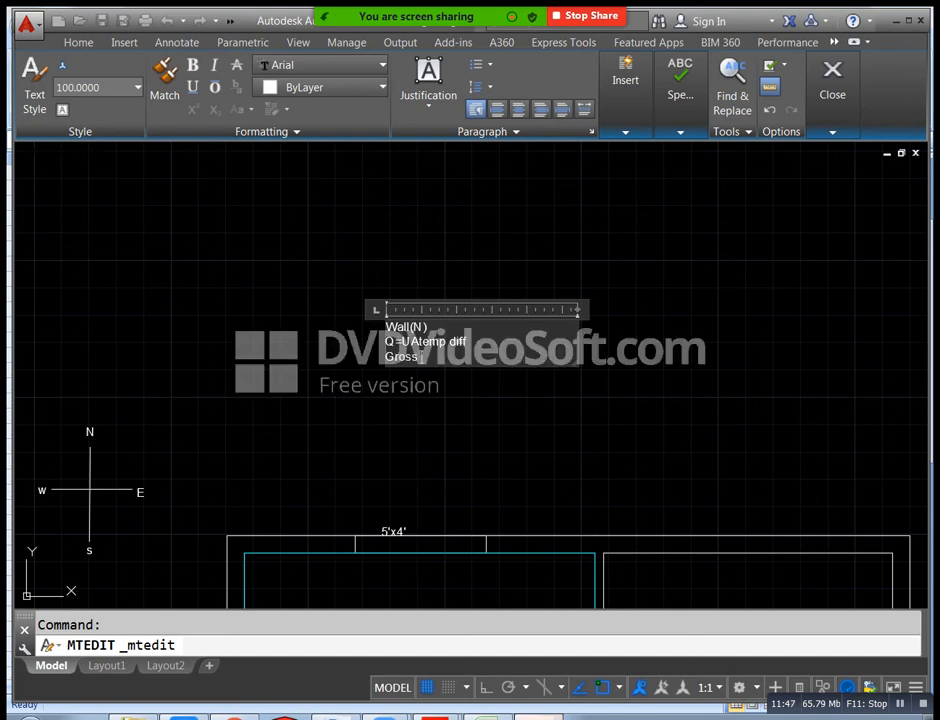
{"action": "type", "text": "are"}
{"action": "type", "text": "a="}
{"action": "type", "text": "A"}
{"action": "scroll", "coordinate": [452, 292], "scroll_direction": "down", "scroll_amount": 5}
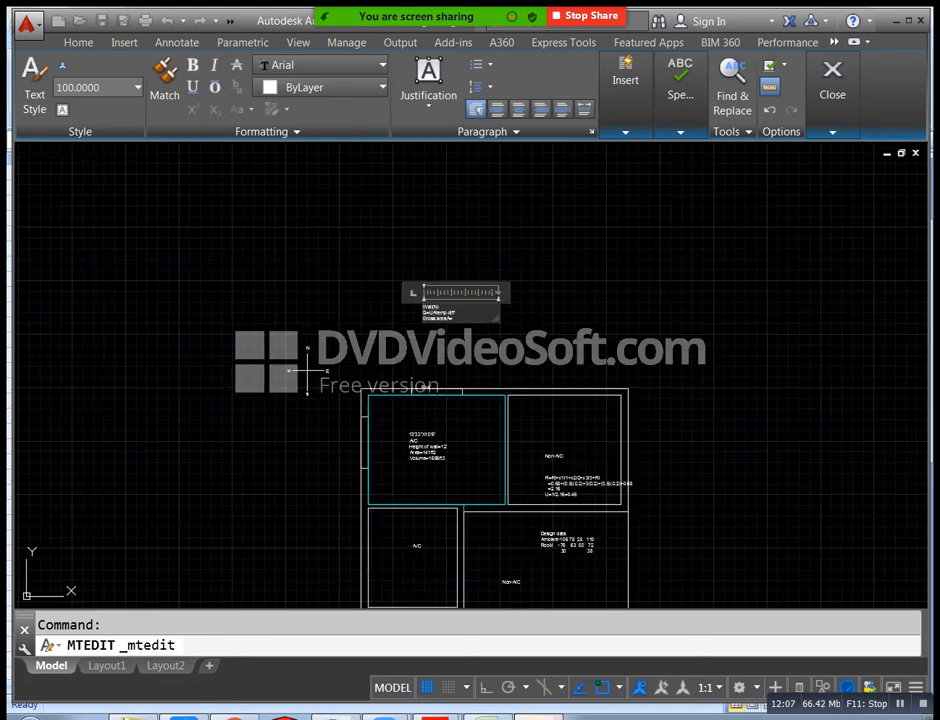
{"action": "scroll", "coordinate": [475, 441], "scroll_direction": "up", "scroll_amount": 6}
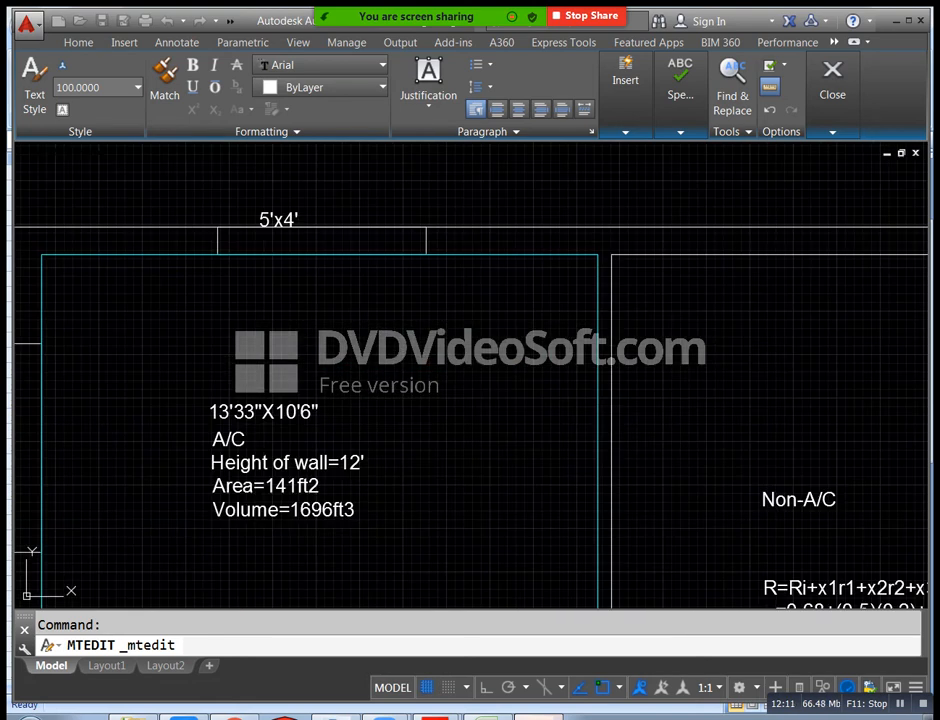
{"action": "scroll", "coordinate": [335, 427], "scroll_direction": "down", "scroll_amount": 4}
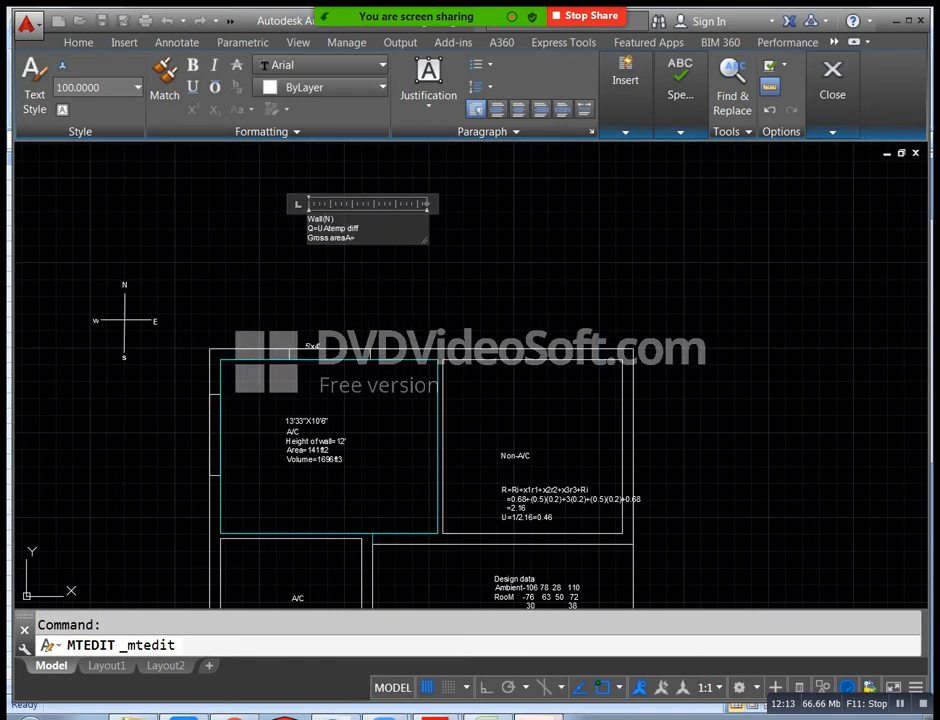
{"action": "scroll", "coordinate": [357, 234], "scroll_direction": "up", "scroll_amount": 2}
{"action": "type", "text": "13'33\"x"}
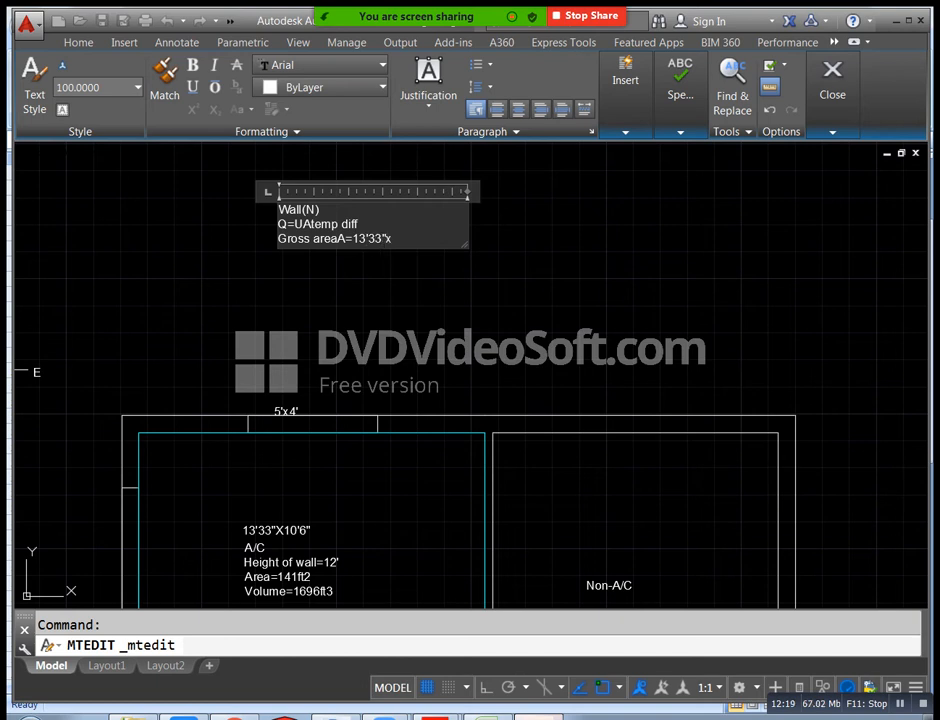
{"action": "type", "text": "12'="}
Open Calculator, compute 13.33 × 12 for the north wall's gross area, and minimize it
{"action": "key", "text": "super"}
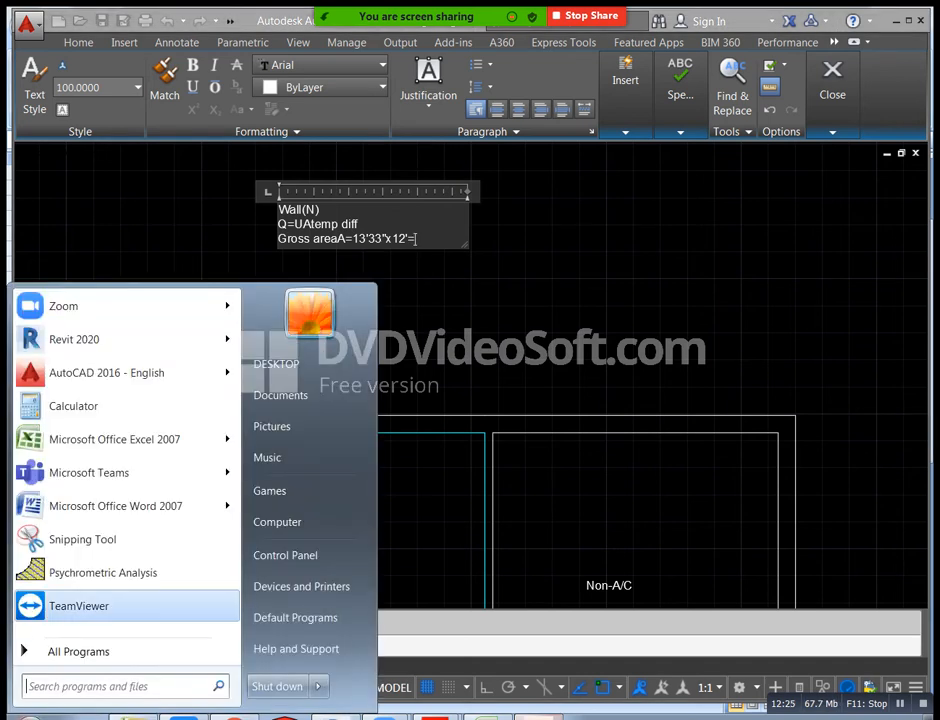
{"action": "left_click", "coordinate": [74, 406]}
{"action": "left_click_drag", "start_coordinate": [660, 333], "coordinate": [657, 233]}
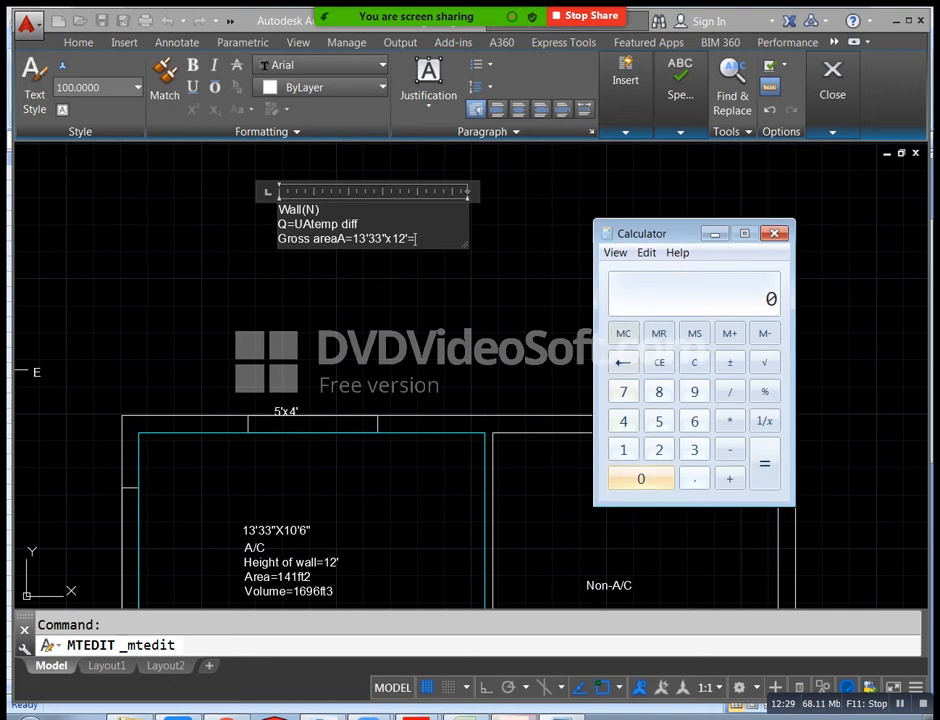
{"action": "left_click", "coordinate": [623, 449]}
{"action": "left_click", "coordinate": [694, 449]}
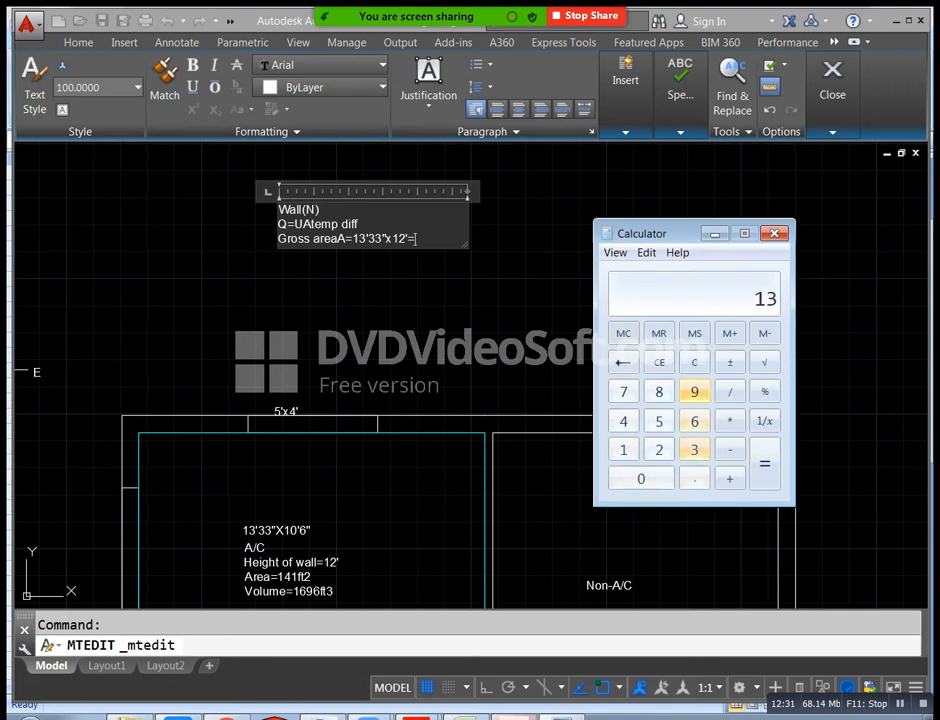
{"action": "left_click", "coordinate": [694, 478]}
{"action": "double_click", "coordinate": [694, 449]}
{"action": "left_click", "coordinate": [729, 420]}
{"action": "left_click", "coordinate": [623, 449]}
{"action": "left_click", "coordinate": [659, 449]}
{"action": "left_click", "coordinate": [764, 463]}
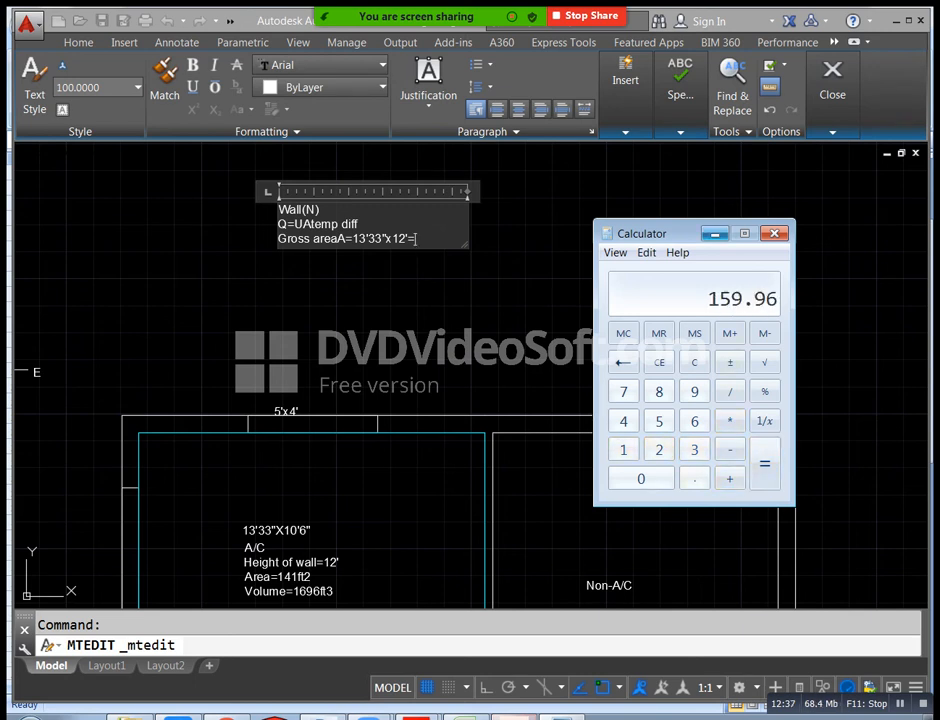
{"action": "left_click", "coordinate": [714, 233]}
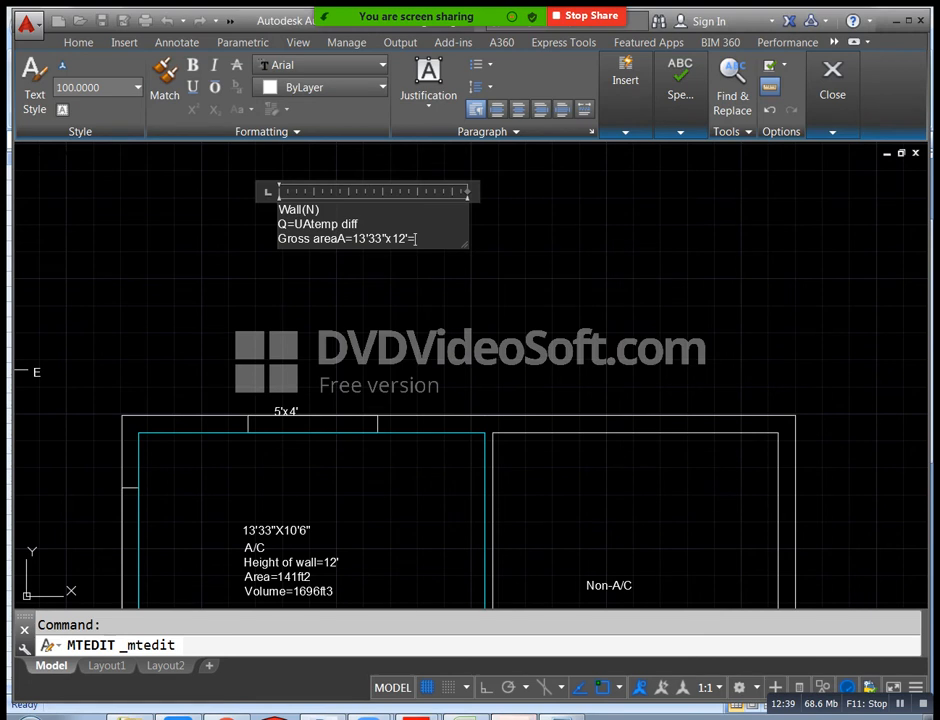
Complete the gross area line of the Wall(N) note with 160ft2 and begin a new line
{"action": "type", "text": "1"}
{"action": "type", "text": "60"}
{"action": "type", "text": "ft2"}
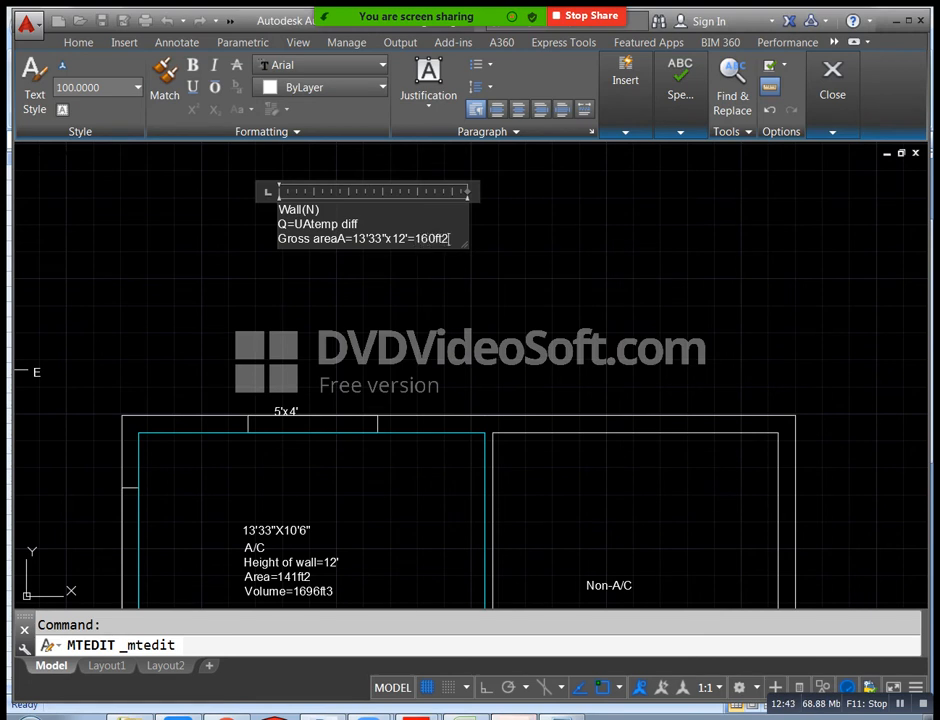
{"action": "key", "text": "Return"}
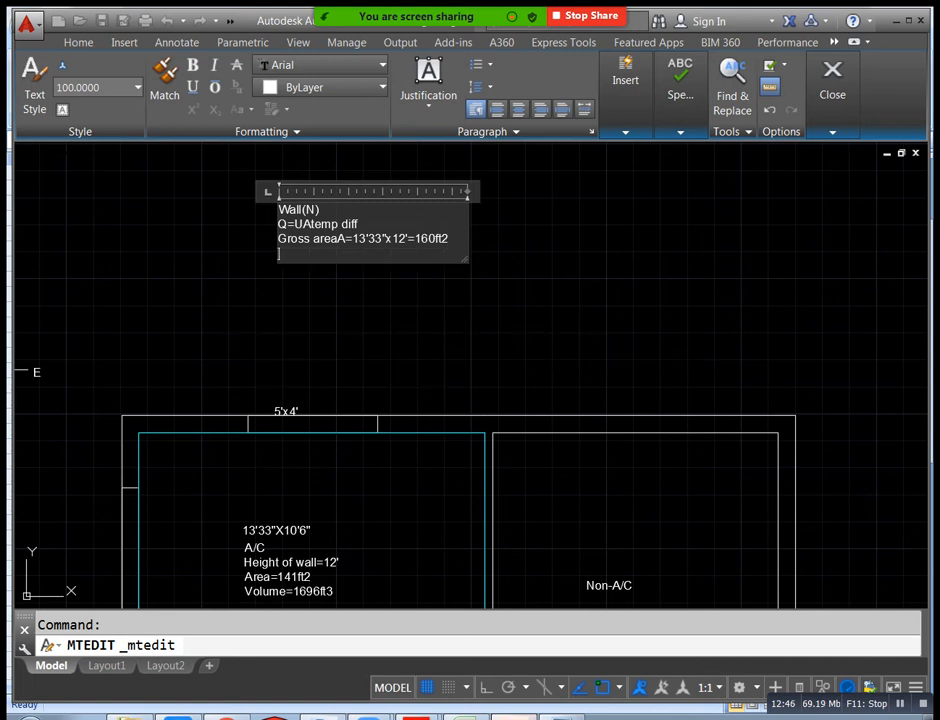
Add the line "Net Area A=160-20=140ft2" to the Wall(N) note, subtracting the 5'x4' window
{"action": "type", "text": "Net"}
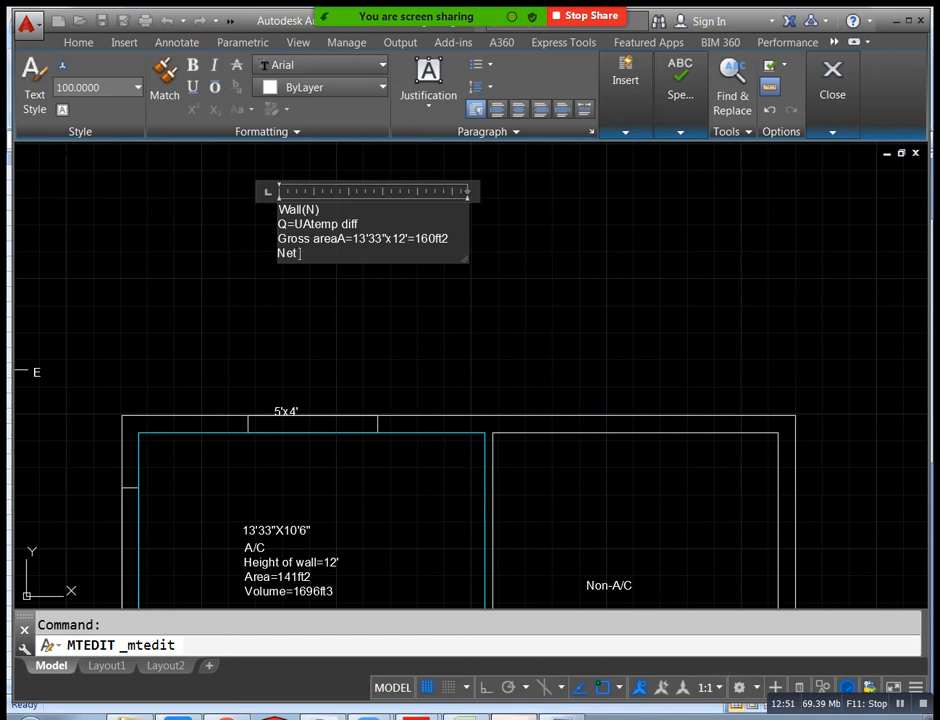
{"action": "type", "text": "A"}
{"action": "type", "text": "re"}
{"action": "type", "text": "a"}
{"action": "type", "text": "A=160-20="}
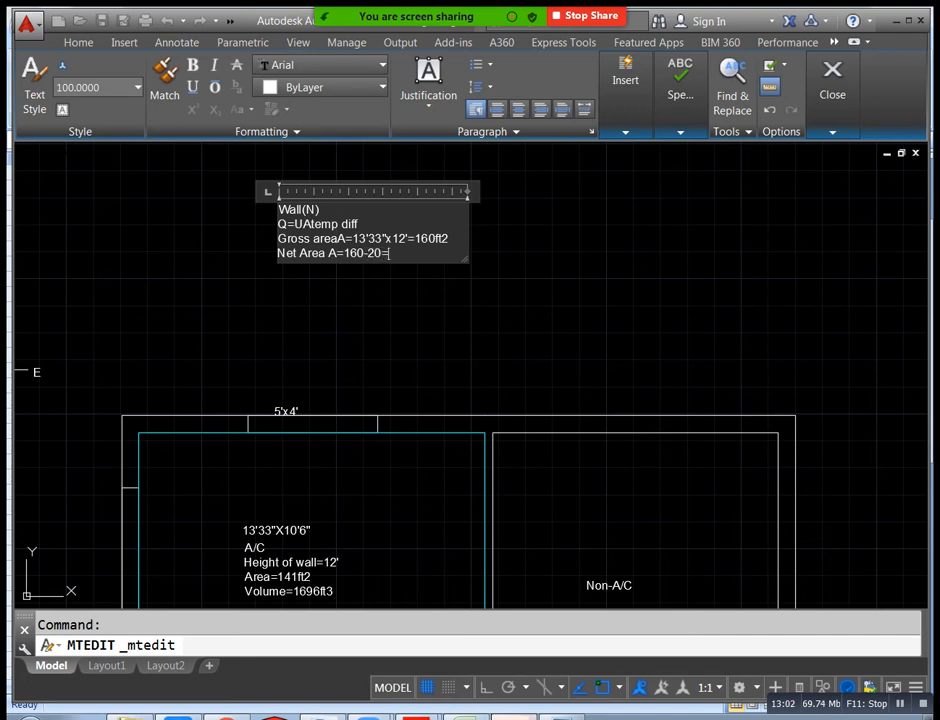
{"action": "type", "text": "140ft2"}
{"action": "key", "text": "Return"}
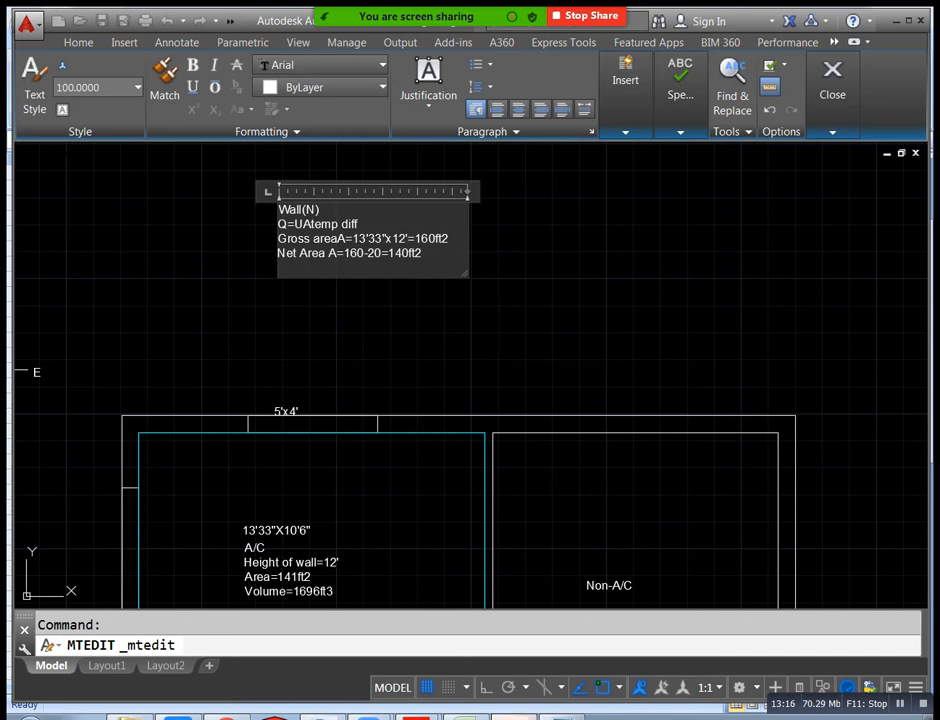
Add the lines "U=1/R" and "R=R0+x1r1+x2r2+x3r3+Ri" to the Wall(N) note and finish the text edit
{"action": "key", "text": "Return"}
{"action": "type", "text": "U=1/R"}
{"action": "key", "text": "Return"}
{"action": "type", "text": "R ="}
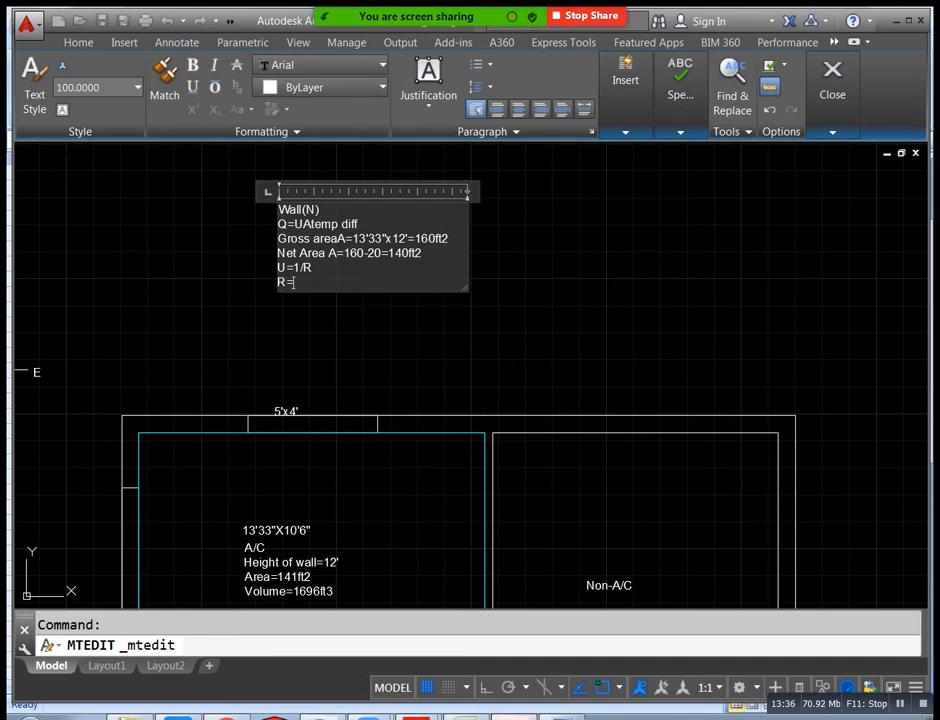
{"action": "type", "text": "R0+x1r1+x2r"}
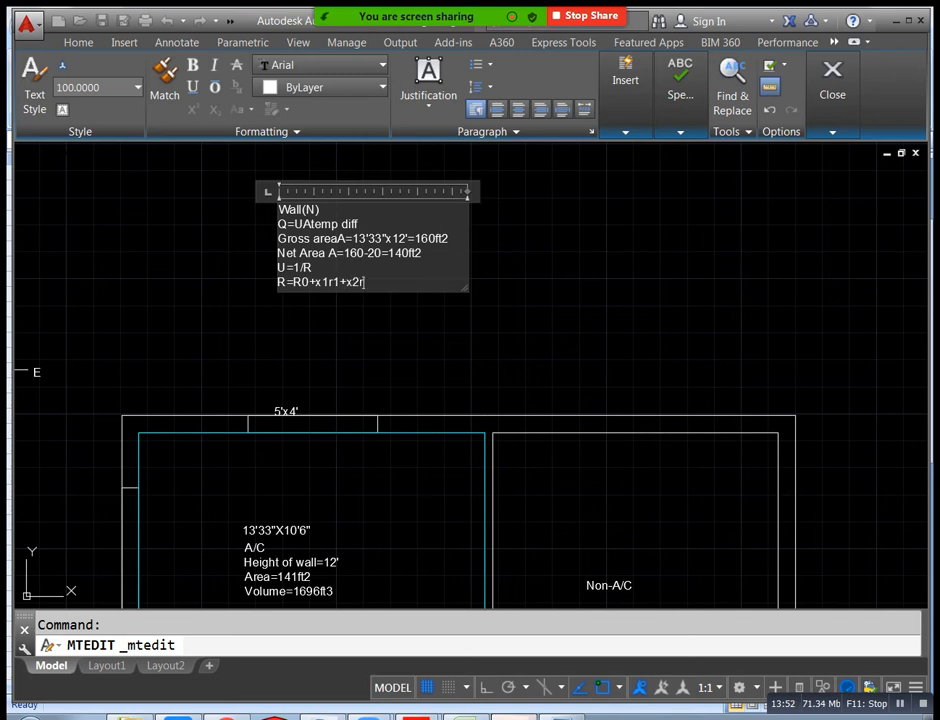
{"action": "type", "text": "2+x3r3+Ri"}
{"action": "left_click", "coordinate": [384, 340]}
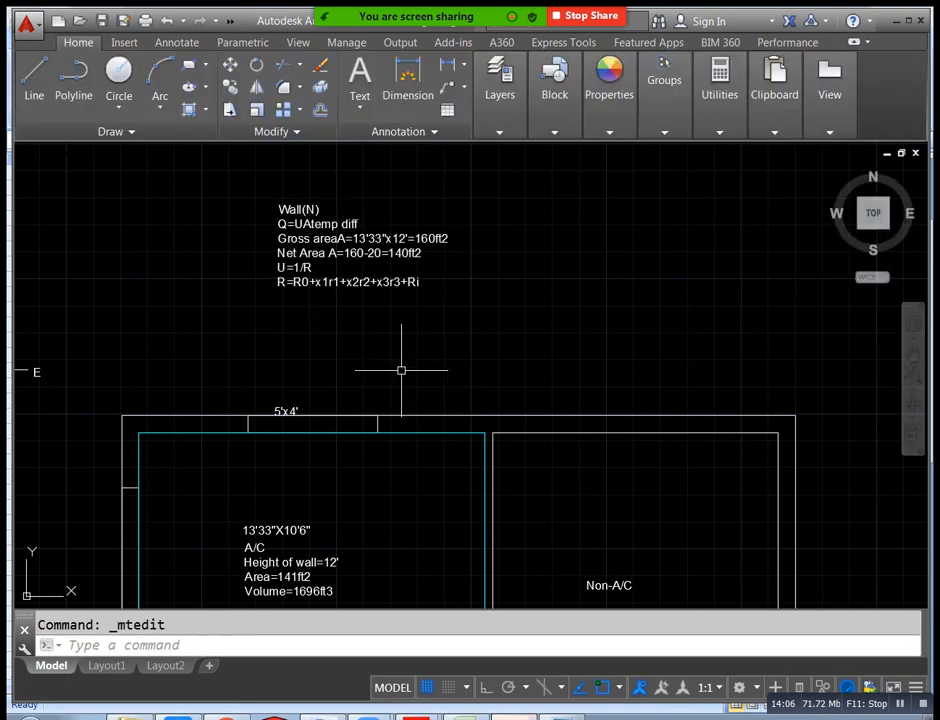
Draw a tall, narrow rectangle beside the Wall(N) note as a wall section, with a vertical line just inside its left edge
{"action": "left_click", "coordinate": [189, 65]}
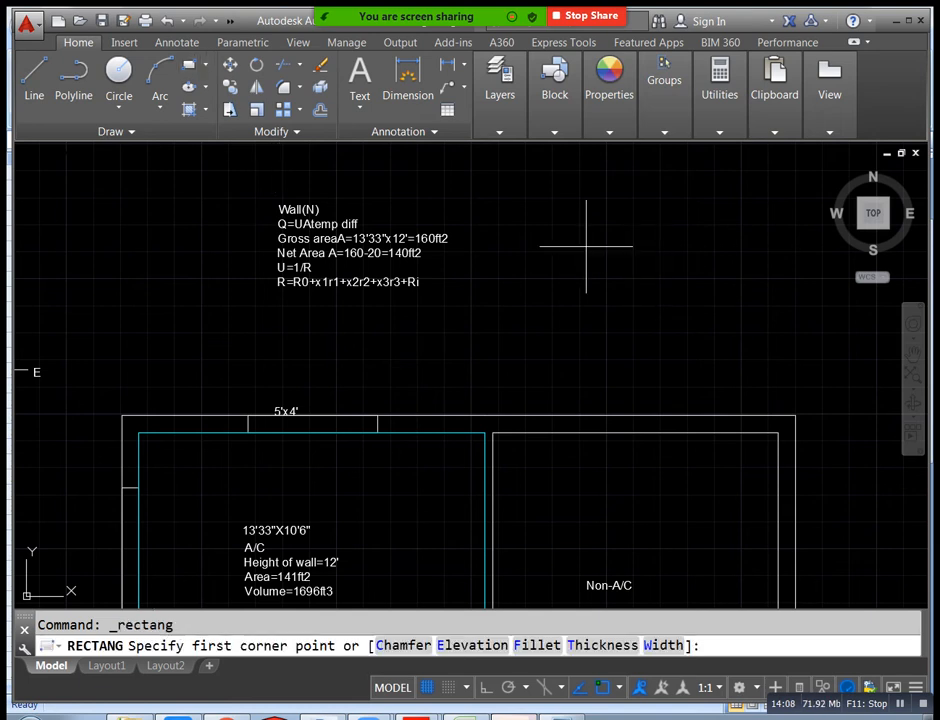
{"action": "left_click", "coordinate": [529, 227]}
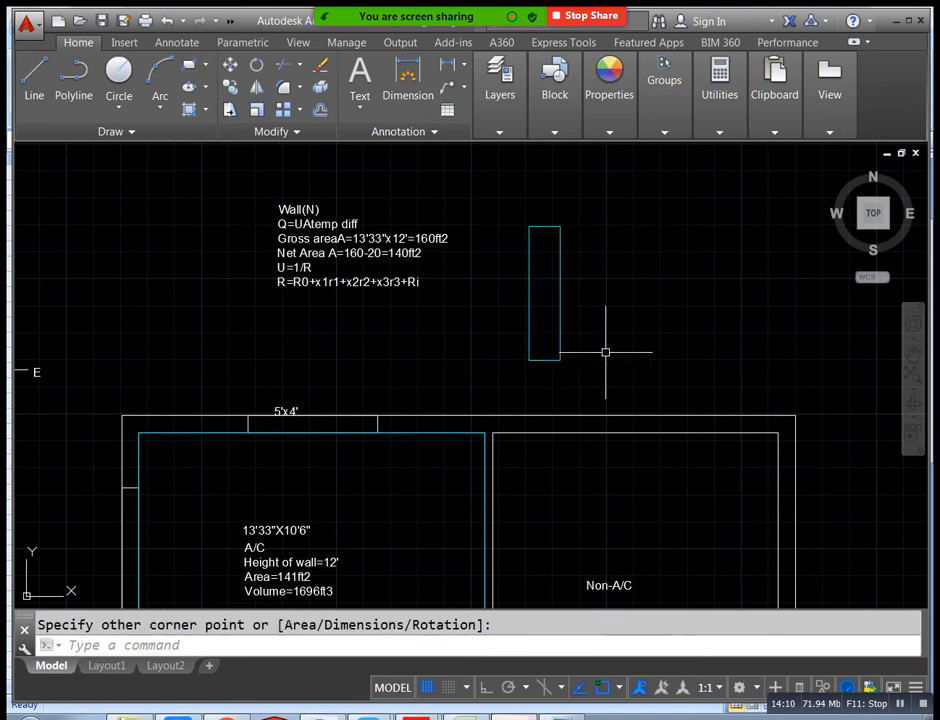
{"action": "type", "text": "l"}
{"action": "key", "text": "Return"}
{"action": "scroll", "coordinate": [575, 358], "scroll_direction": "up", "scroll_amount": 2}
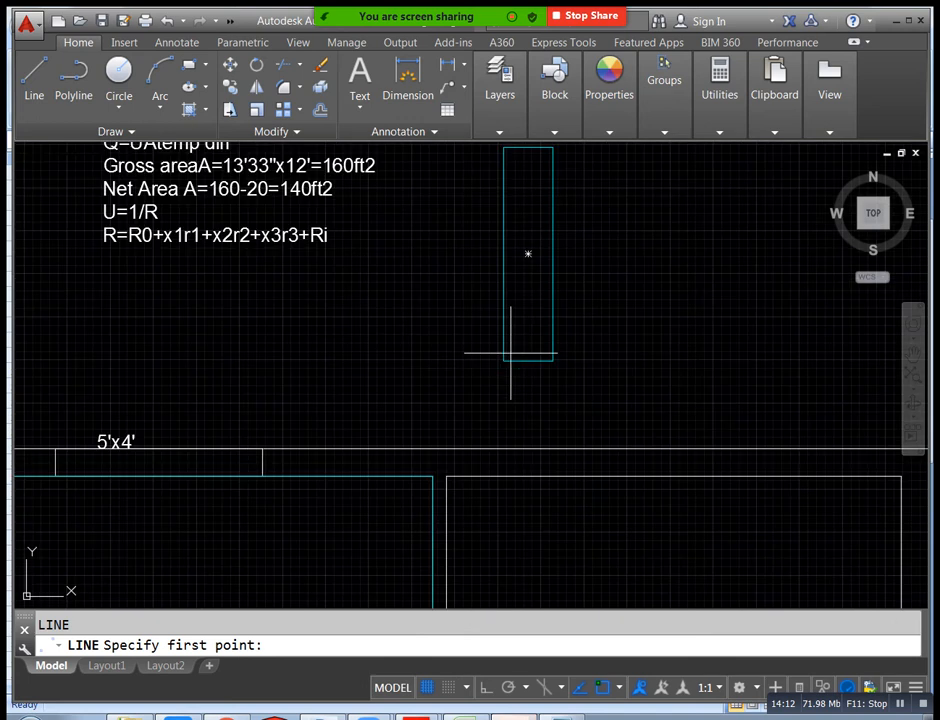
{"action": "scroll", "coordinate": [512, 362], "scroll_direction": "up", "scroll_amount": 2}
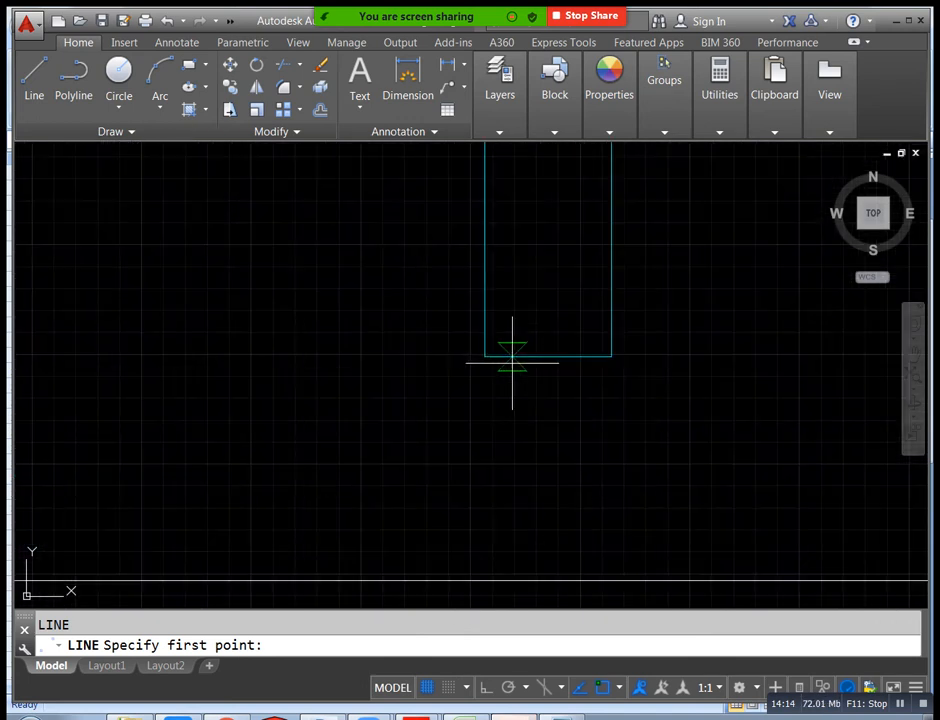
{"action": "left_click", "coordinate": [512, 358]}
{"action": "scroll", "coordinate": [524, 437], "scroll_direction": "down", "scroll_amount": 4}
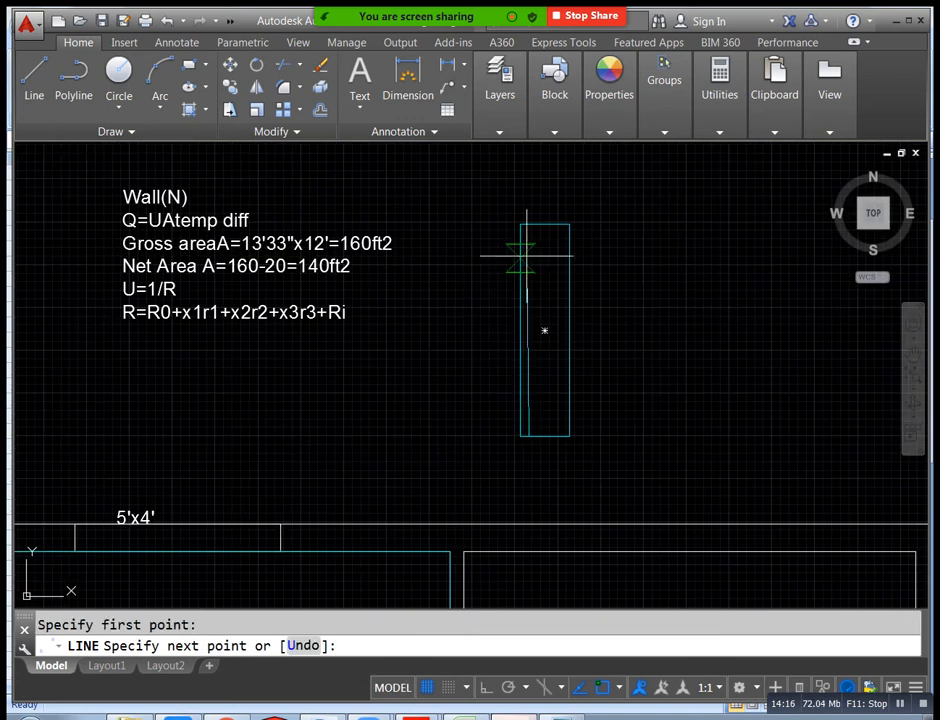
{"action": "left_click", "coordinate": [529, 224]}
{"action": "key", "text": "Escape"}
Mirror the inner vertical line about the wall section's vertical centreline, keeping the original line
{"action": "left_click", "coordinate": [529, 250]}
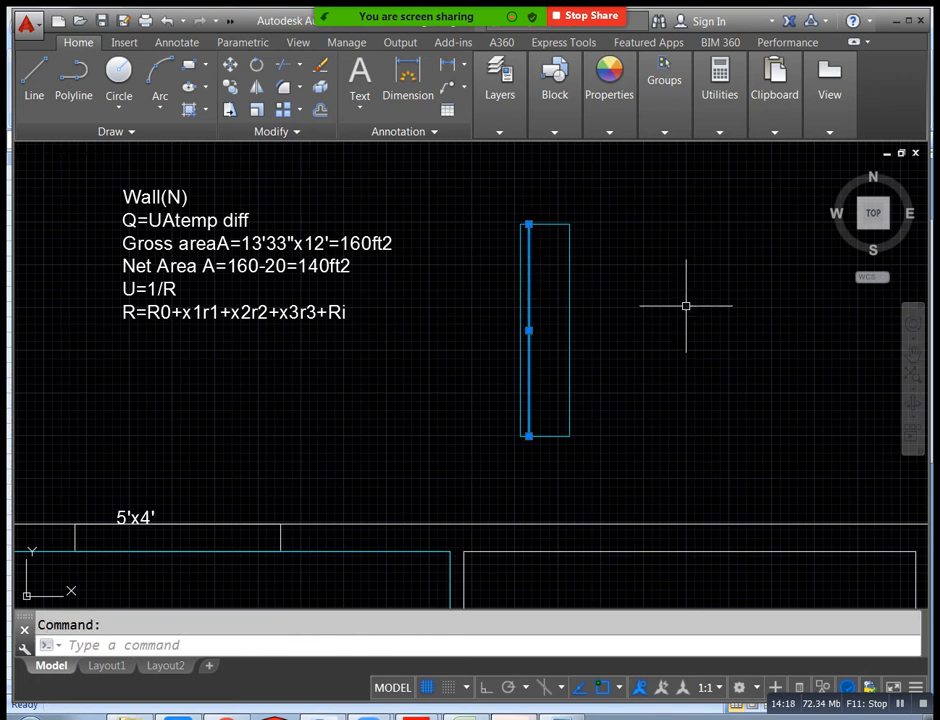
{"action": "type", "text": "mi"}
{"action": "key", "text": "Return"}
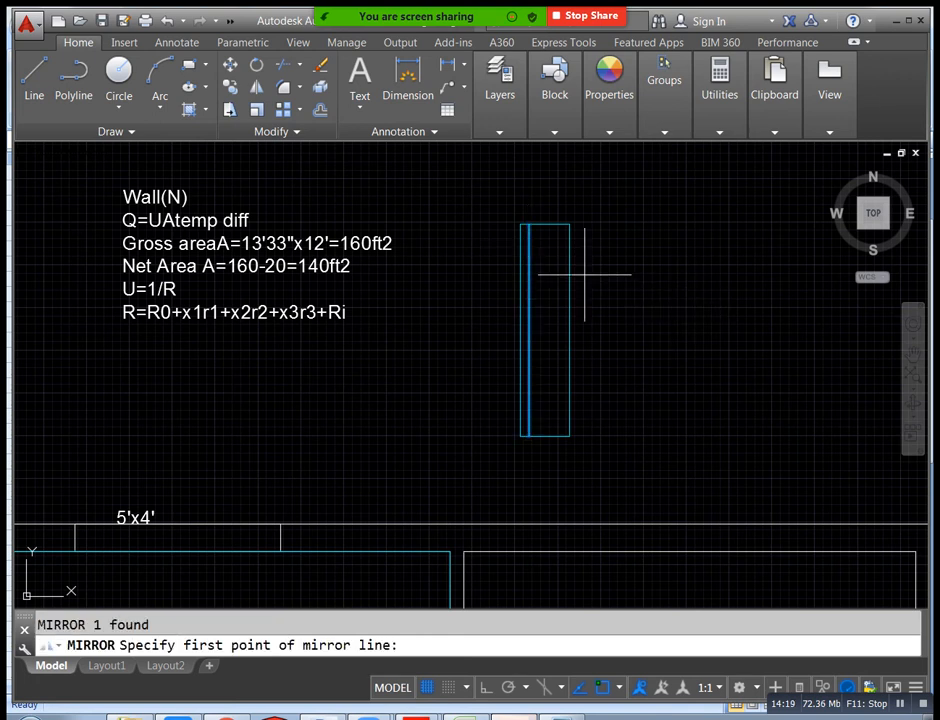
{"action": "left_click", "coordinate": [546, 226]}
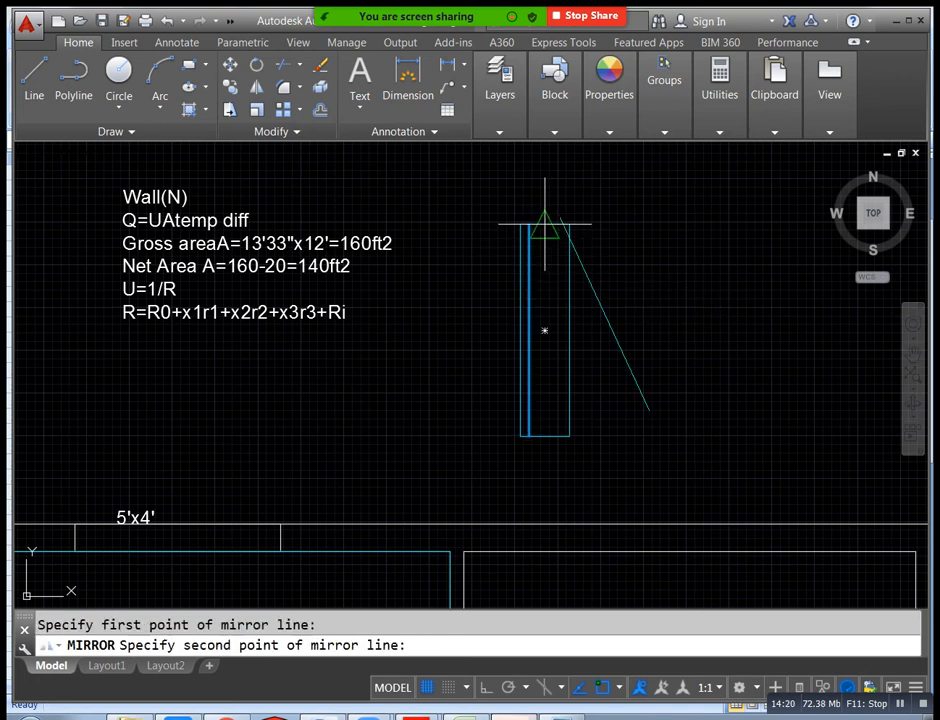
{"action": "left_click", "coordinate": [548, 350]}
{"action": "type", "text": "n"}
{"action": "key", "text": "Return"}
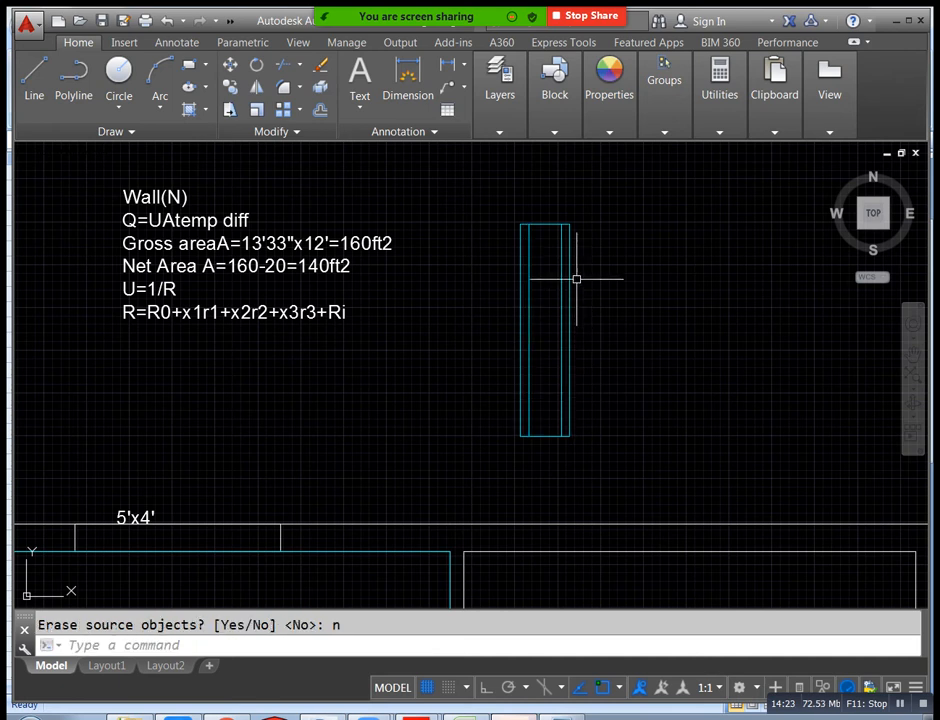
Copy the window's 5'x4' label to both sides of the wall section
{"action": "scroll", "coordinate": [566, 242], "scroll_direction": "up", "scroll_amount": 2}
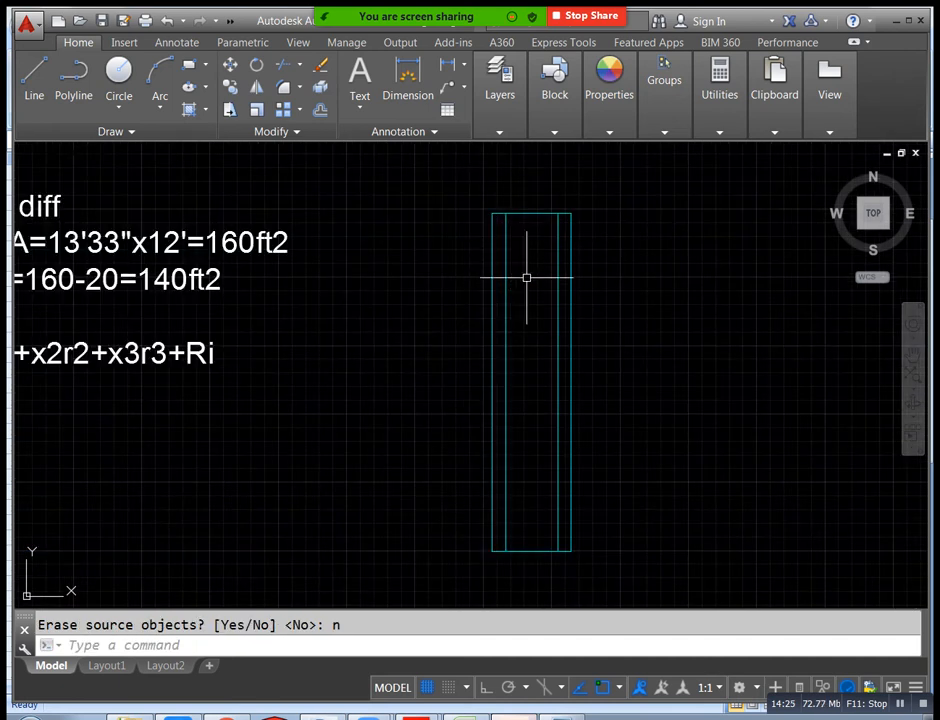
{"action": "scroll", "coordinate": [574, 280], "scroll_direction": "down", "scroll_amount": 4}
{"action": "middle_click_drag", "start_coordinate": [493, 401], "coordinate": [520, 357]}
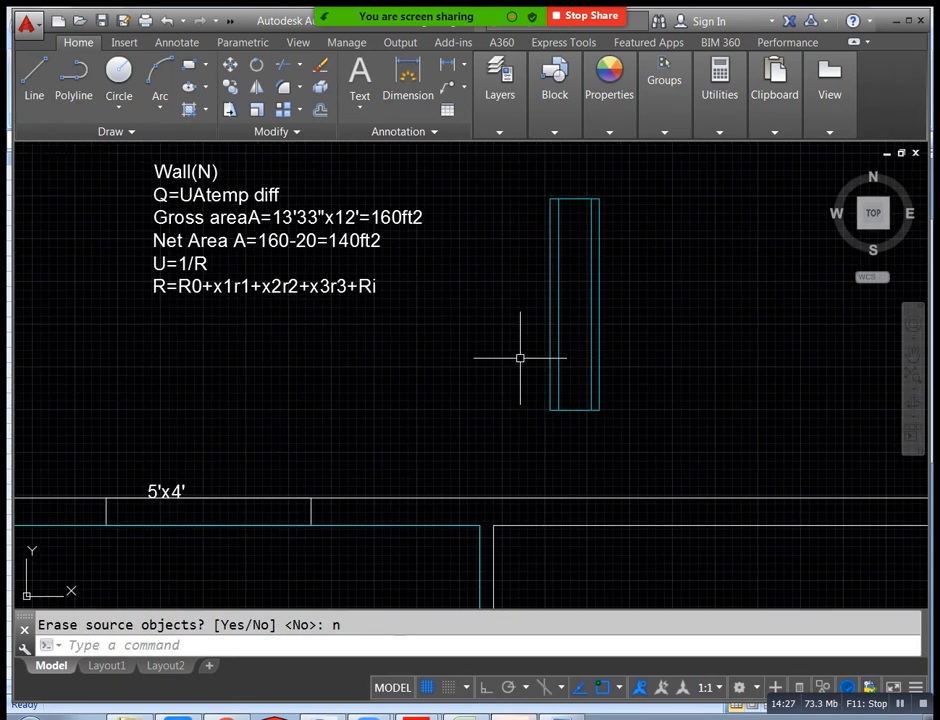
{"action": "left_click", "coordinate": [182, 486]}
{"action": "type", "text": "co"}
{"action": "key", "text": "Return"}
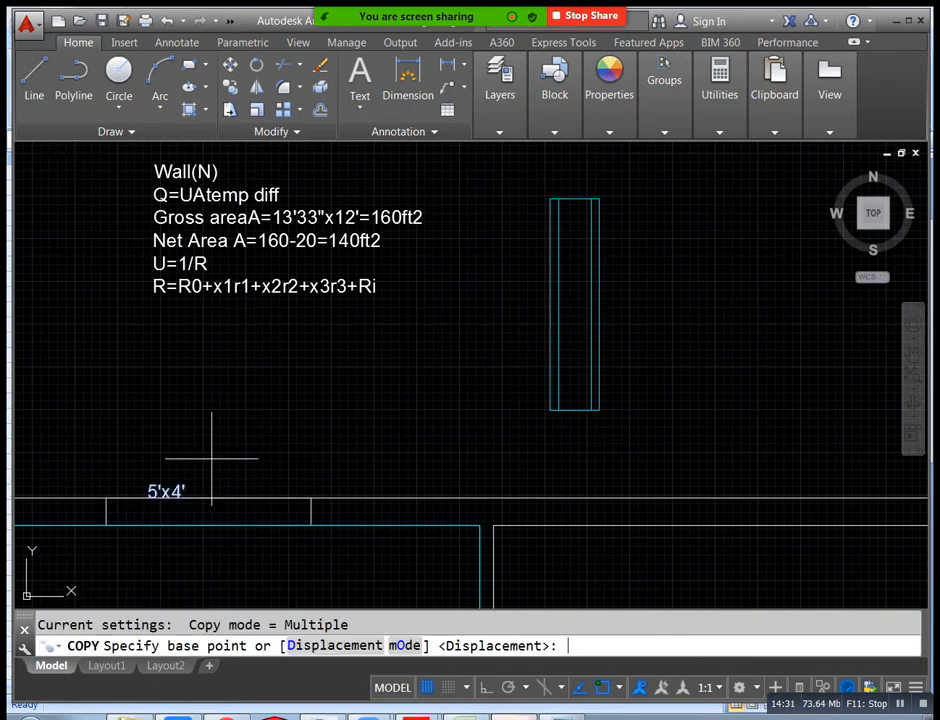
{"action": "left_click", "coordinate": [154, 490]}
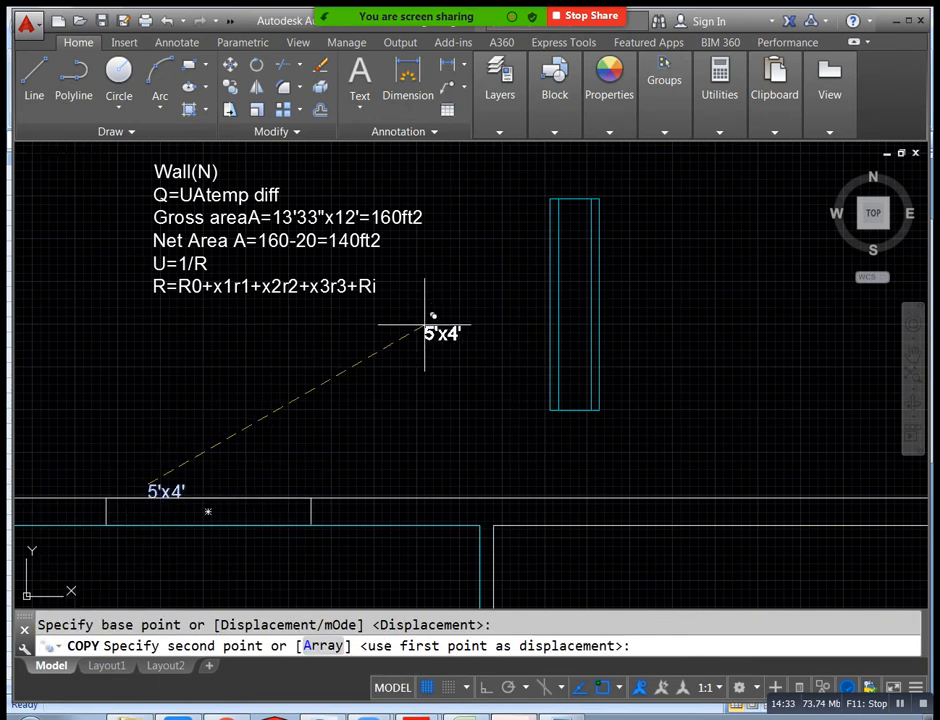
{"action": "left_click", "coordinate": [498, 318]}
{"action": "left_click", "coordinate": [632, 302]}
{"action": "key", "text": "Escape"}
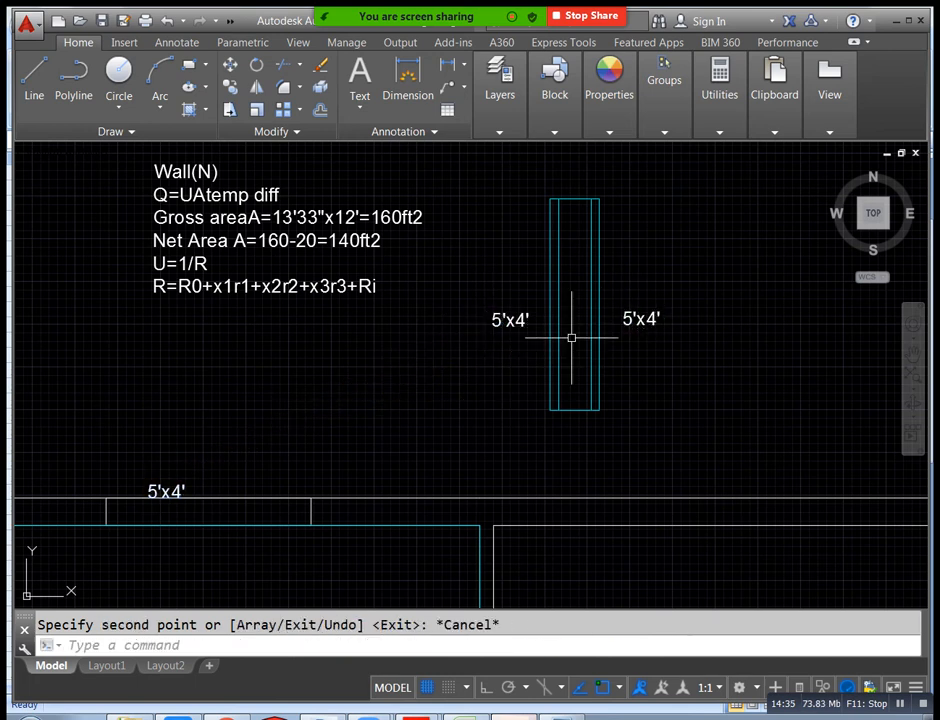
Change the copied label to the left of the wall section to R0
{"action": "double_click", "coordinate": [510, 320]}
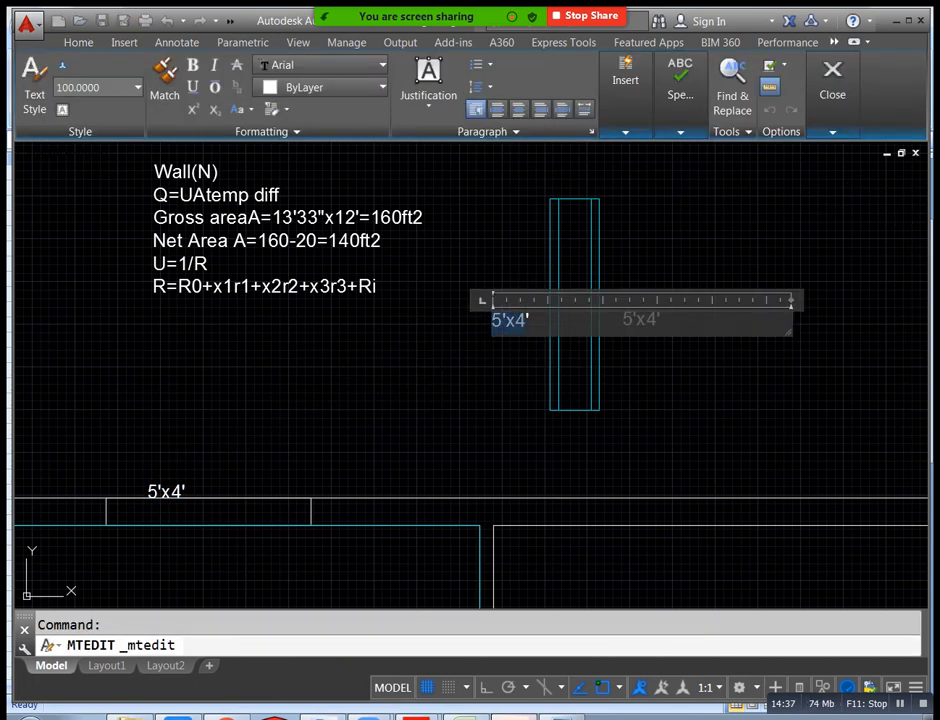
{"action": "key", "text": "Delete"}
{"action": "type", "text": "R0"}
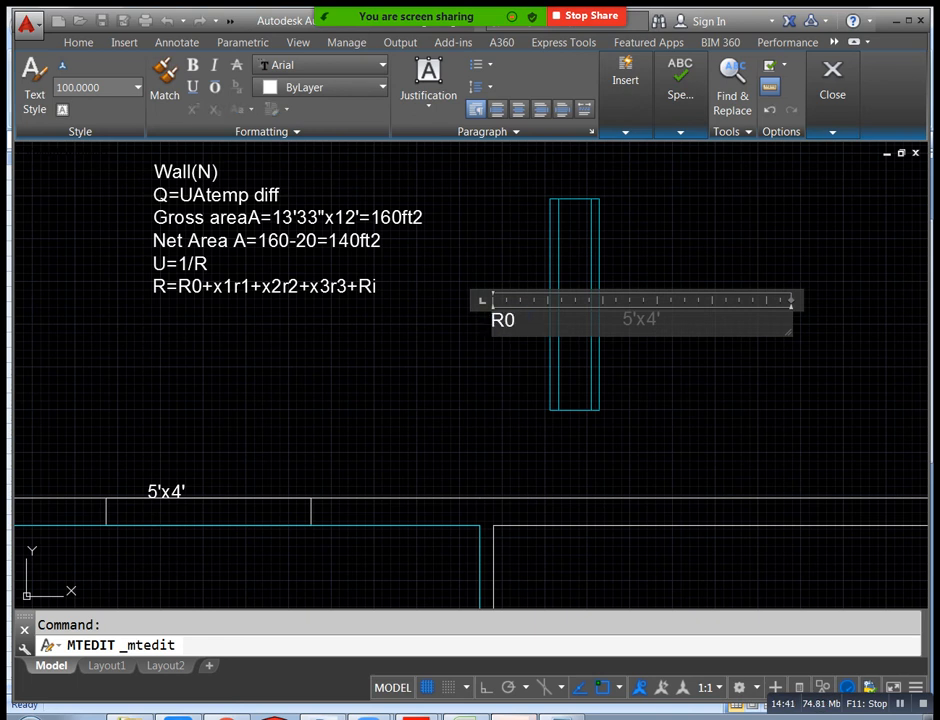
{"action": "left_click", "coordinate": [655, 341]}
Change the copied label to the right of the wall section to Ri
{"action": "left_click", "coordinate": [642, 318]}
{"action": "left_click", "coordinate": [655, 289]}
{"action": "double_click", "coordinate": [647, 312]}
{"action": "key", "text": "ctrl+a"}
{"action": "type", "text": "R"}
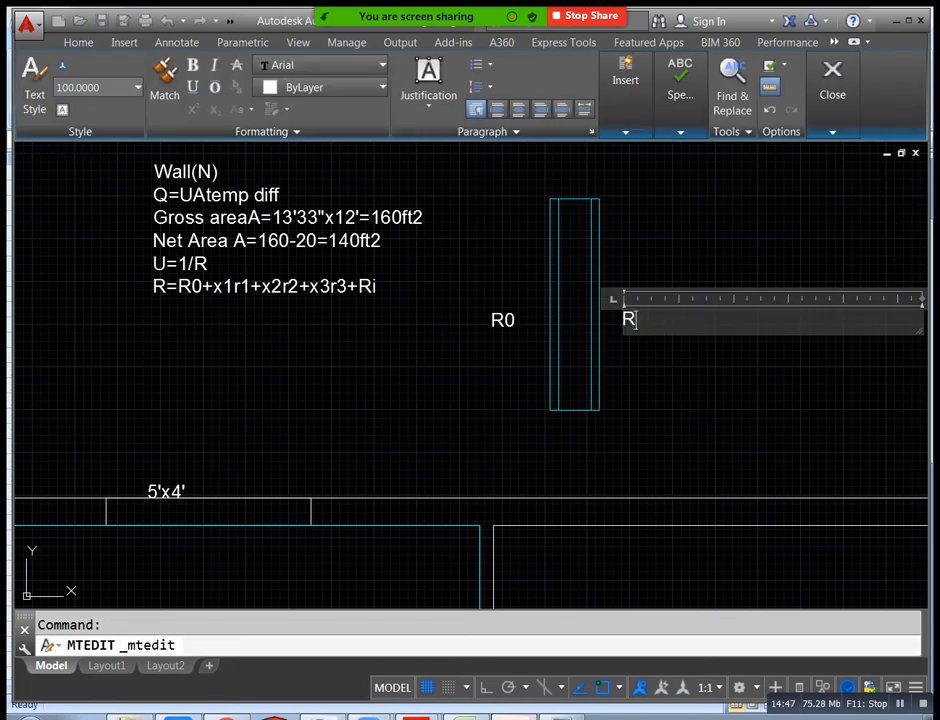
{"action": "type", "text": "i"}
{"action": "left_click", "coordinate": [631, 371]}
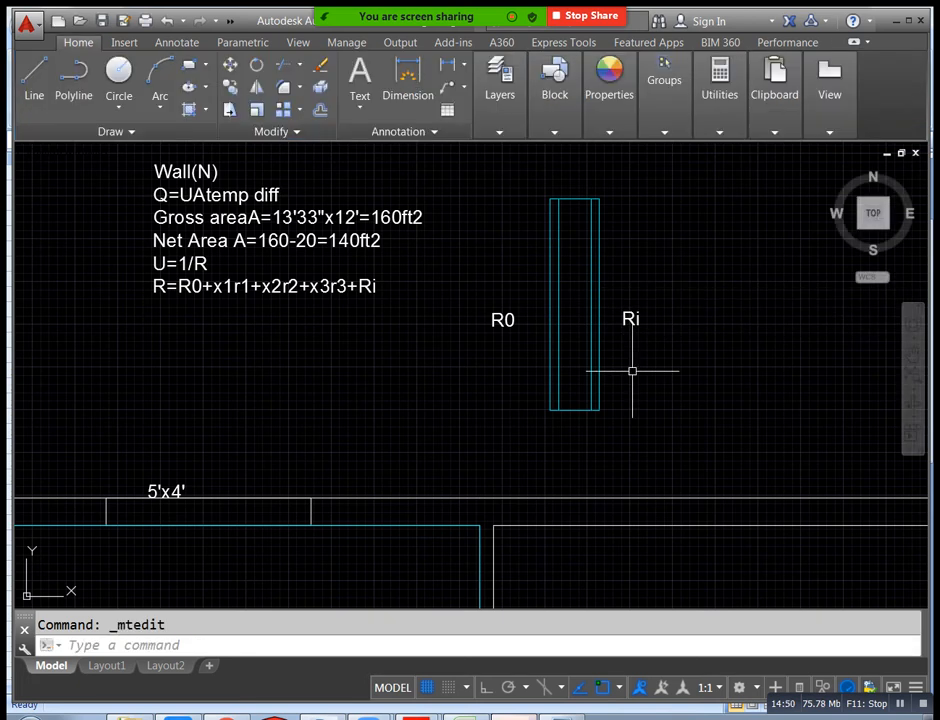
Open HVAC Manual for designing.pdf in Adobe Reader and examine the air film resistances in Table 1-T-20 on page 8
{"action": "middle_click_drag", "start_coordinate": [646, 325], "coordinate": [584, 387]}
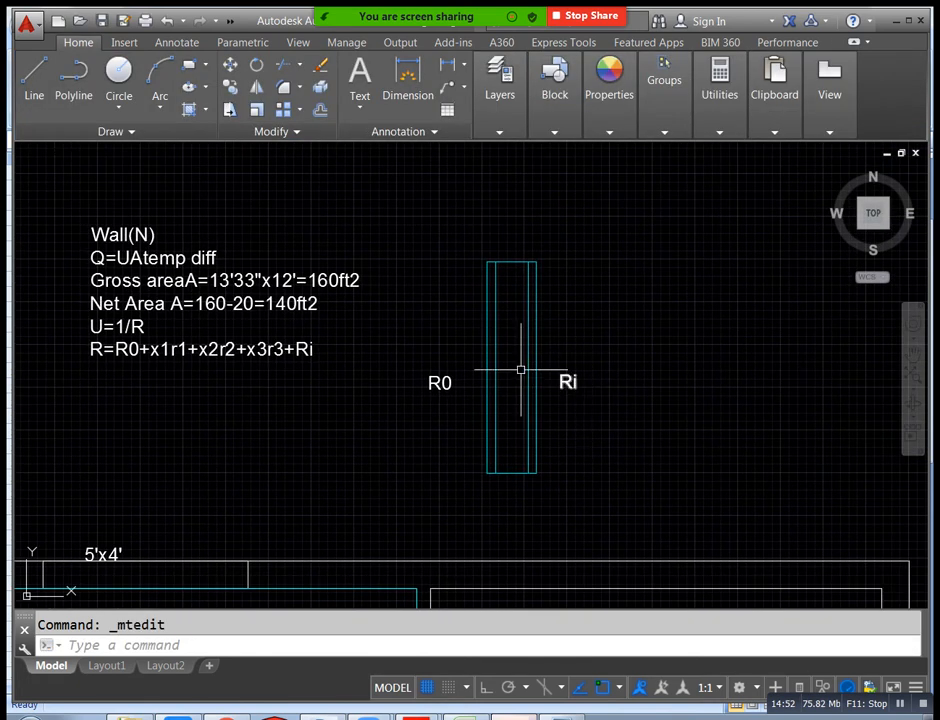
{"action": "middle_click_drag", "start_coordinate": [513, 328], "coordinate": [510, 346]}
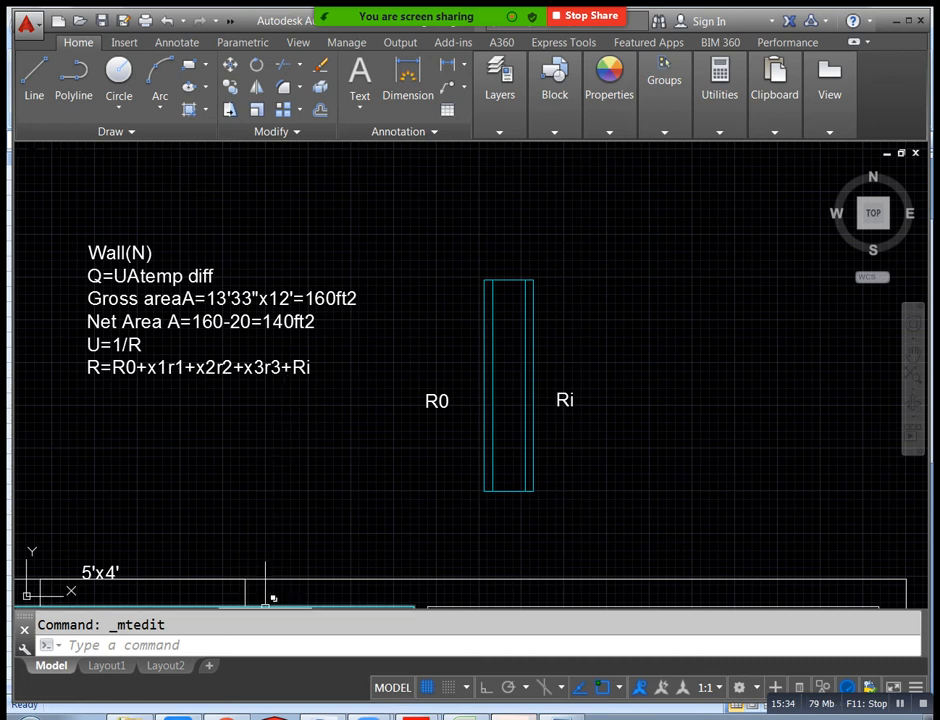
{"action": "left_click", "coordinate": [417, 717]}
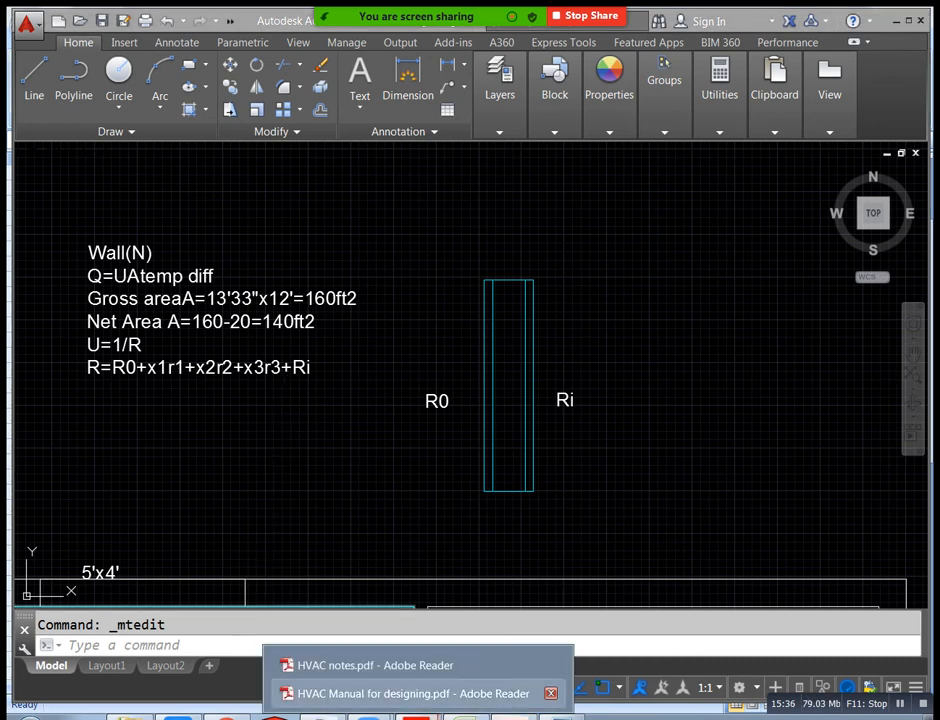
{"action": "left_click", "coordinate": [410, 693]}
{"action": "scroll", "coordinate": [97, 705], "scroll_direction": "down", "scroll_amount": 1}
{"action": "left_click_drag", "start_coordinate": [925, 120], "coordinate": [925, 262]}
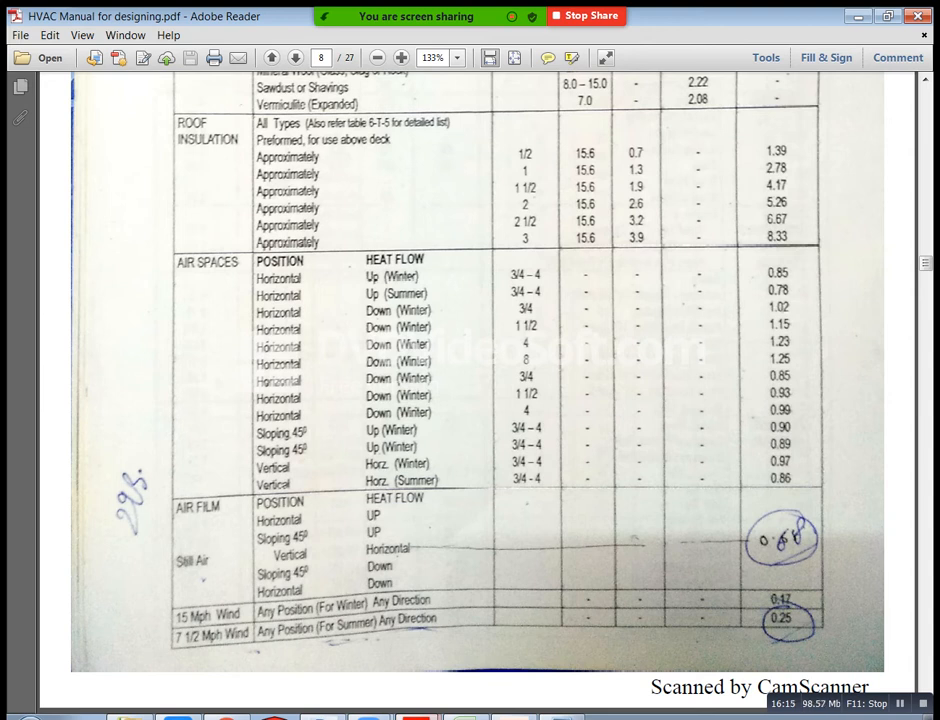
{"action": "scroll", "coordinate": [477, 400], "scroll_direction": "up", "scroll_amount": 10}
{"action": "scroll", "coordinate": [477, 400], "scroll_direction": "down", "scroll_amount": 9}
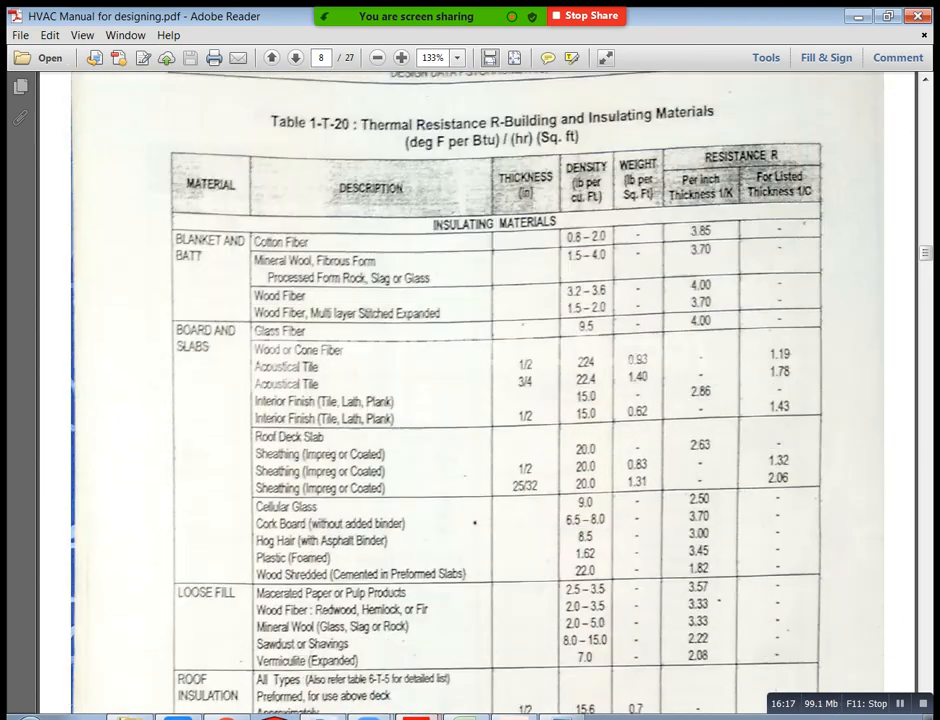
{"action": "scroll", "coordinate": [477, 400], "scroll_direction": "down", "scroll_amount": 2}
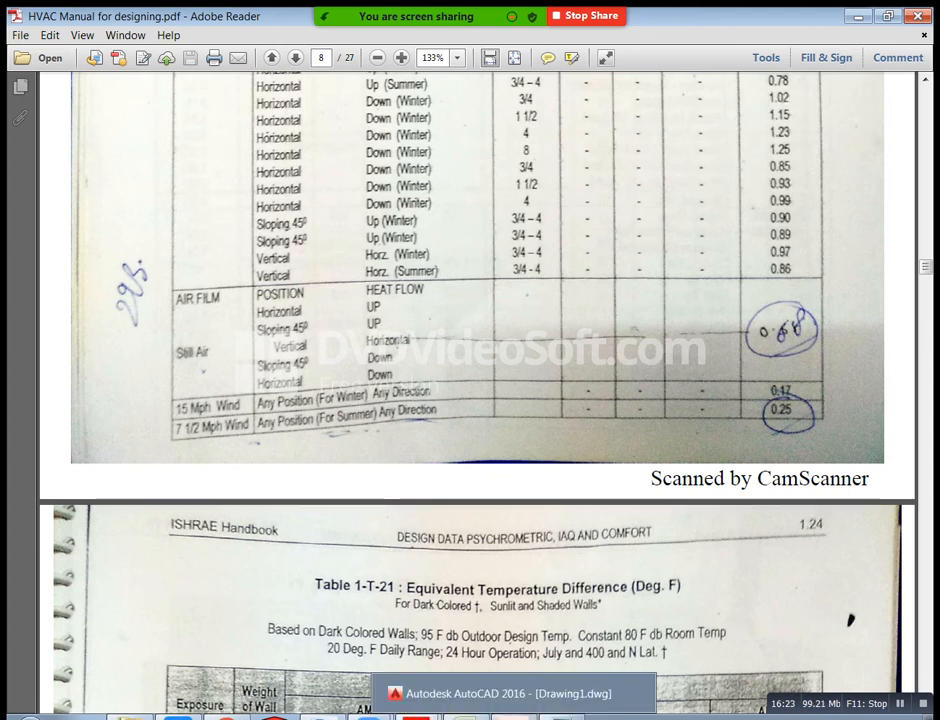
Switch back to AutoCAD, reopen the Wall(N) note for editing and start a new line below the R formula
{"action": "left_click", "coordinate": [490, 715]}
{"action": "middle_click_drag", "start_coordinate": [277, 437], "coordinate": [434, 464]}
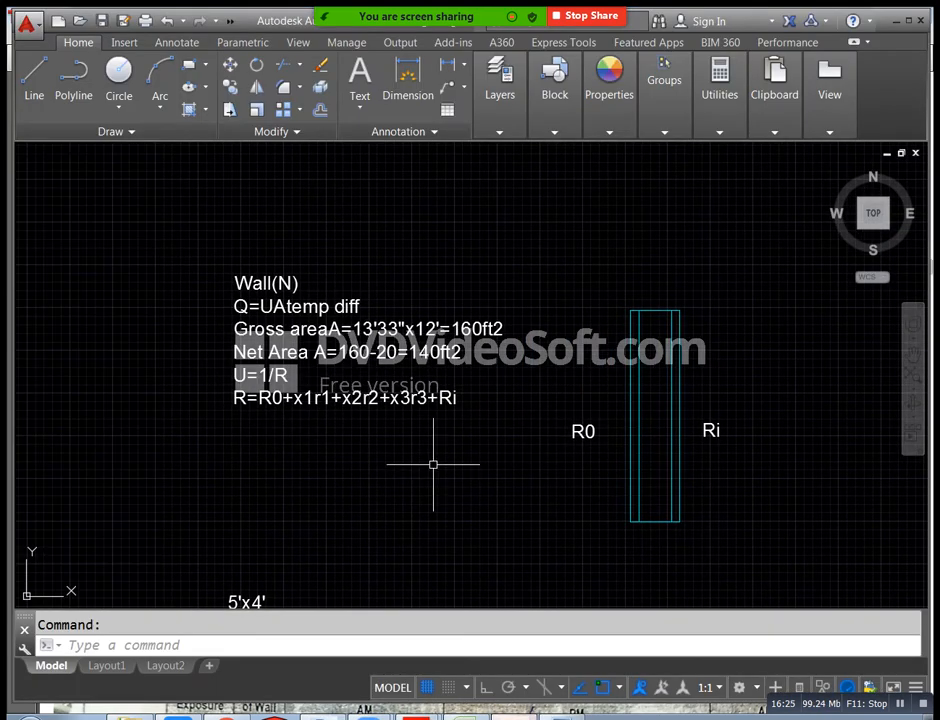
{"action": "left_click", "coordinate": [445, 405]}
{"action": "double_click", "coordinate": [384, 400]}
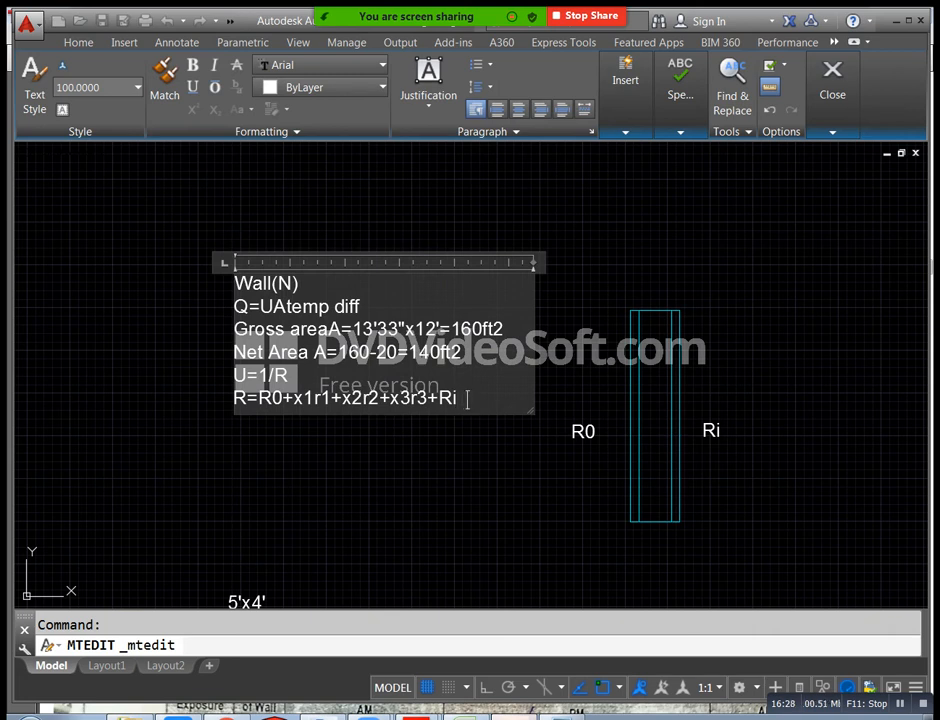
{"action": "key", "text": "Return"}
{"action": "type", "text": "="}
{"action": "key", "text": "BackSpace"}
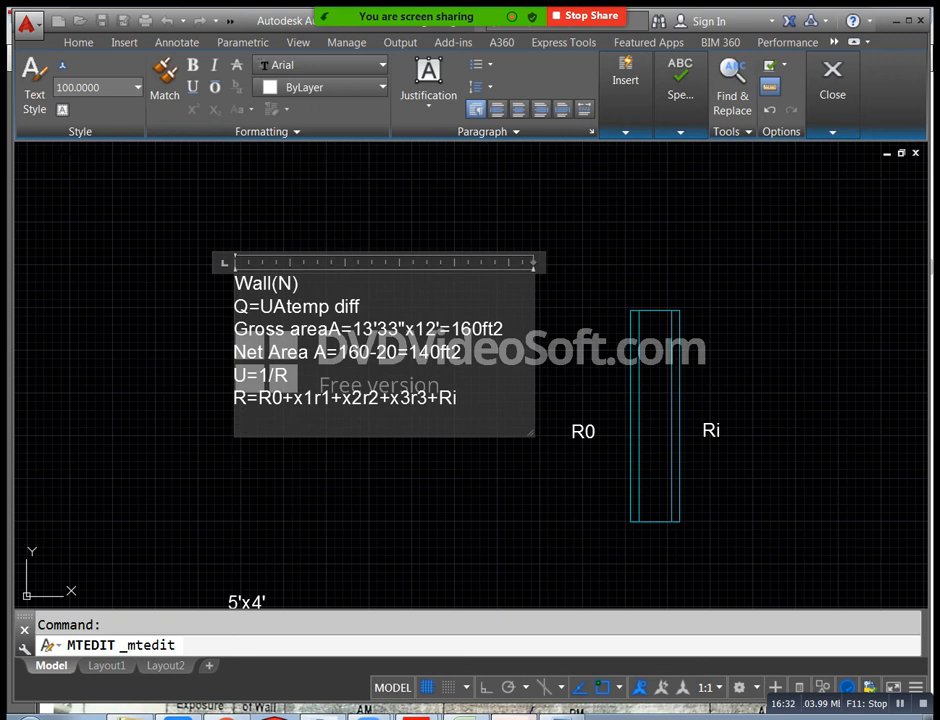
Begin the indented resistance calculation under the R formula with "=0.25+1x"
{"action": "type", "text": "="}
{"action": "key", "text": "Left"}
{"action": "key", "text": "Right"}
{"action": "key", "text": "BackSpace"}
{"action": "type", "text": "+"}
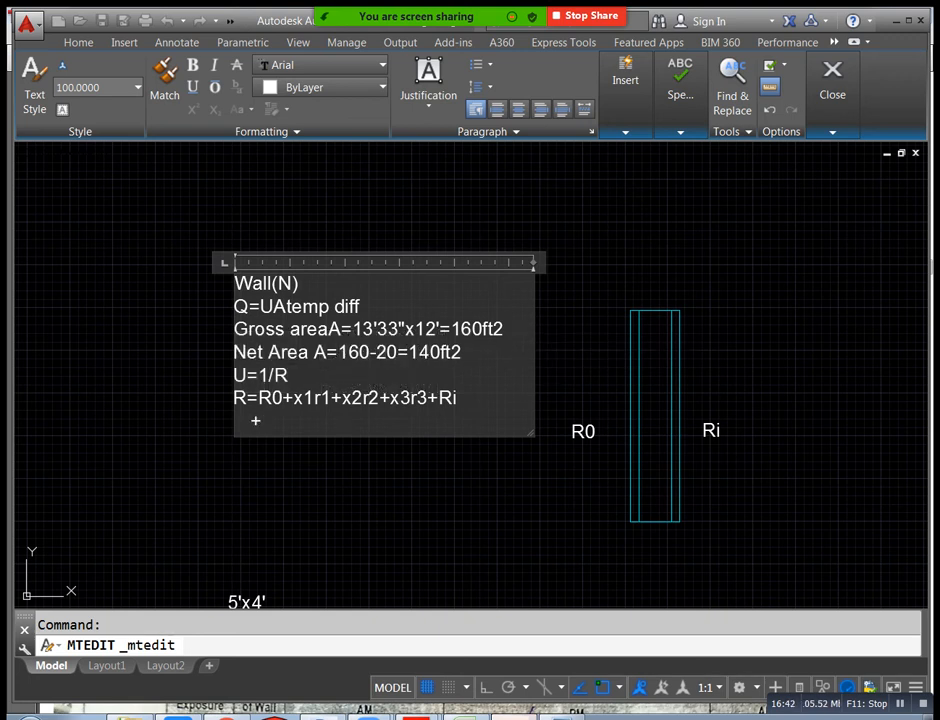
{"action": "key", "text": "BackSpace"}
{"action": "type", "text": "=0.25+1"}
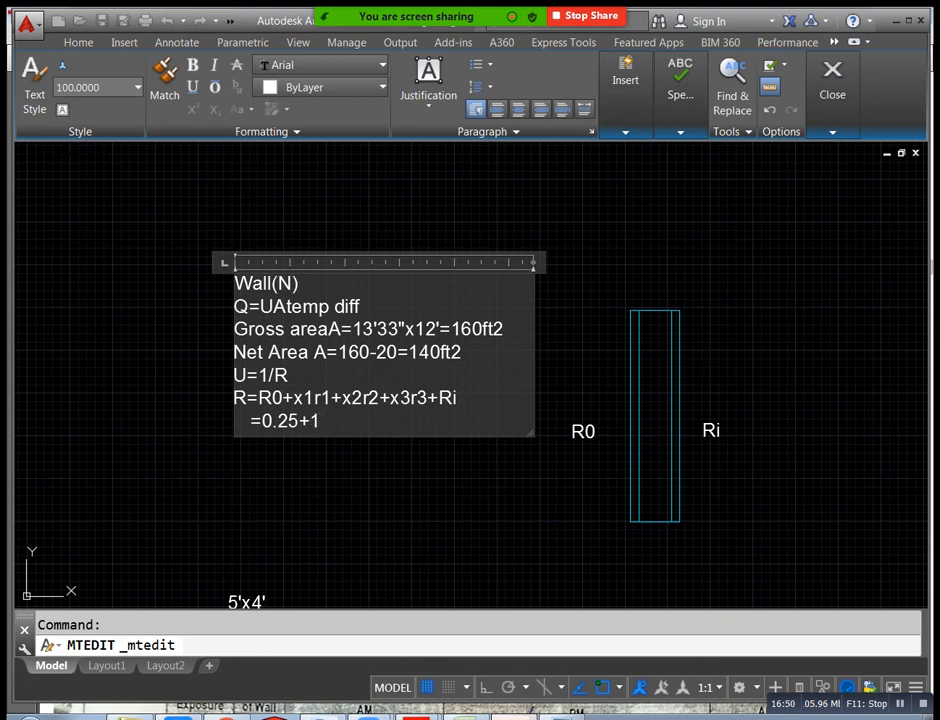
{"action": "type", "text": "x"}
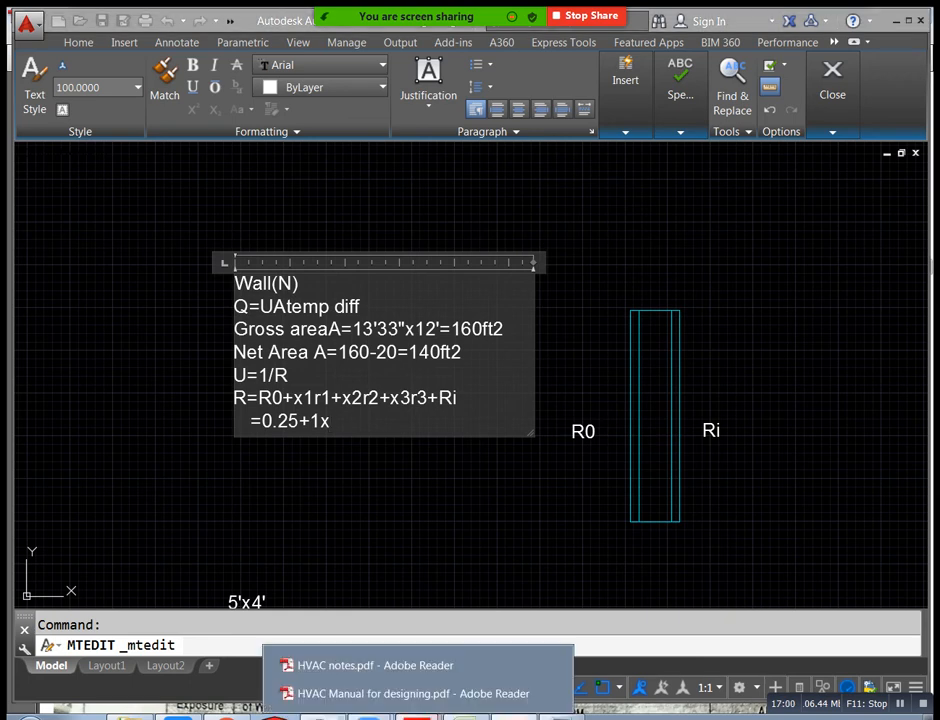
Look up the plastering materials' resistances in Table 1-T-20 on page 7 of the HVAC manual, and return to the AutoCAD note
{"action": "left_click", "coordinate": [409, 688]}
{"action": "scroll", "coordinate": [477, 390], "scroll_direction": "up", "scroll_amount": 10}
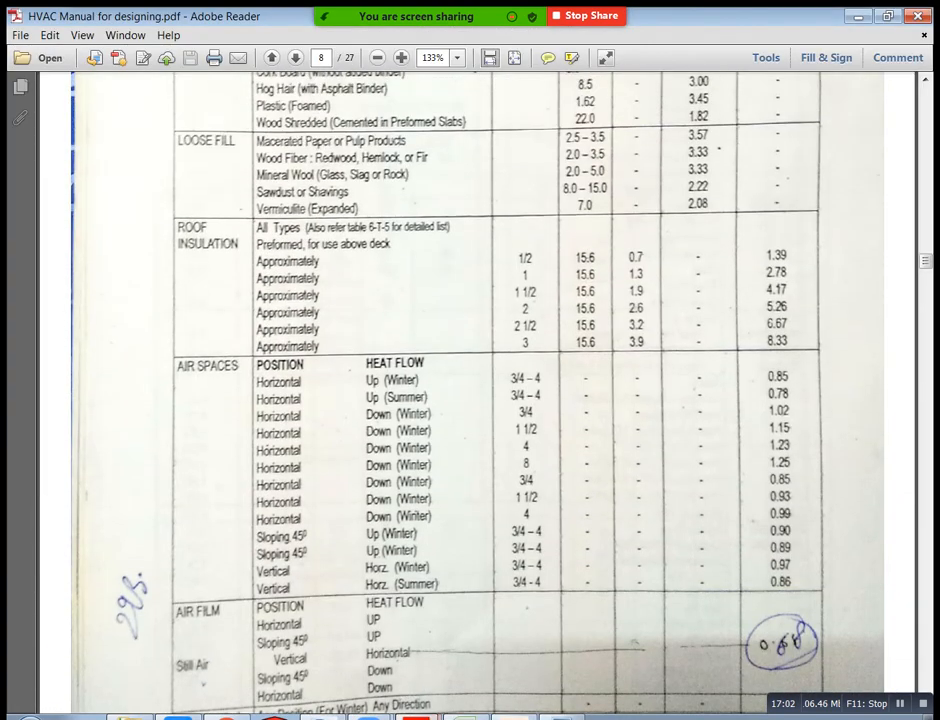
{"action": "scroll", "coordinate": [477, 390], "scroll_direction": "up", "scroll_amount": 10}
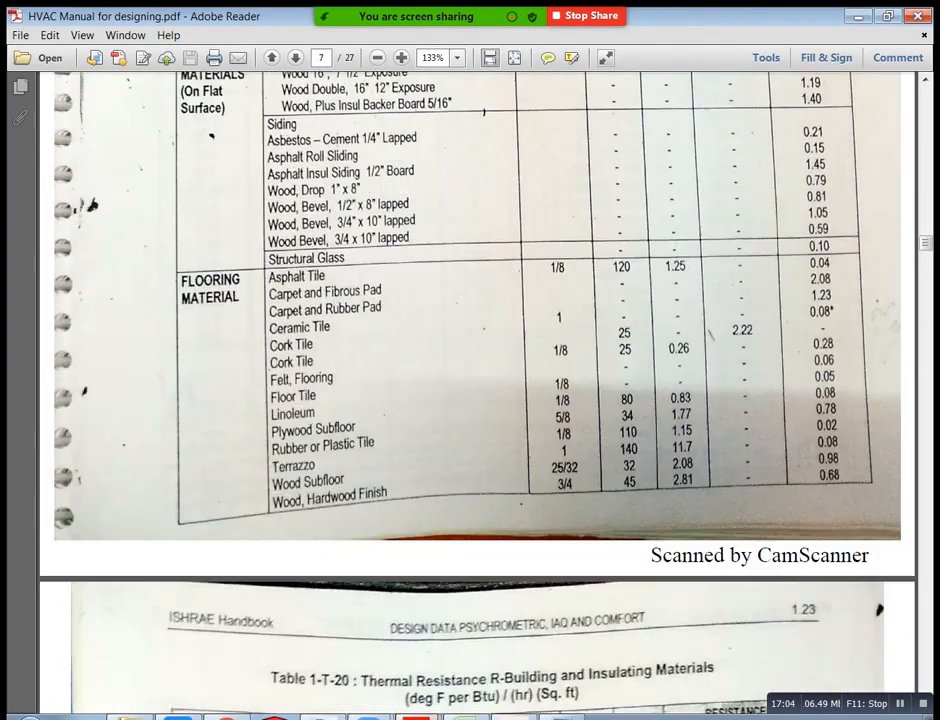
{"action": "scroll", "coordinate": [477, 390], "scroll_direction": "up", "scroll_amount": 5}
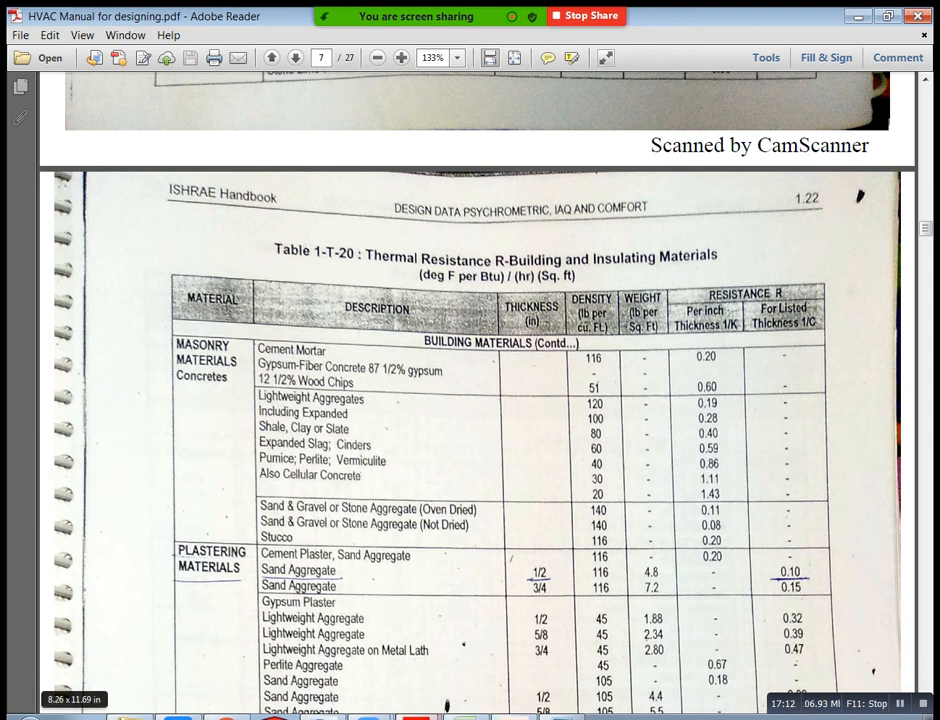
{"action": "scroll", "coordinate": [470, 440], "scroll_direction": "down", "scroll_amount": 1}
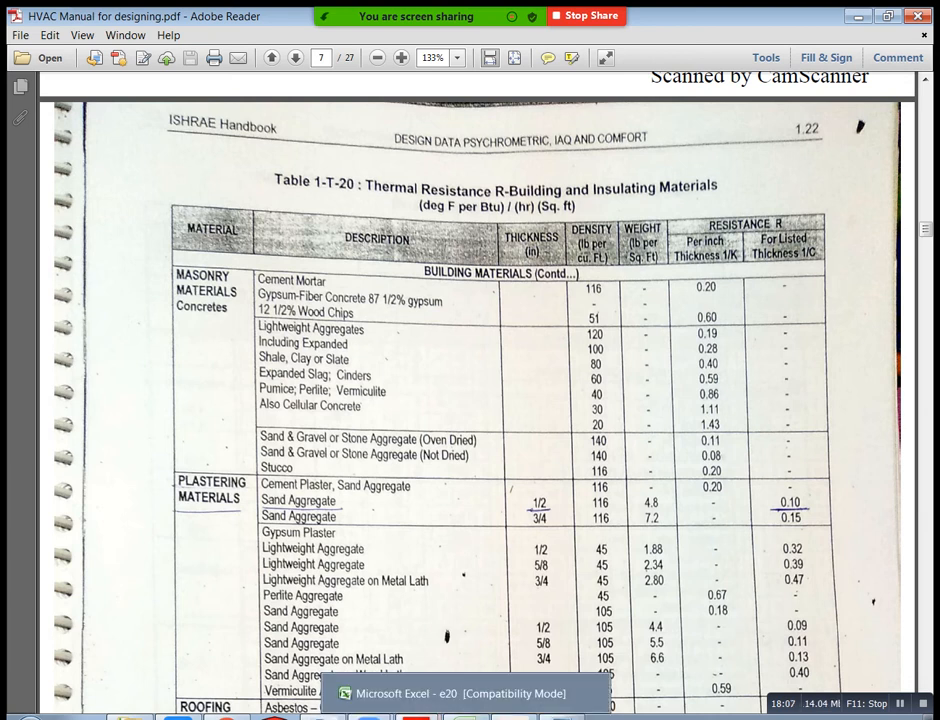
{"action": "left_click", "coordinate": [515, 716]}
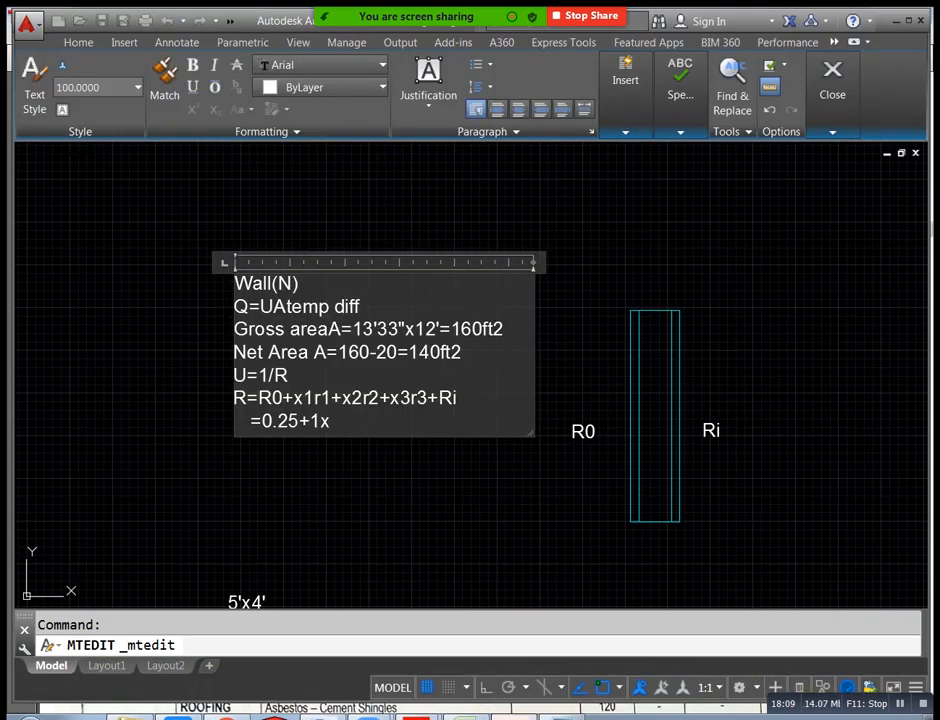
Extend the resistance calculation line in the Wall(N) note with "0.2+6x0."
{"action": "type", "text": "0.2+6x0."}
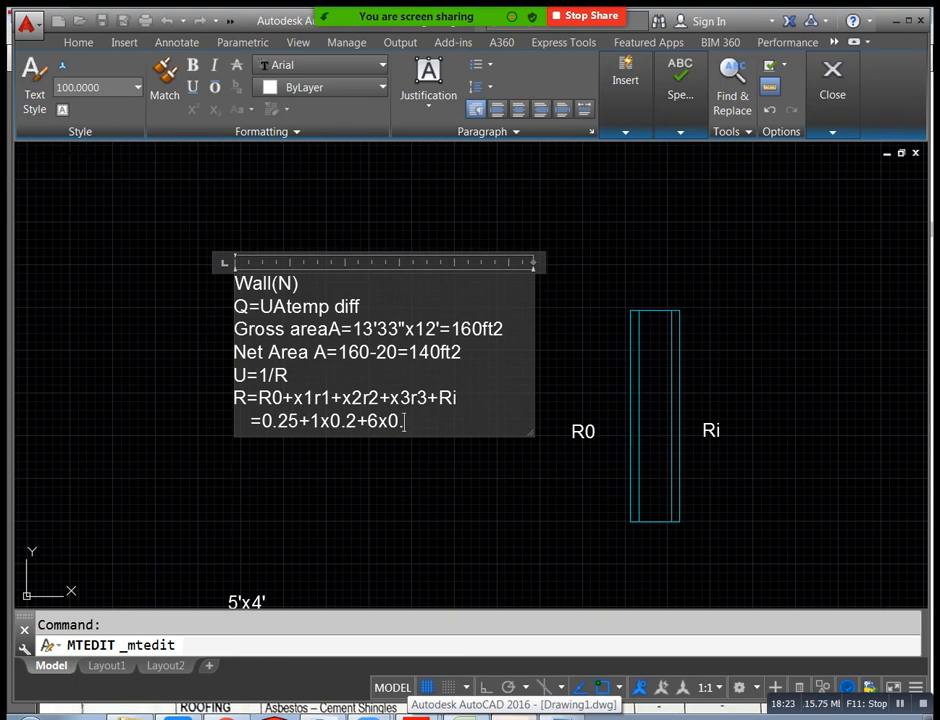
Switch to HVAC Manual for designing.pdf, look up the masonry units' resistances in Table 1-T-20 on page 6, and return to the AutoCAD note
{"action": "mouse_move", "coordinate": [417, 717]}
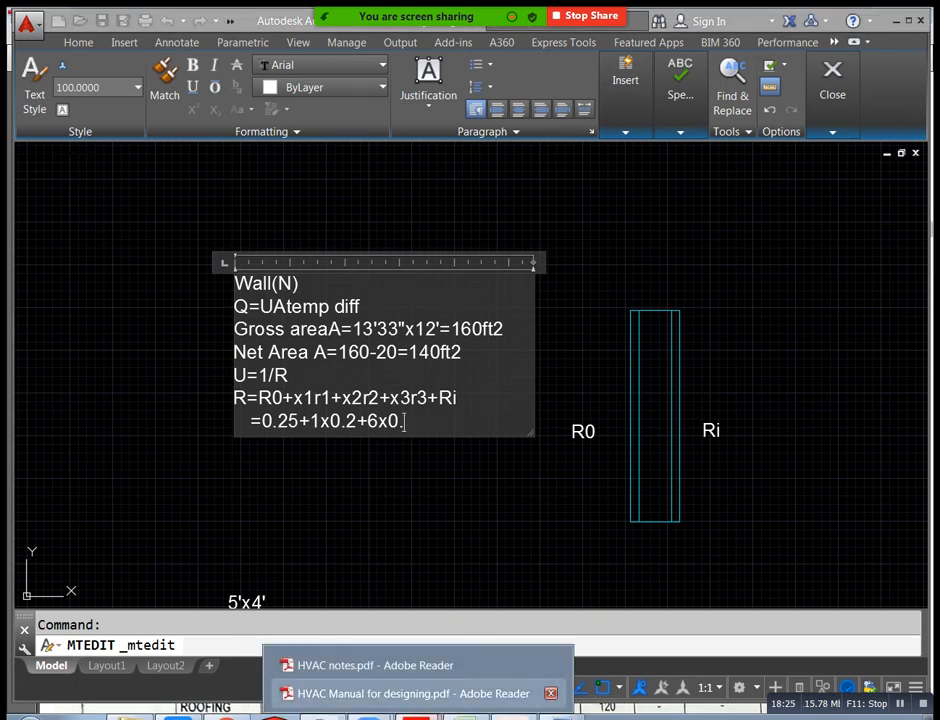
{"action": "left_click", "coordinate": [413, 693]}
{"action": "scroll", "coordinate": [470, 400], "scroll_direction": "down", "scroll_amount": 3}
{"action": "scroll", "coordinate": [470, 400], "scroll_direction": "down", "scroll_amount": 5}
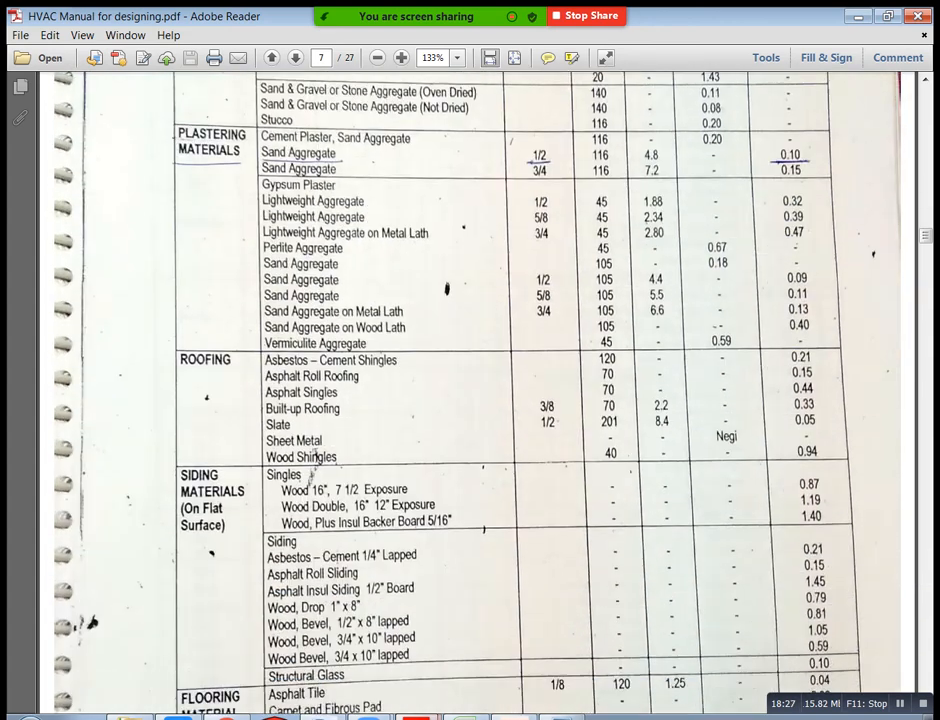
{"action": "scroll", "coordinate": [470, 400], "scroll_direction": "down", "scroll_amount": 2}
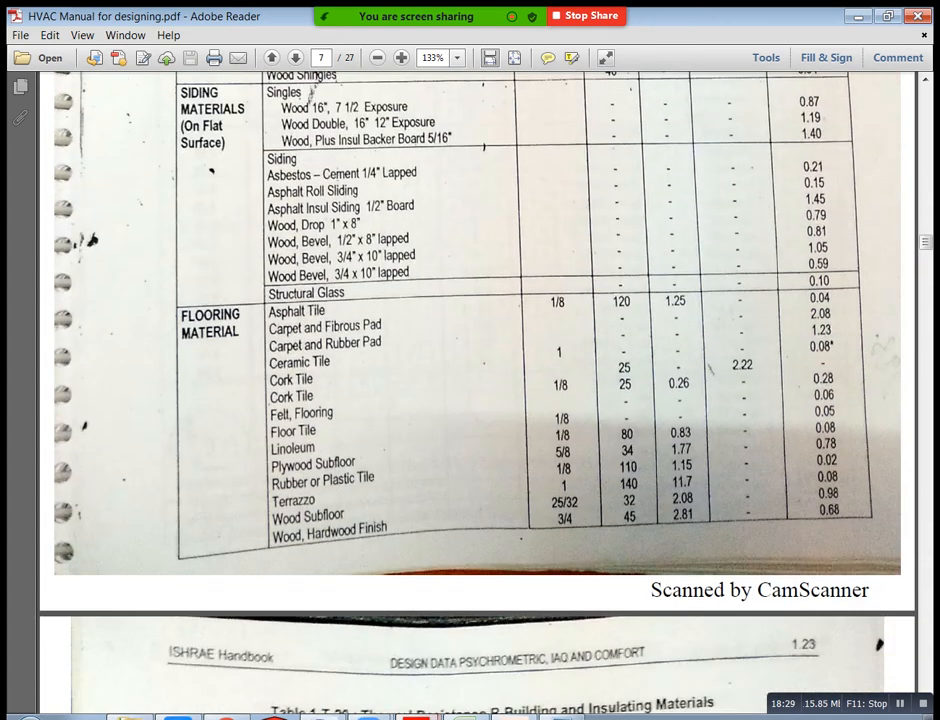
{"action": "scroll", "coordinate": [470, 400], "scroll_direction": "down", "scroll_amount": 2}
{"action": "scroll", "coordinate": [470, 400], "scroll_direction": "down", "scroll_amount": 15}
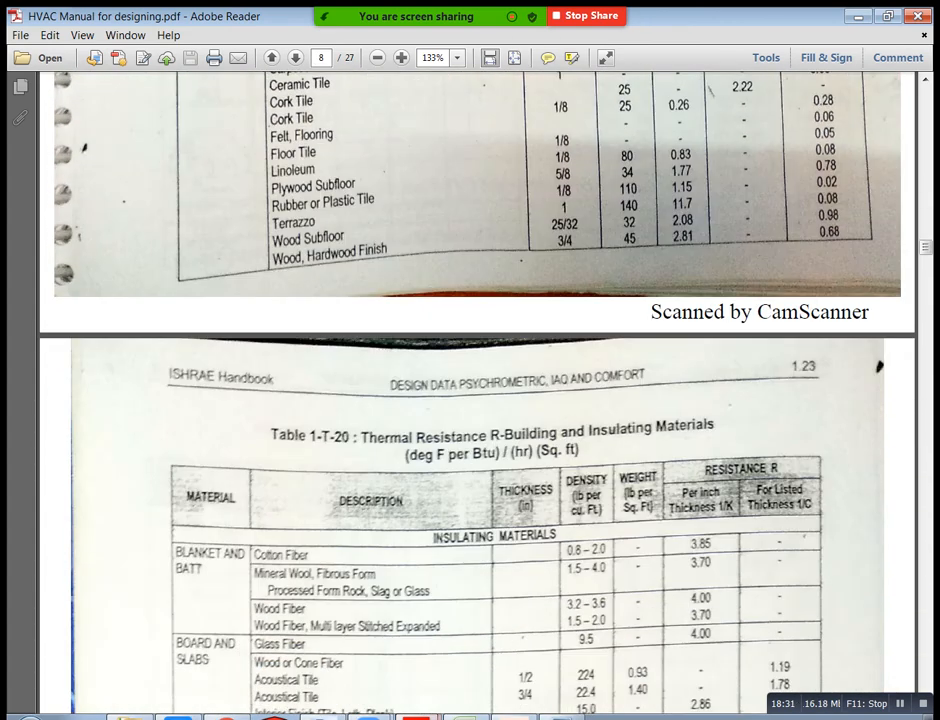
{"action": "scroll", "coordinate": [470, 400], "scroll_direction": "down", "scroll_amount": 8}
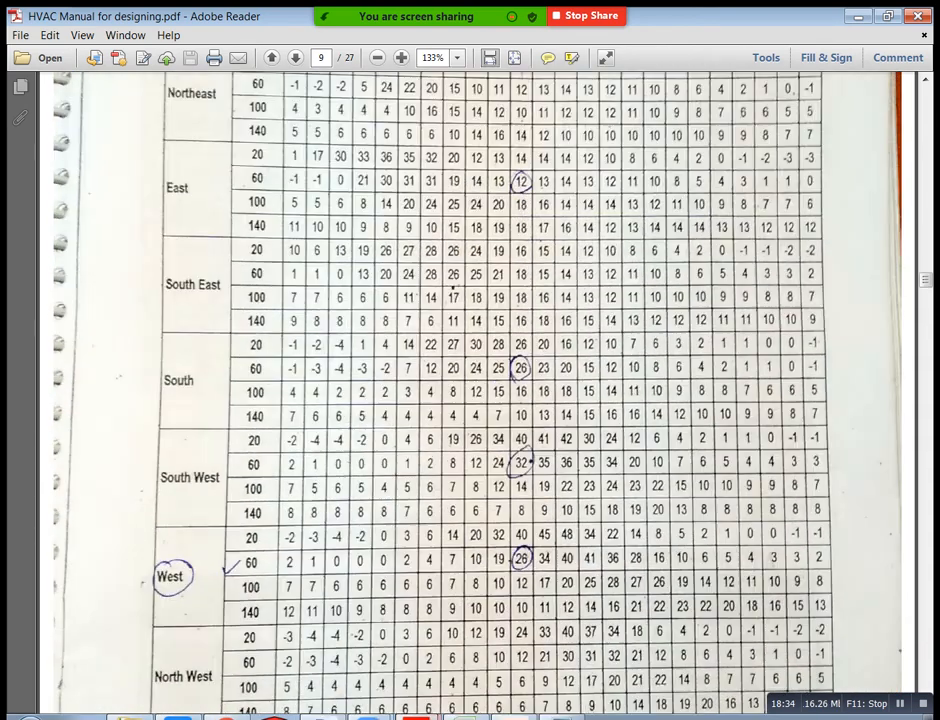
{"action": "scroll", "coordinate": [470, 400], "scroll_direction": "up", "scroll_amount": 12}
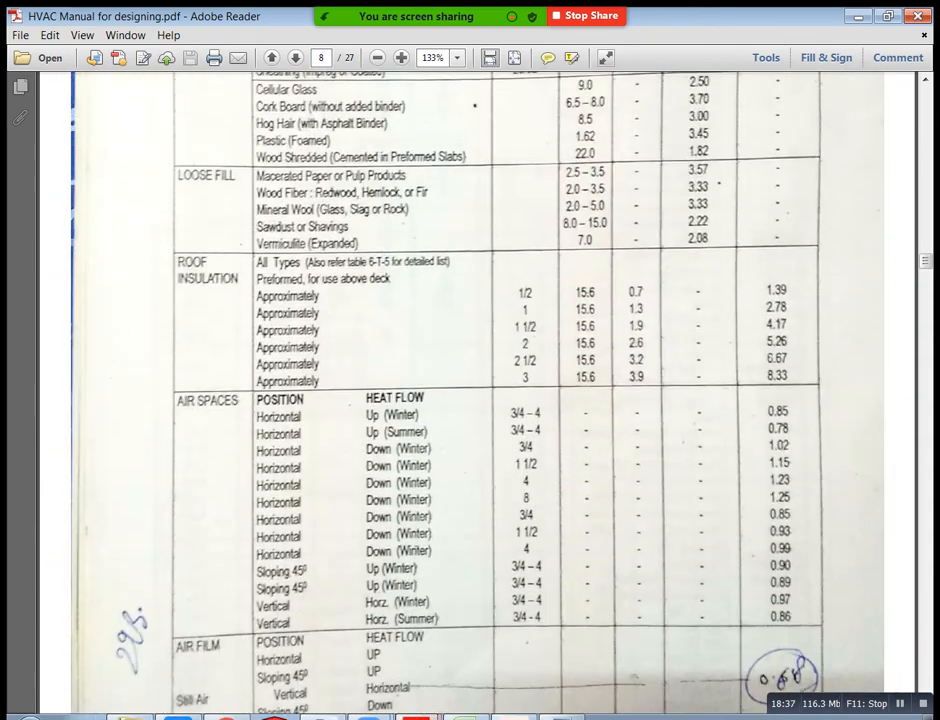
{"action": "scroll", "coordinate": [470, 400], "scroll_direction": "up", "scroll_amount": 9}
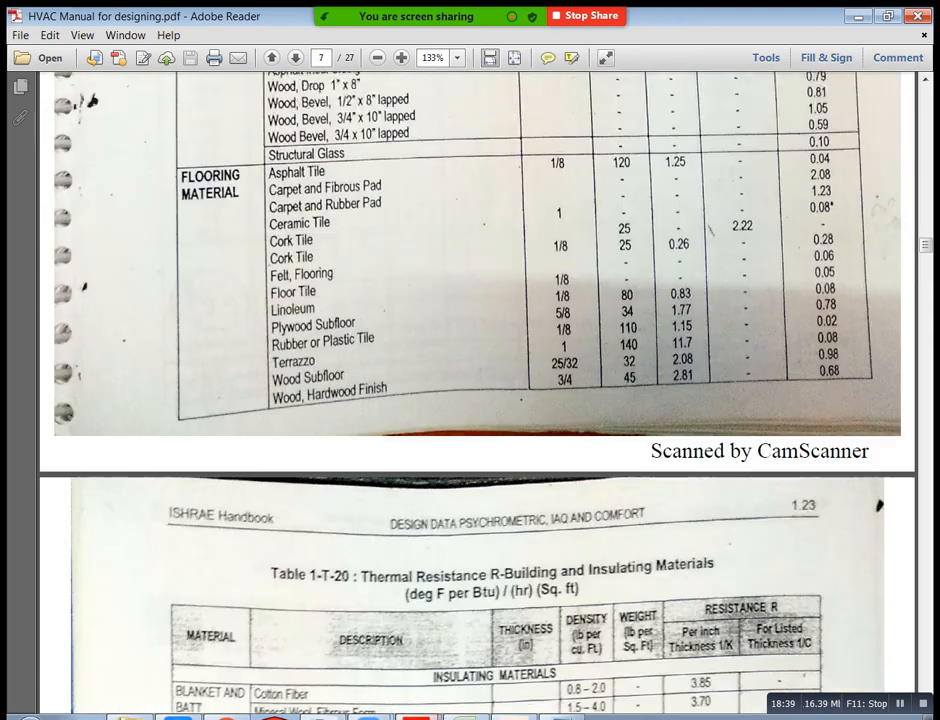
{"action": "scroll", "coordinate": [470, 400], "scroll_direction": "up", "scroll_amount": 15}
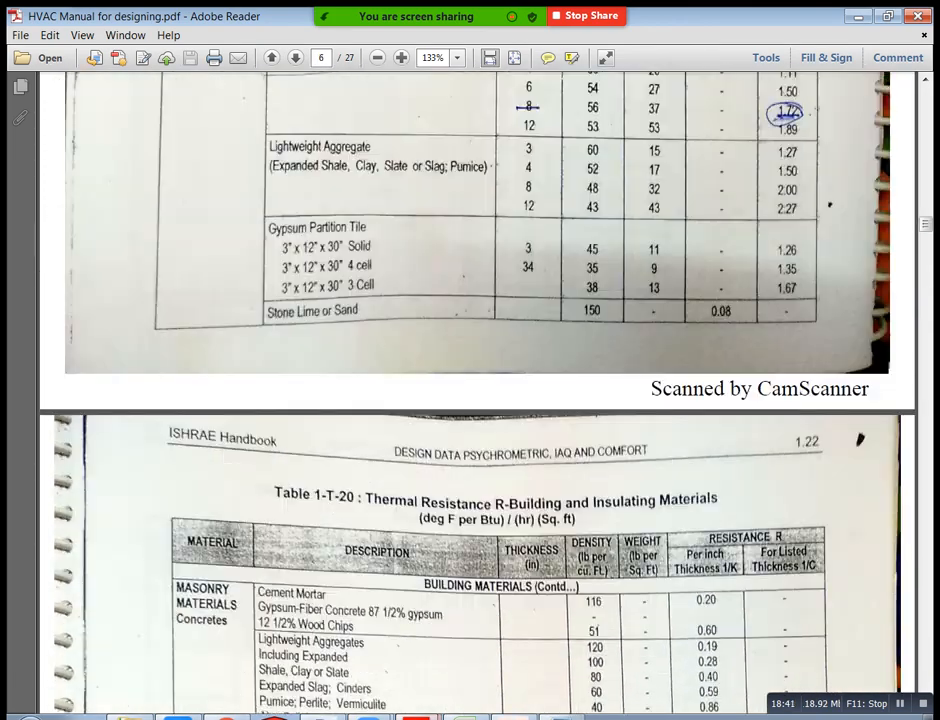
{"action": "scroll", "coordinate": [470, 400], "scroll_direction": "up", "scroll_amount": 6}
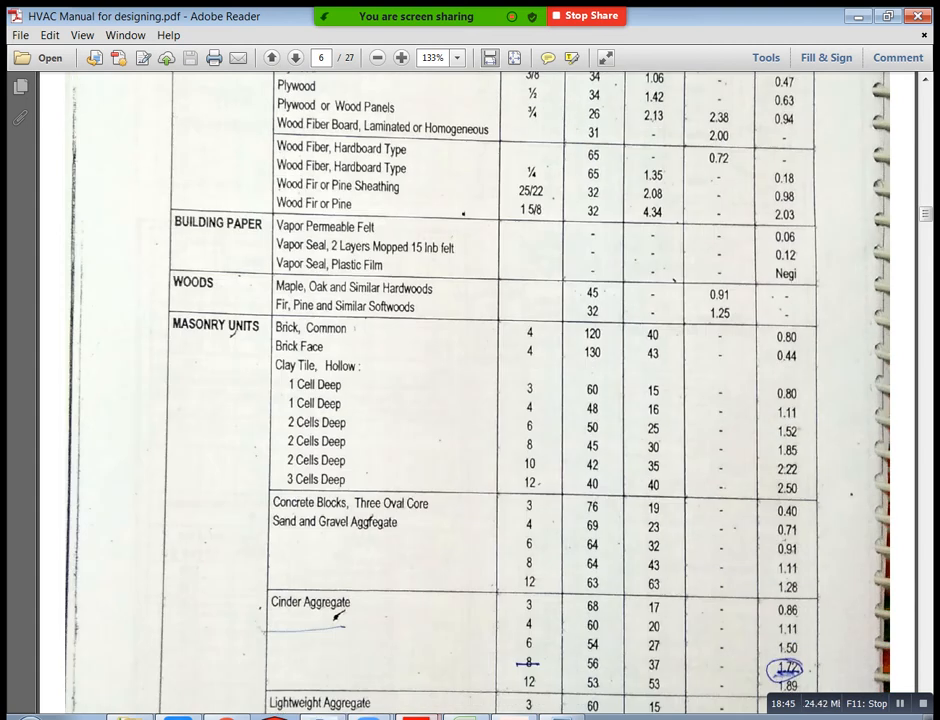
{"action": "scroll", "coordinate": [470, 400], "scroll_direction": "up", "scroll_amount": 2}
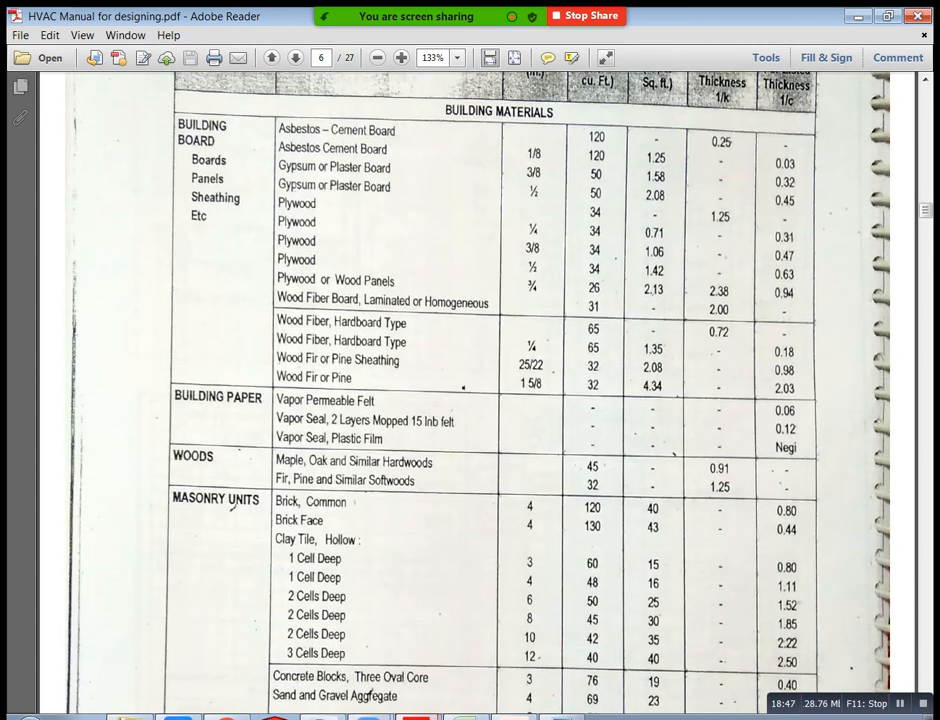
{"action": "scroll", "coordinate": [470, 400], "scroll_direction": "up", "scroll_amount": 1}
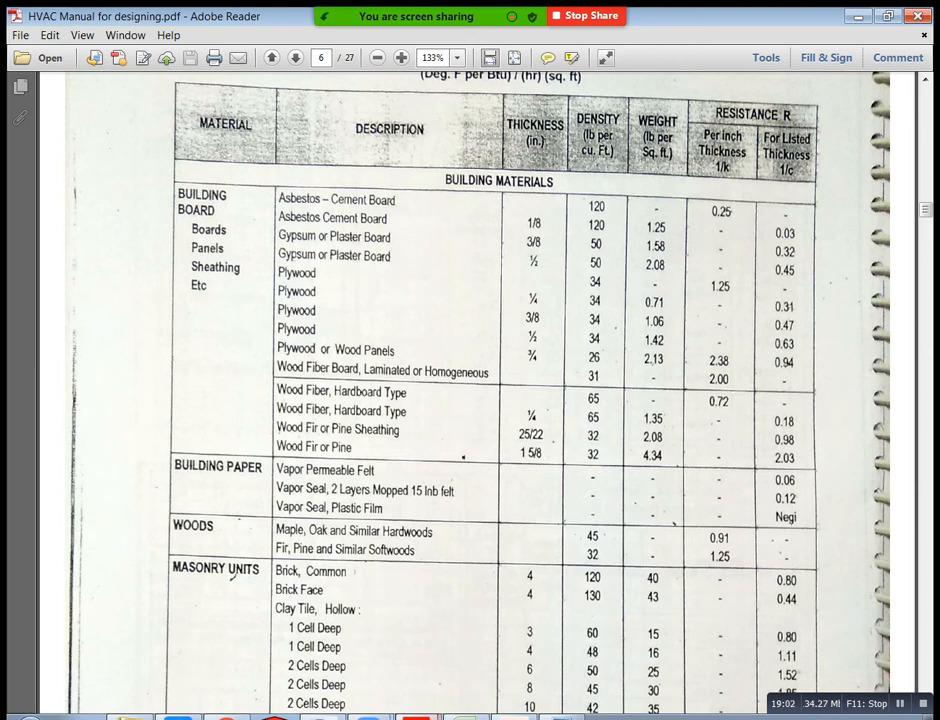
{"action": "left_click", "coordinate": [512, 716]}
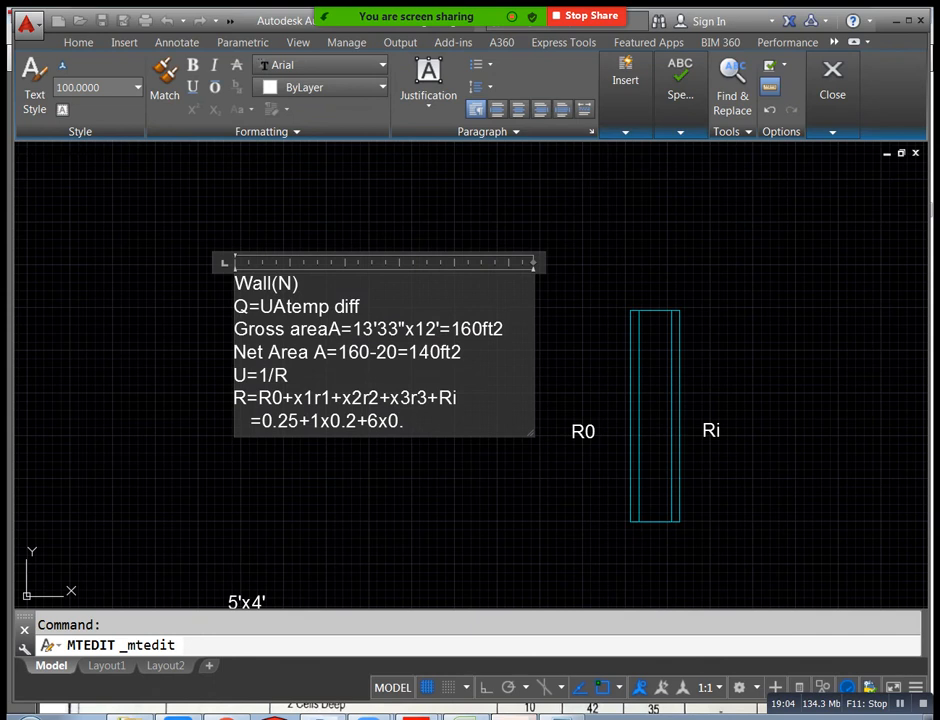
Complete the resistance expression as "=0.25+1x0.2+6x0.2+1x0.2+0.68=" and widen the note's text frame
{"action": "type", "text": "2+1x0.2+"}
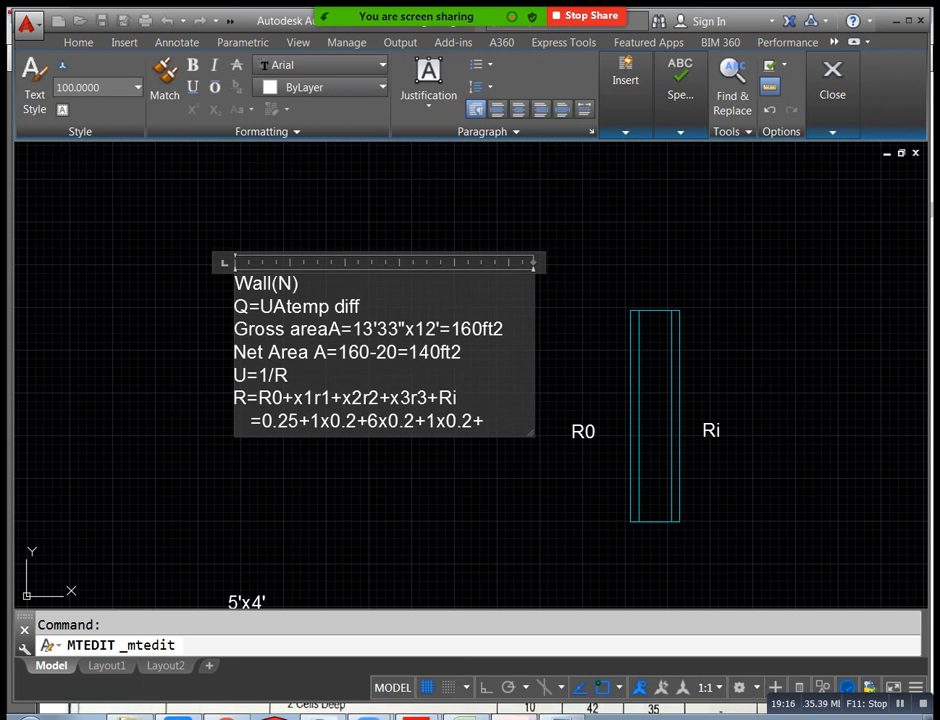
{"action": "type", "text": "0.68="}
{"action": "left_click_drag", "start_coordinate": [533, 262], "coordinate": [580, 262]}
Add 0.25, 0.2, 1.2, 0.2 and 0.68 in Calculator and enter the total 2.53 at the end of the note's resistance line
{"action": "key", "text": "alt+Tab"}
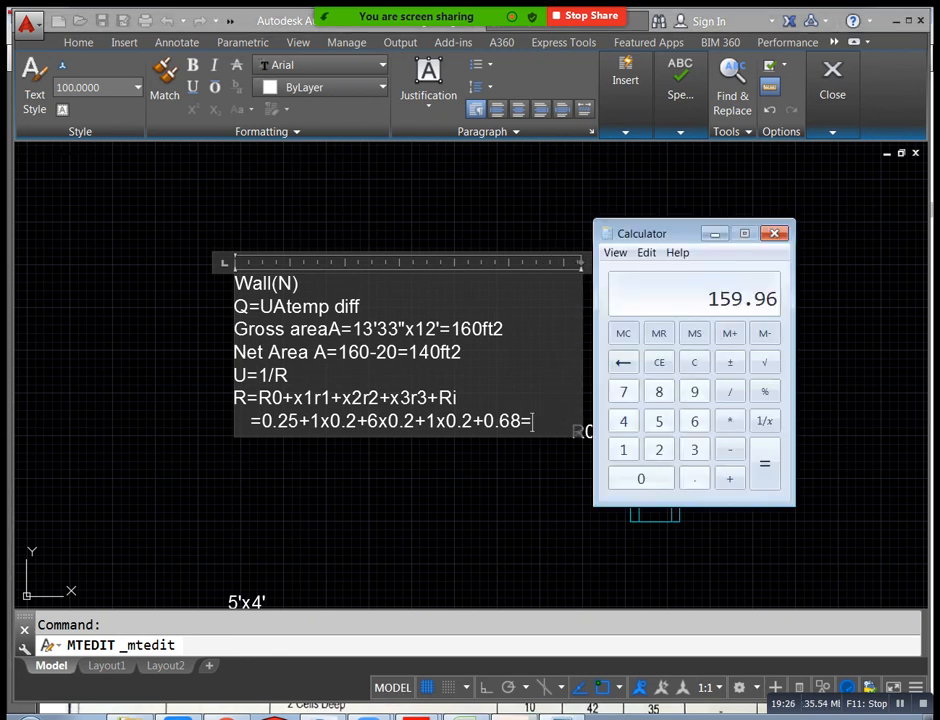
{"action": "key", "text": "Escape"}
{"action": "type", "text": "0"}
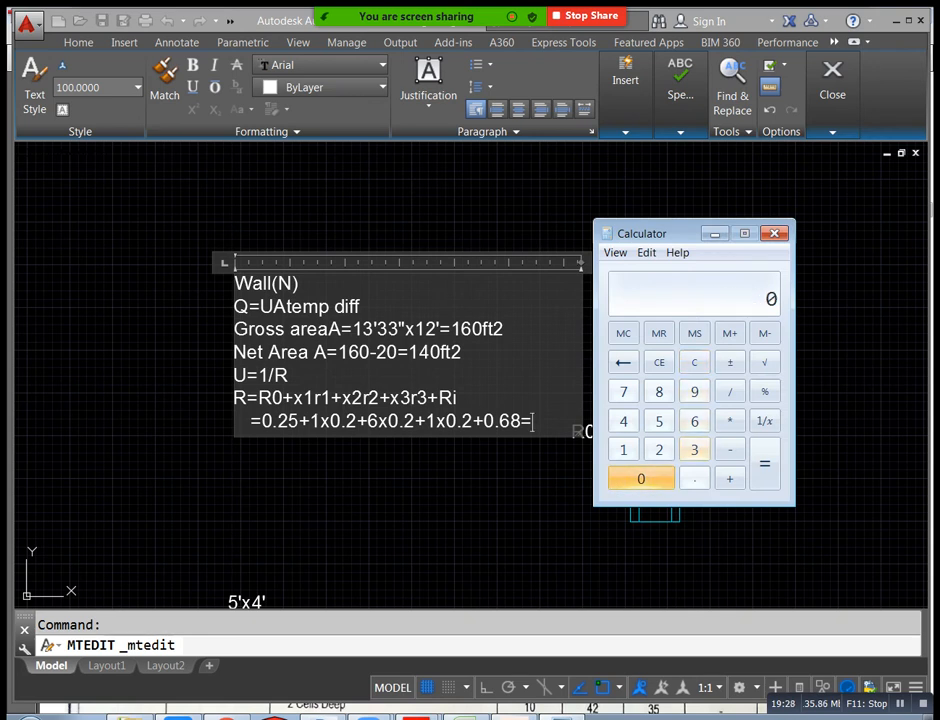
{"action": "type", "text": ".25"}
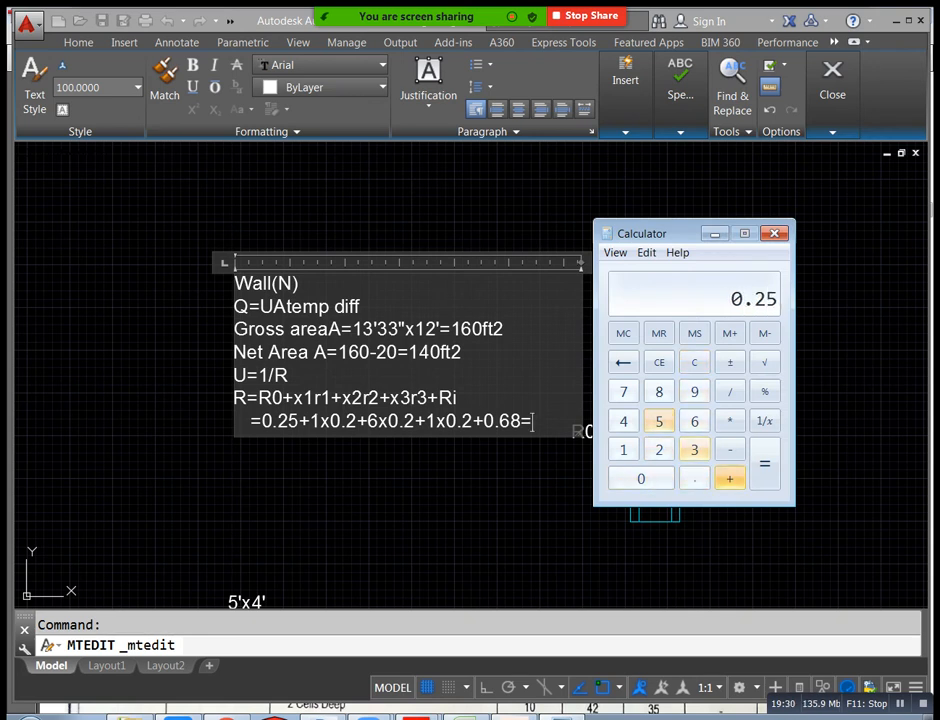
{"action": "type", "text": " + 0.2 "}
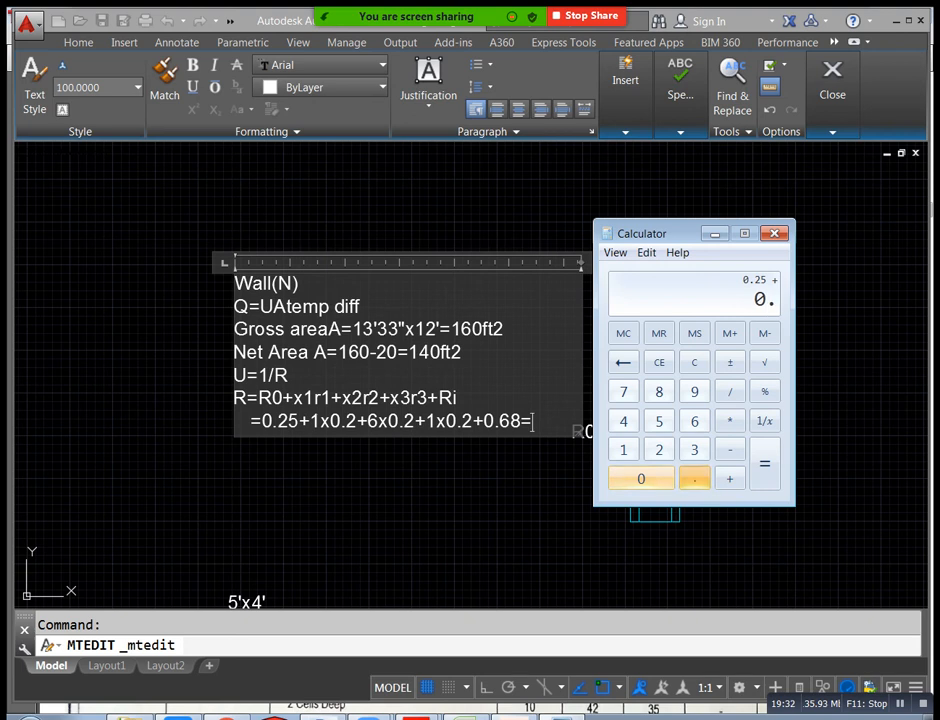
{"action": "type", "text": "+ "}
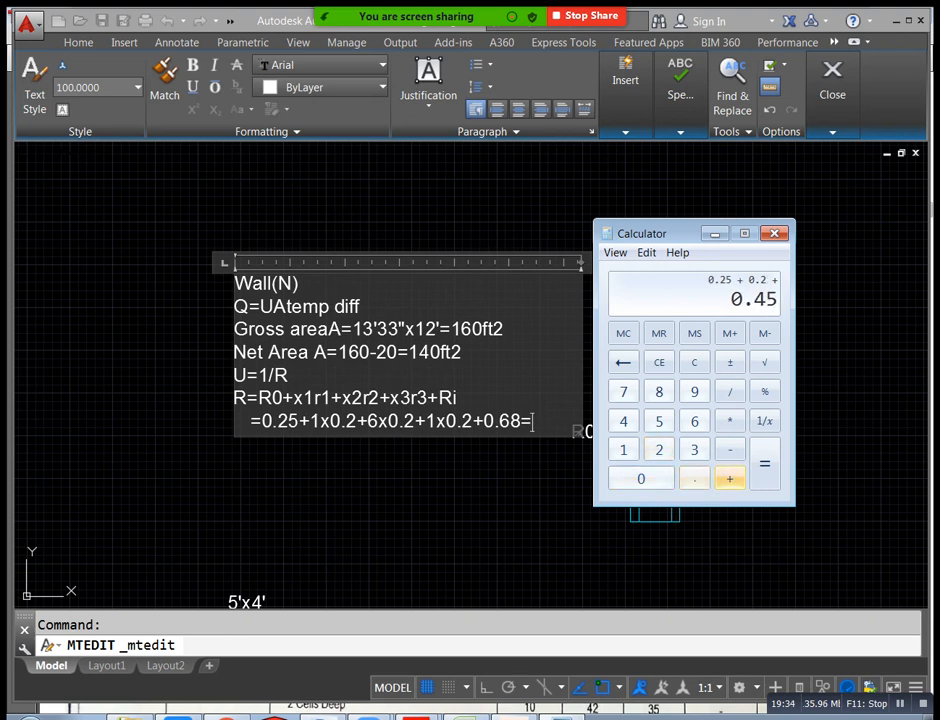
{"action": "type", "text": "1.2 + "}
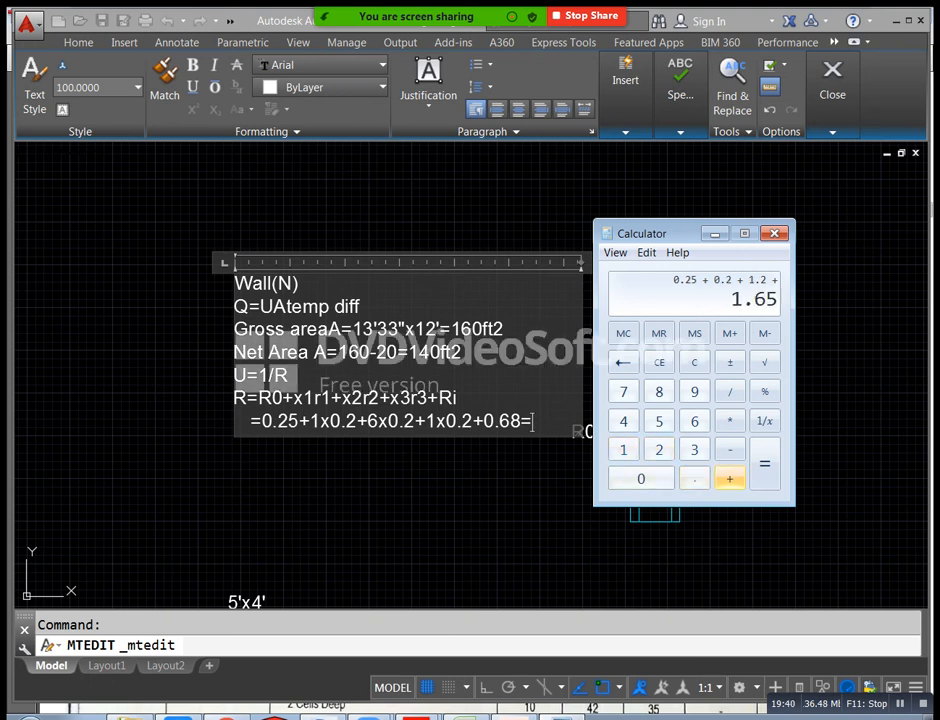
{"action": "type", "text": "0.2 "}
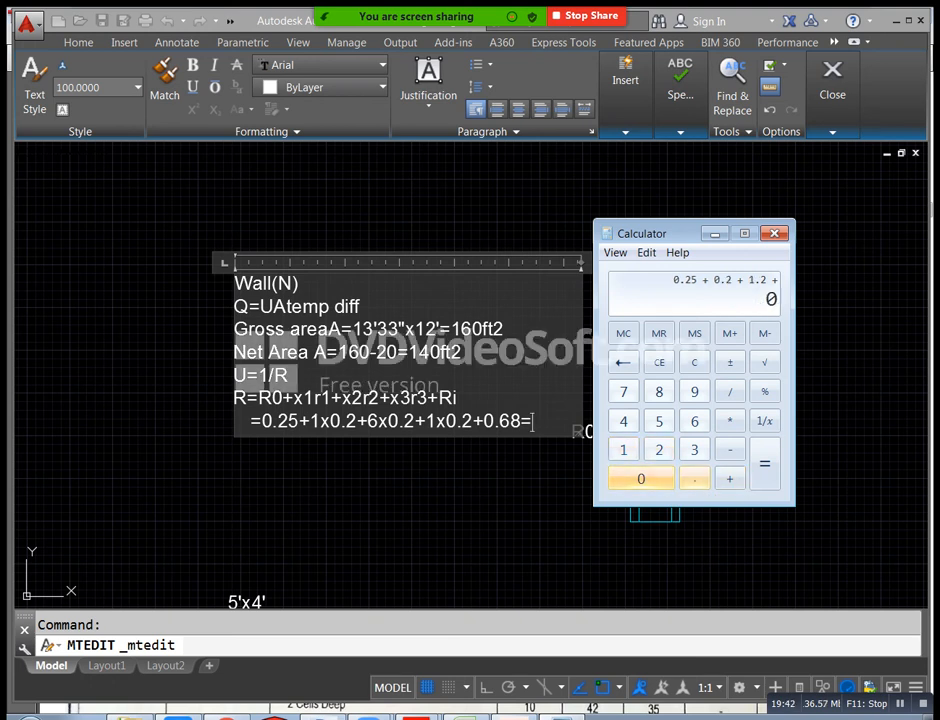
{"action": "type", "text": "+ "}
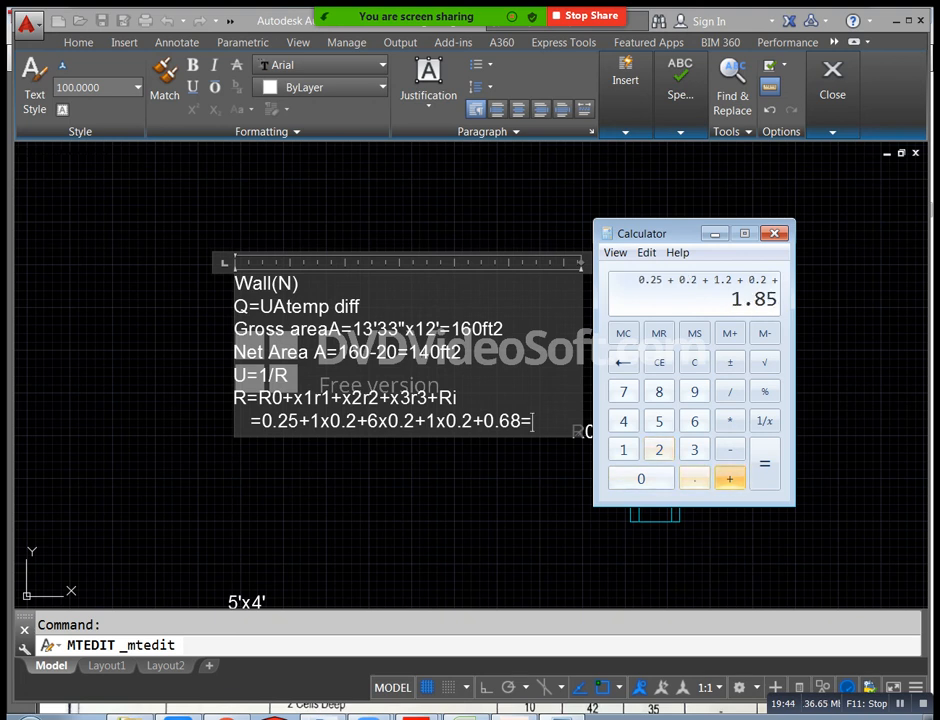
{"action": "type", "text": "0"}
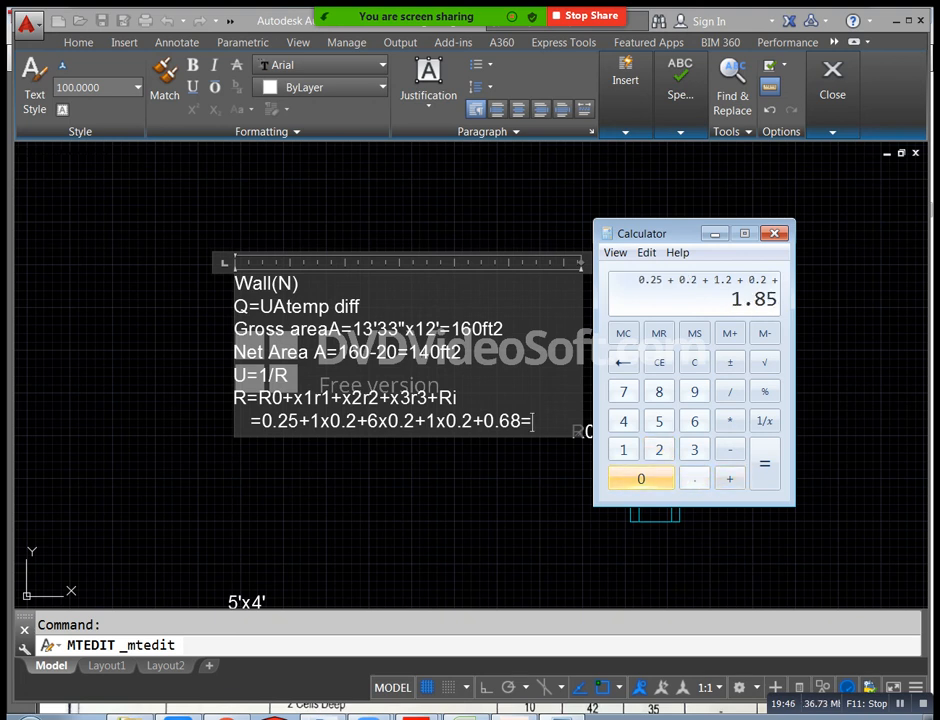
{"action": "type", "text": ".68"}
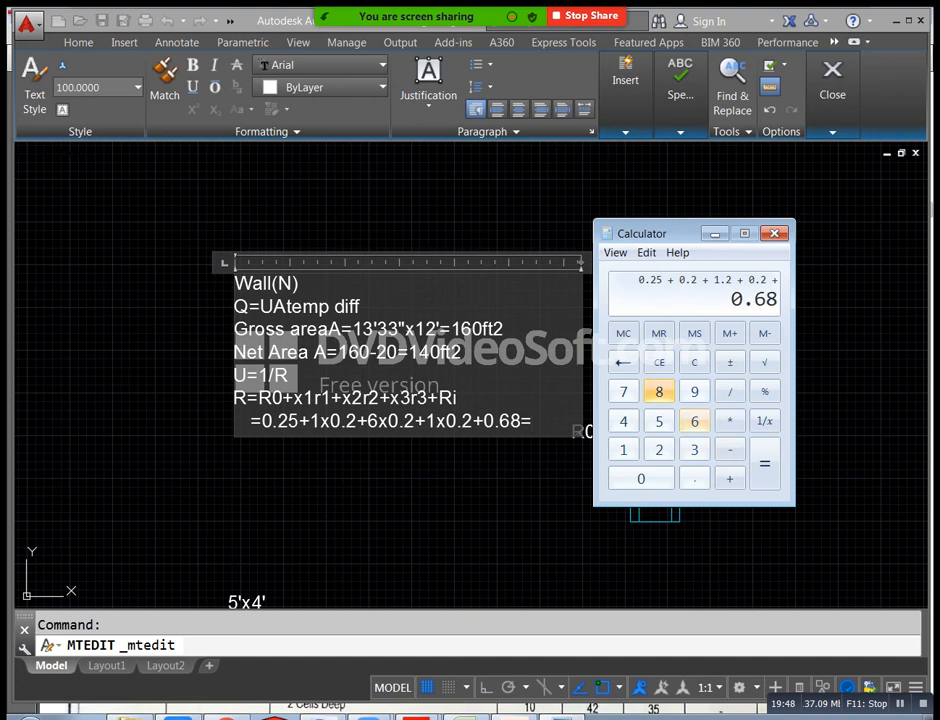
{"action": "key", "text": "Return"}
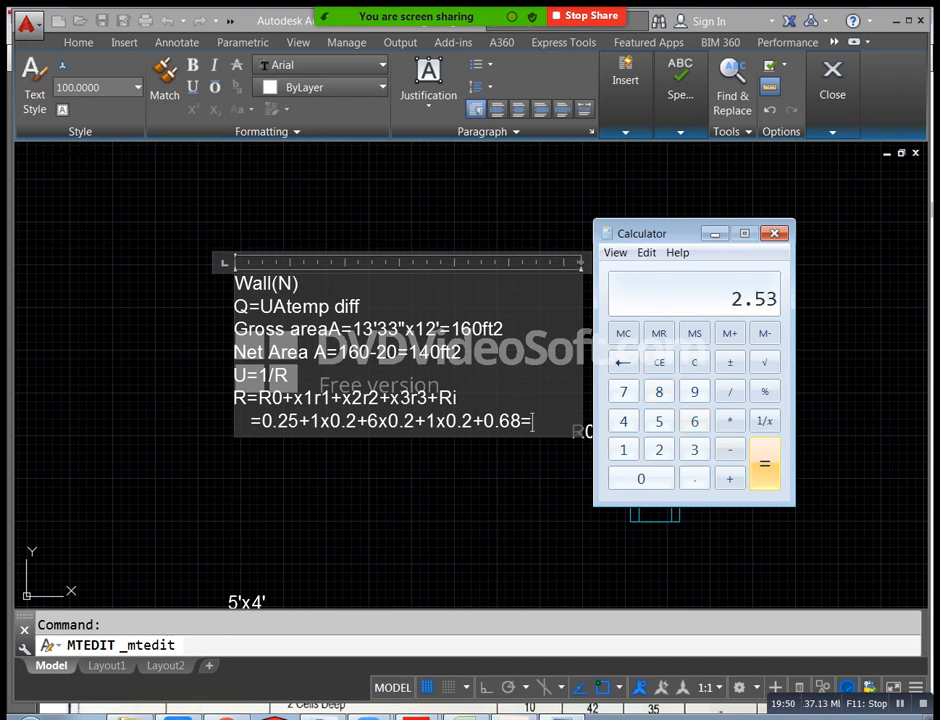
{"action": "left_click", "coordinate": [714, 233]}
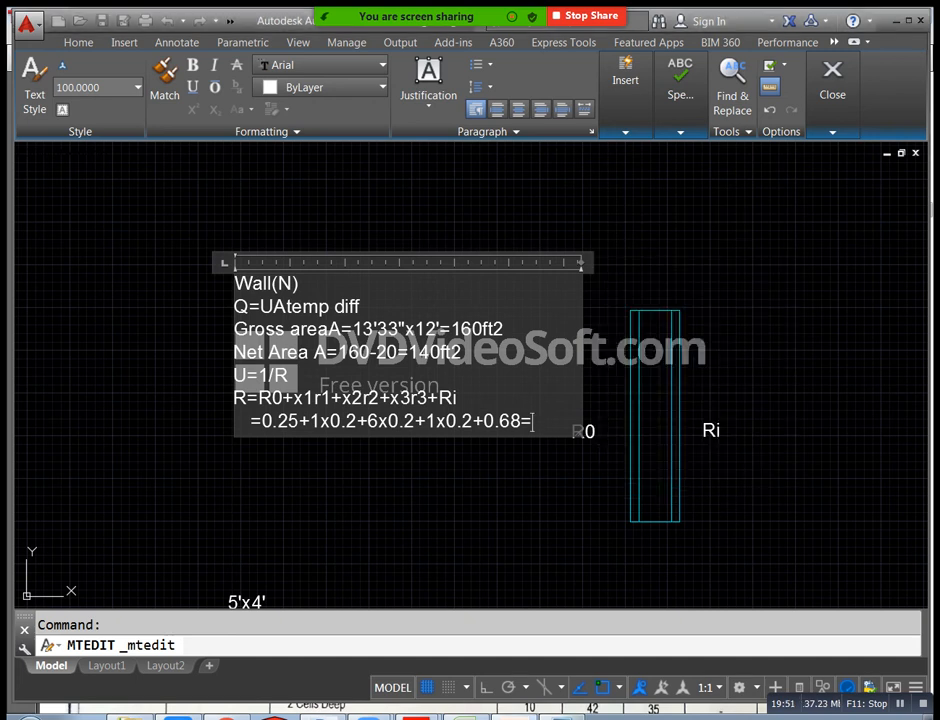
{"action": "type", "text": "2.53"}
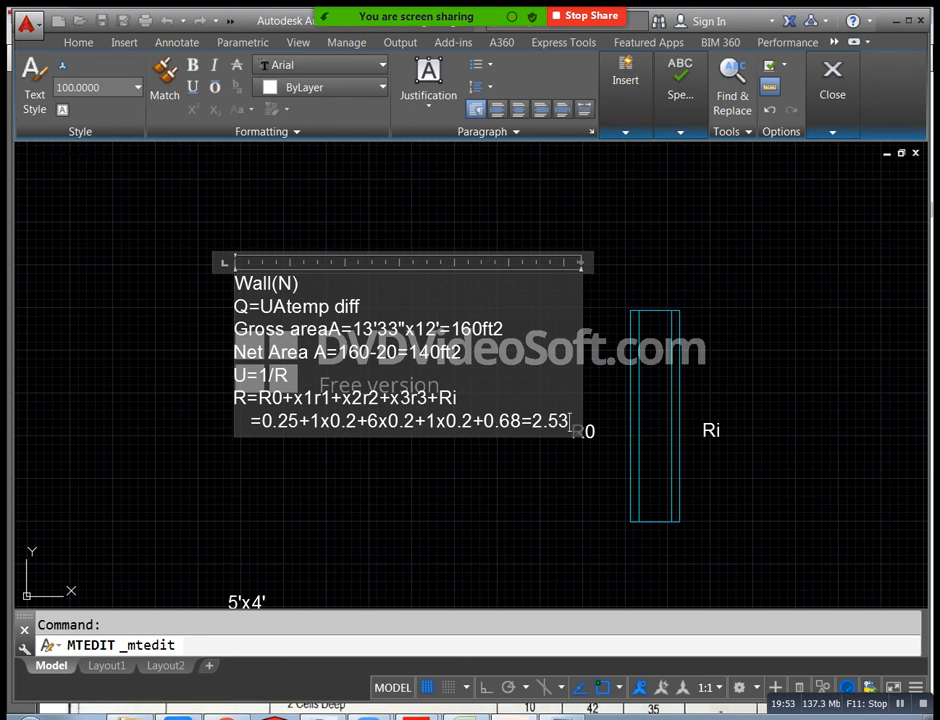
Add the line "U=1/2.53=" below the resistance calculation in the note
{"action": "key", "text": "Return"}
{"action": "type", "text": "="}
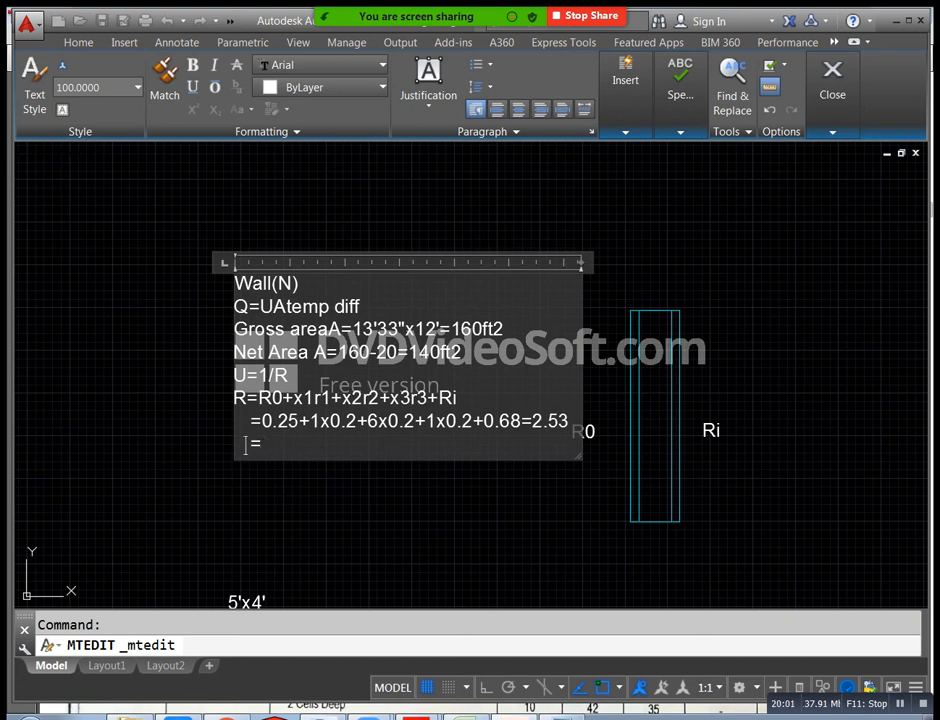
{"action": "left_click", "coordinate": [240, 447]}
{"action": "type", "text": "U"}
{"action": "key", "text": "Delete"}
{"action": "type", "text": "1/2.53="}
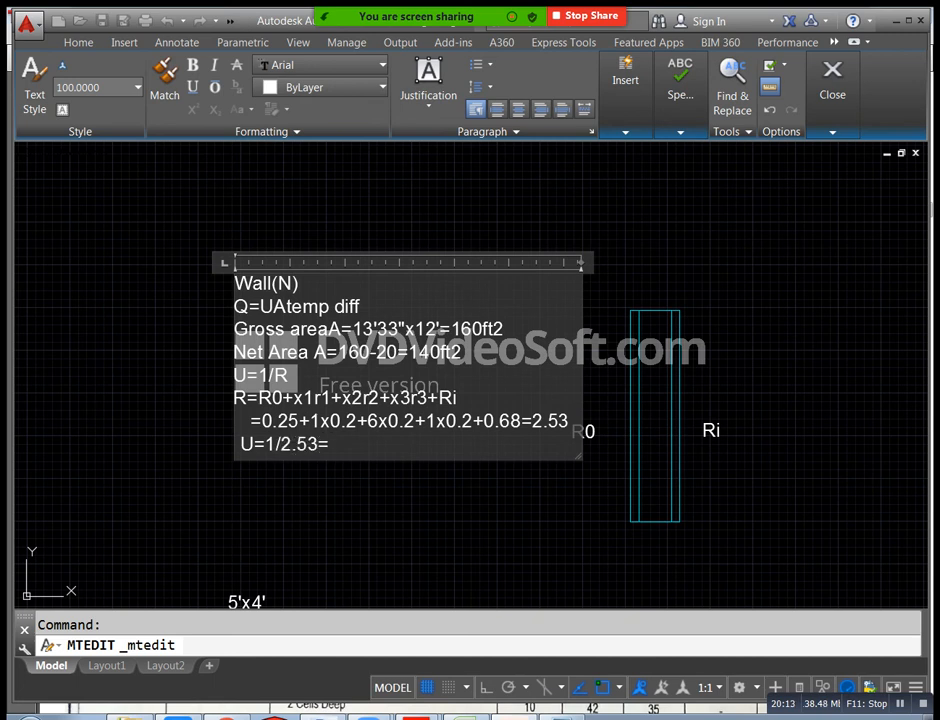
Divide 1 by 2.53 in Calculator, enter 0.39 as the U-value in the AutoCAD note, and start a new line
{"action": "key", "text": "alt+Tab"}
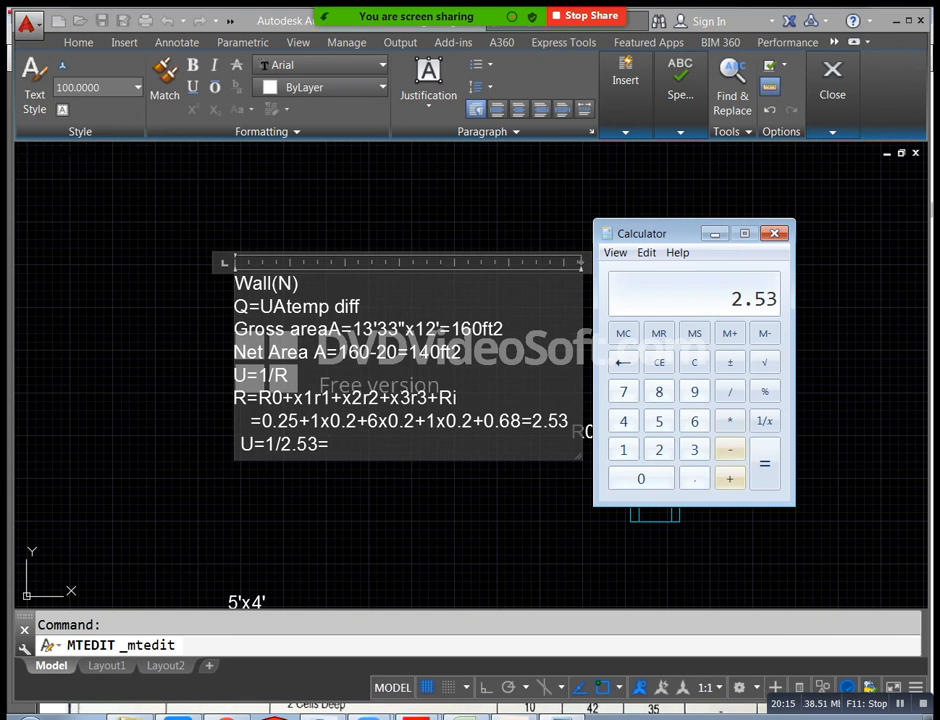
{"action": "left_click", "coordinate": [694, 362]}
{"action": "left_click", "coordinate": [623, 449]}
{"action": "left_click", "coordinate": [729, 391]}
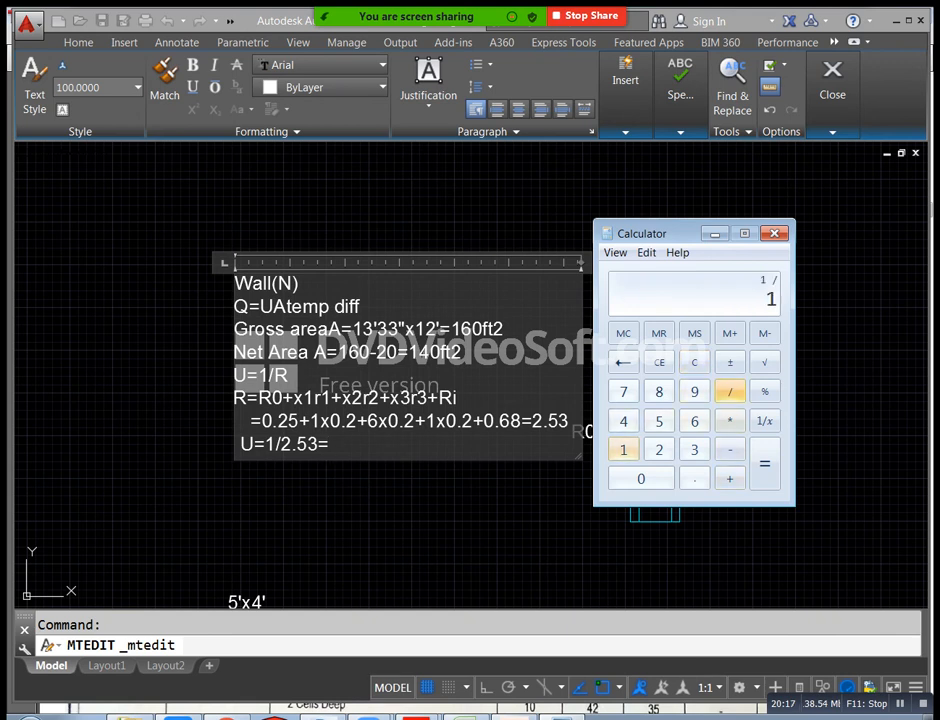
{"action": "left_click", "coordinate": [659, 449]}
{"action": "left_click", "coordinate": [694, 478]}
{"action": "left_click", "coordinate": [659, 420]}
{"action": "left_click", "coordinate": [694, 449]}
{"action": "left_click", "coordinate": [764, 463]}
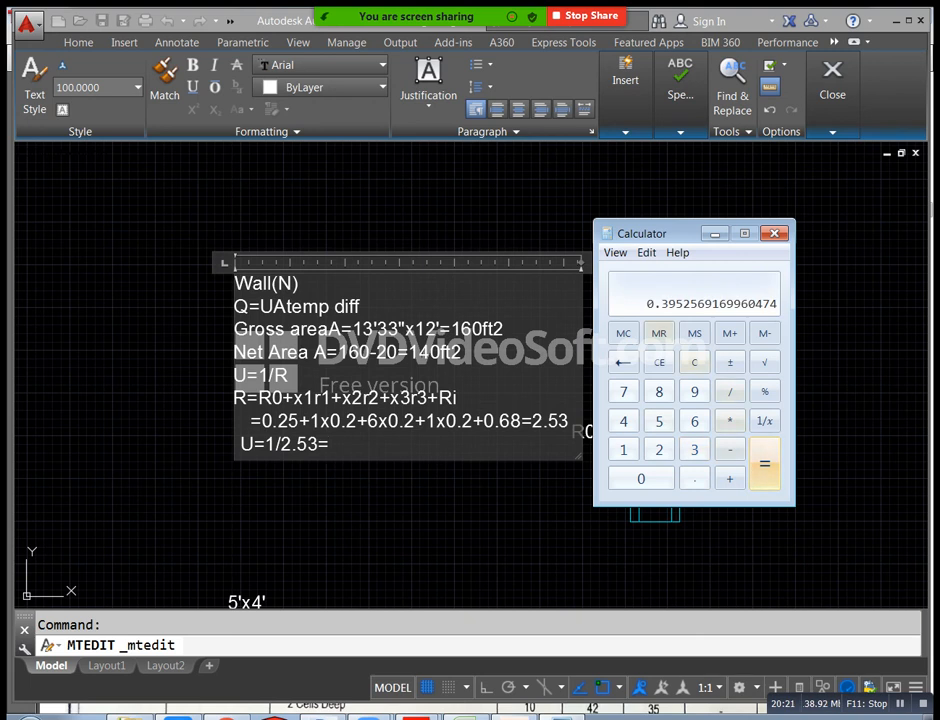
{"action": "key", "text": "alt+Tab"}
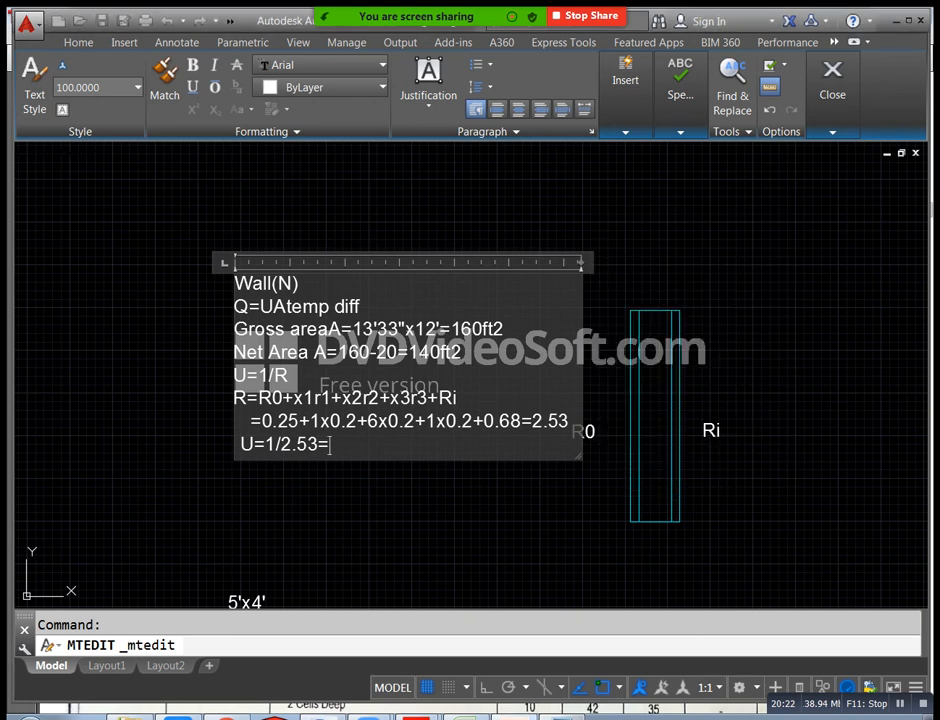
{"action": "type", "text": "0.39"}
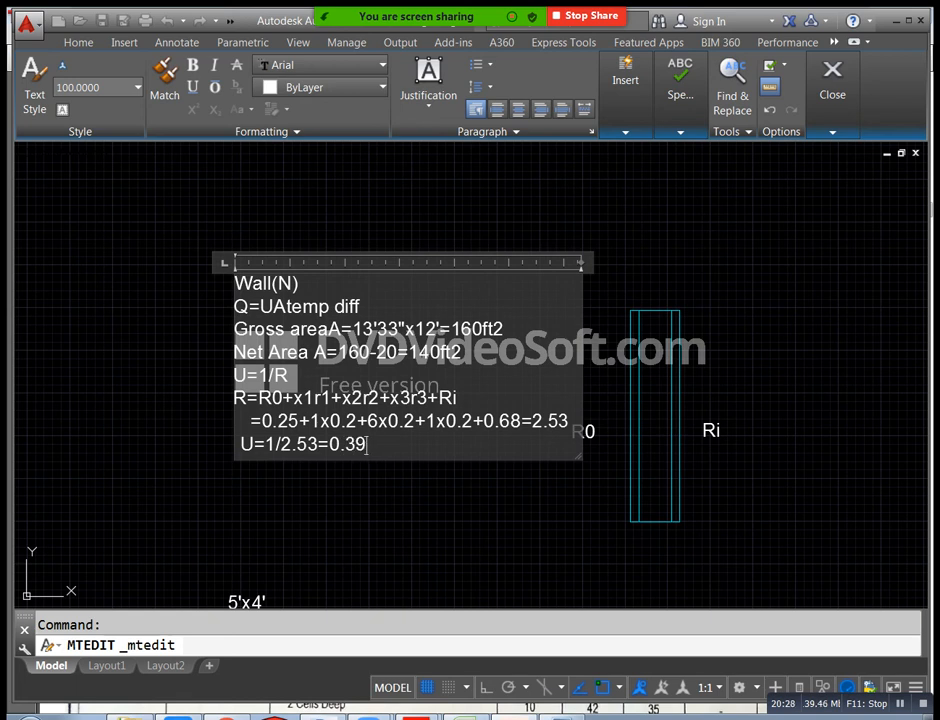
{"action": "key", "text": "Return"}
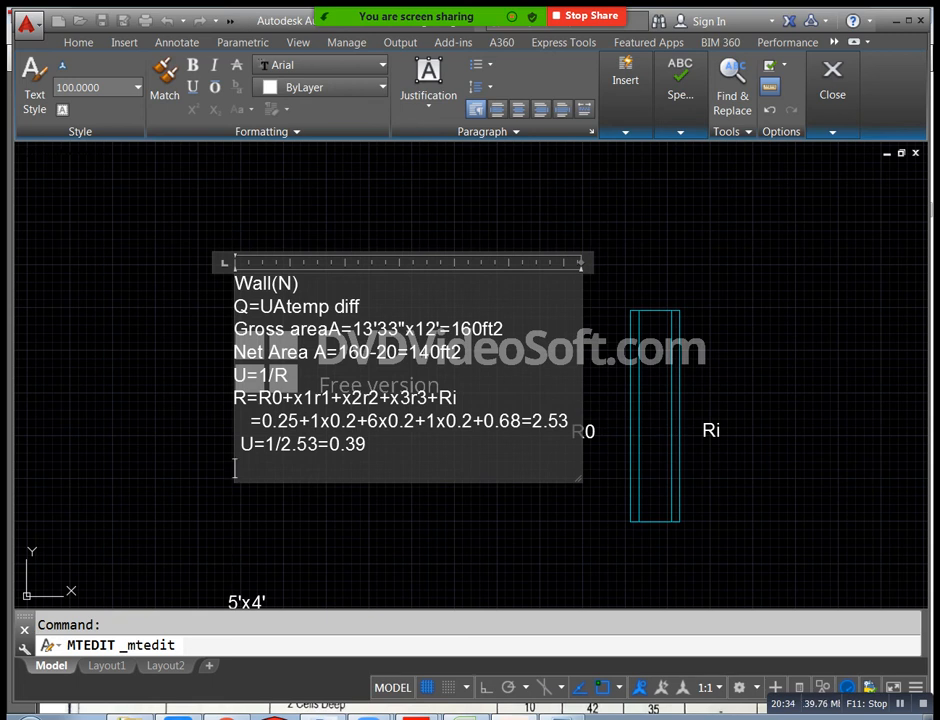
Add the line "Temp diff=" below the U-value calculation in the north wall note
{"action": "type", "text": "Temp"}
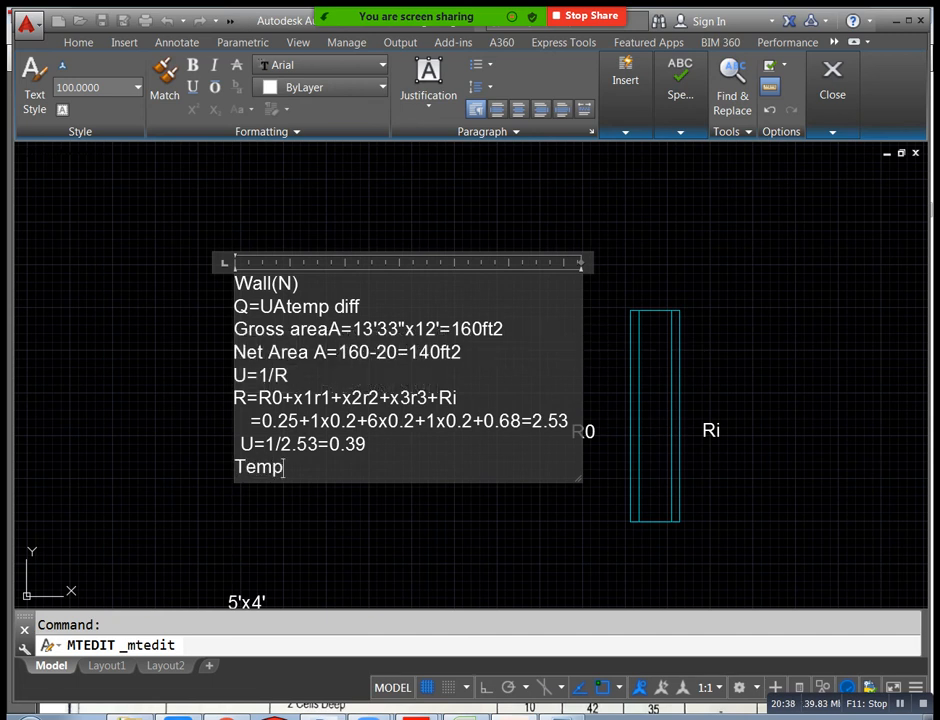
{"action": "type", "text": " diff="}
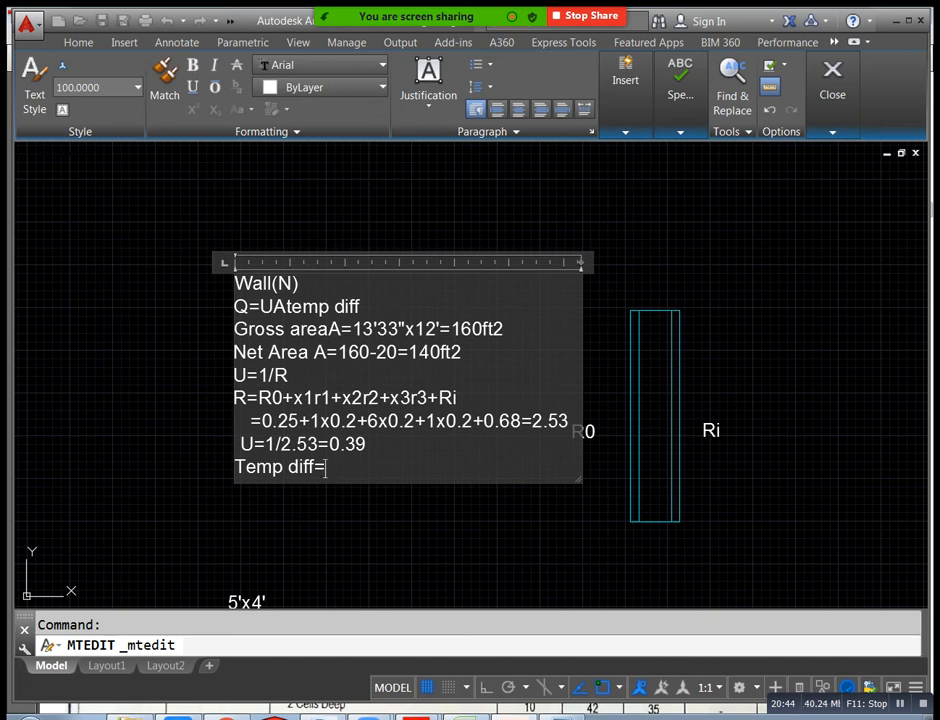
{"action": "scroll", "coordinate": [433, 513], "scroll_direction": "down", "scroll_amount": 5}
{"action": "scroll", "coordinate": [272, 505], "scroll_direction": "up", "scroll_amount": 1}
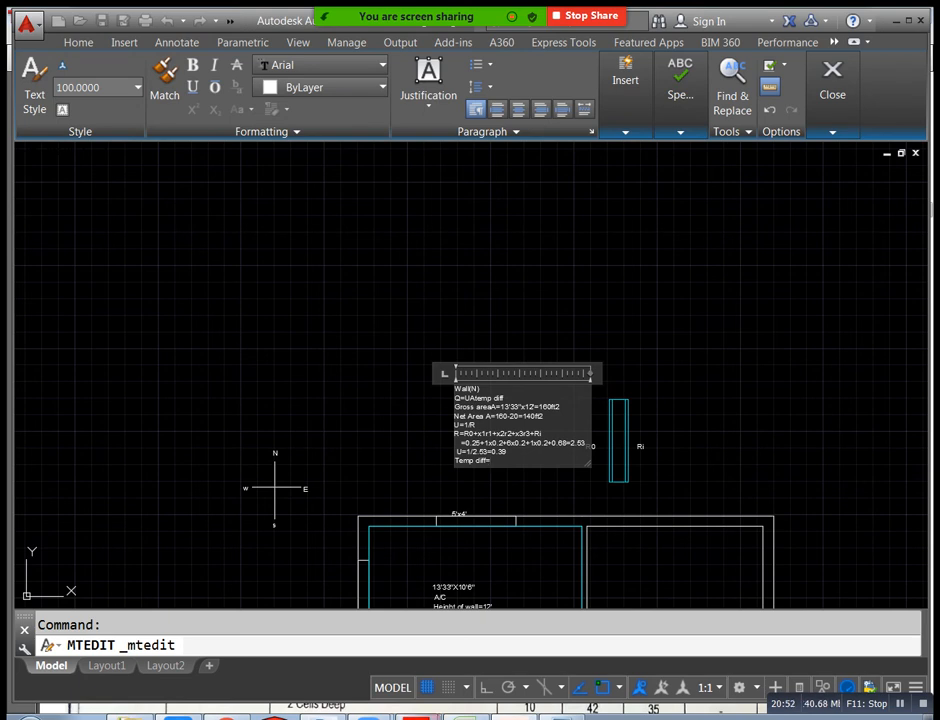
Switch to the HVAC Manual for designing PDF in Adobe Reader and look through its tables for the equivalent temperature differences of walls and roofs
{"action": "mouse_move", "coordinate": [415, 716]}
{"action": "left_click", "coordinate": [405, 690]}
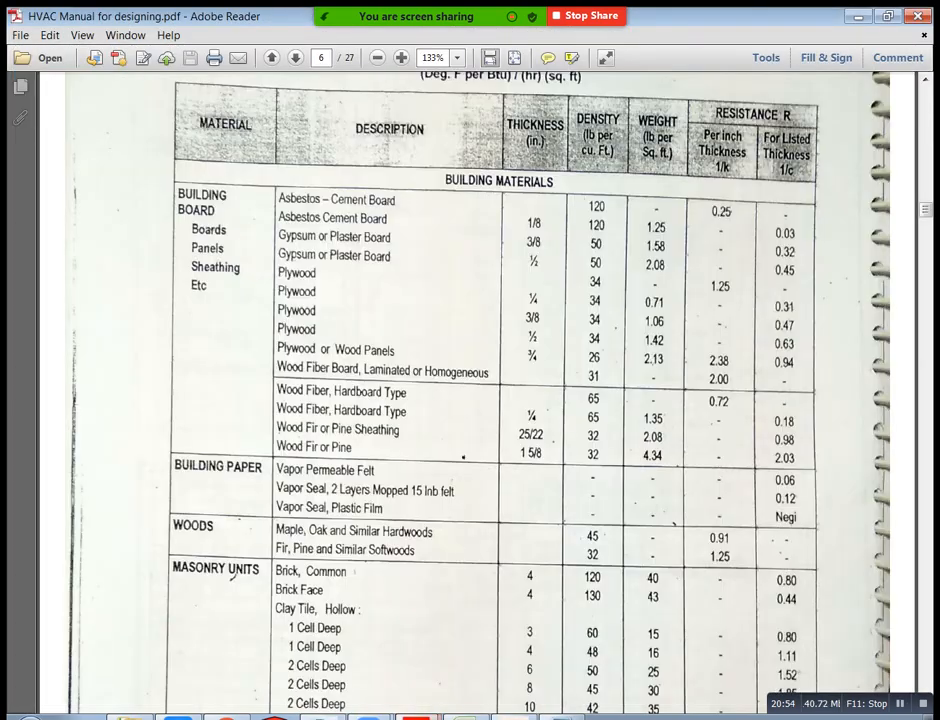
{"action": "scroll", "coordinate": [480, 400], "scroll_direction": "up", "scroll_amount": 15}
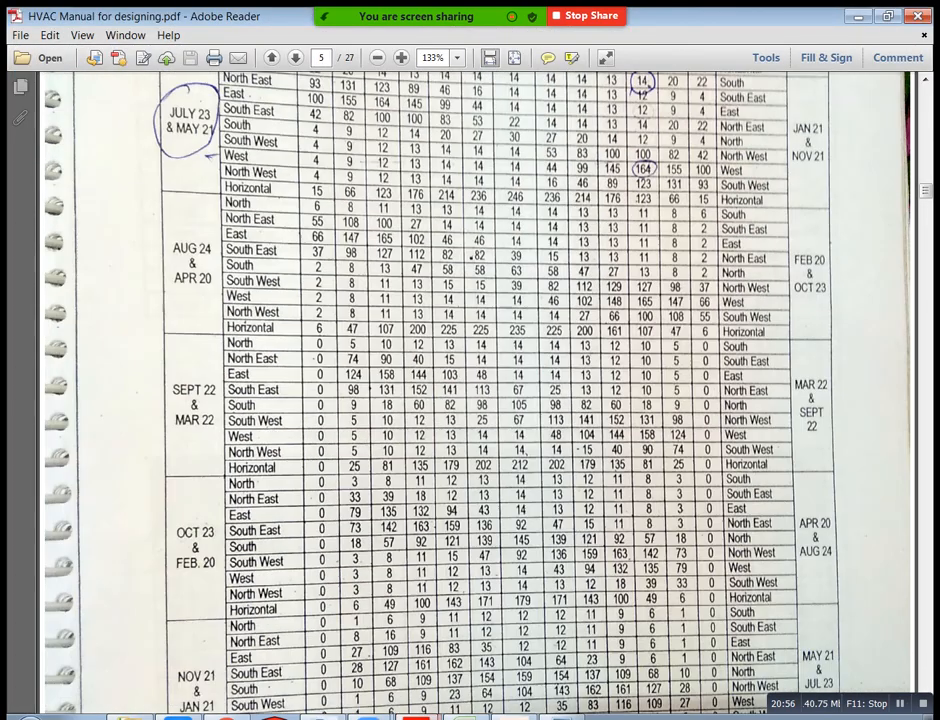
{"action": "scroll", "coordinate": [478, 400], "scroll_direction": "up", "scroll_amount": 3}
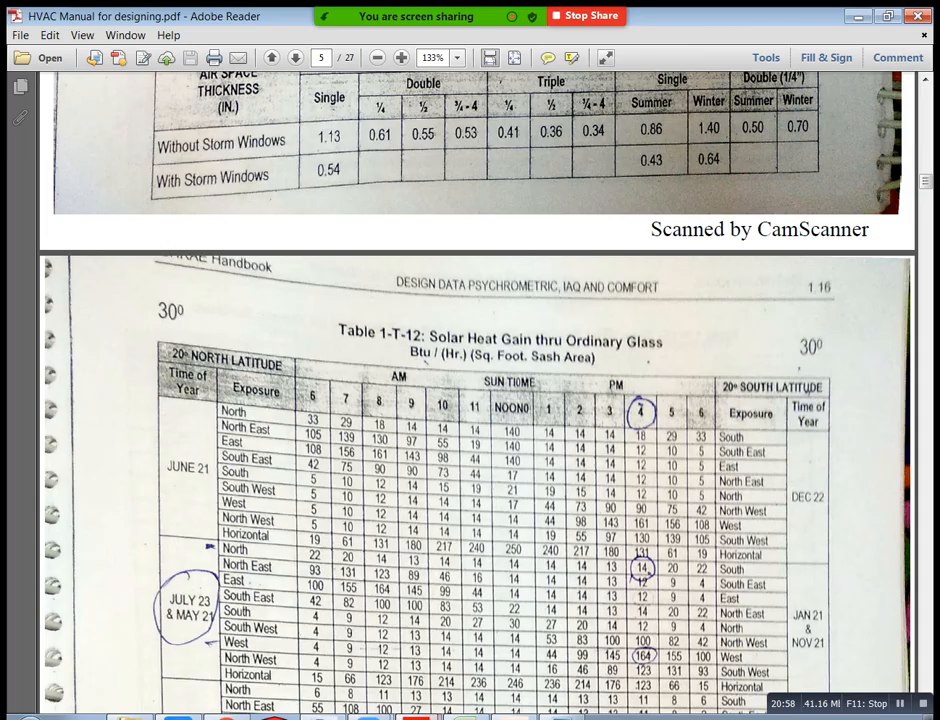
{"action": "scroll", "coordinate": [478, 400], "scroll_direction": "down", "scroll_amount": 20}
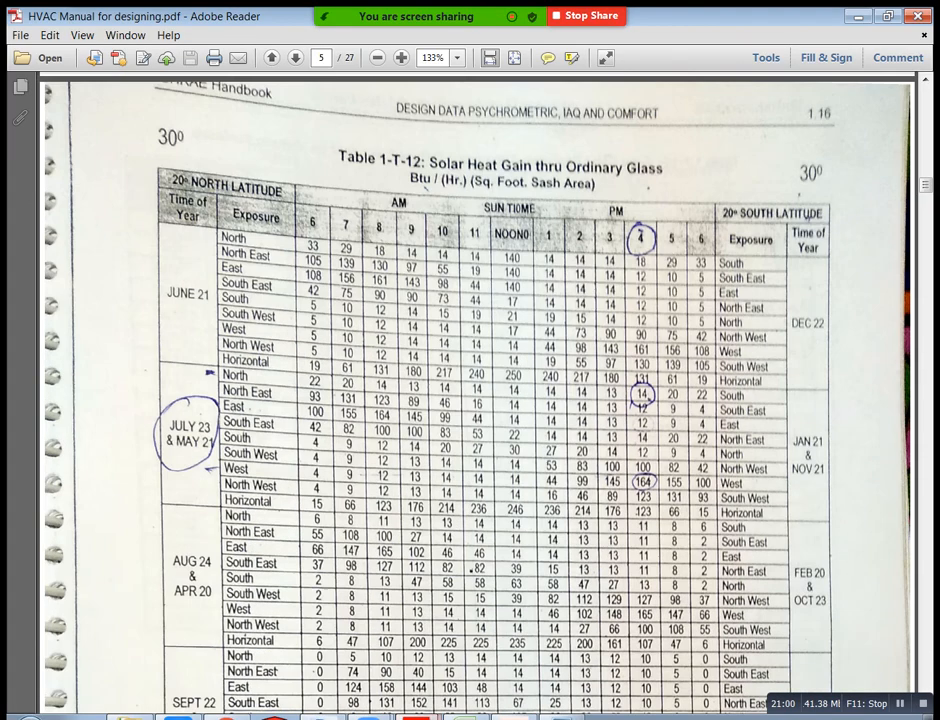
{"action": "scroll", "coordinate": [478, 400], "scroll_direction": "down", "scroll_amount": 20}
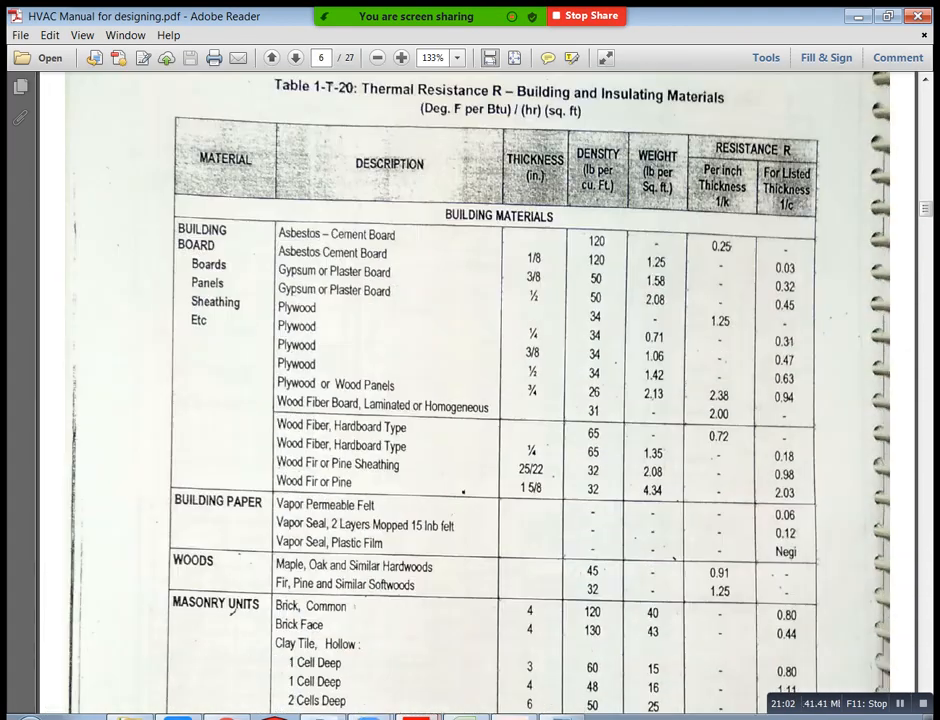
{"action": "scroll", "coordinate": [478, 400], "scroll_direction": "down", "scroll_amount": 20}
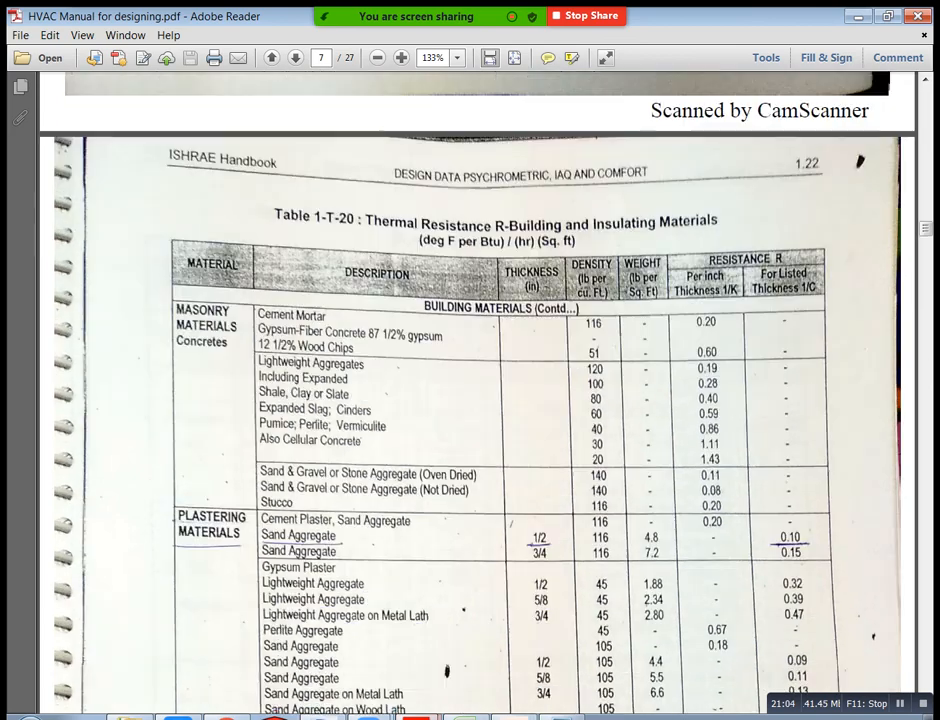
{"action": "scroll", "coordinate": [478, 400], "scroll_direction": "down", "scroll_amount": 20}
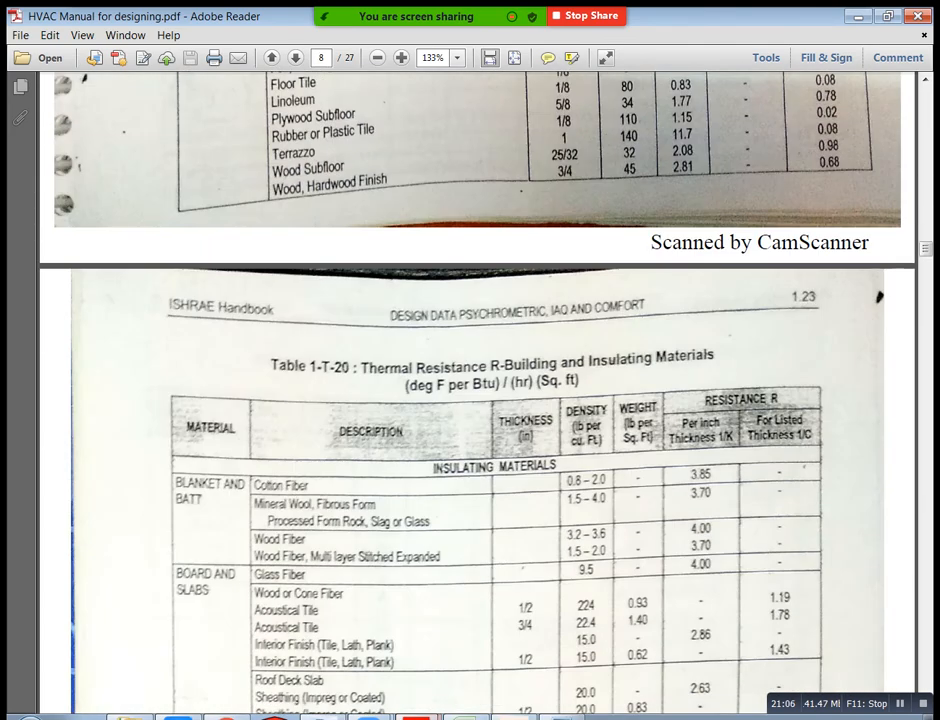
{"action": "scroll", "coordinate": [478, 400], "scroll_direction": "down", "scroll_amount": 20}
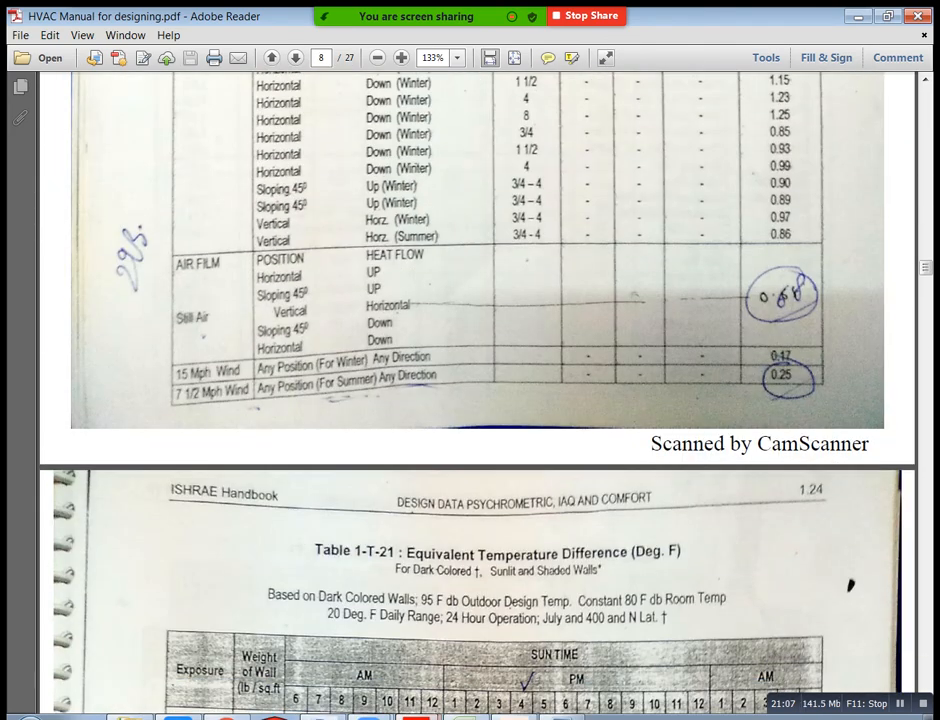
{"action": "scroll", "coordinate": [584, 482], "scroll_direction": "down", "scroll_amount": 10}
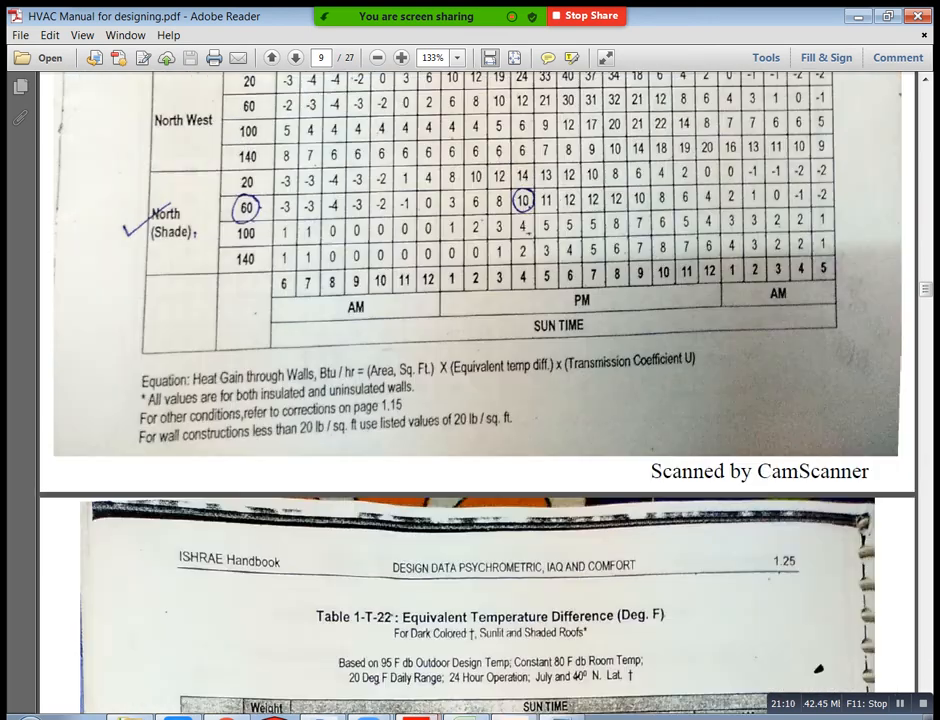
{"action": "scroll", "coordinate": [478, 400], "scroll_direction": "down", "scroll_amount": 3}
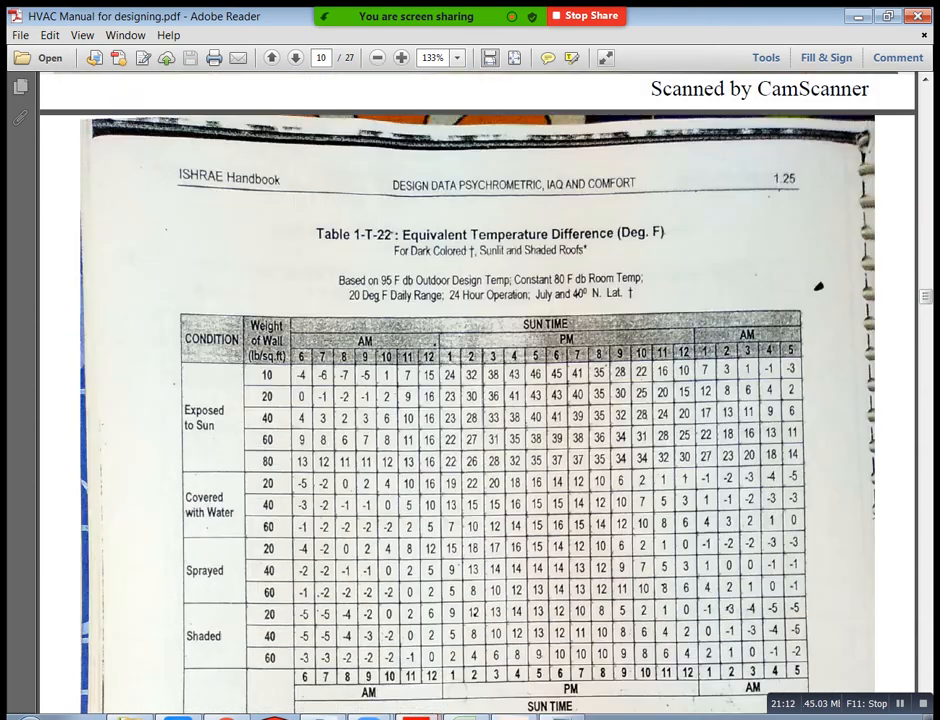
{"action": "scroll", "coordinate": [312, 546], "scroll_direction": "down", "scroll_amount": 7}
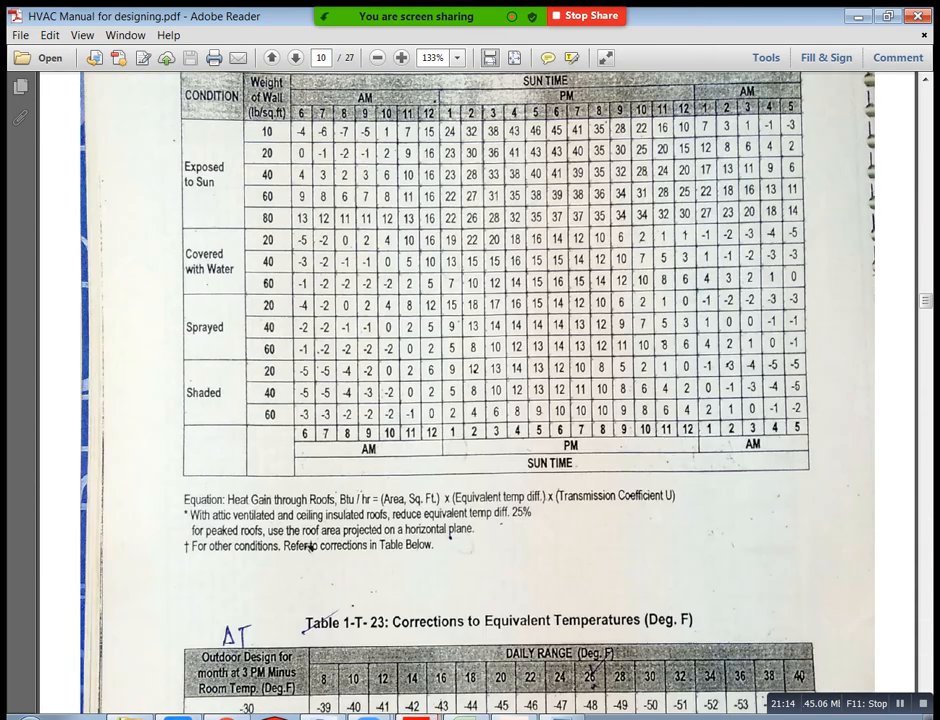
{"action": "scroll", "coordinate": [312, 546], "scroll_direction": "up", "scroll_amount": 15}
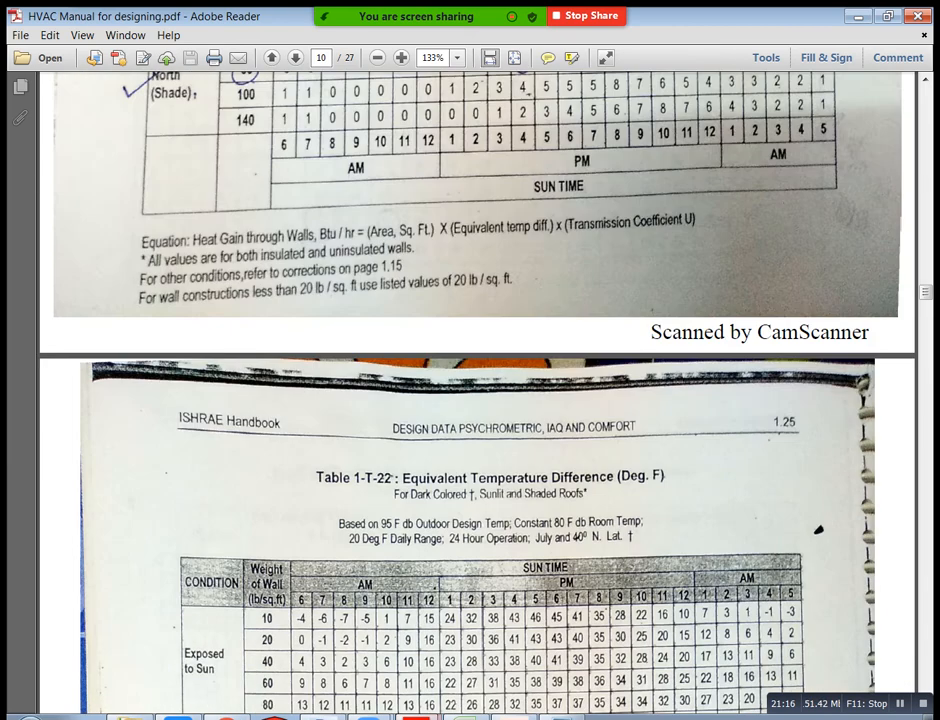
Go back from Table 1-T-21 to Table 1-T-20 and examine the weights of the plastering materials and masonry units
{"action": "scroll", "coordinate": [478, 400], "scroll_direction": "up", "scroll_amount": 20}
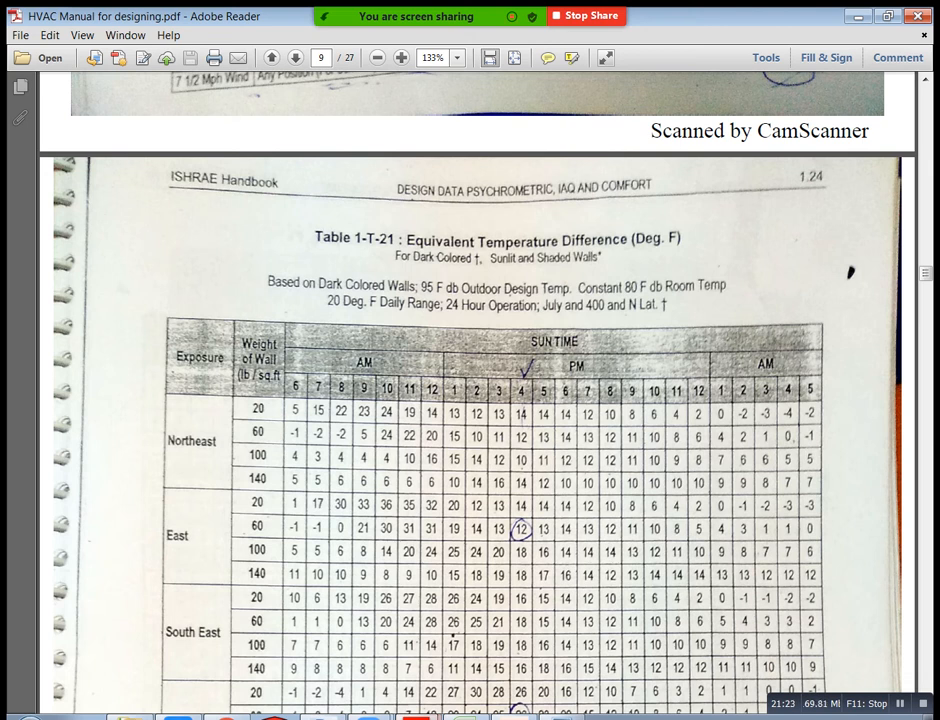
{"action": "scroll", "coordinate": [470, 400], "scroll_direction": "up", "scroll_amount": 10}
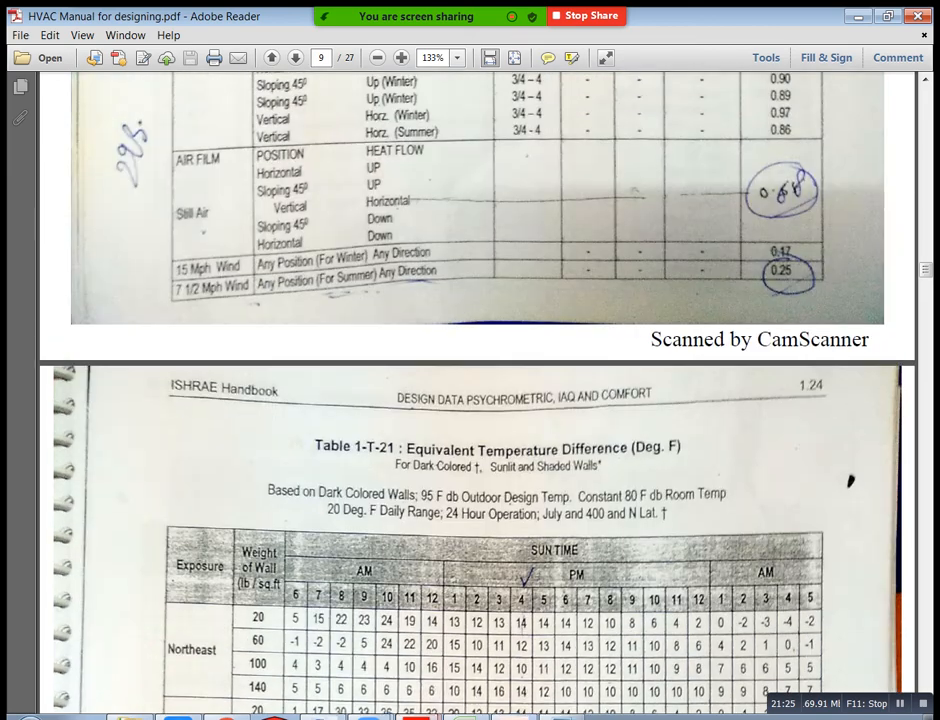
{"action": "scroll", "coordinate": [470, 390], "scroll_direction": "up", "scroll_amount": 10}
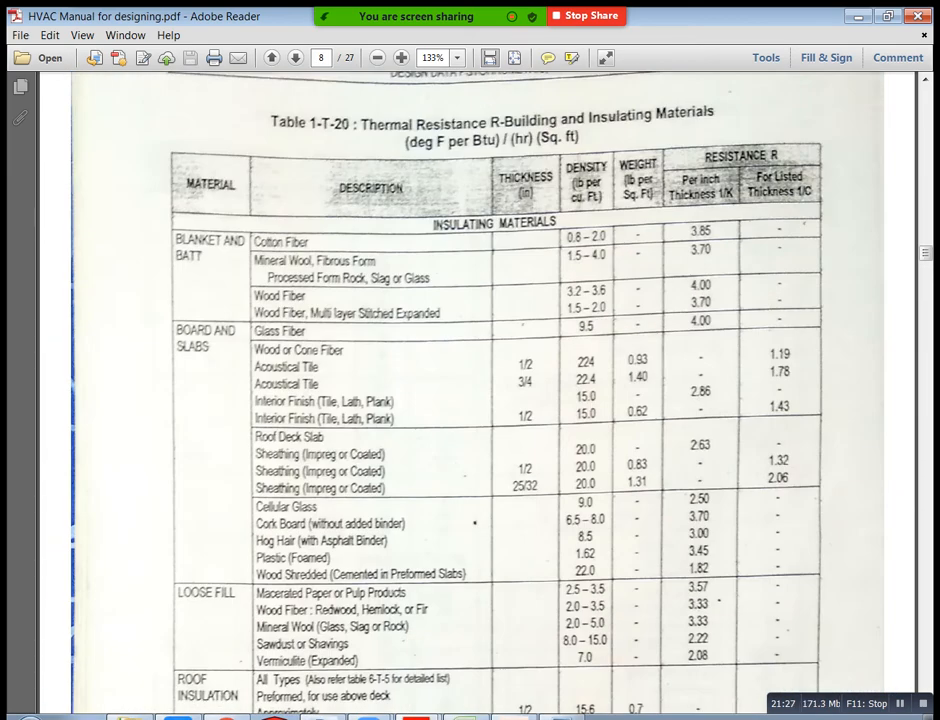
{"action": "scroll", "coordinate": [470, 400], "scroll_direction": "up", "scroll_amount": 8}
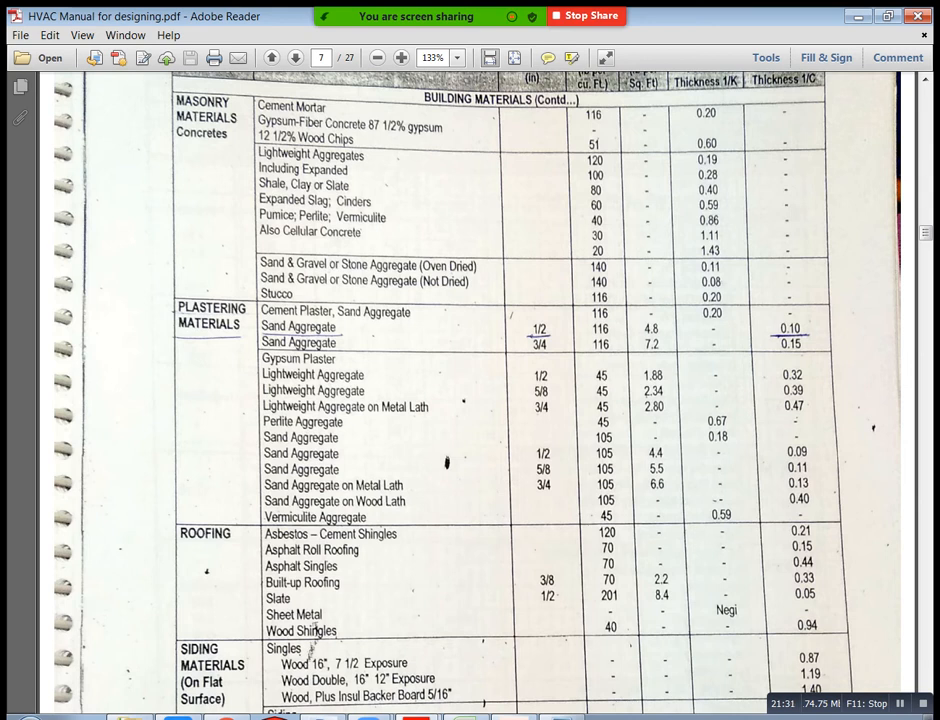
{"action": "scroll", "coordinate": [470, 400], "scroll_direction": "up", "scroll_amount": 2}
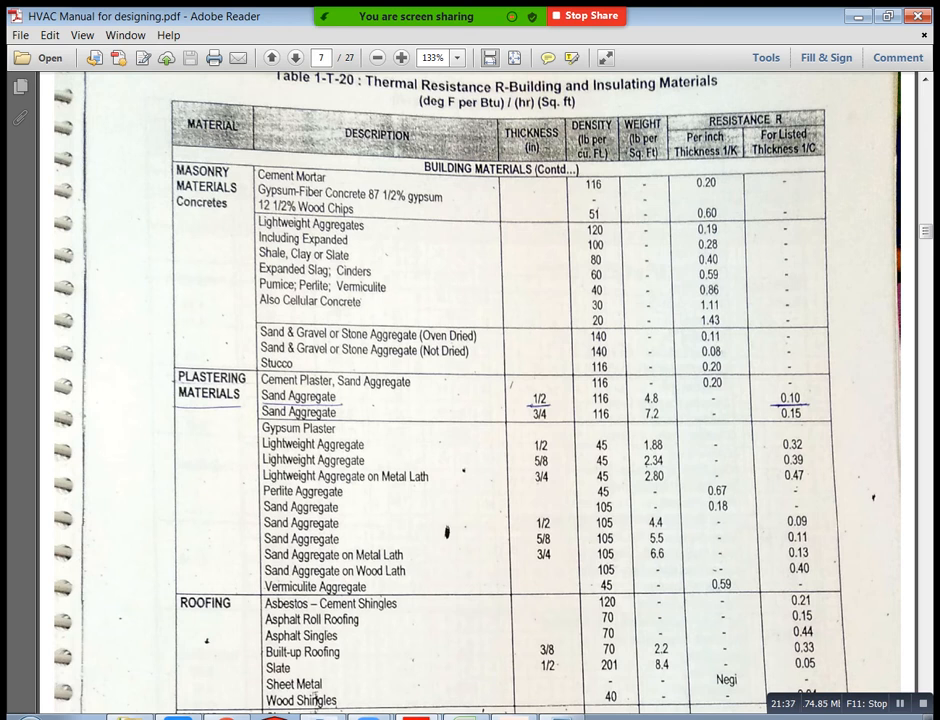
{"action": "scroll", "coordinate": [470, 390], "scroll_direction": "up", "scroll_amount": 12}
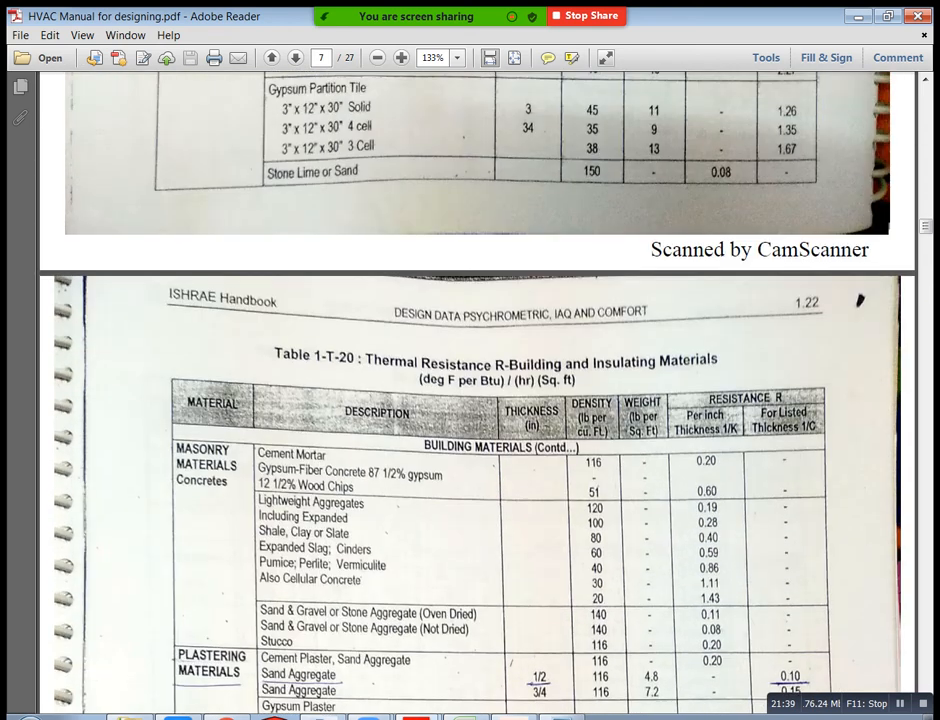
{"action": "scroll", "coordinate": [470, 390], "scroll_direction": "up", "scroll_amount": 5}
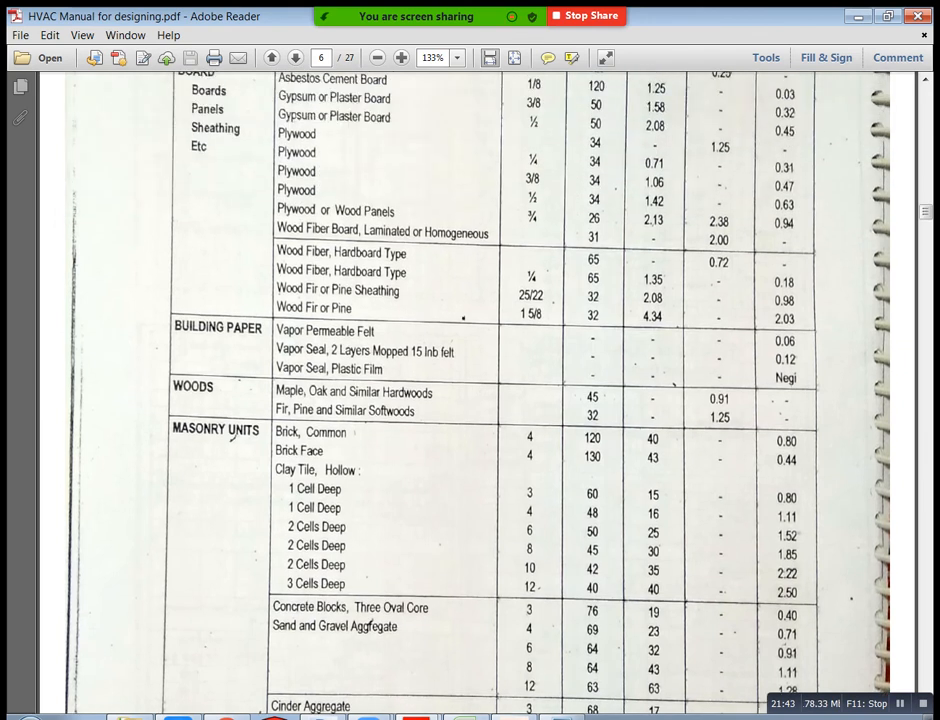
{"action": "scroll", "coordinate": [470, 390], "scroll_direction": "up", "scroll_amount": 3}
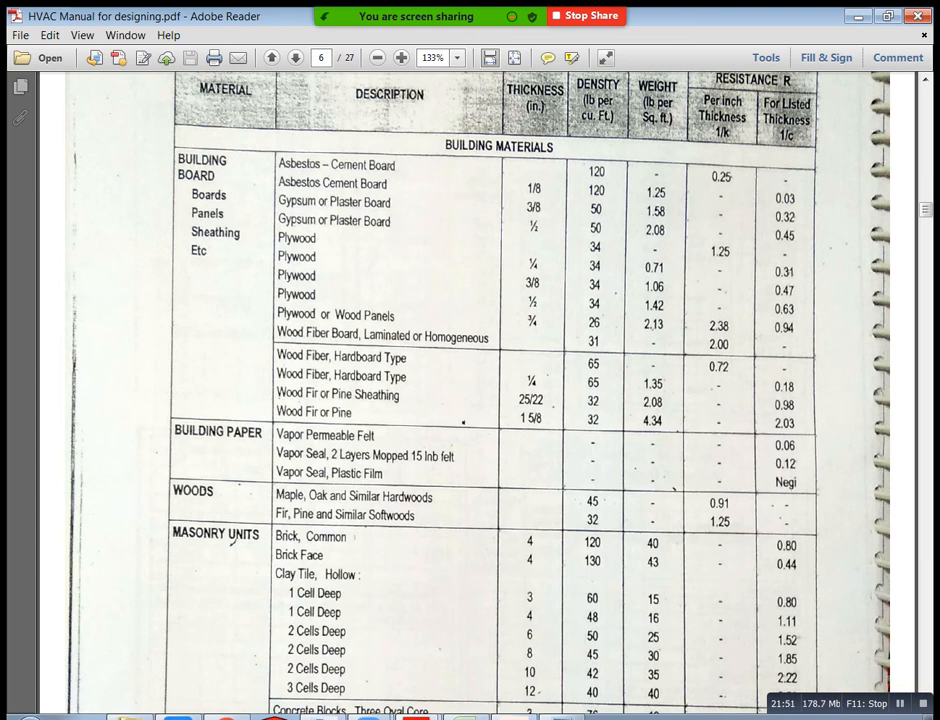
Recheck the note in AutoCAD, return to the HVAC manual, and examine Table 1-T-21 for the shaded north wall at 60 lb/sq.ft and 4 PM
{"action": "key", "text": "alt+Tab"}
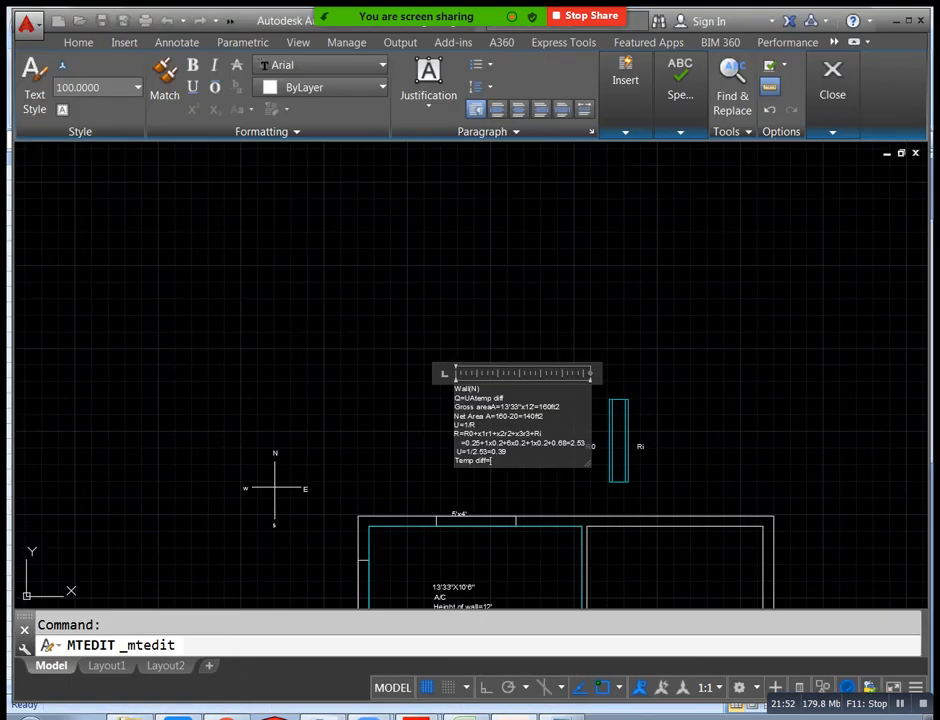
{"action": "scroll", "coordinate": [524, 463], "scroll_direction": "up", "scroll_amount": 5}
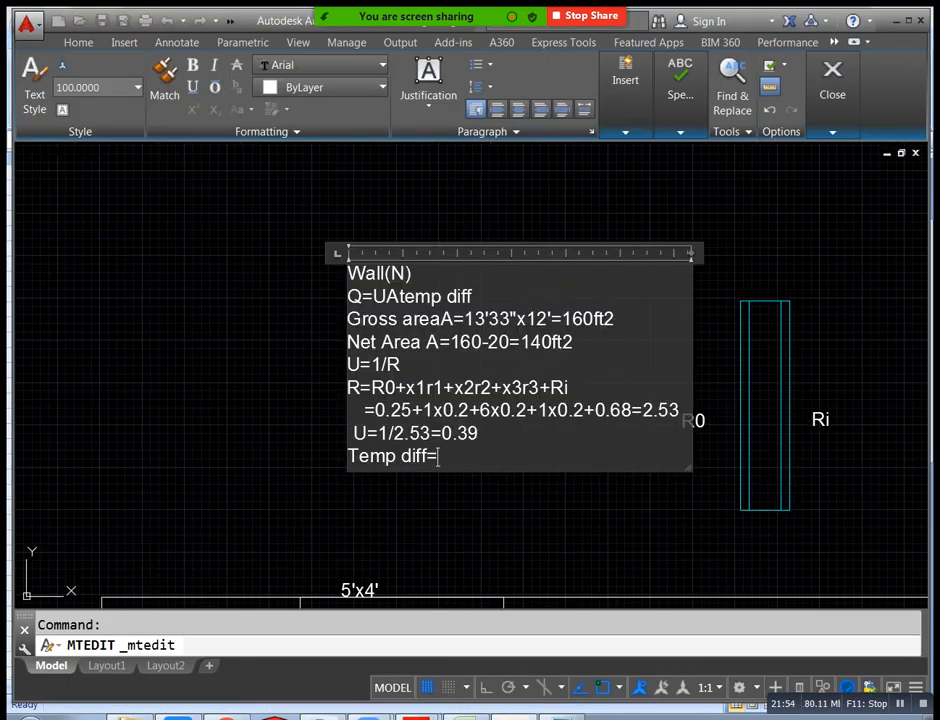
{"action": "mouse_move", "coordinate": [418, 716]}
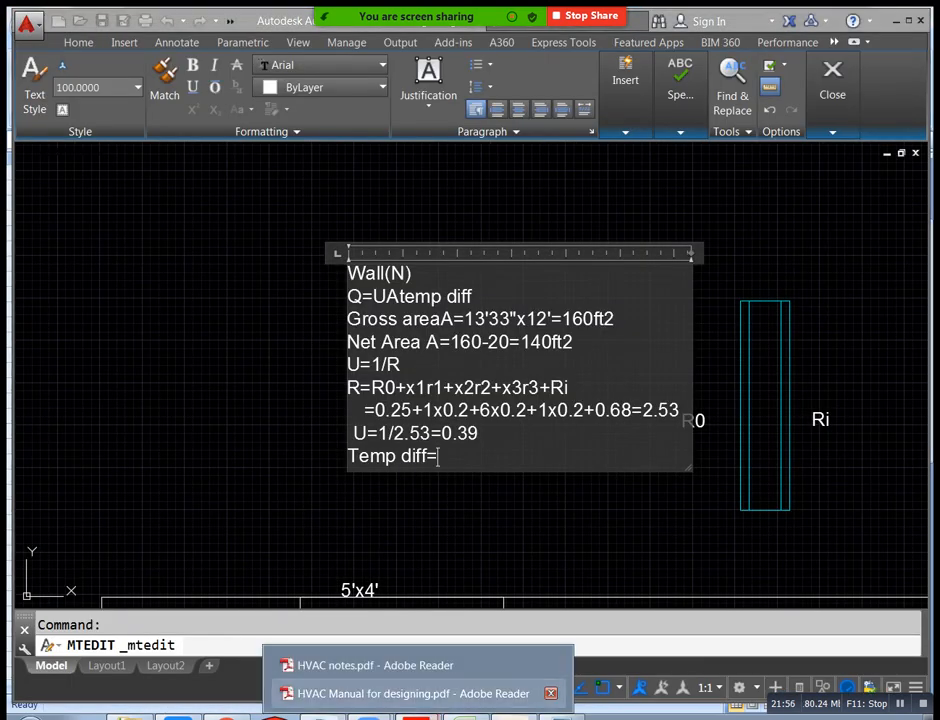
{"action": "left_click", "coordinate": [410, 693]}
{"action": "scroll", "coordinate": [318, 394], "scroll_direction": "down", "scroll_amount": 10}
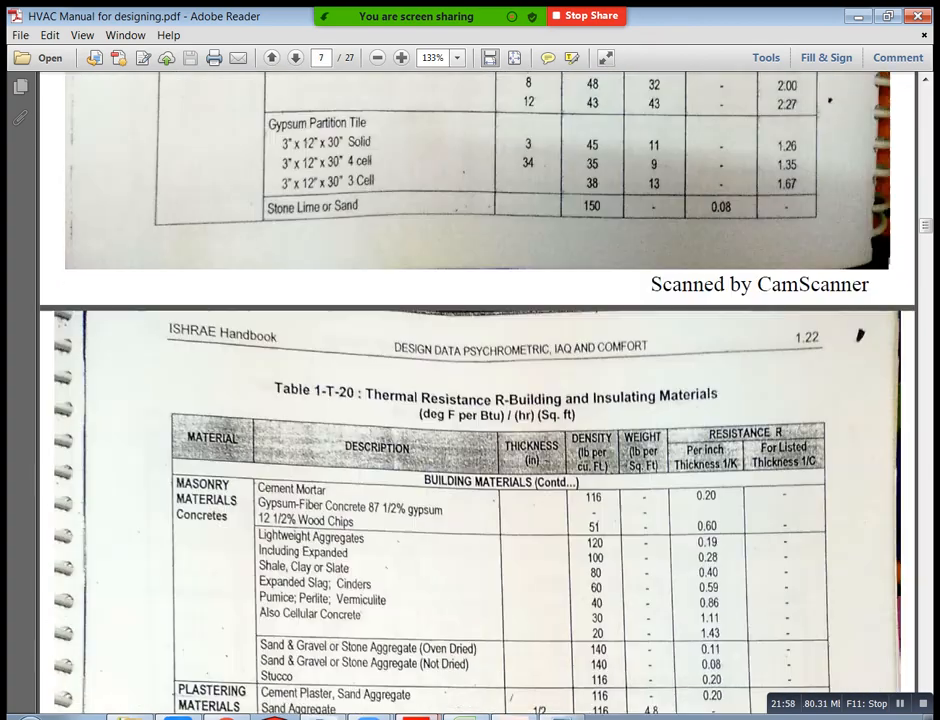
{"action": "scroll", "coordinate": [314, 245], "scroll_direction": "down", "scroll_amount": 20}
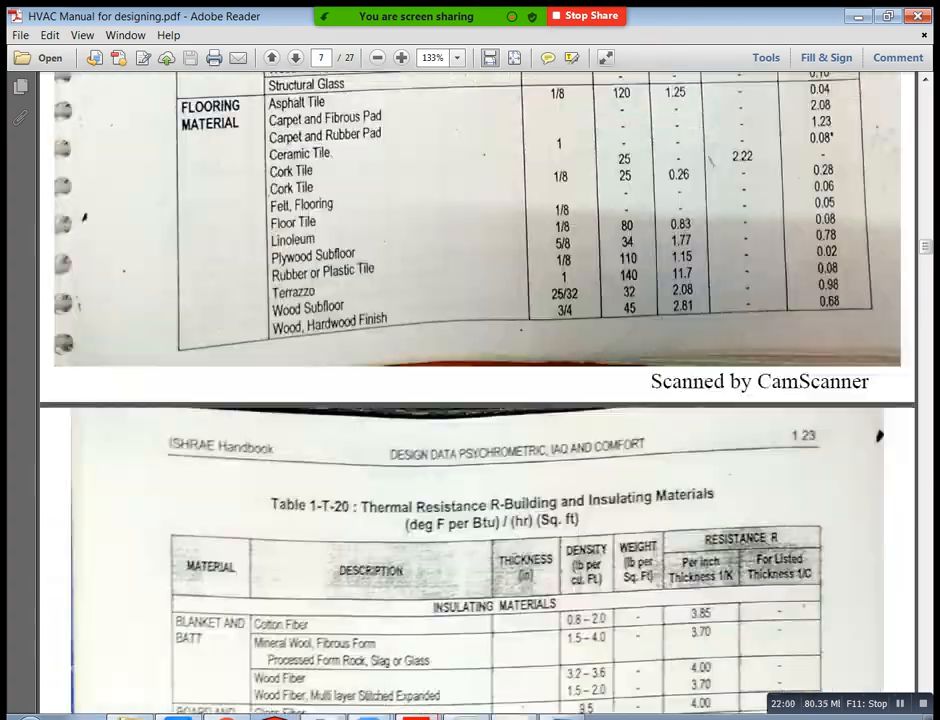
{"action": "scroll", "coordinate": [470, 390], "scroll_direction": "down", "scroll_amount": 15}
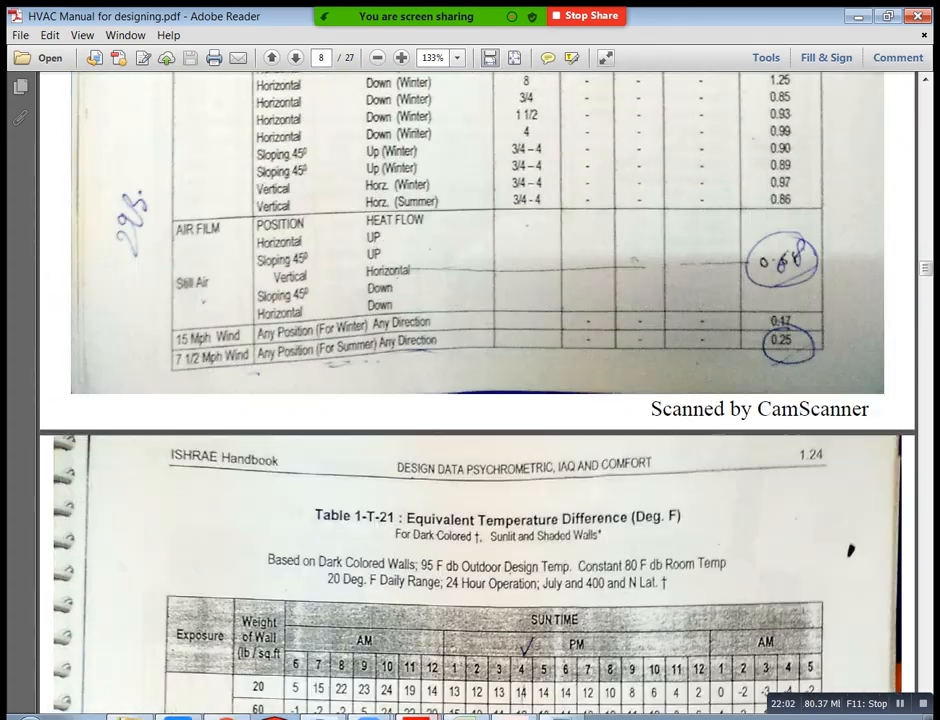
{"action": "scroll", "coordinate": [470, 390], "scroll_direction": "up", "scroll_amount": 4}
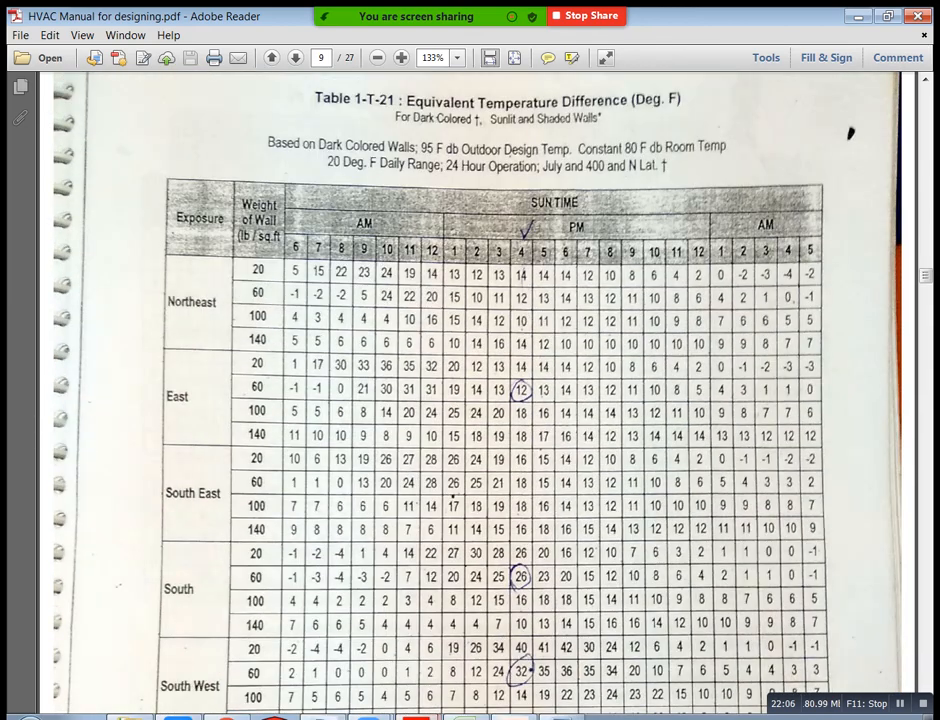
{"action": "scroll", "coordinate": [470, 390], "scroll_direction": "down", "scroll_amount": 11}
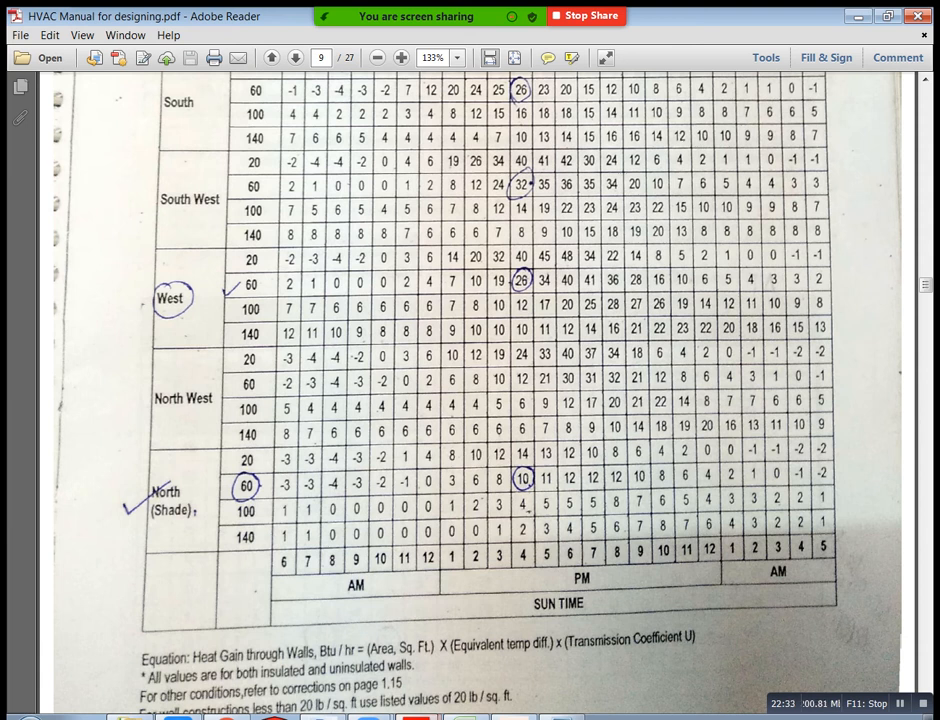
Trace the 60 lb/sq.ft Exposed to Sun row to 4 PM in roof Table 1-T-22, and examine the corrections in Table 1-T-23
{"action": "scroll", "coordinate": [470, 380], "scroll_direction": "down", "scroll_amount": 3}
{"action": "scroll", "coordinate": [470, 380], "scroll_direction": "down", "scroll_amount": 10}
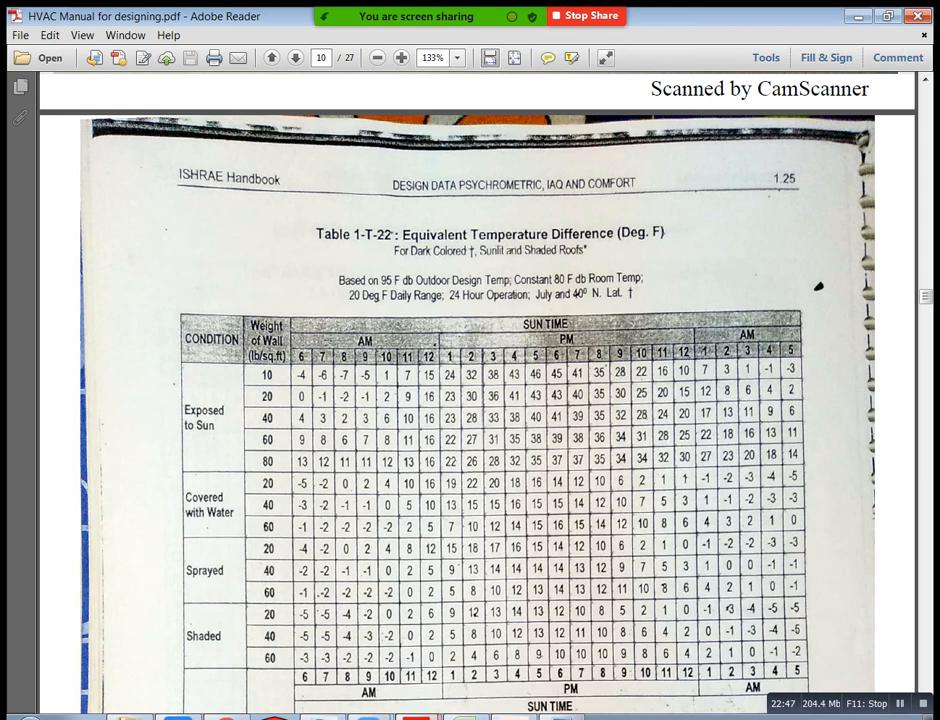
{"action": "left_click_drag", "start_coordinate": [262, 444], "coordinate": [518, 440]}
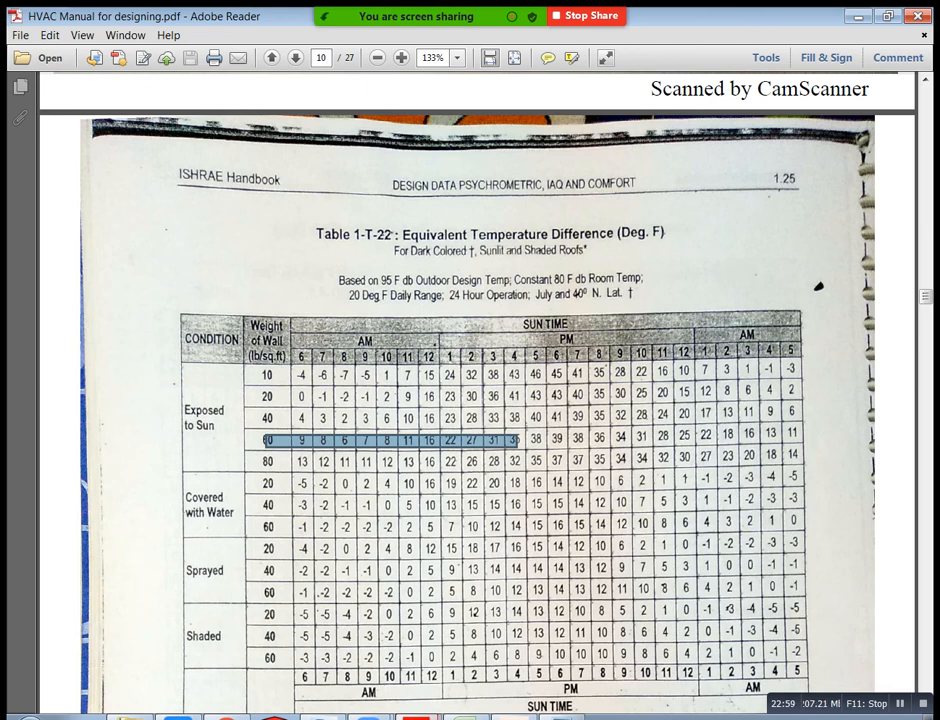
{"action": "left_click", "coordinate": [518, 441]}
{"action": "scroll", "coordinate": [478, 400], "scroll_direction": "down", "scroll_amount": 10}
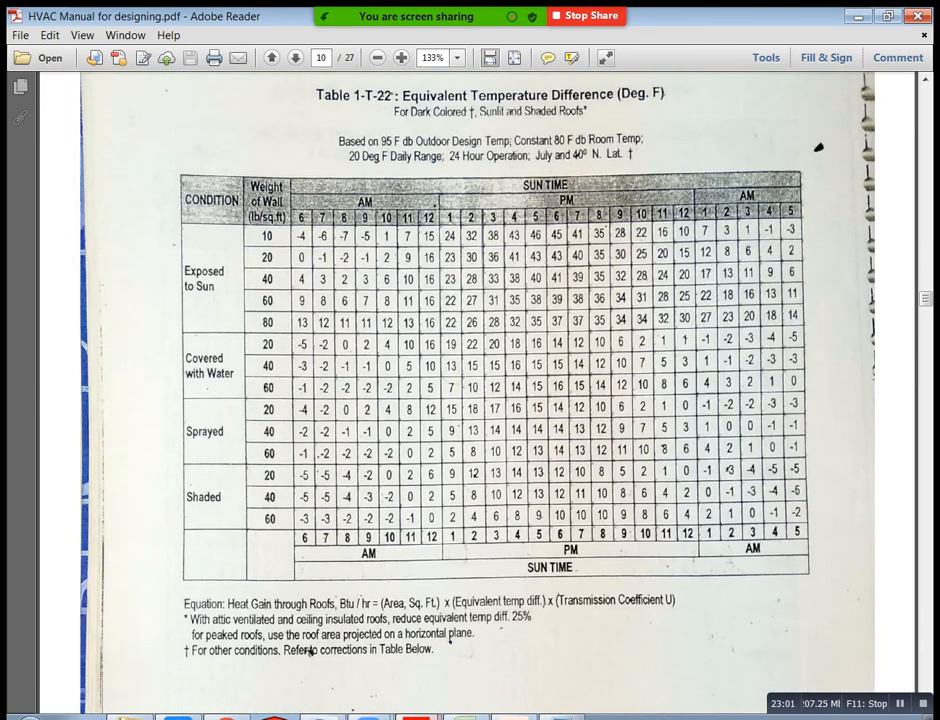
{"action": "scroll", "coordinate": [478, 400], "scroll_direction": "down", "scroll_amount": 2}
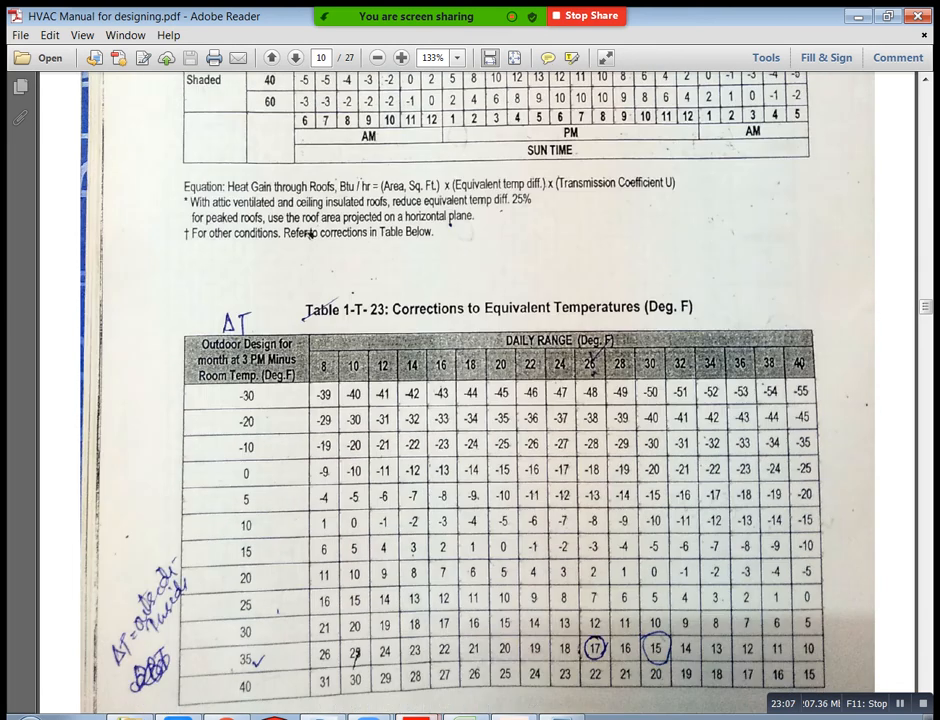
Look up Hyderabad's daily range in Table 1-T-2 on page 2 of the manual and return to page 10
{"action": "scroll", "coordinate": [470, 400], "scroll_direction": "down", "scroll_amount": 1}
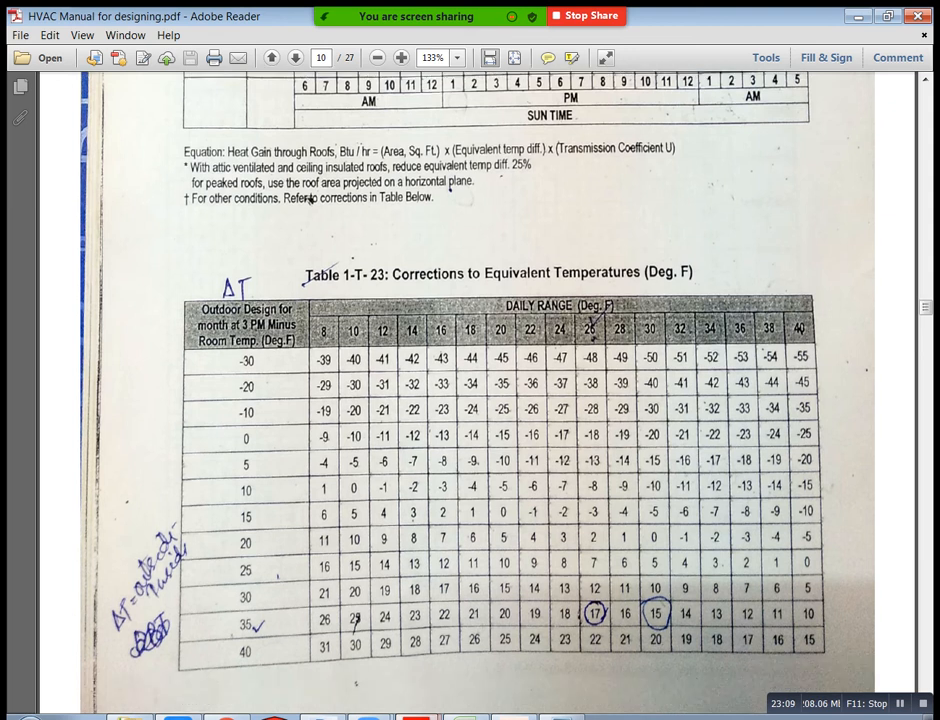
{"action": "left_click", "coordinate": [321, 58]}
{"action": "type", "text": "2"}
{"action": "key", "text": "Return"}
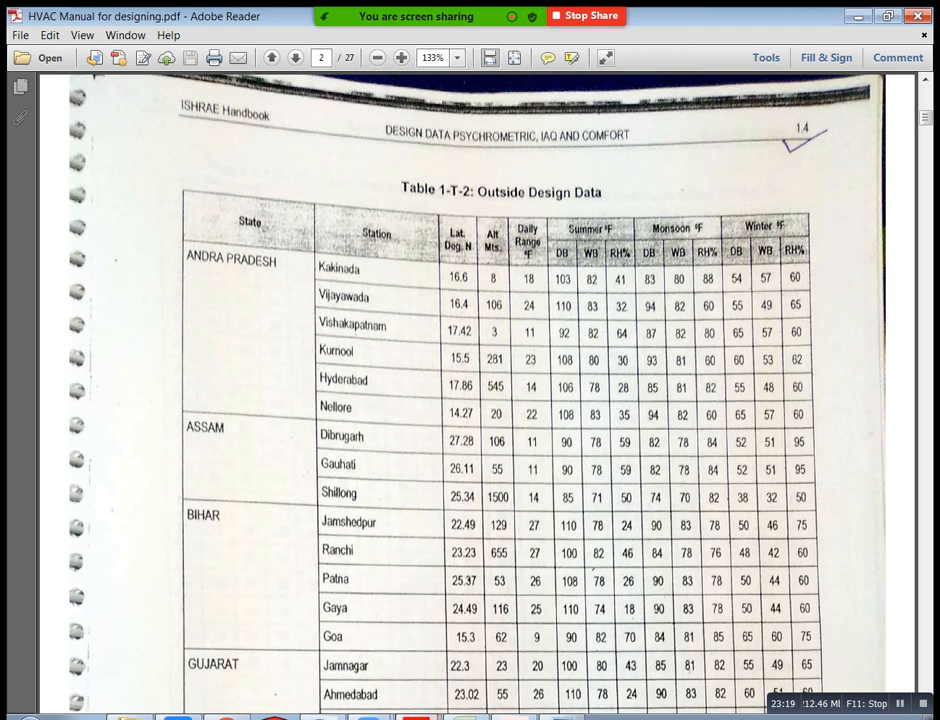
{"action": "left_click", "coordinate": [322, 57]}
{"action": "type", "text": "10"}
{"action": "key", "text": "Return"}
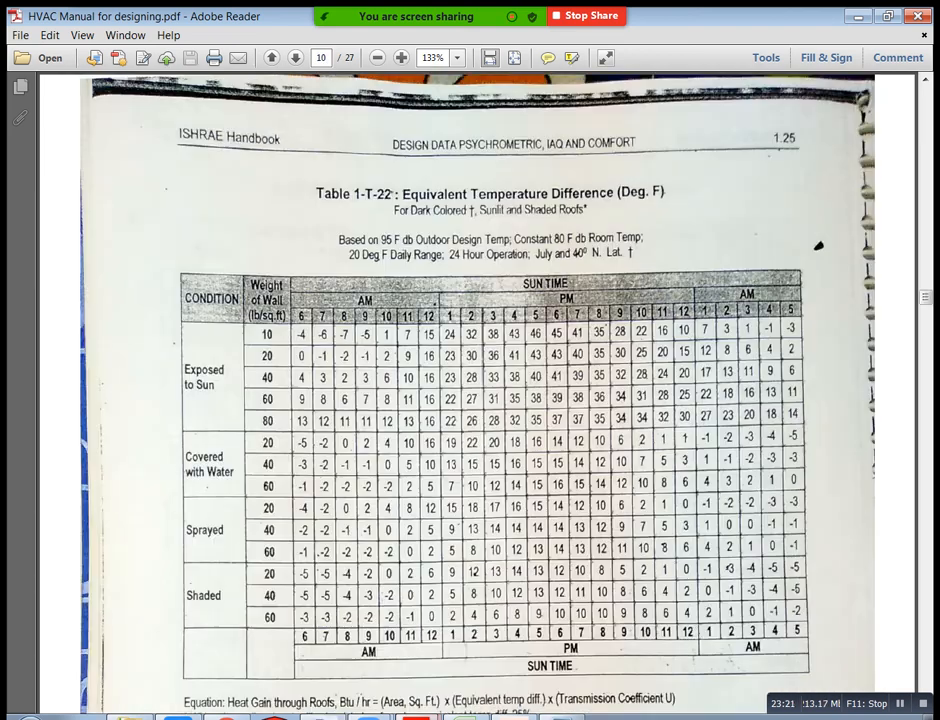
Trace the 14-degree daily range column of Table 1-T-23 down to the 35-degree temperature difference row
{"action": "scroll", "coordinate": [478, 390], "scroll_direction": "down", "scroll_amount": 10}
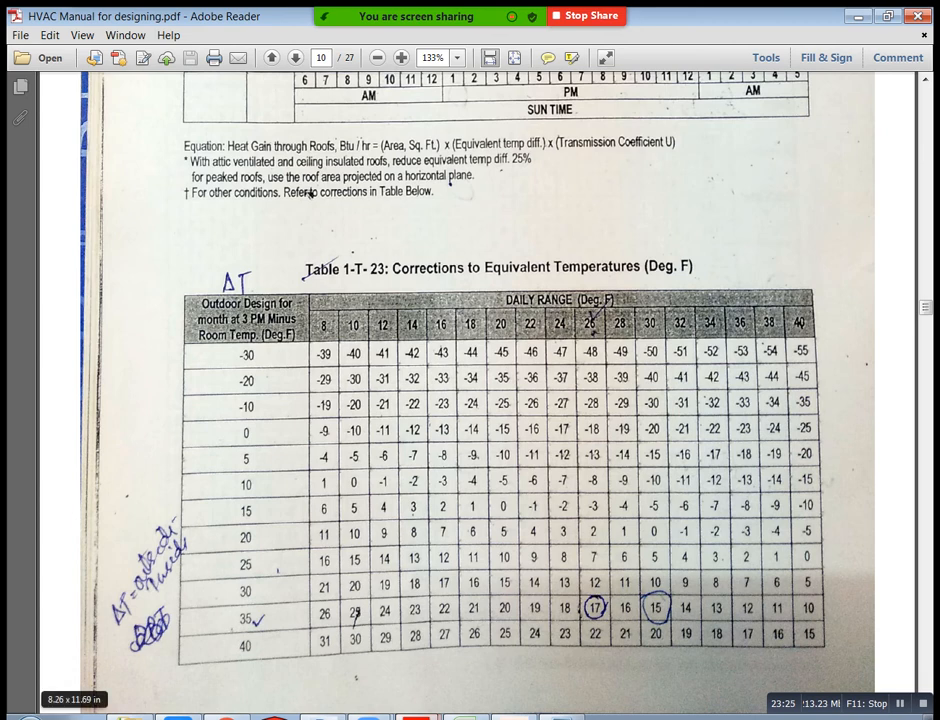
{"action": "scroll", "coordinate": [478, 390], "scroll_direction": "up", "scroll_amount": 6}
{"action": "scroll", "coordinate": [478, 390], "scroll_direction": "up", "scroll_amount": 2}
{"action": "scroll", "coordinate": [478, 390], "scroll_direction": "down", "scroll_amount": 4}
{"action": "scroll", "coordinate": [478, 390], "scroll_direction": "down", "scroll_amount": 4}
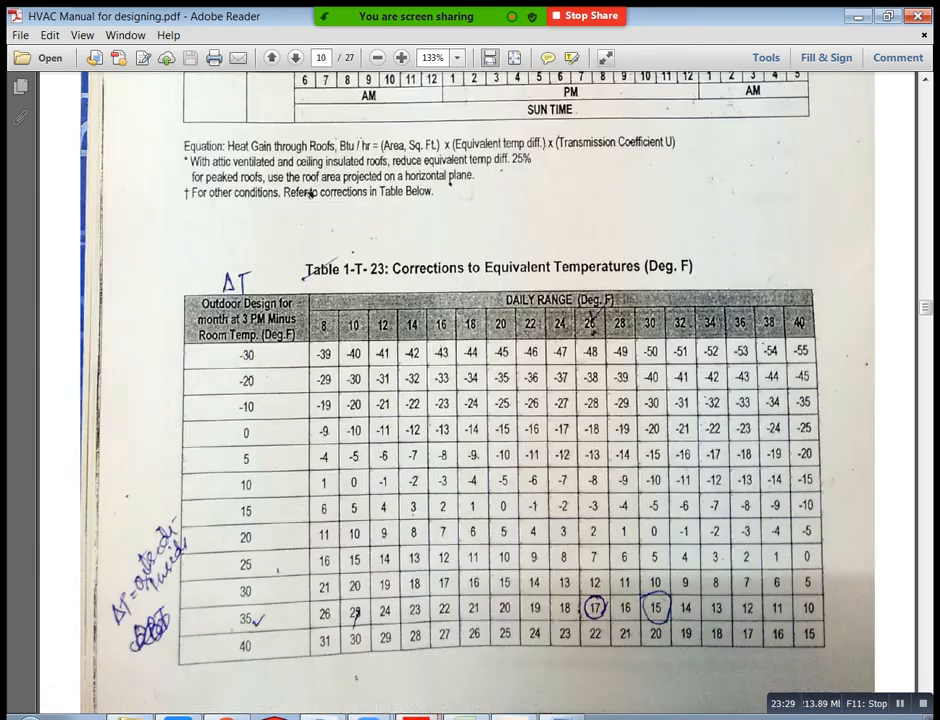
{"action": "left_click_drag", "start_coordinate": [412, 327], "coordinate": [408, 609]}
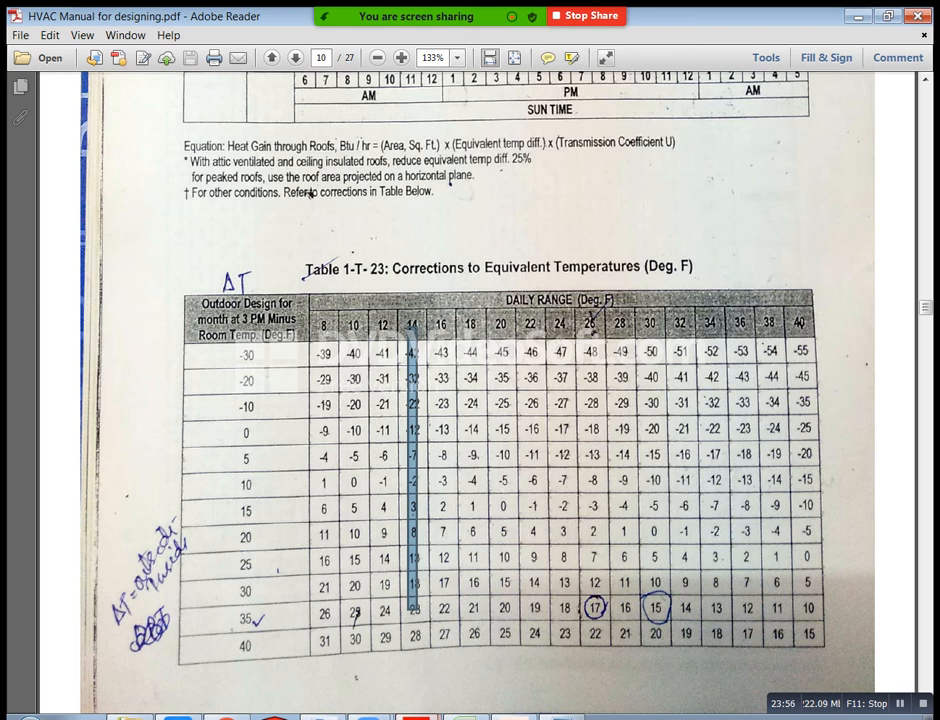
{"action": "left_click", "coordinate": [413, 608]}
{"action": "left_click", "coordinate": [413, 608]}
Recheck the shaded north wall in Table 1-T-21, then switch to AutoCAD and complete the note's temperature difference as 10+23=33F
{"action": "scroll", "coordinate": [311, 192], "scroll_direction": "up", "scroll_amount": 15}
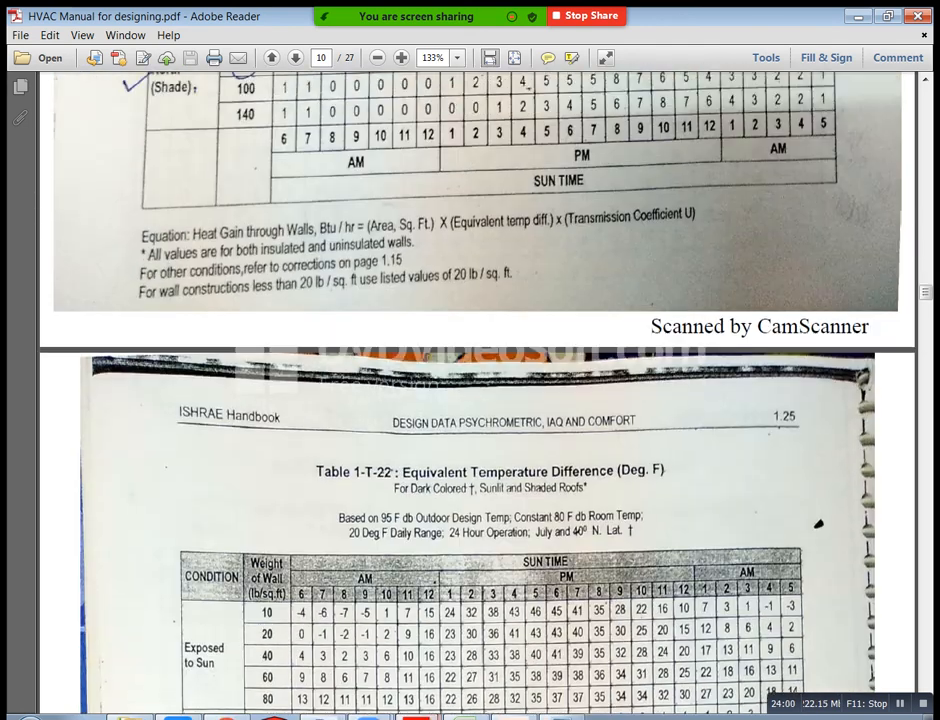
{"action": "scroll", "coordinate": [470, 390], "scroll_direction": "up", "scroll_amount": 3}
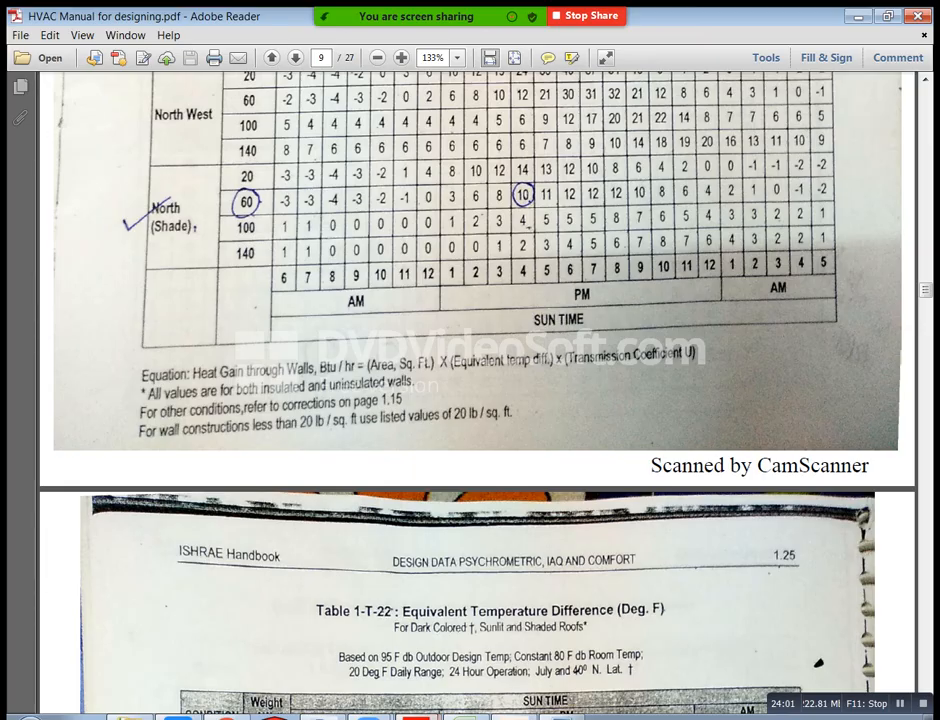
{"action": "scroll", "coordinate": [470, 390], "scroll_direction": "down", "scroll_amount": 3}
{"action": "left_click", "coordinate": [514, 716]}
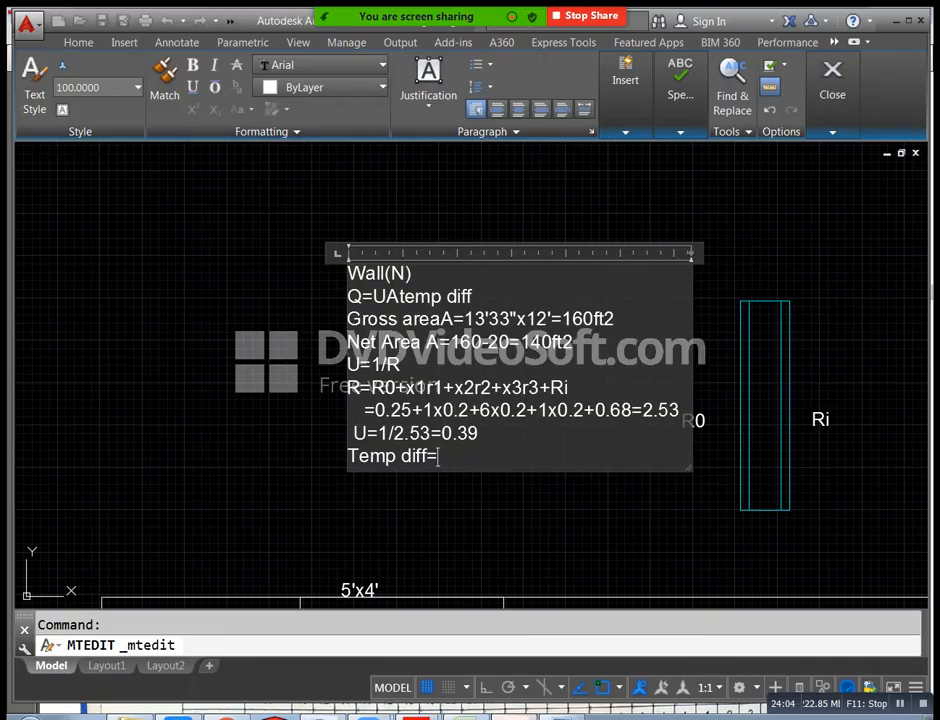
{"action": "type", "text": "3"}
{"action": "key", "text": "BackSpace"}
{"action": "type", "text": "10+23="}
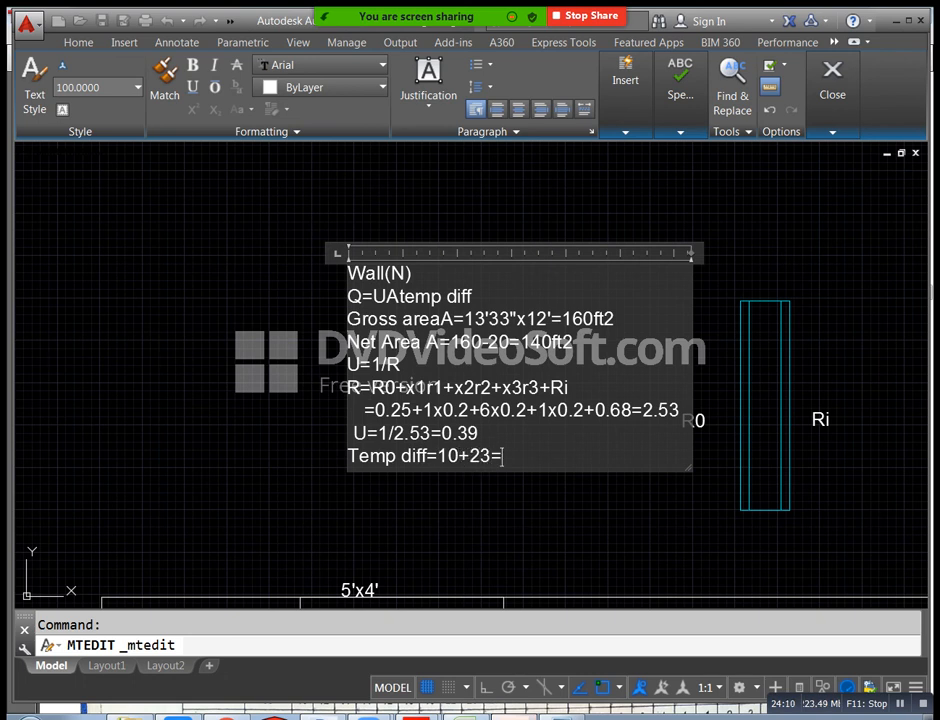
{"action": "type", "text": "33F"}
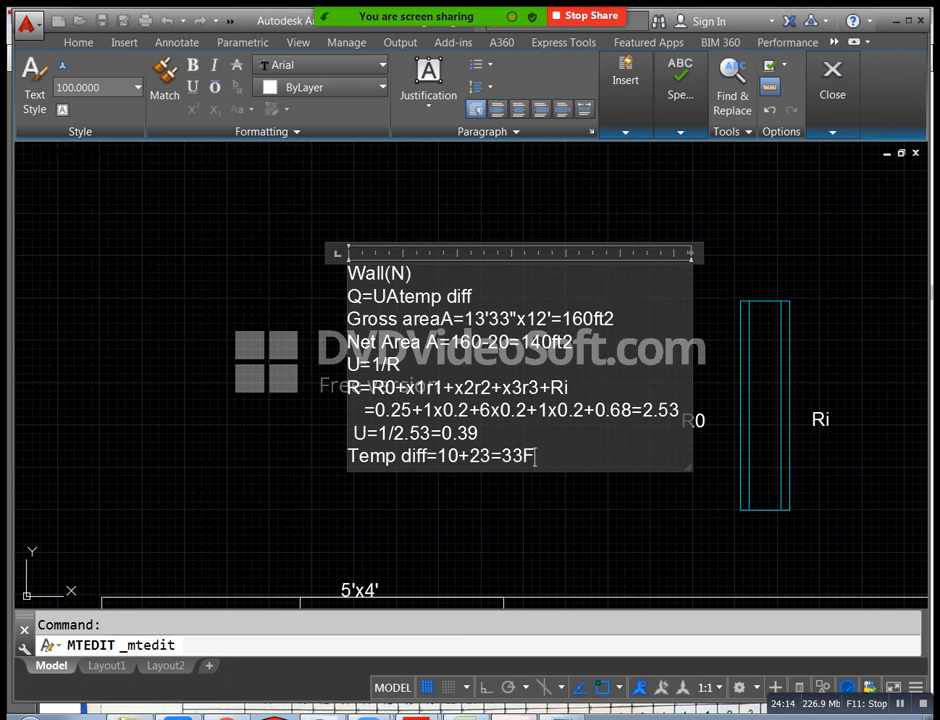
Add the heat gain line Q=0.39x140x33= below the temperature difference in the Wall(N) note
{"action": "key", "text": "Return"}
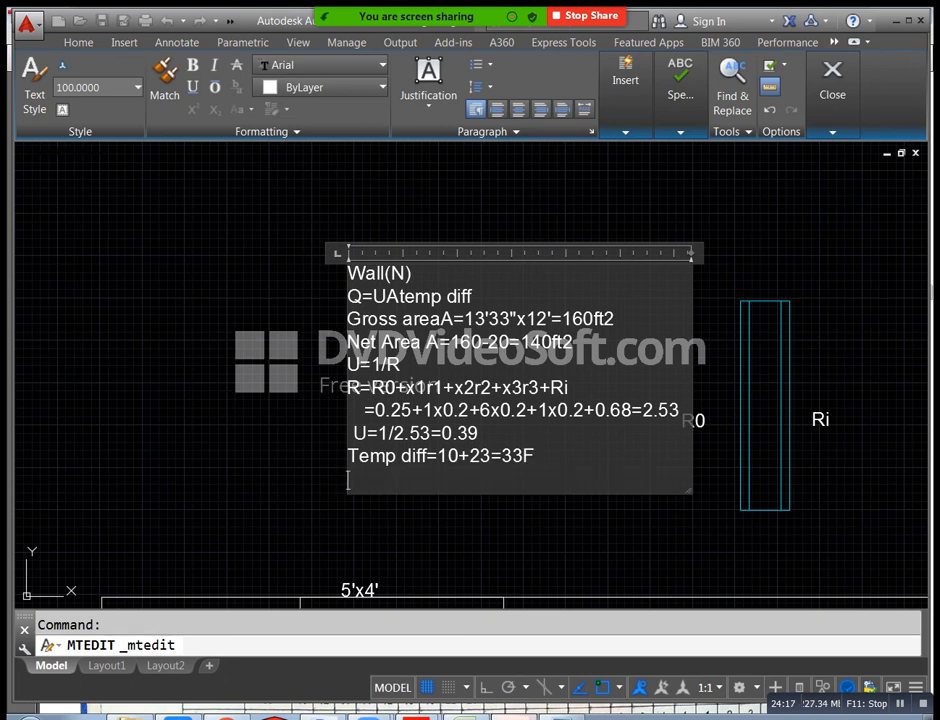
{"action": "type", "text": "Q="}
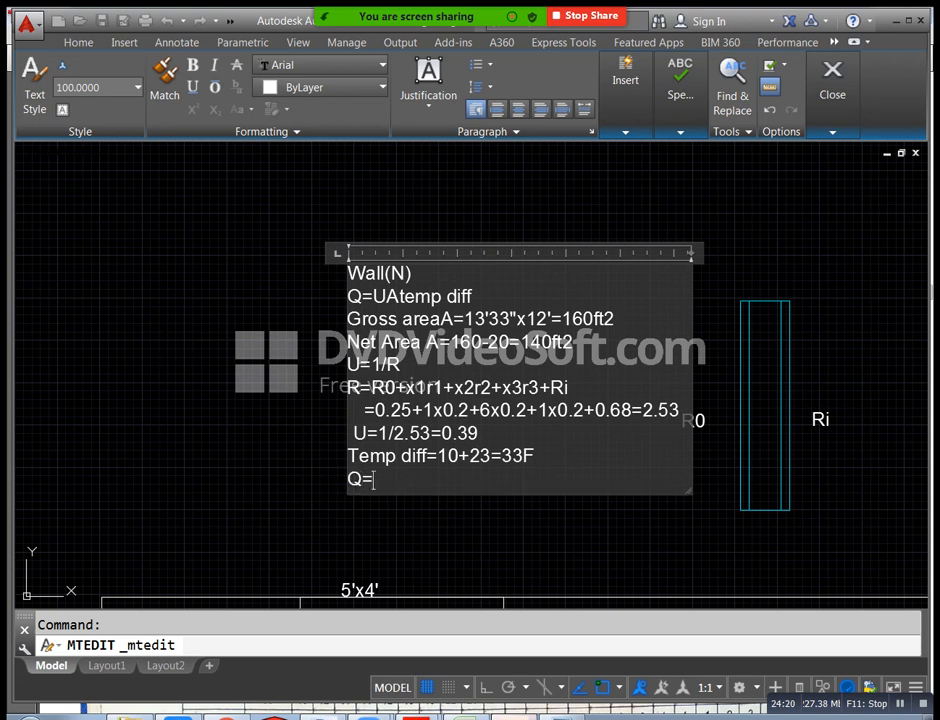
{"action": "type", "text": "0.39x140x33"}
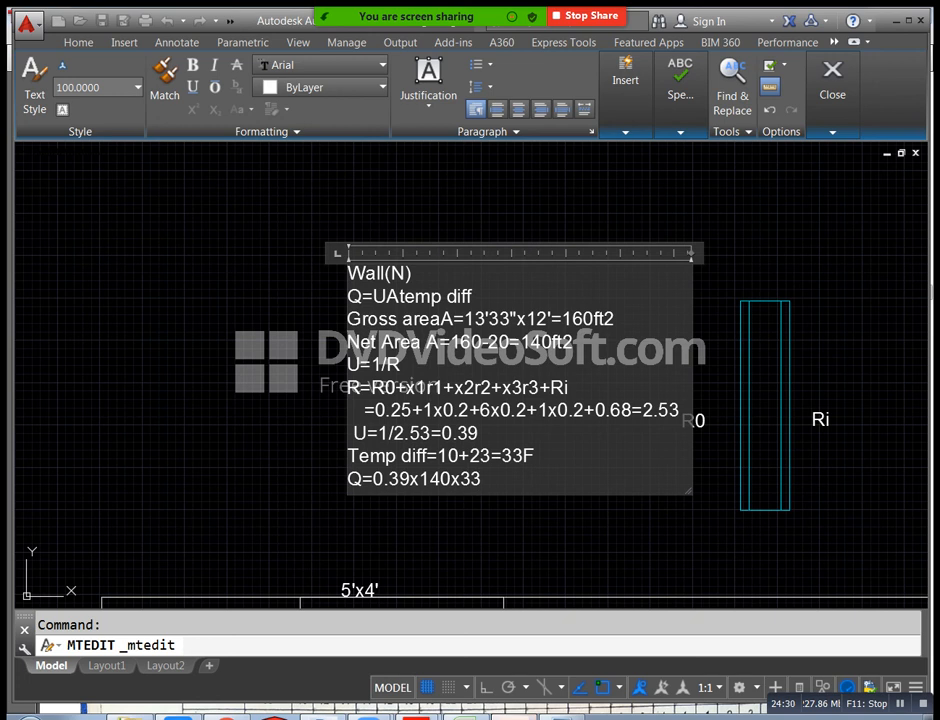
{"action": "type", "text": "="}
Switch to Calculator, move it beside the note, multiply 0.39 by 140 by 33, and minimize it
{"action": "key", "text": "alt+Tab"}
{"action": "mouse_move", "coordinate": [650, 233]}
{"action": "left_mouse_down"}
{"action": "mouse_move", "coordinate": [486, 208]}
{"action": "mouse_move", "coordinate": [153, 200]}
{"action": "left_mouse_up"}
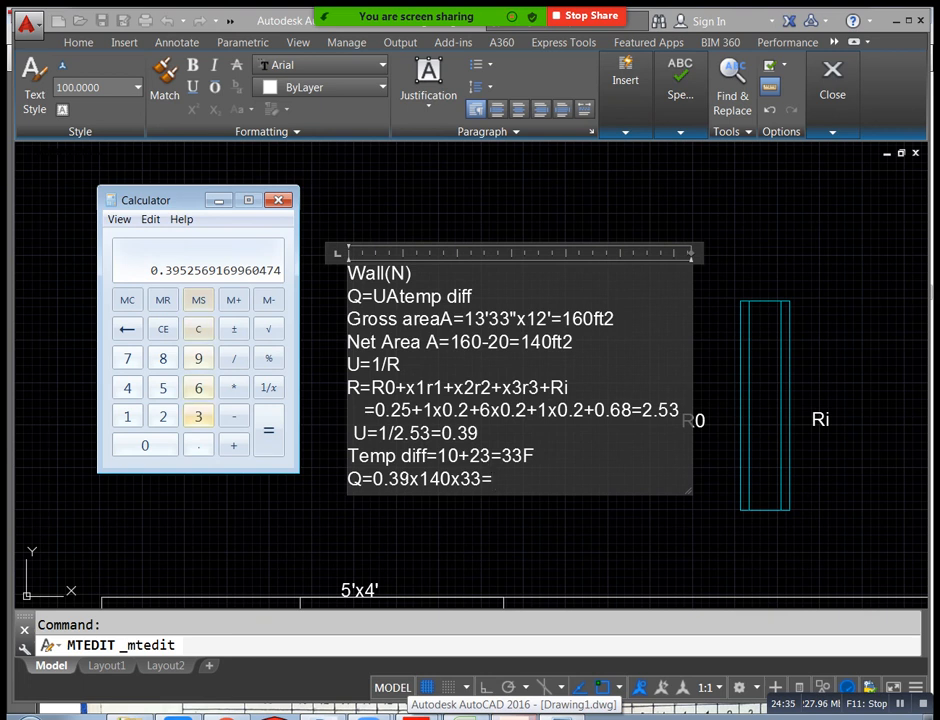
{"action": "key", "text": "Escape"}
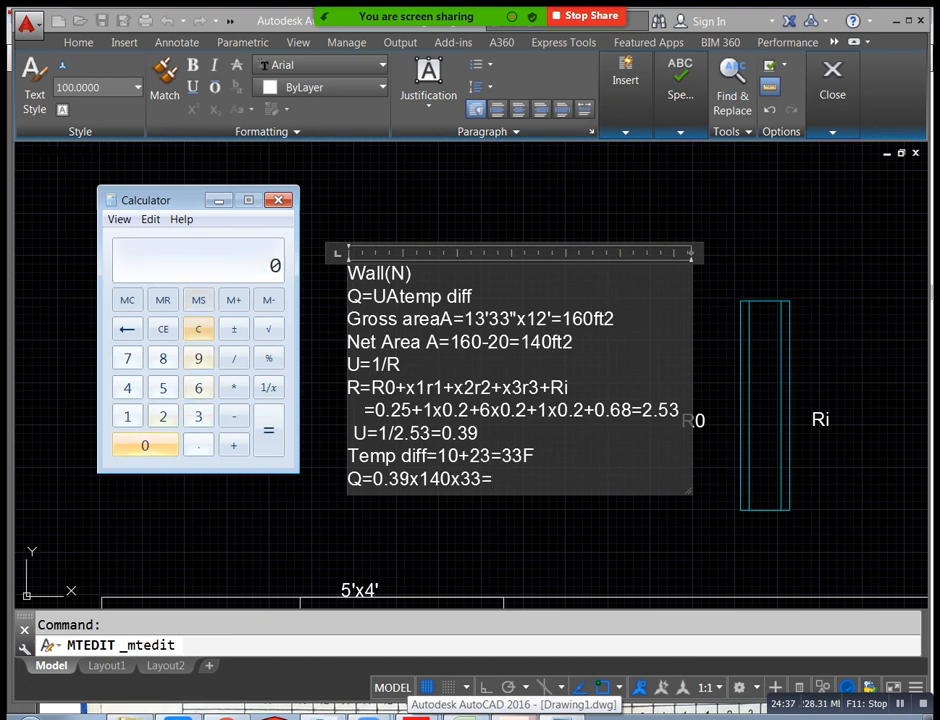
{"action": "type", "text": ".39"}
{"action": "type", "text": "*1"}
{"action": "type", "text": "40"}
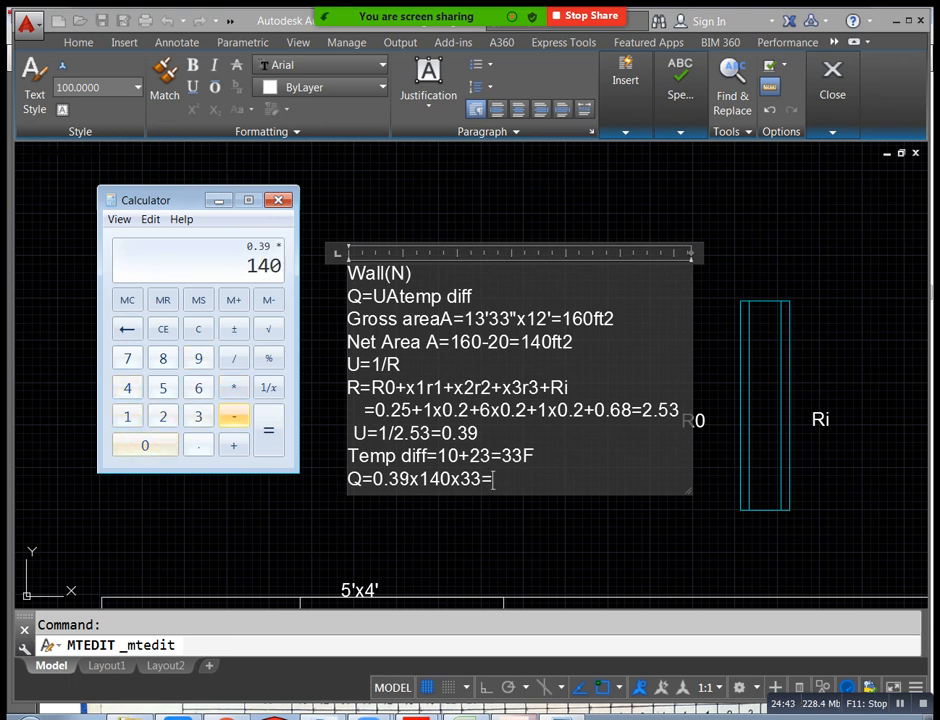
{"action": "type", "text": "*3"}
{"action": "type", "text": "33"}
{"action": "key", "text": "Return"}
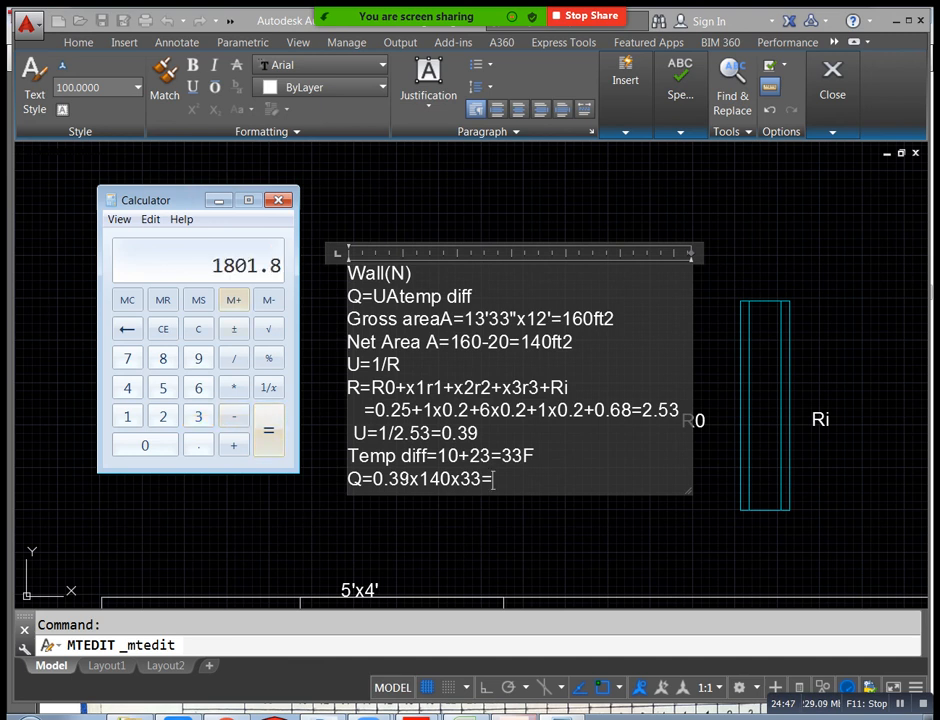
{"action": "left_click", "coordinate": [219, 200]}
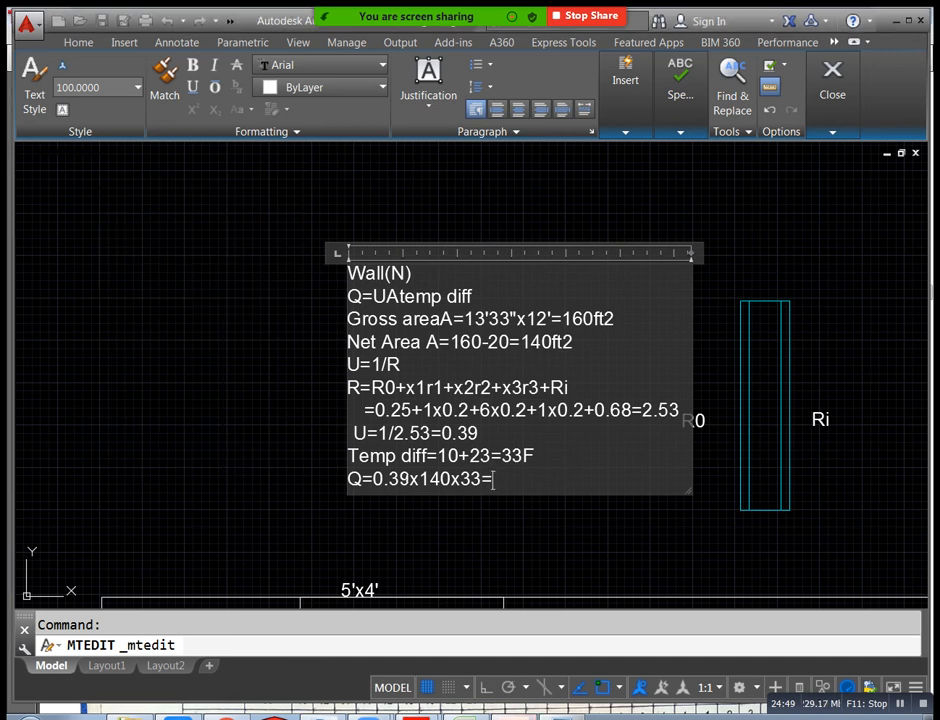
Enter 1802Btu/hr as the result of the Q line and finish editing the Wall(N) note
{"action": "type", "text": "1802"}
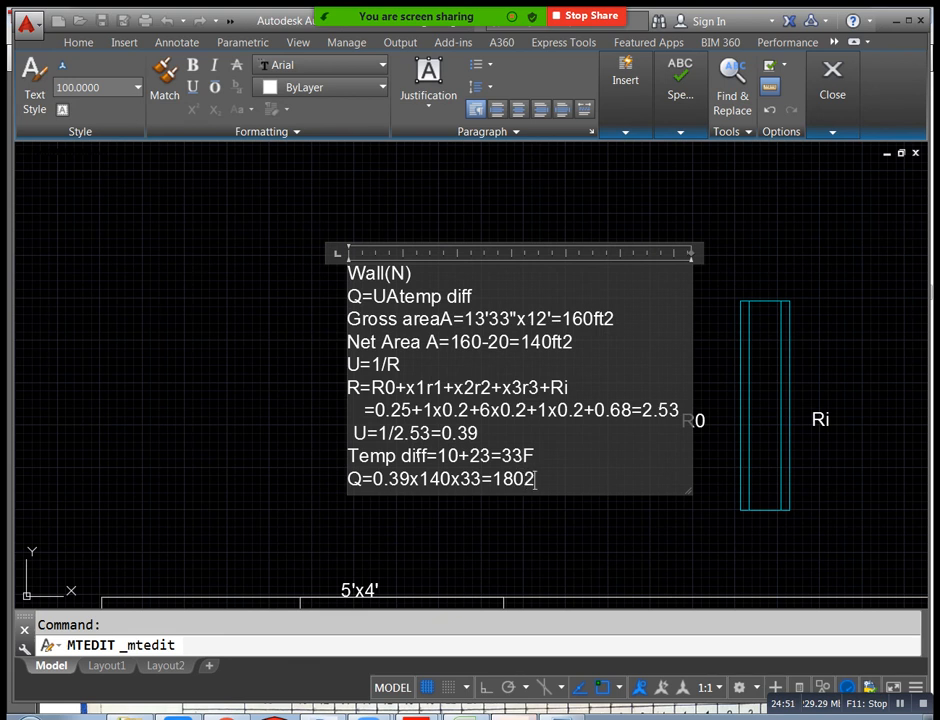
{"action": "type", "text": "Btu/hr"}
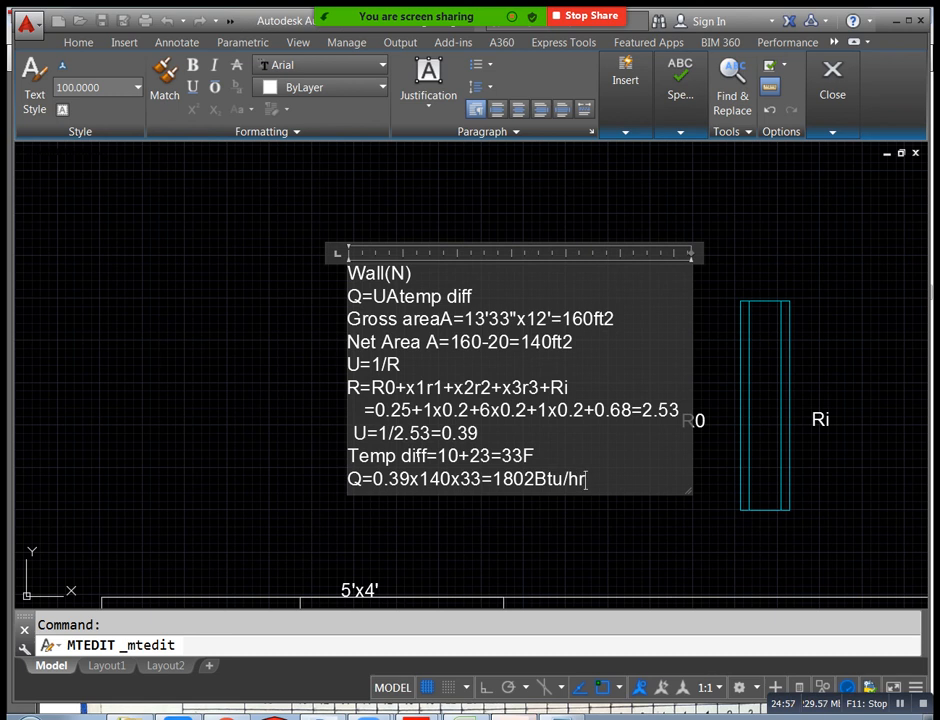
{"action": "left_click", "coordinate": [491, 547]}
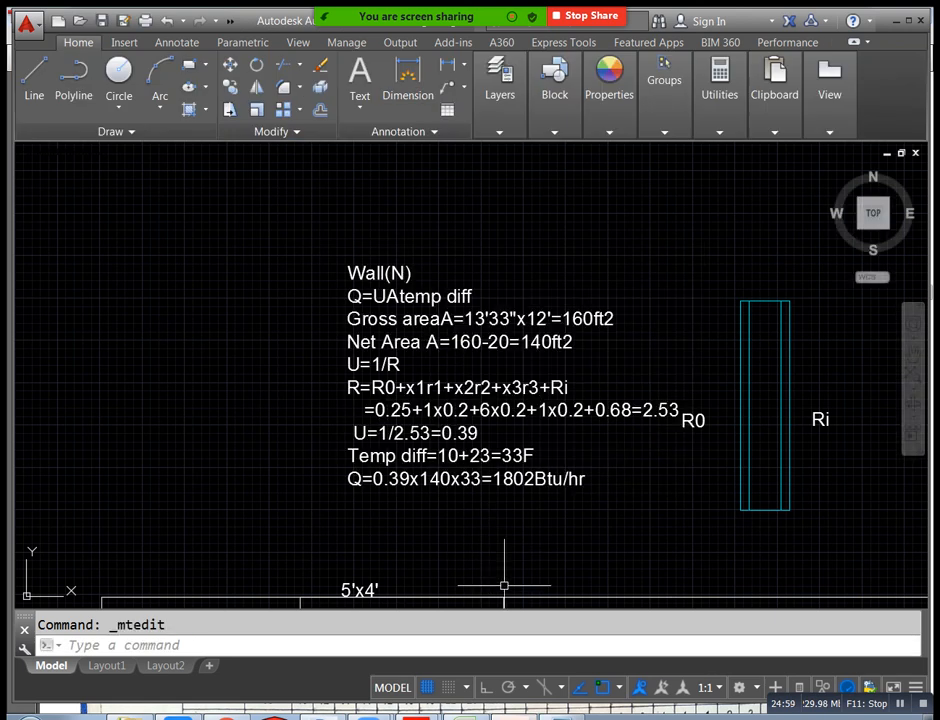
Switch to the Excel heat load sheet and examine the Area, Temp. Diff., Factor and Btu/Hour columns and the Wall - N row
{"action": "left_click", "coordinate": [465, 717]}
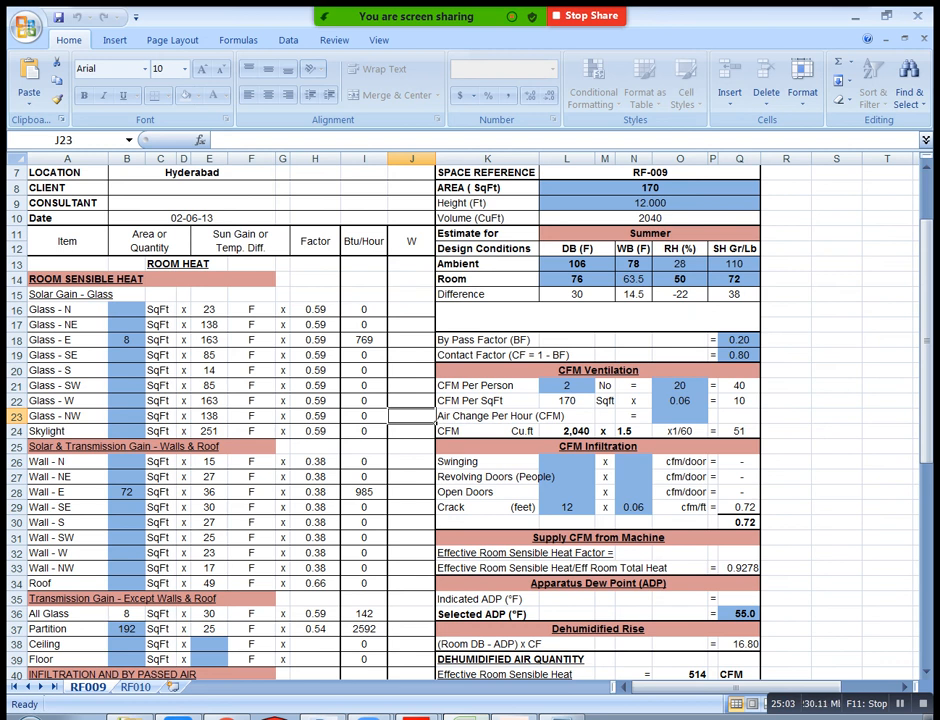
{"action": "left_click", "coordinate": [364, 241]}
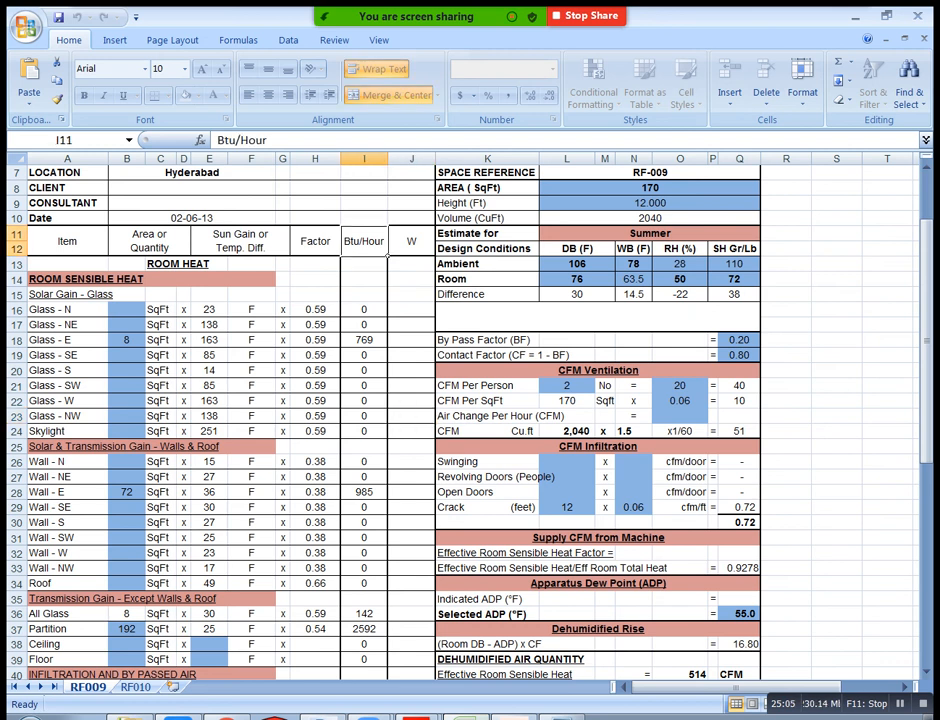
{"action": "left_click", "coordinate": [340, 252]}
{"action": "left_click", "coordinate": [187, 251]}
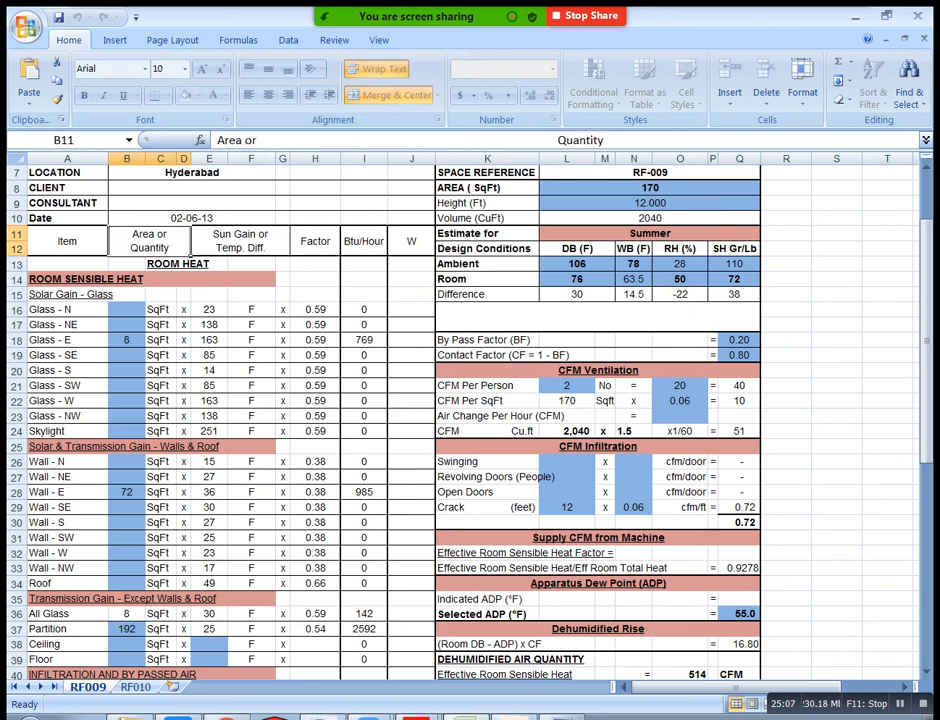
{"action": "left_click", "coordinate": [287, 252]}
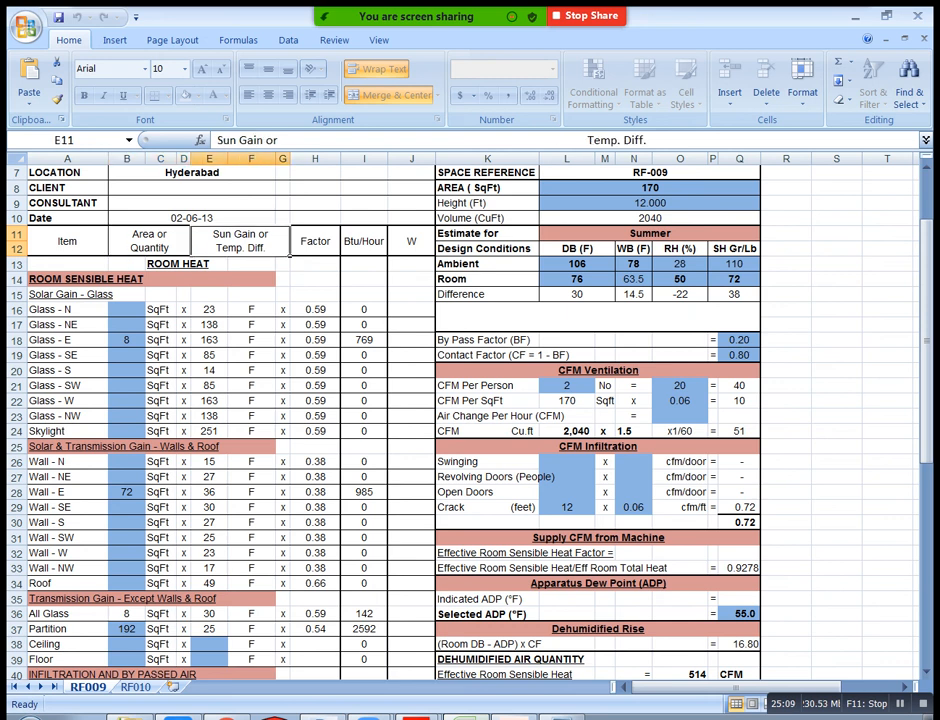
{"action": "left_click", "coordinate": [386, 252]}
{"action": "left_click", "coordinate": [335, 252]}
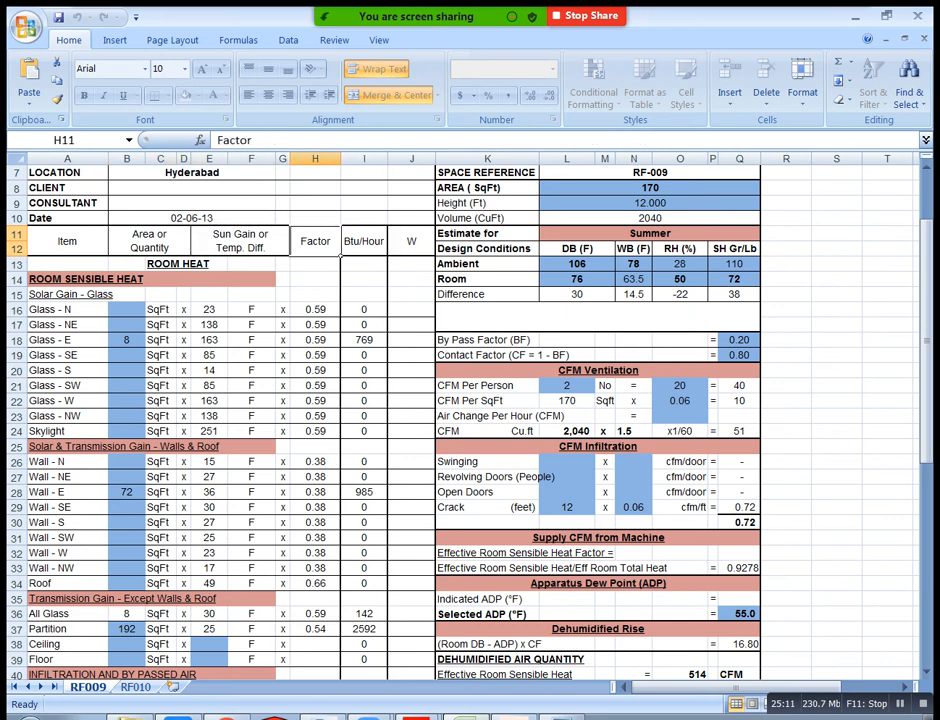
{"action": "left_click", "coordinate": [289, 256]}
{"action": "left_click", "coordinate": [186, 247]}
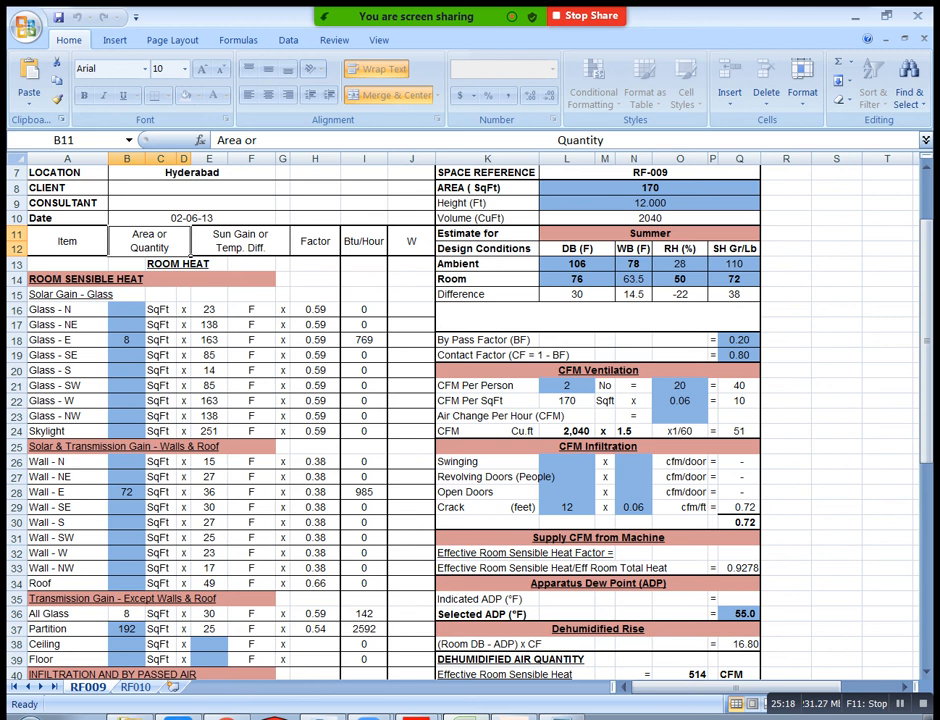
{"action": "left_click_drag", "start_coordinate": [50, 461], "coordinate": [365, 461]}
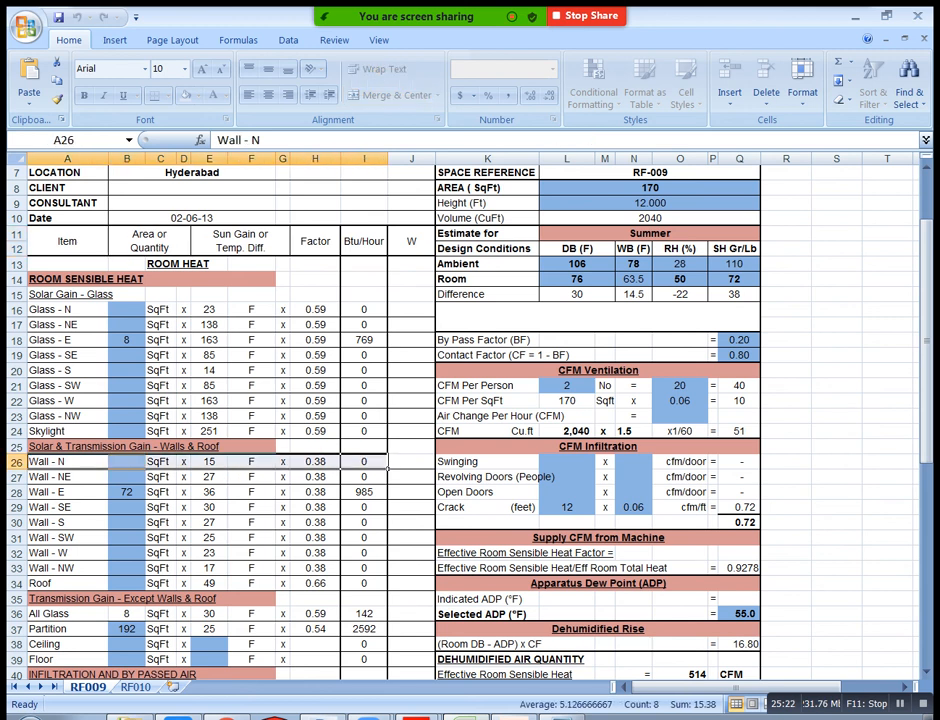
{"action": "double_click", "coordinate": [127, 461]}
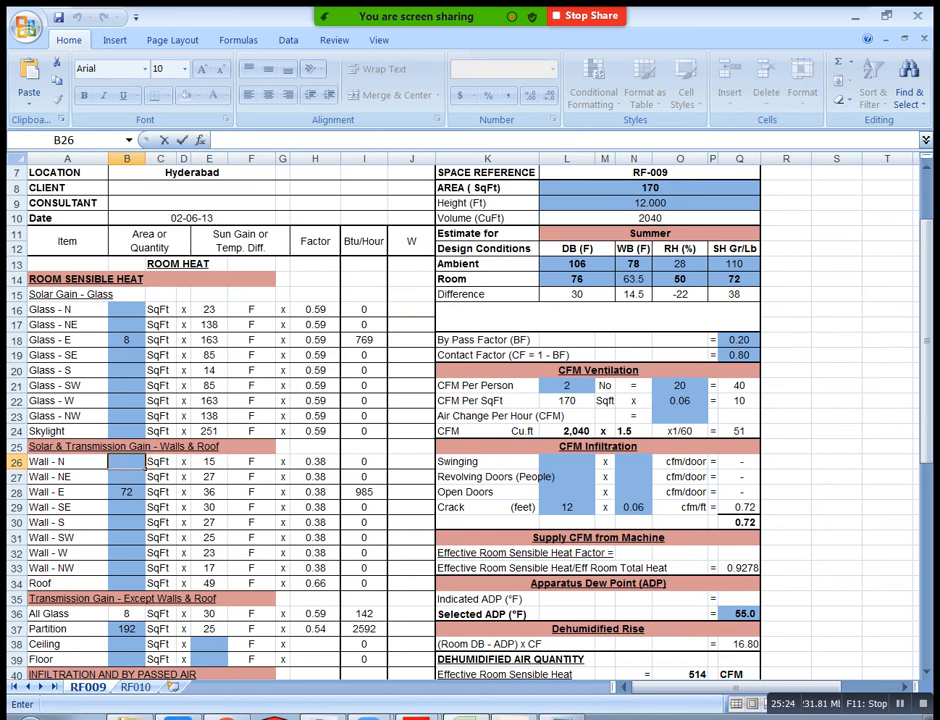
Switch back to AutoCAD and copy the Wall(N) calculation note to the empty area west of the A/C room, below the compass
{"action": "key", "text": "alt+Tab"}
{"action": "mouse_move", "coordinate": [549, 554]}
{"action": "middle_mouse_down"}
{"action": "mouse_move", "coordinate": [684, 488]}
{"action": "mouse_move", "coordinate": [682, 378]}
{"action": "middle_mouse_up"}
{"action": "scroll", "coordinate": [683, 487], "scroll_direction": "down", "scroll_amount": 4}
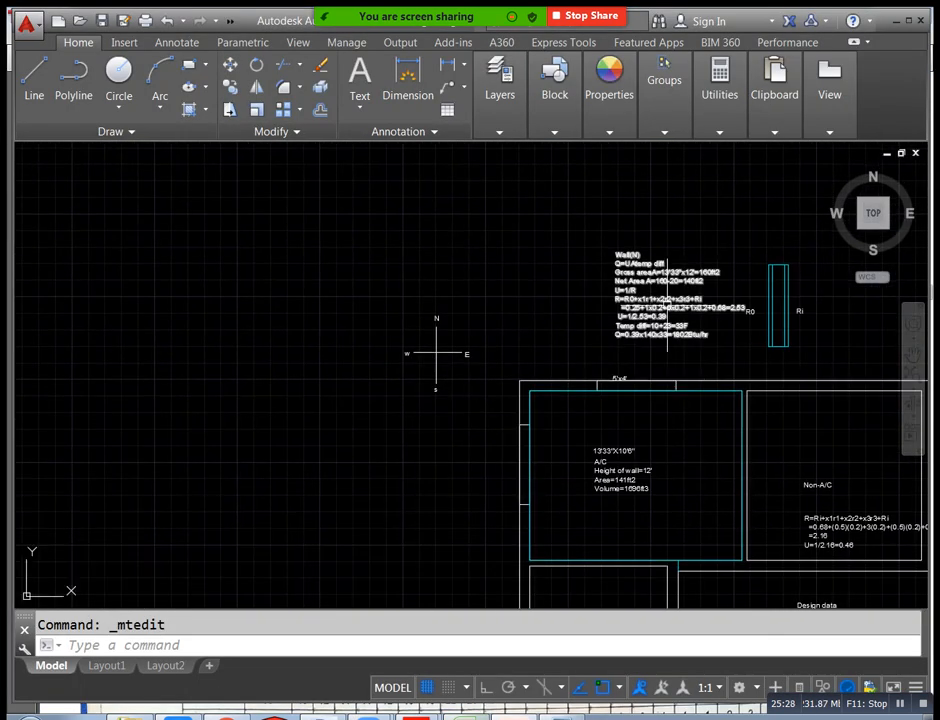
{"action": "left_click", "coordinate": [667, 322]}
{"action": "type", "text": "c"}
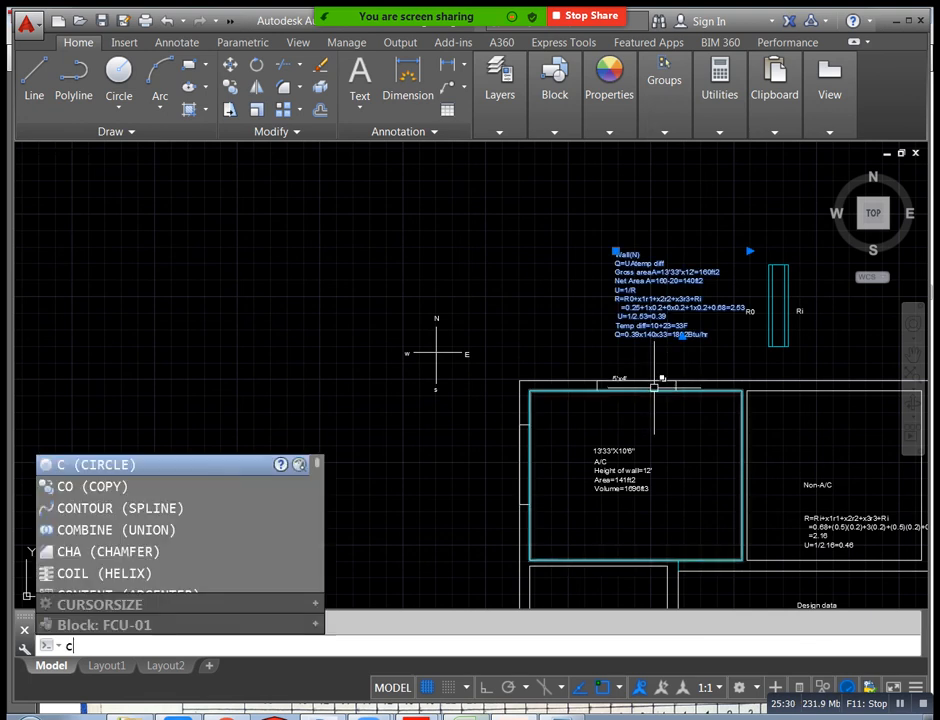
{"action": "type", "text": "o"}
{"action": "key", "text": "Return"}
{"action": "left_click", "coordinate": [629, 336]}
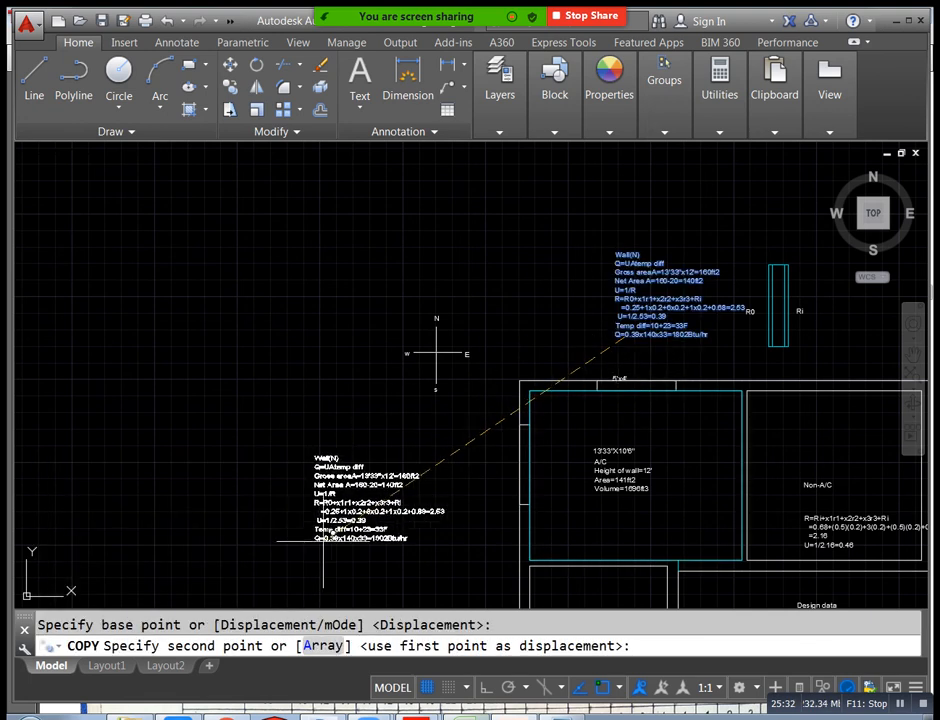
{"action": "left_click", "coordinate": [325, 541]}
{"action": "key", "text": "Escape"}
{"action": "scroll", "coordinate": [332, 541], "scroll_direction": "up", "scroll_amount": 4}
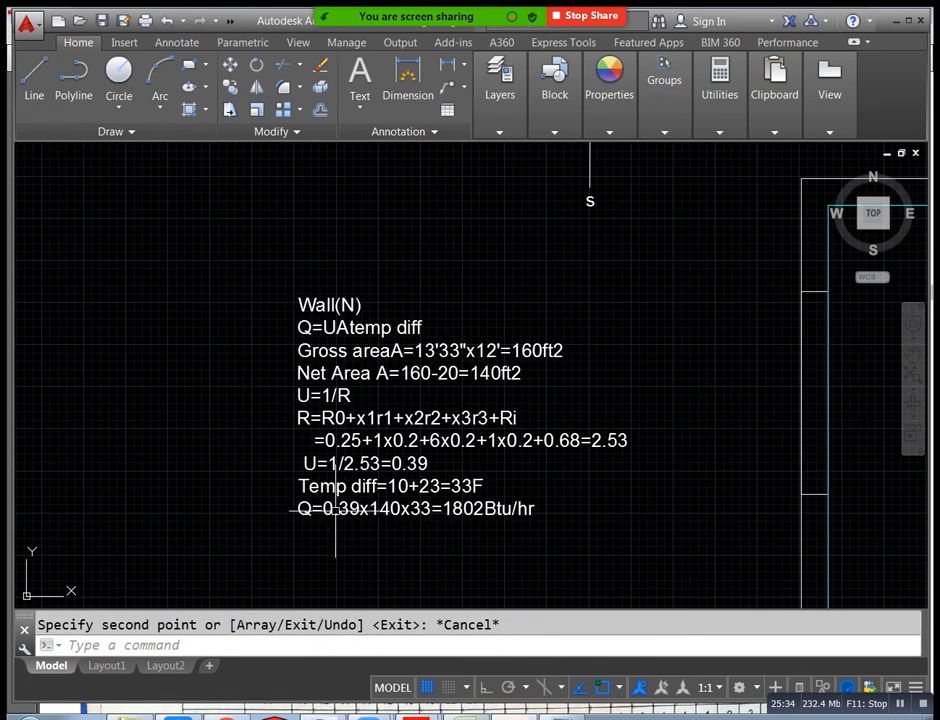
Change the heading of the copied calculation note to Wall(W) and finish editing it
{"action": "left_click", "coordinate": [362, 341]}
{"action": "left_click", "coordinate": [362, 340]}
{"action": "double_click", "coordinate": [362, 335]}
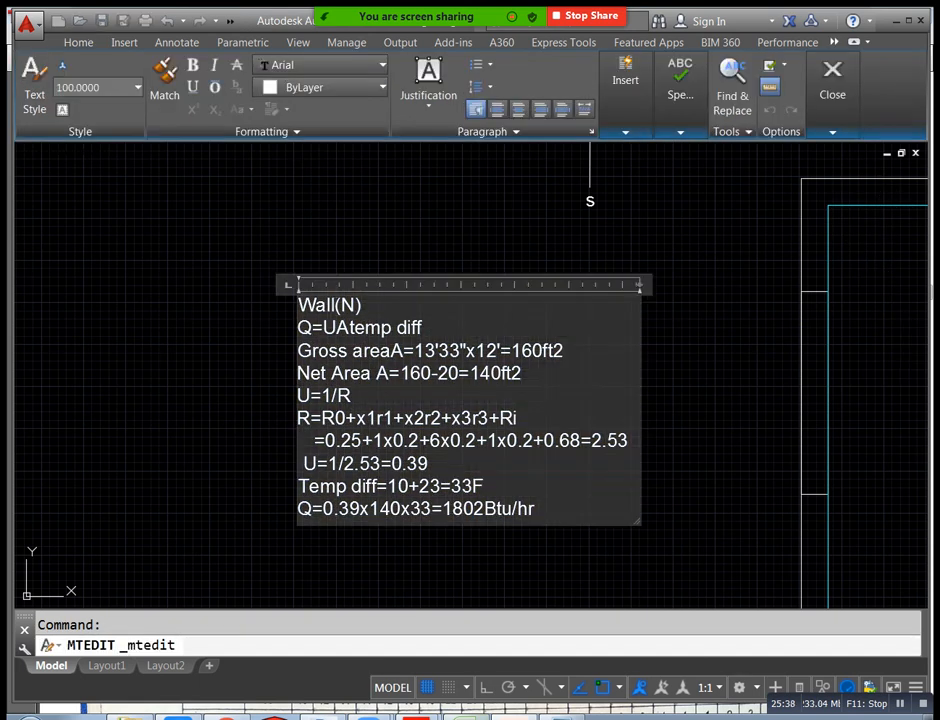
{"action": "key", "text": "BackSpace"}
{"action": "type", "text": "W"}
{"action": "left_click", "coordinate": [671, 382]}
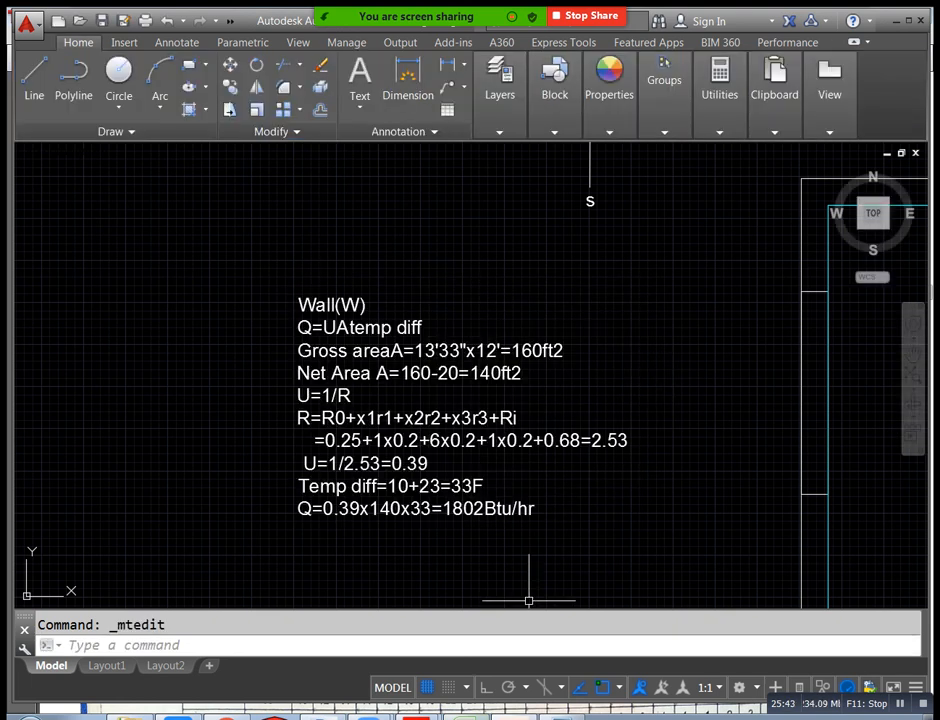
Check the A/C room dimensions, switch to Calculator, multiply 10.6 by 12, and minimize it
{"action": "scroll", "coordinate": [590, 395], "scroll_direction": "down", "scroll_amount": 4}
{"action": "scroll", "coordinate": [336, 552], "scroll_direction": "up", "scroll_amount": 6}
{"action": "middle_click_drag", "start_coordinate": [411, 514], "coordinate": [371, 402]}
{"action": "scroll", "coordinate": [457, 405], "scroll_direction": "down", "scroll_amount": 2}
{"action": "middle_click_drag", "start_coordinate": [728, 440], "coordinate": [415, 465]}
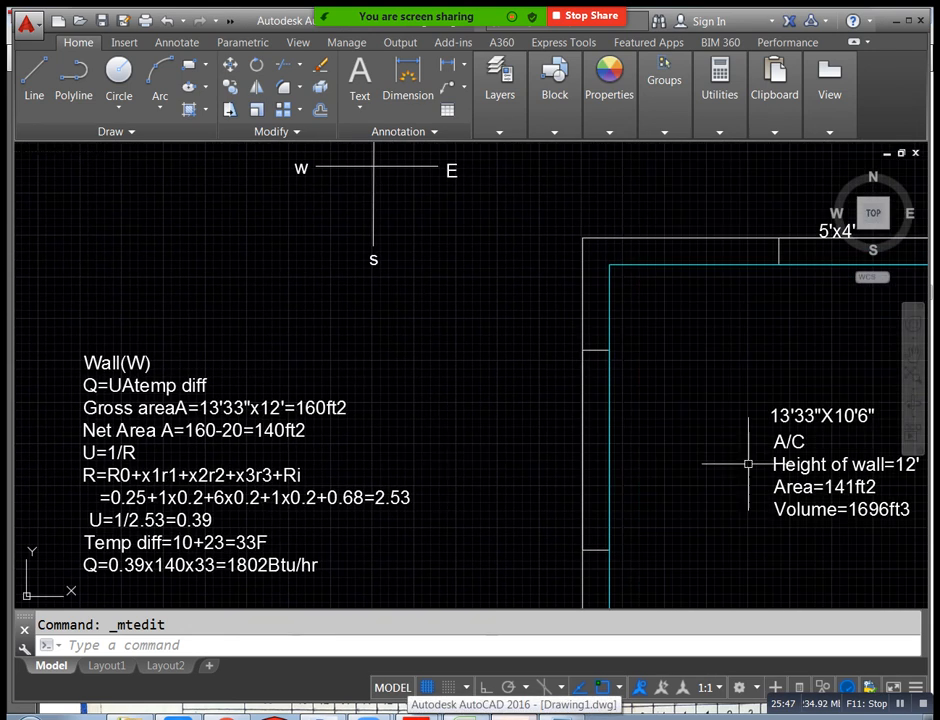
{"action": "middle_click_drag", "start_coordinate": [613, 344], "coordinate": [506, 335]}
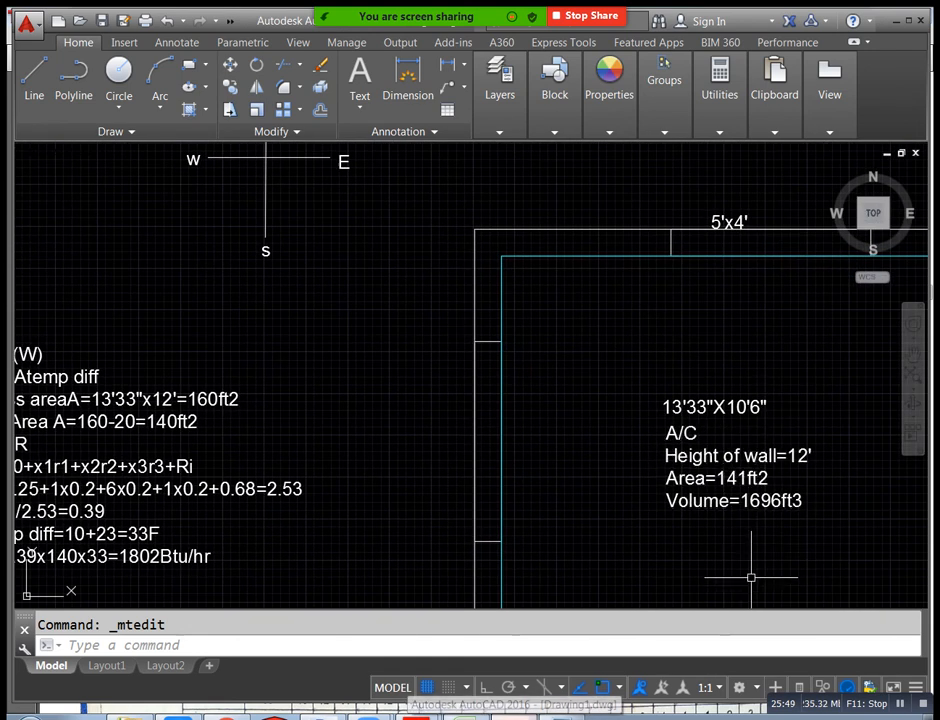
{"action": "left_click", "coordinate": [562, 716]}
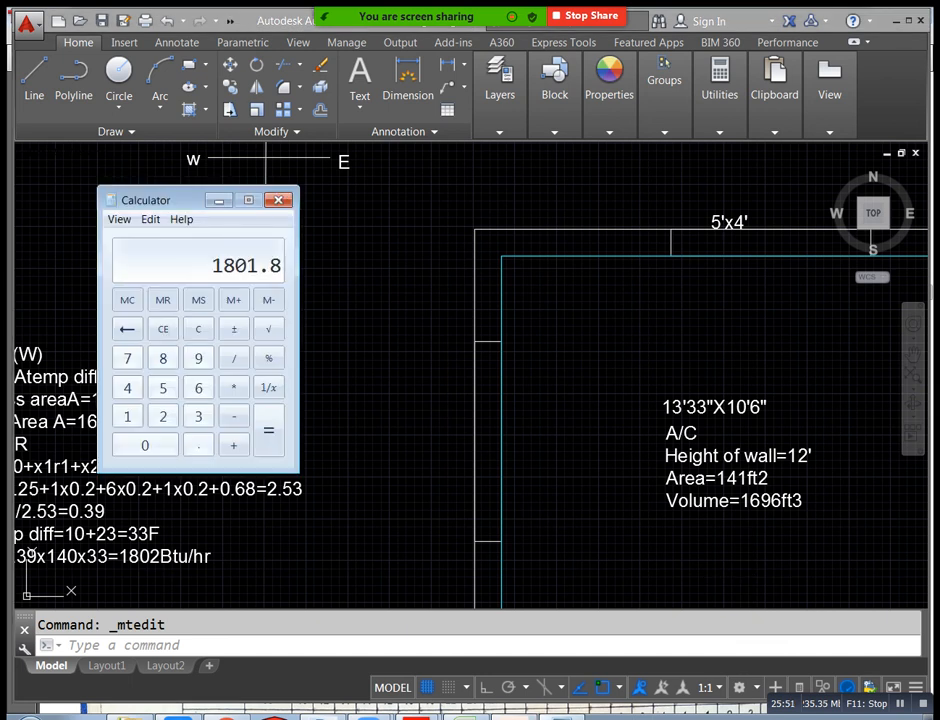
{"action": "left_click_drag", "start_coordinate": [150, 200], "coordinate": [364, 253]}
{"action": "left_click", "coordinate": [412, 382]}
{"action": "left_click", "coordinate": [340, 469]}
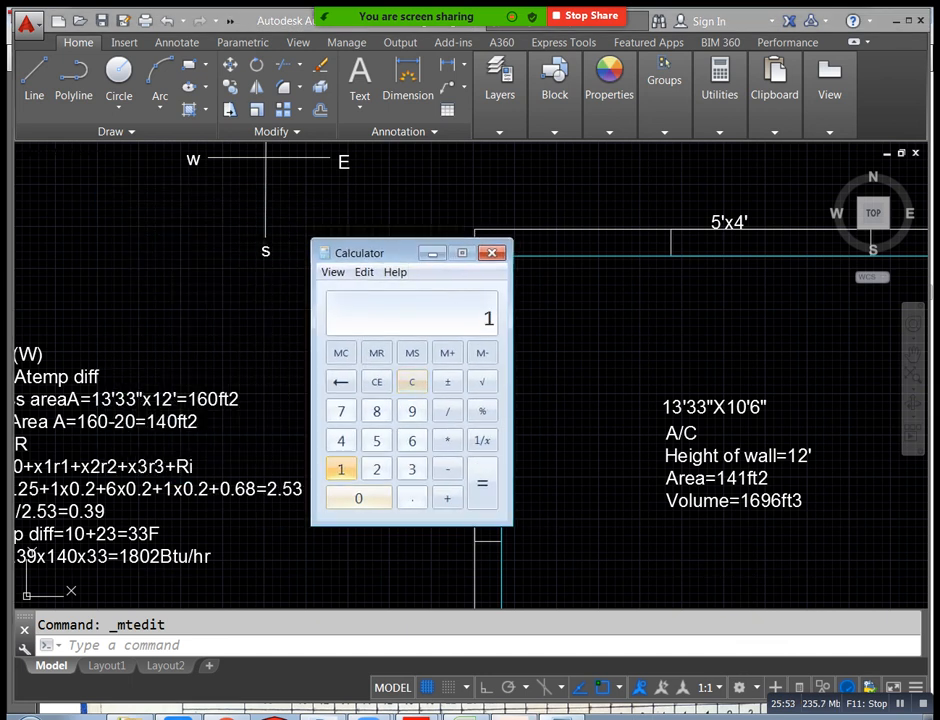
{"action": "type", "text": "0.6 * 12"}
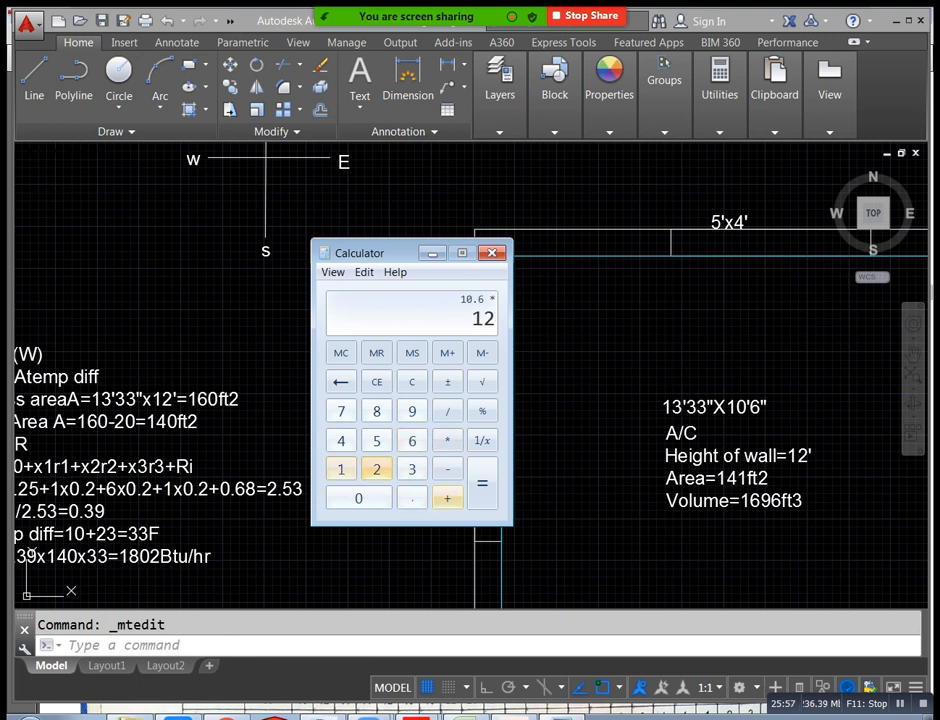
{"action": "key", "text": "Return"}
{"action": "left_click", "coordinate": [432, 253]}
Open the Wall(W) note for editing and change the wall length in the gross area line to 10'6"
{"action": "middle_click_drag", "start_coordinate": [356, 416], "coordinate": [702, 423]}
{"action": "scroll", "coordinate": [432, 450], "scroll_direction": "up", "scroll_amount": 2}
{"action": "left_click", "coordinate": [491, 368]}
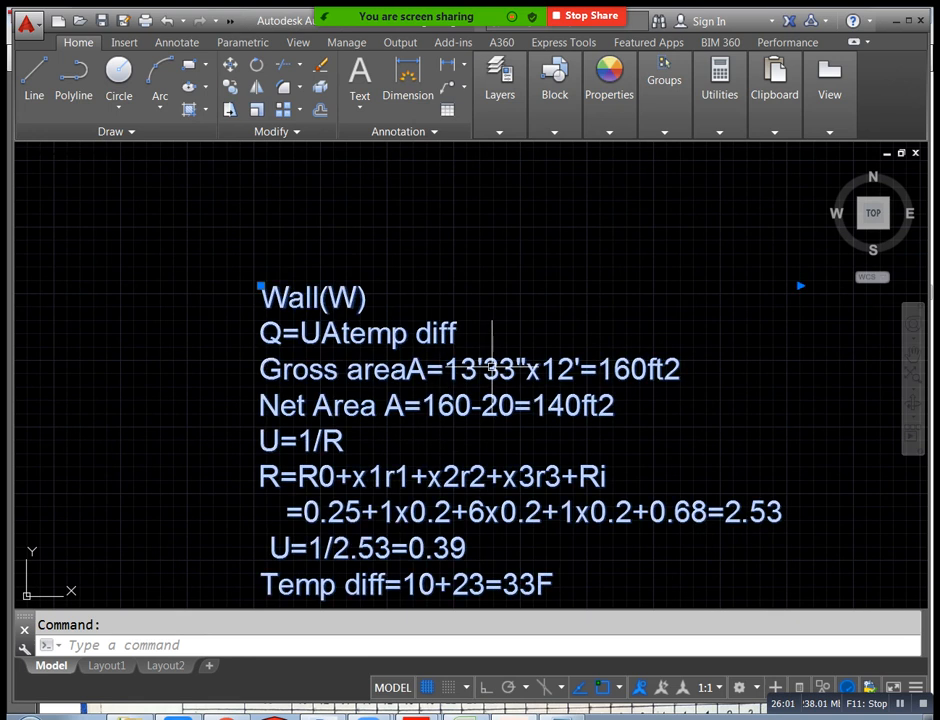
{"action": "left_click", "coordinate": [501, 366]}
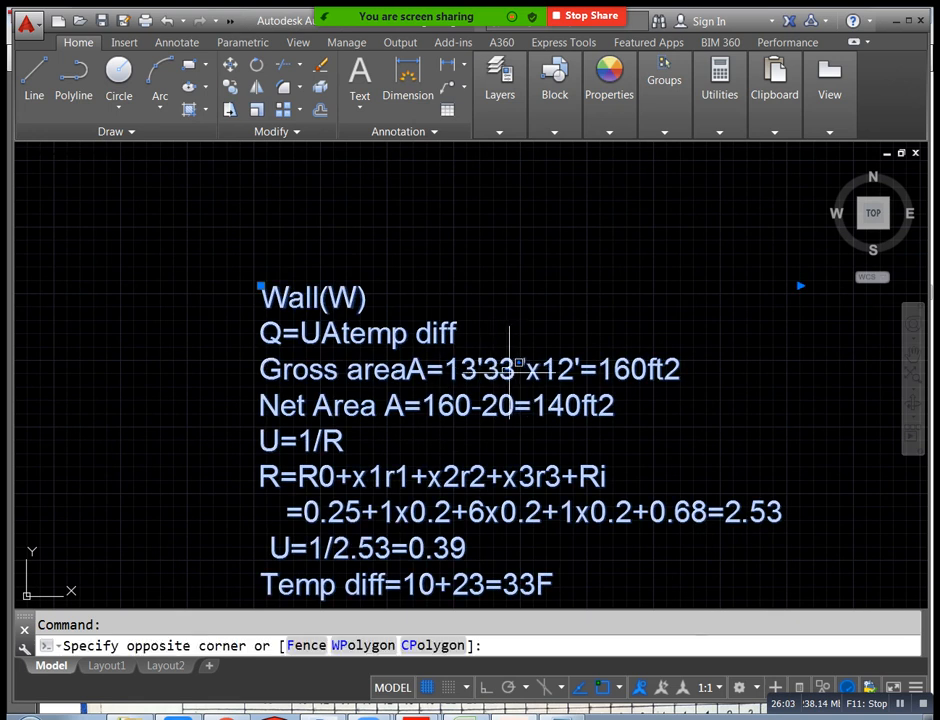
{"action": "key", "text": "Escape"}
{"action": "double_click", "coordinate": [512, 368]}
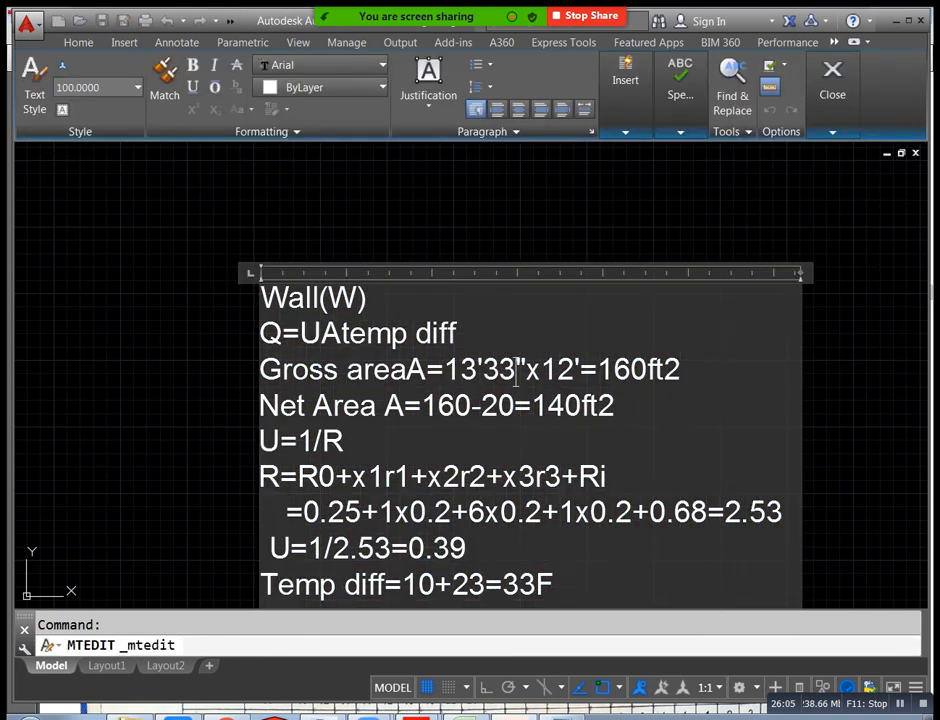
{"action": "key", "text": "BackSpace"}
{"action": "key", "text": "BackSpace"}
{"action": "key", "text": "BackSpace"}
{"action": "key", "text": "BackSpace"}
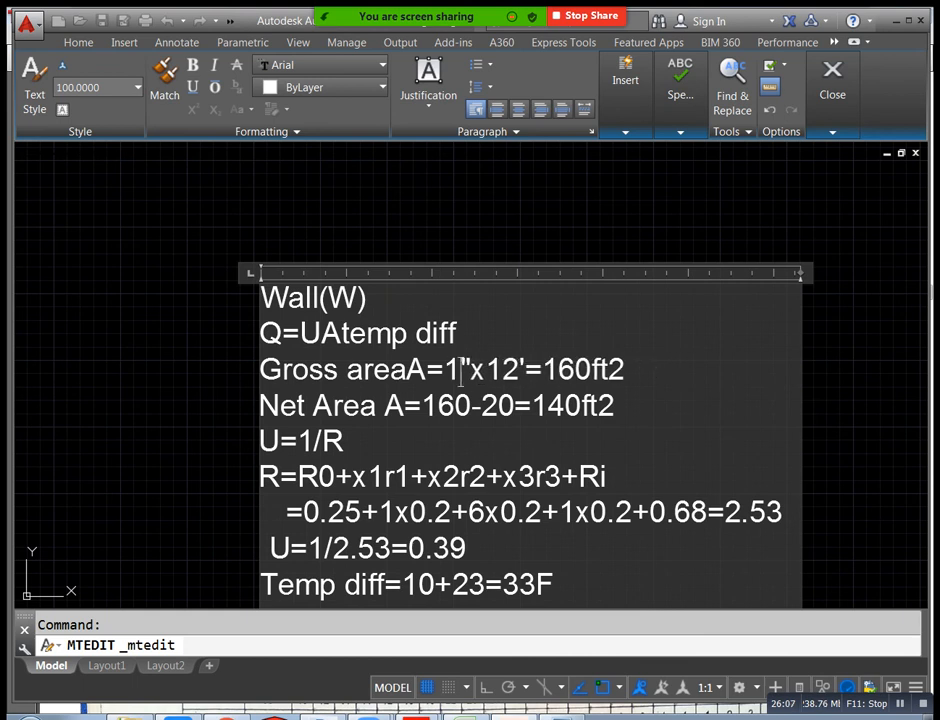
{"action": "type", "text": "0'"}
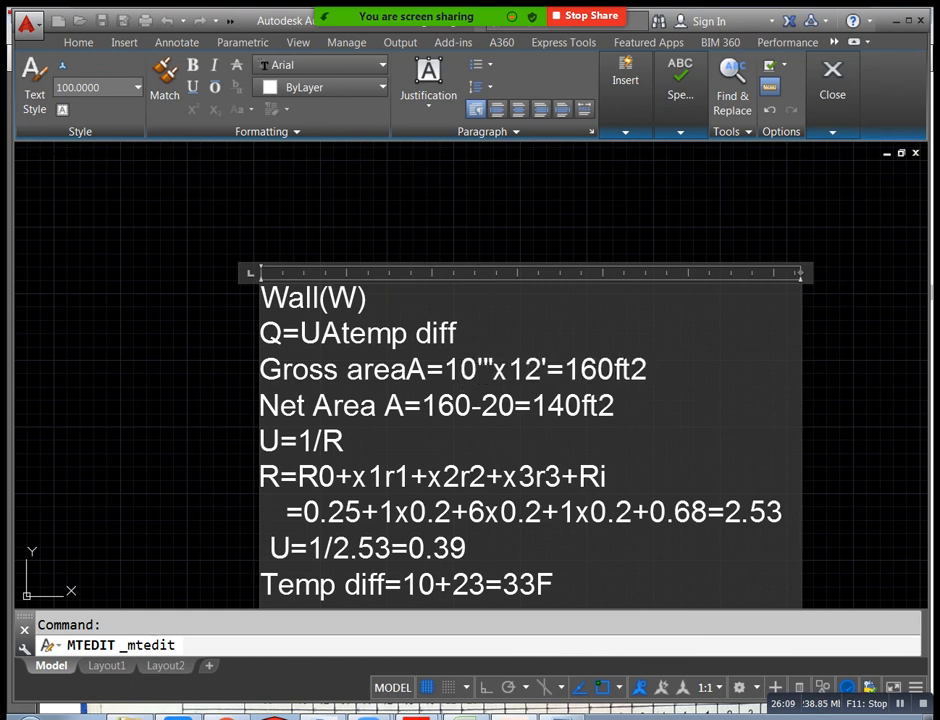
{"action": "type", "text": "6"}
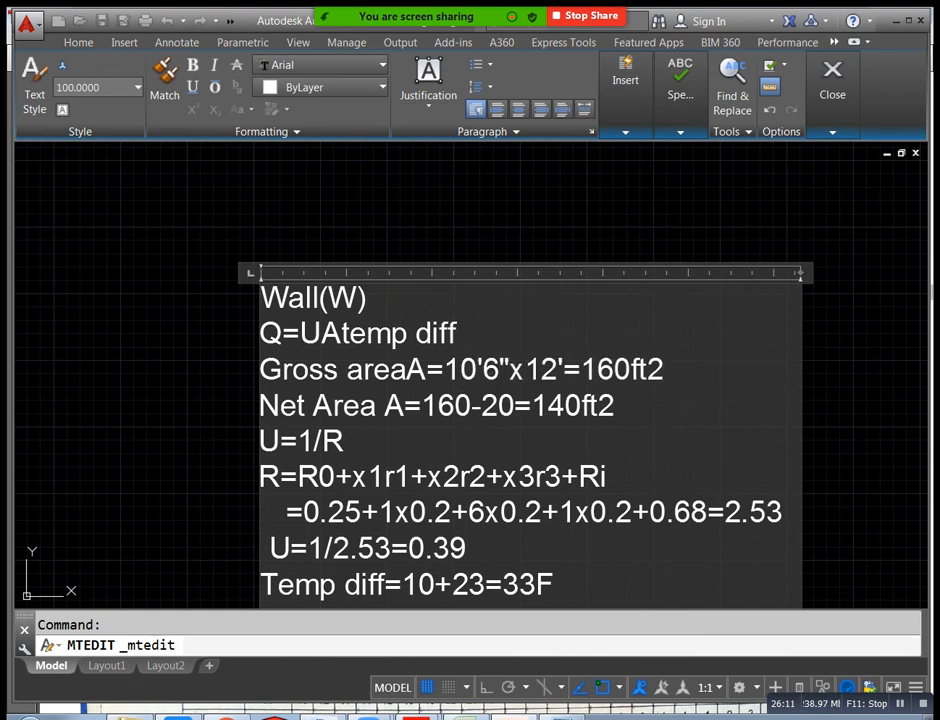
Set the result of the gross area line in the Wall(W) note to 127ft2
{"action": "left_click", "coordinate": [598, 370]}
{"action": "key", "text": "Delete"}
{"action": "key", "text": "Delete"}
{"action": "type", "text": "27"}
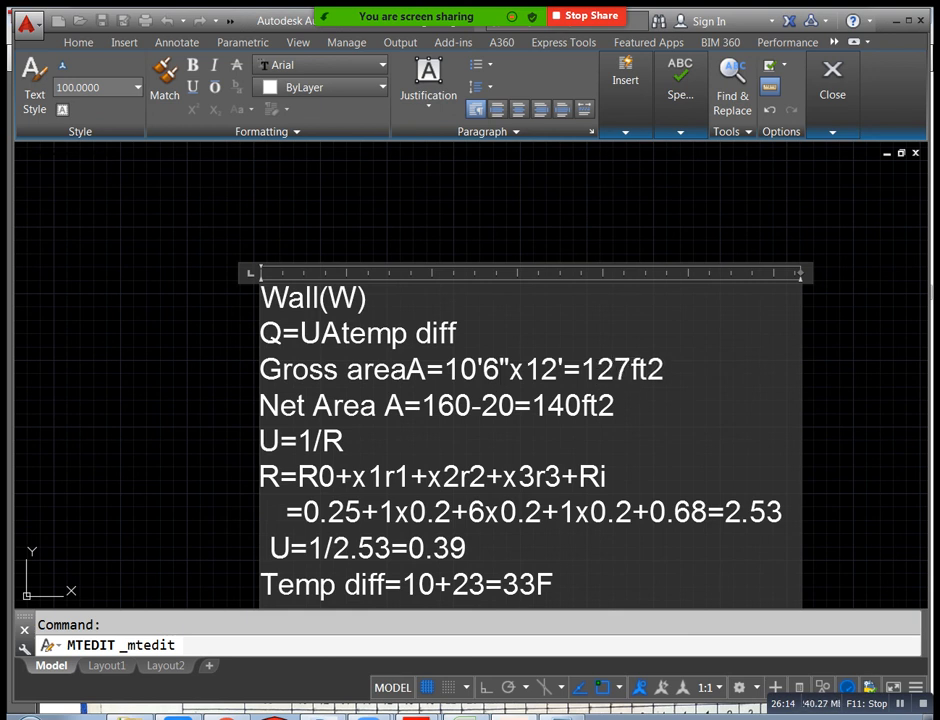
Update the net area line of the Wall(W) note to 127-20=107ft2
{"action": "left_click", "coordinate": [455, 407]}
{"action": "key", "text": "Delete"}
{"action": "key", "text": "BackSpace"}
{"action": "type", "text": "27"}
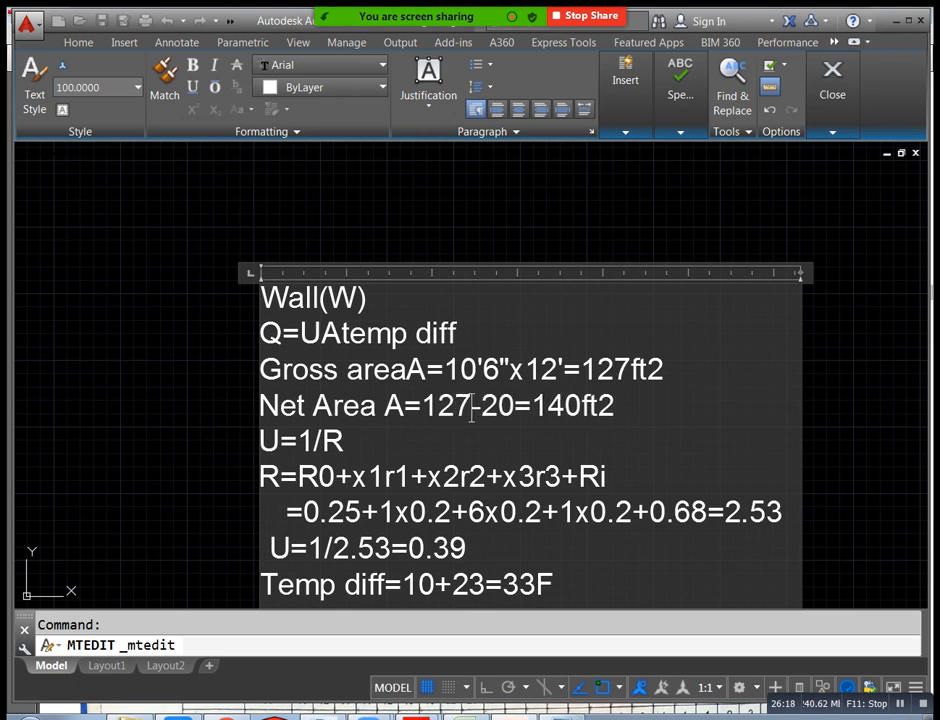
{"action": "key", "text": "BackSpace"}
{"action": "key", "text": "BackSpace"}
{"action": "type", "text": "07"}
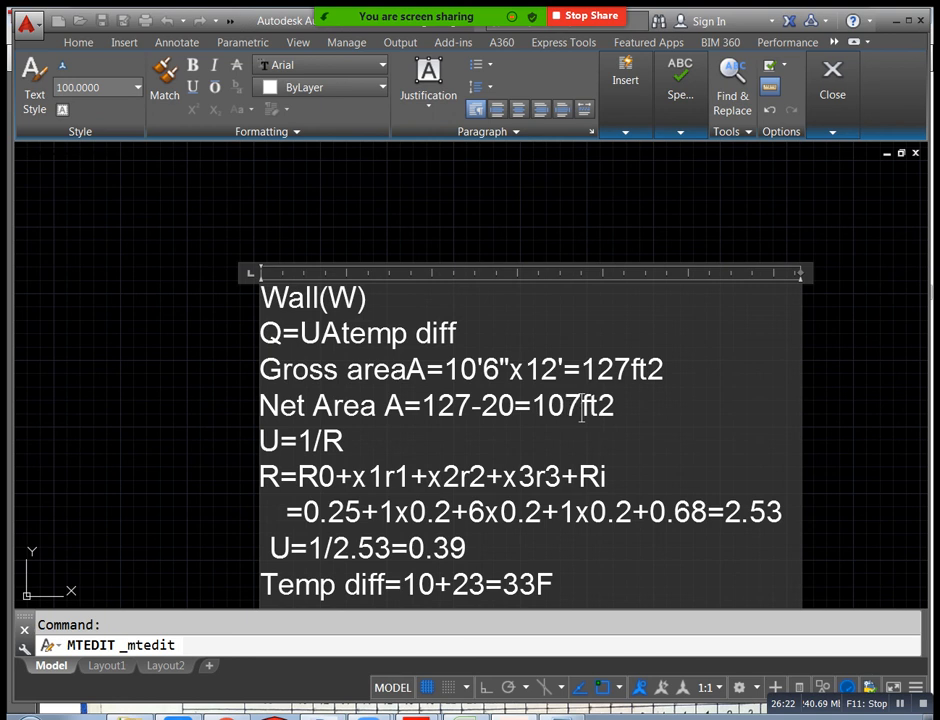
Switch to the HVAC Manual PDF and examine the West wall's equivalent temperature difference and the correction table 1-T-23
{"action": "scroll", "coordinate": [485, 390], "scroll_direction": "down", "scroll_amount": 1}
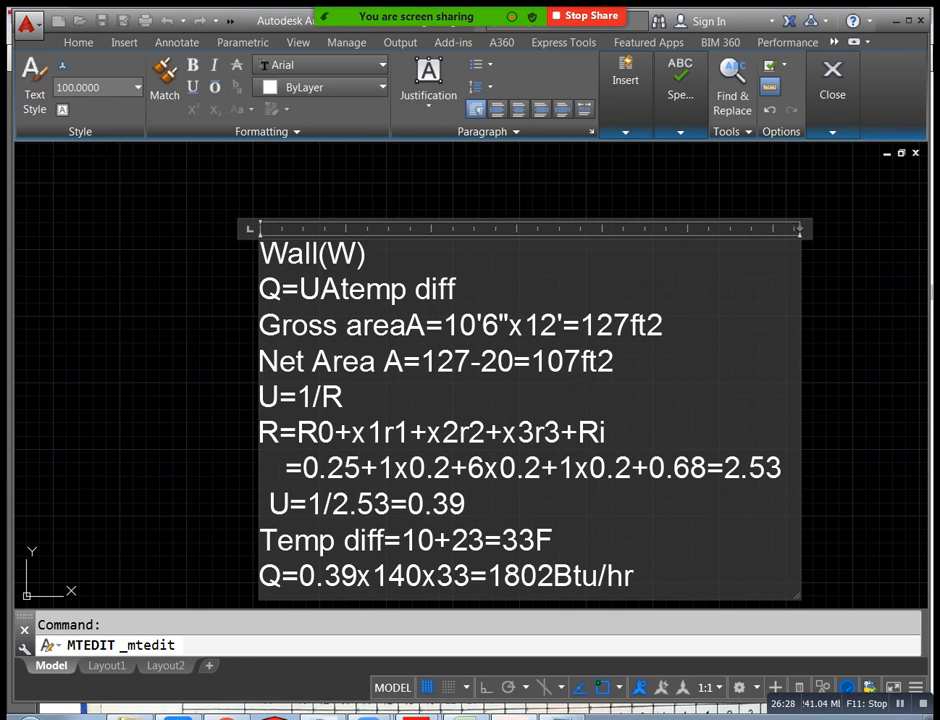
{"action": "mouse_move", "coordinate": [410, 716]}
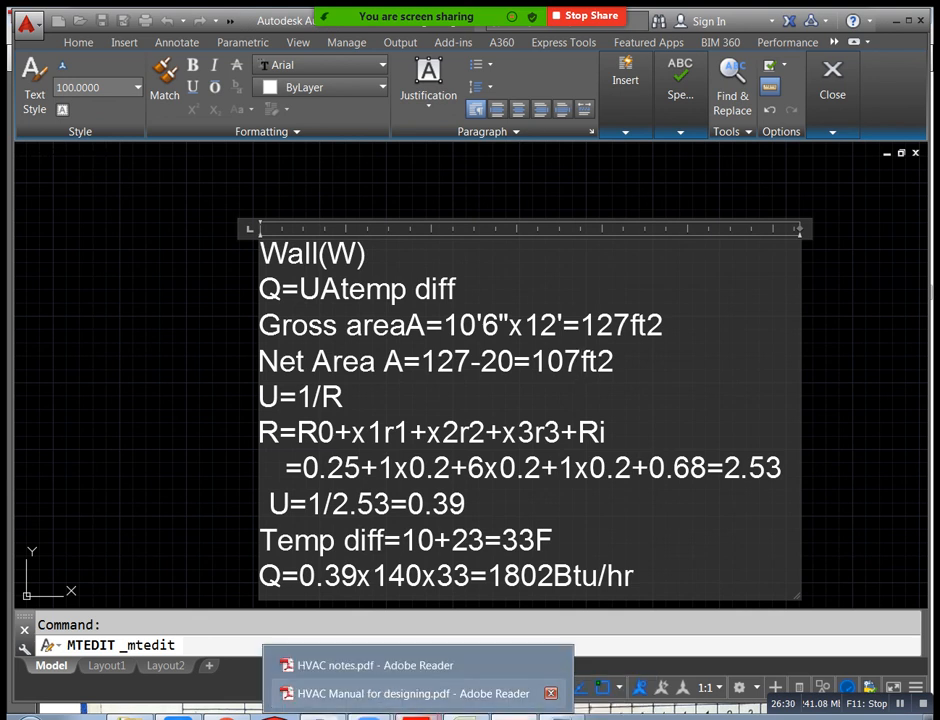
{"action": "left_click", "coordinate": [399, 688]}
{"action": "scroll", "coordinate": [470, 380], "scroll_direction": "up", "scroll_amount": 3}
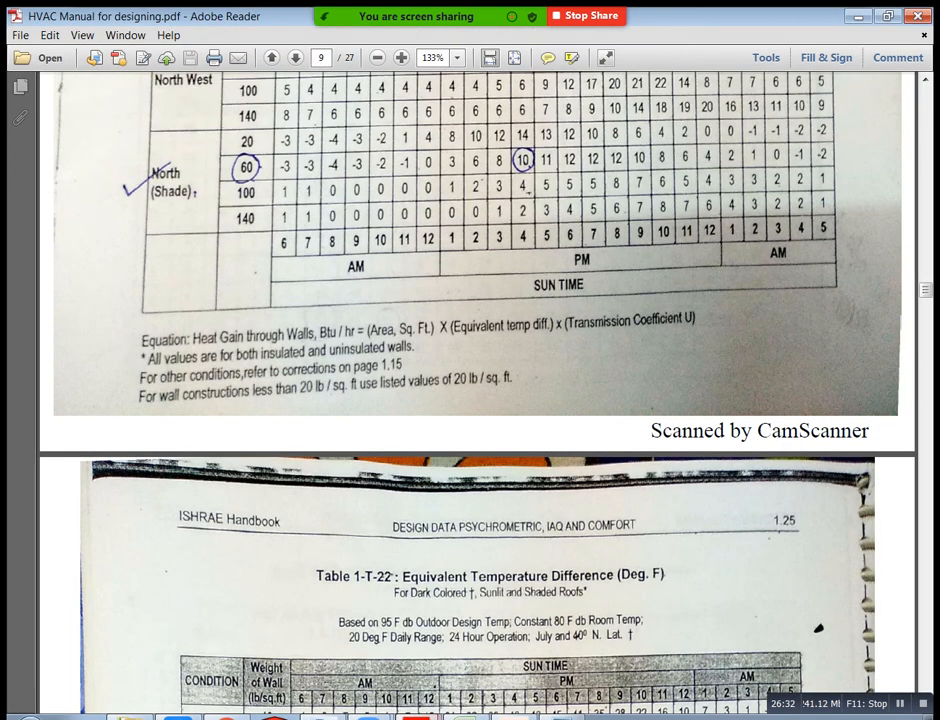
{"action": "scroll", "coordinate": [470, 380], "scroll_direction": "up", "scroll_amount": 2}
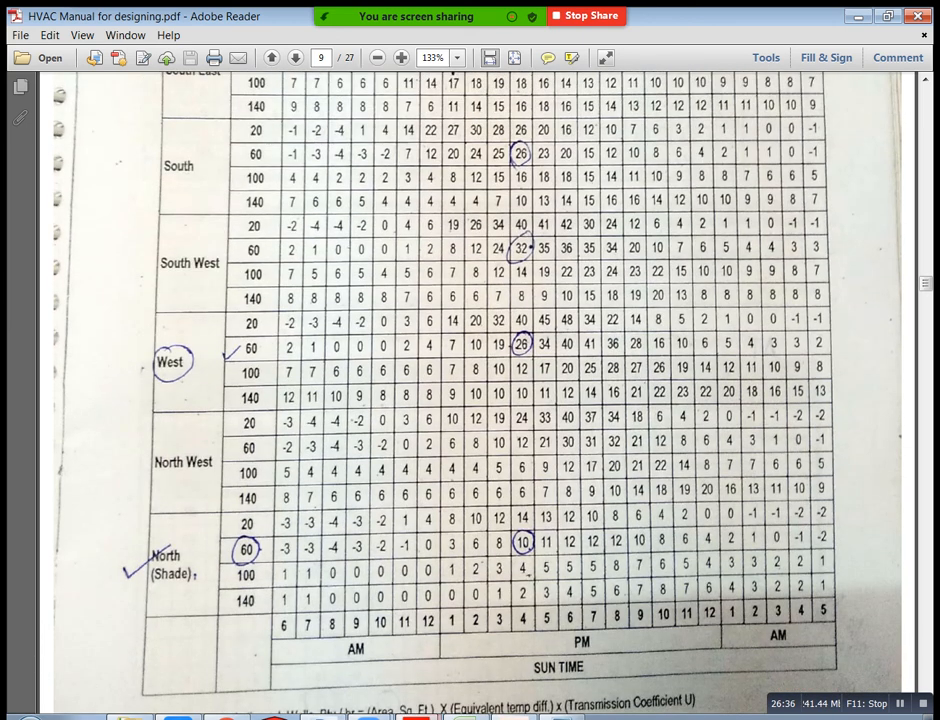
{"action": "scroll", "coordinate": [470, 390], "scroll_direction": "down", "scroll_amount": 9}
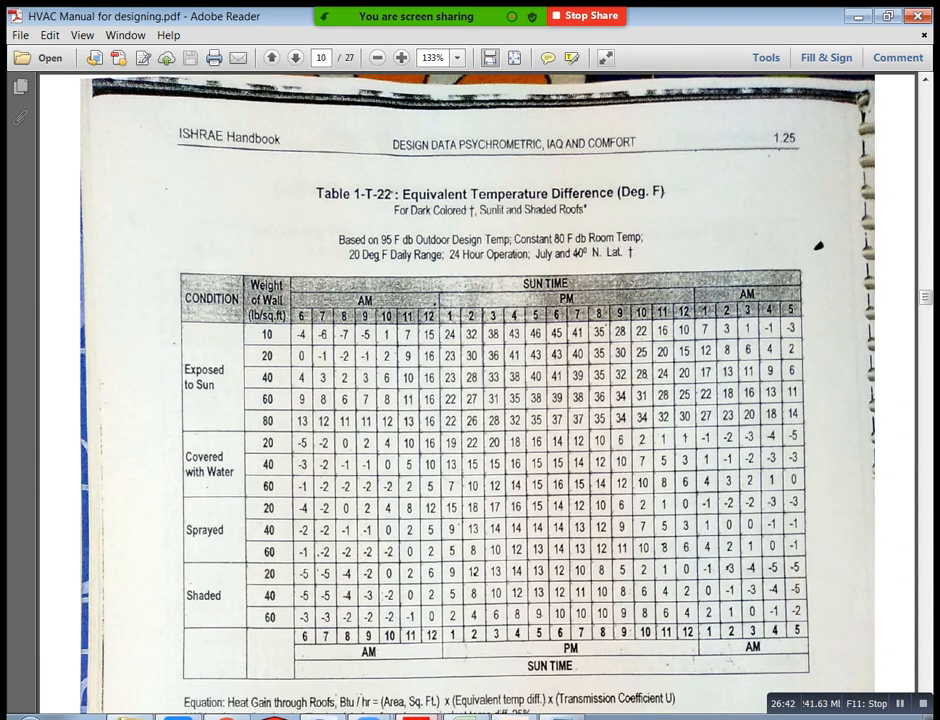
{"action": "scroll", "coordinate": [818, 244], "scroll_direction": "down", "scroll_amount": 4}
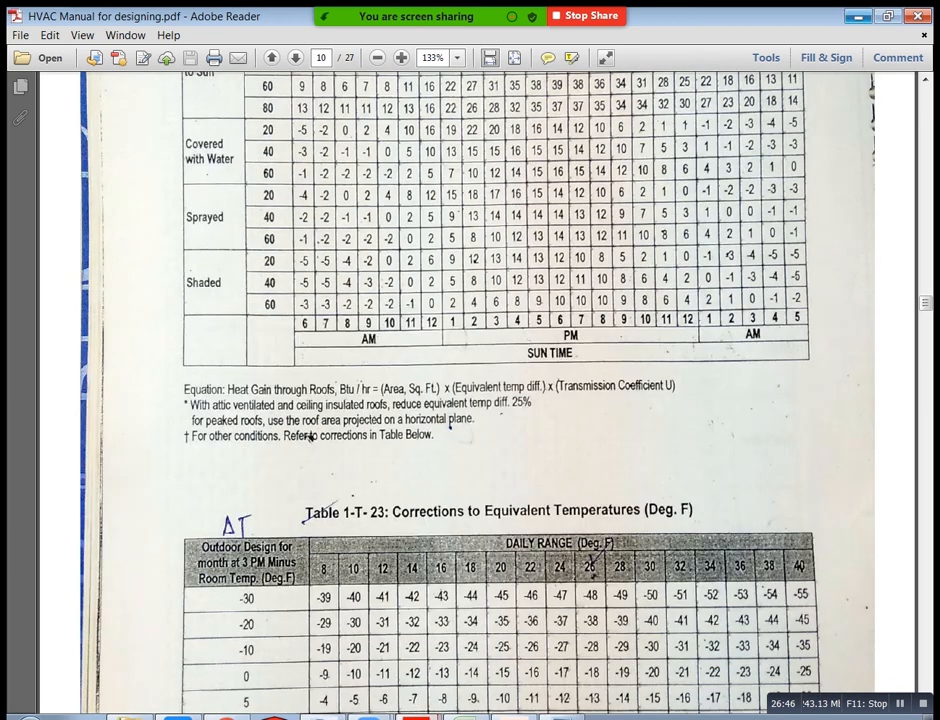
Switch back to AutoCAD and update the Temp diff line of the Wall(W) note to 26+23=49F
{"action": "key", "text": "alt+Tab"}
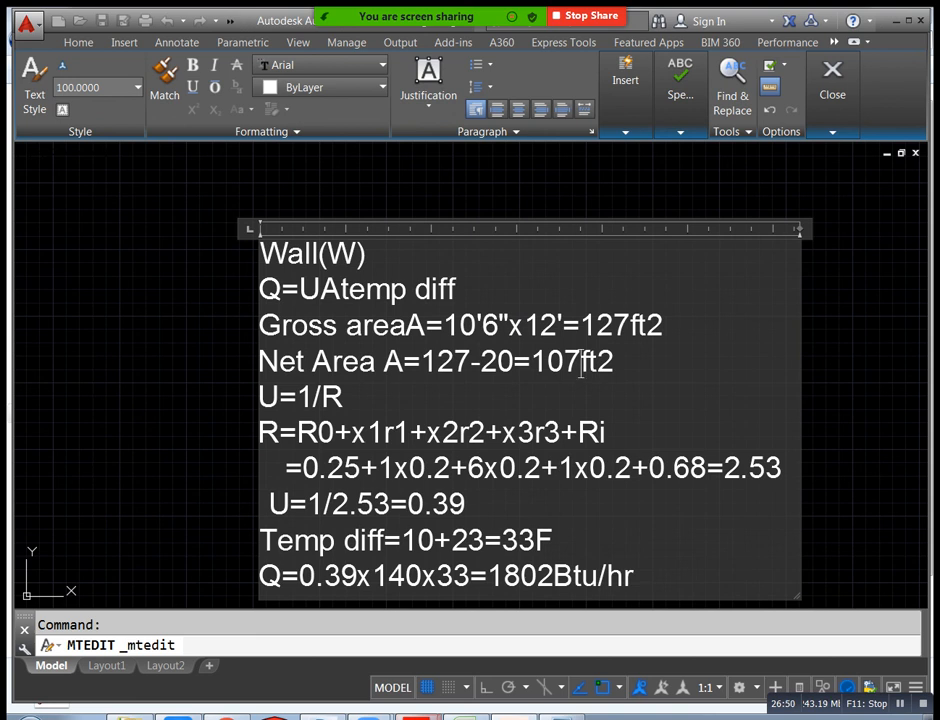
{"action": "key", "text": "BackSpace"}
{"action": "key", "text": "BackSpace"}
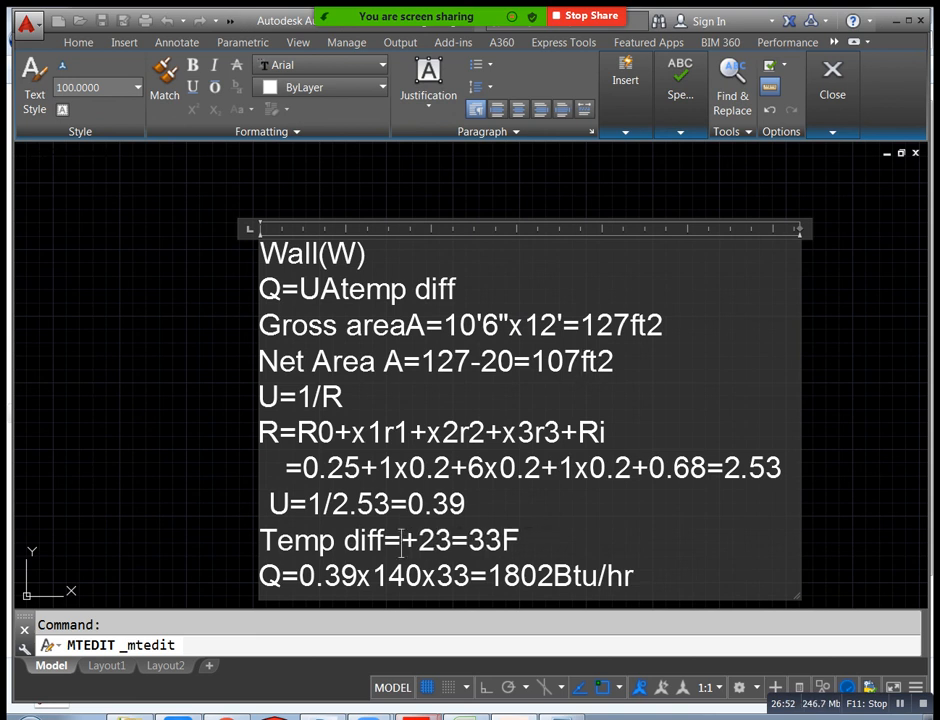
{"action": "type", "text": "26"}
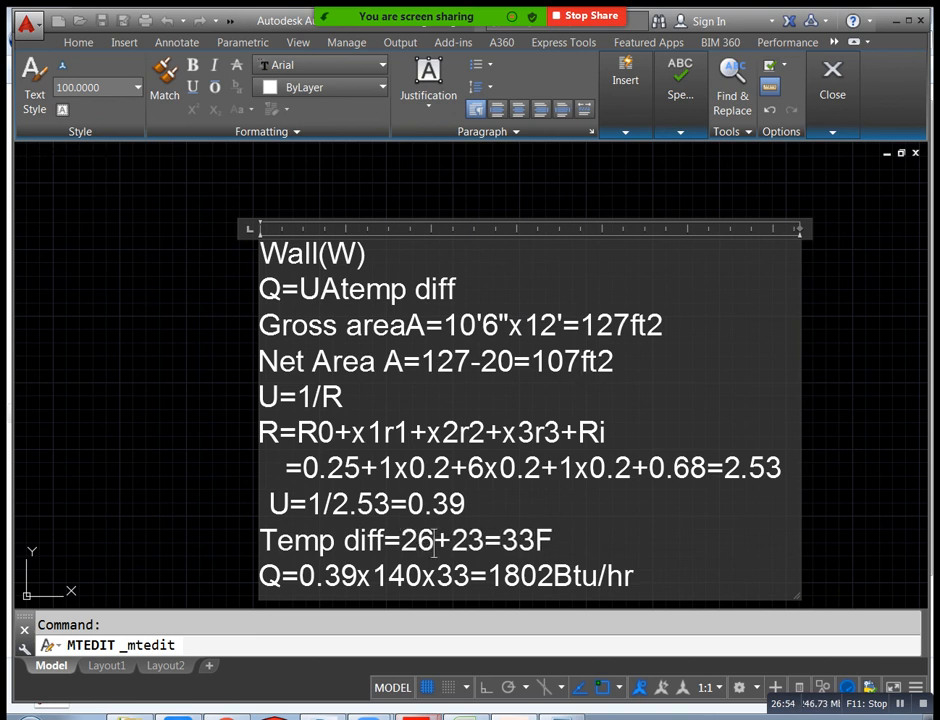
{"action": "key", "text": "BackSpace"}
{"action": "key", "text": "BackSpace"}
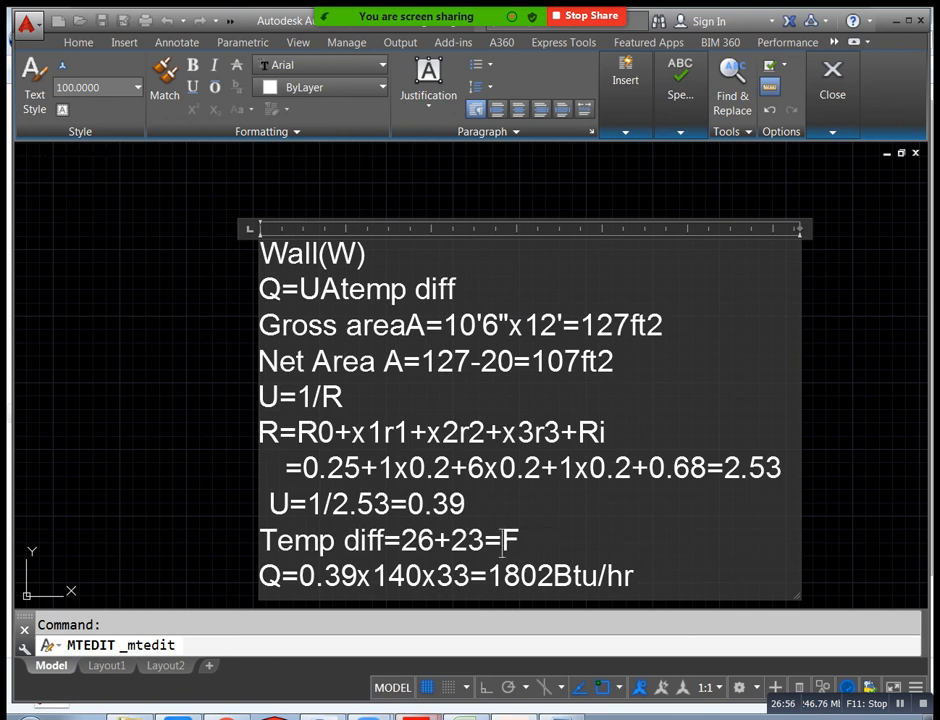
{"action": "type", "text": "49"}
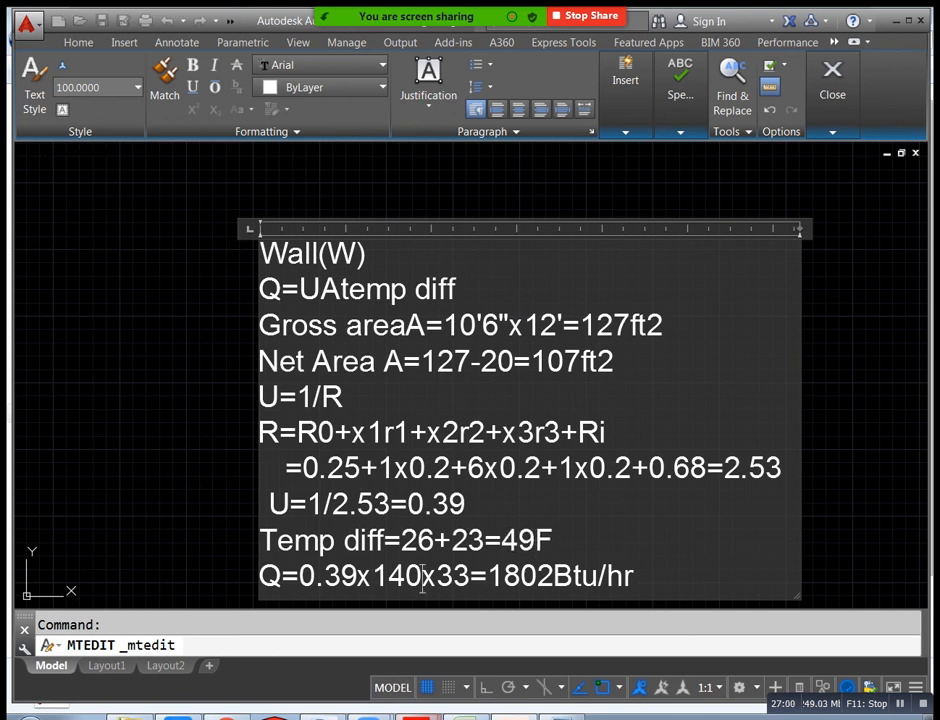
Replace the area and temperature difference in the Wall(W) note's Q line so the product reads 0.39x107x49
{"action": "key", "text": "BackSpace"}
{"action": "key", "text": "BackSpace"}
{"action": "type", "text": "07"}
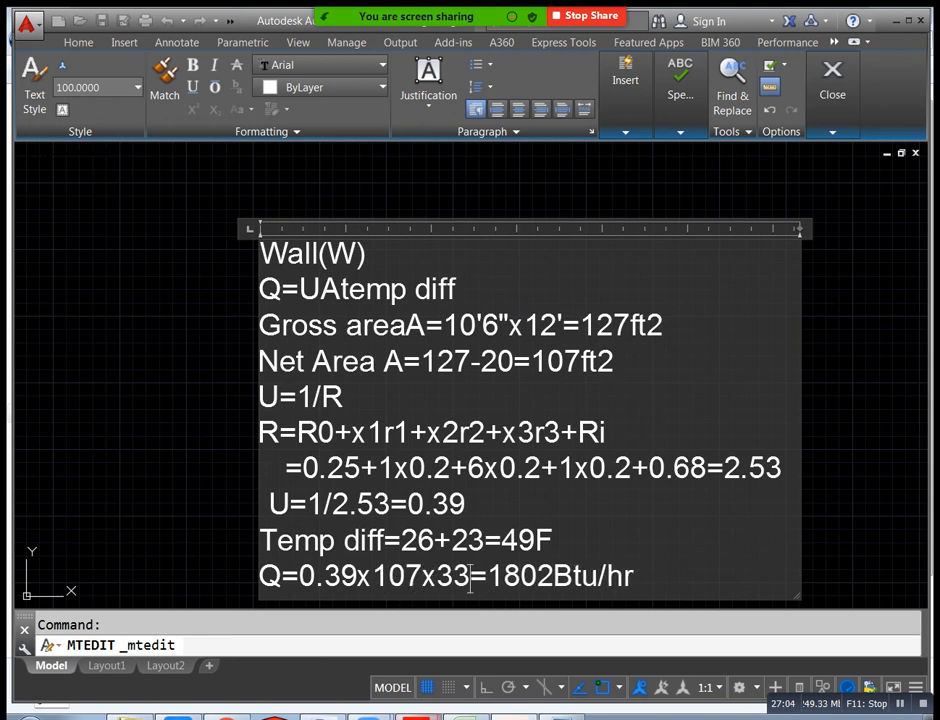
{"action": "key", "text": "BackSpace"}
{"action": "key", "text": "BackSpace"}
{"action": "type", "text": "49"}
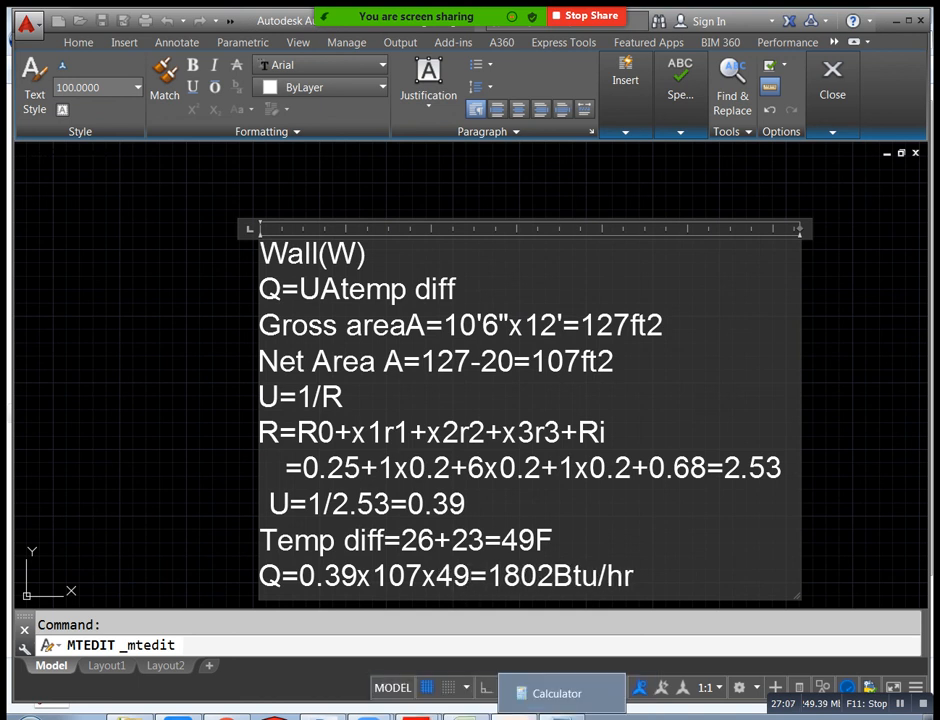
Switch to Calculator, move it above the Q line, and multiply 107 by 49 by 0.39
{"action": "left_click", "coordinate": [562, 717]}
{"action": "left_click_drag", "start_coordinate": [360, 253], "coordinate": [312, 208]}
{"action": "left_click", "coordinate": [364, 337]}
{"action": "left_click", "coordinate": [293, 424]}
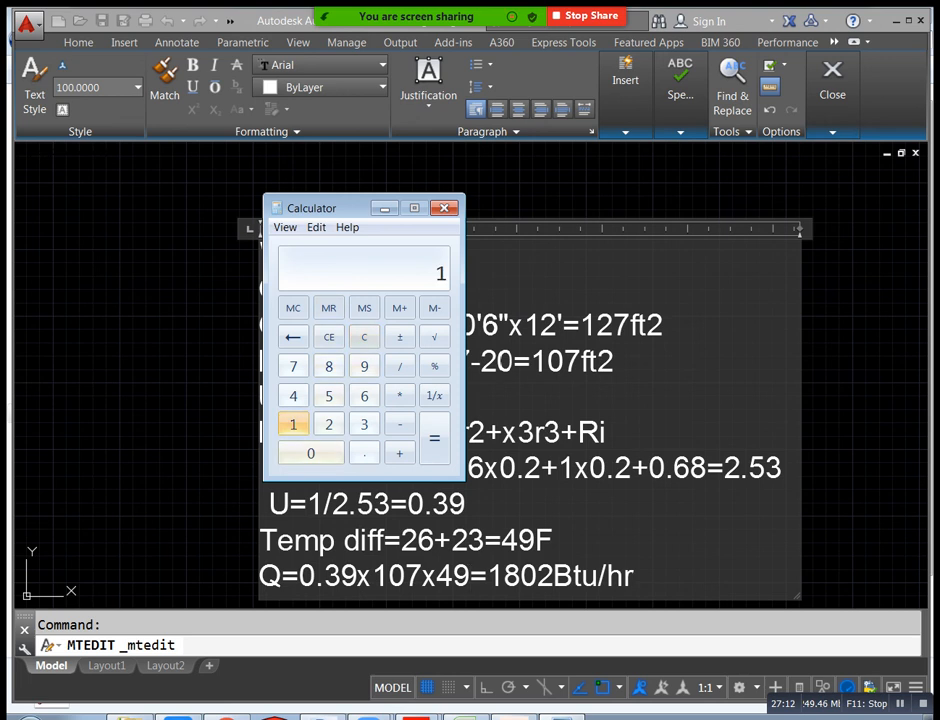
{"action": "left_click", "coordinate": [310, 453]}
{"action": "left_click", "coordinate": [293, 366]}
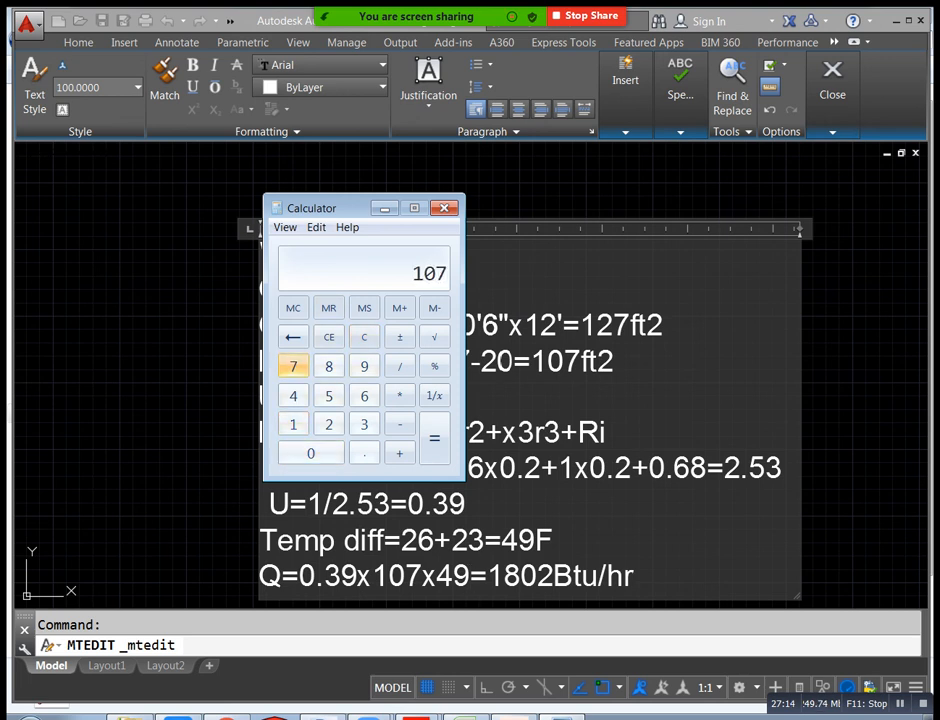
{"action": "left_click", "coordinate": [399, 395]}
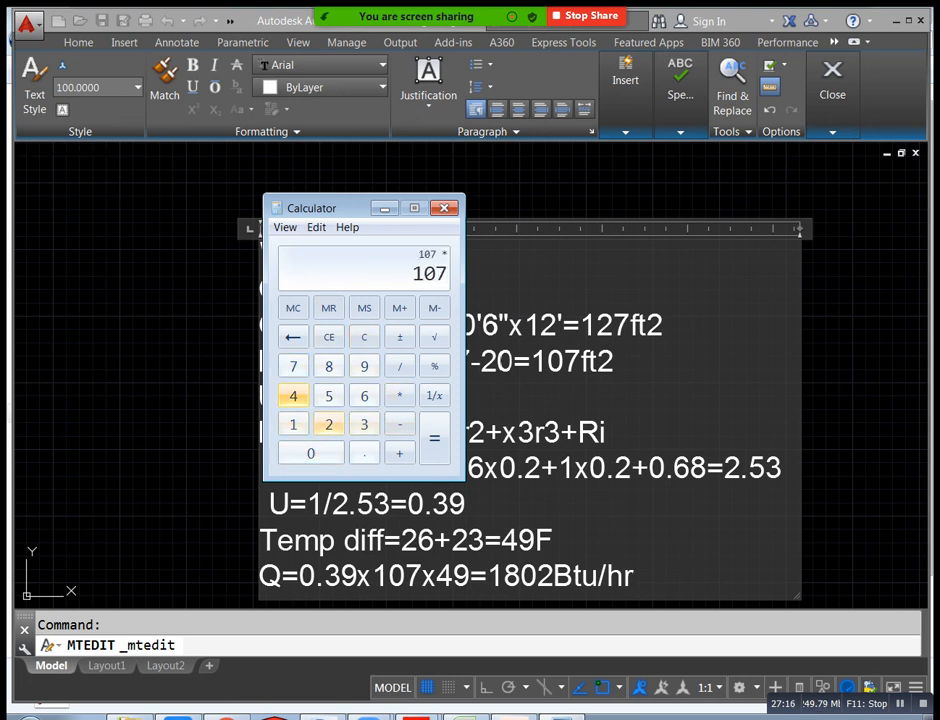
{"action": "left_click", "coordinate": [293, 395]}
{"action": "left_click", "coordinate": [364, 366]}
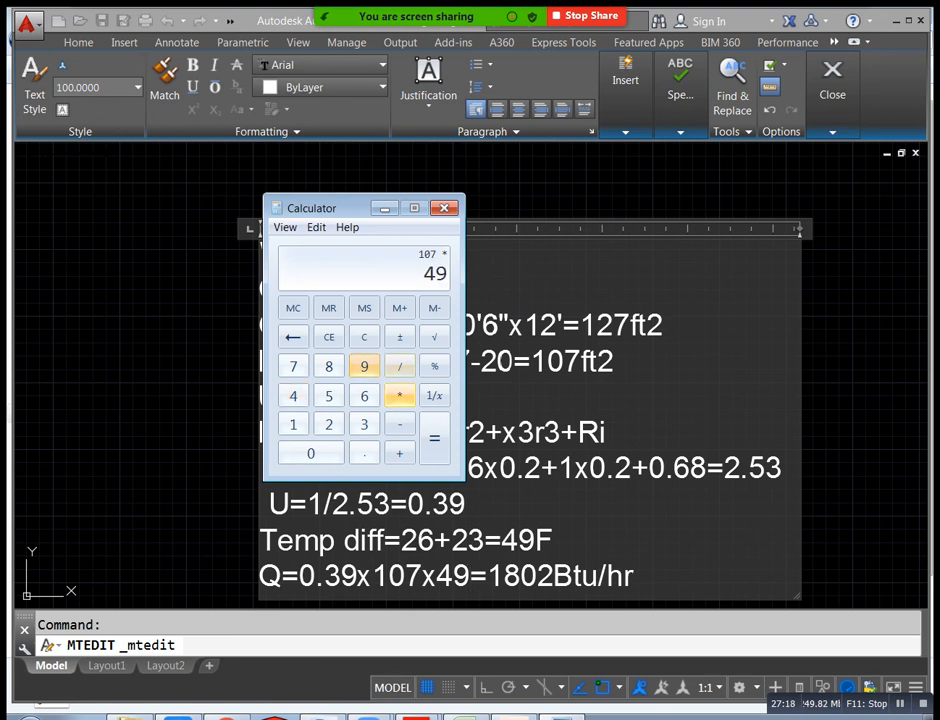
{"action": "left_click", "coordinate": [399, 395]}
{"action": "left_click", "coordinate": [310, 453]}
{"action": "left_click", "coordinate": [364, 453]}
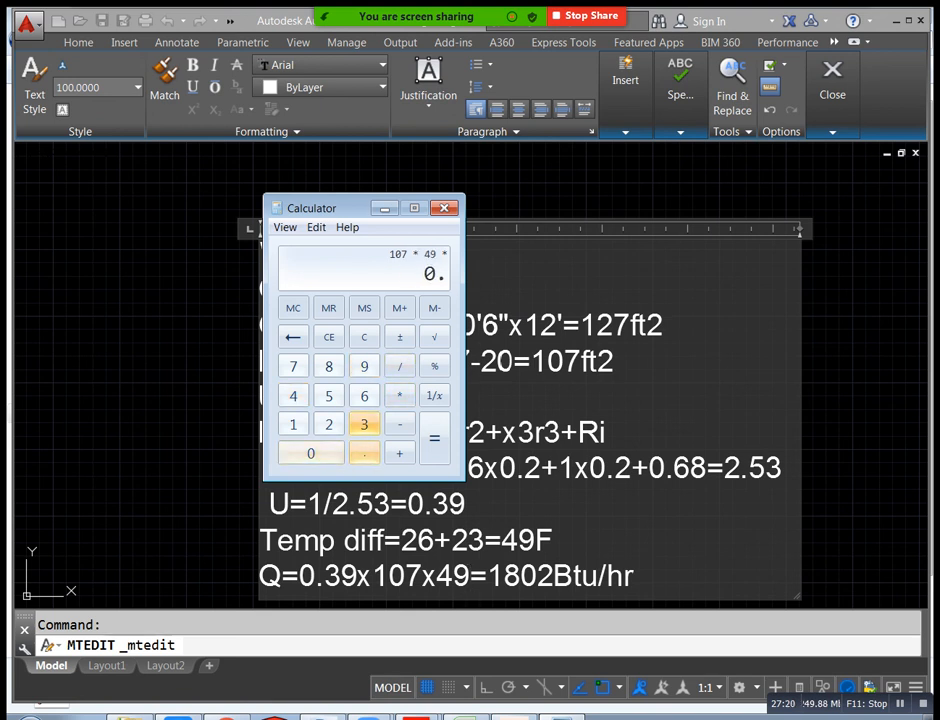
{"action": "left_click", "coordinate": [364, 424]}
{"action": "left_click", "coordinate": [364, 366]}
{"action": "left_click", "coordinate": [434, 438]}
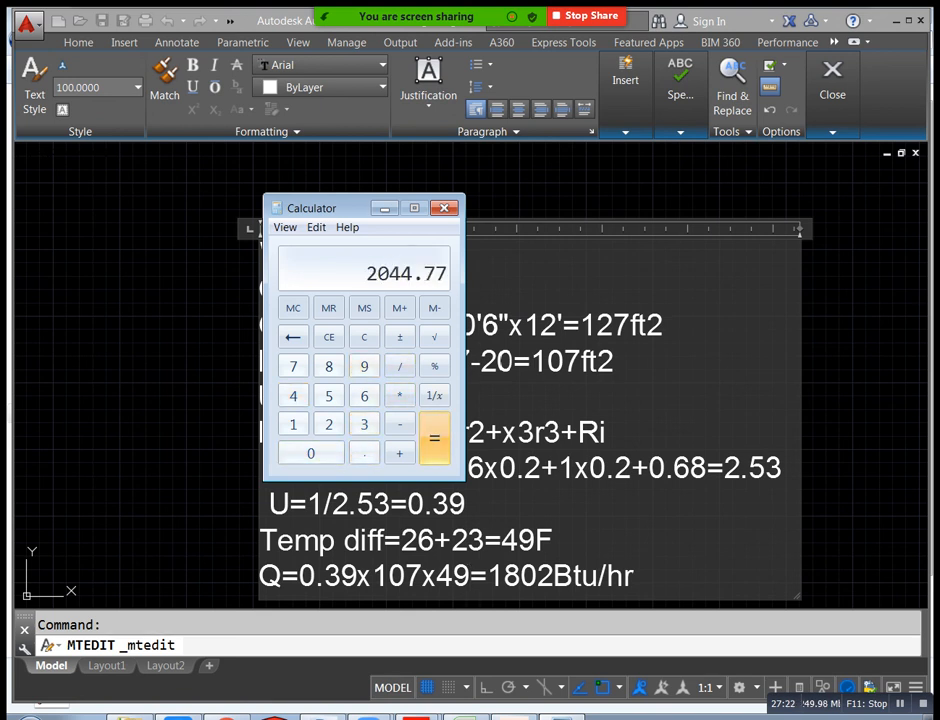
Minimize Calculator, replace the result in the Wall(W) note's Q line with 2045 Btu/hr, and save the drawing
{"action": "left_click", "coordinate": [385, 208]}
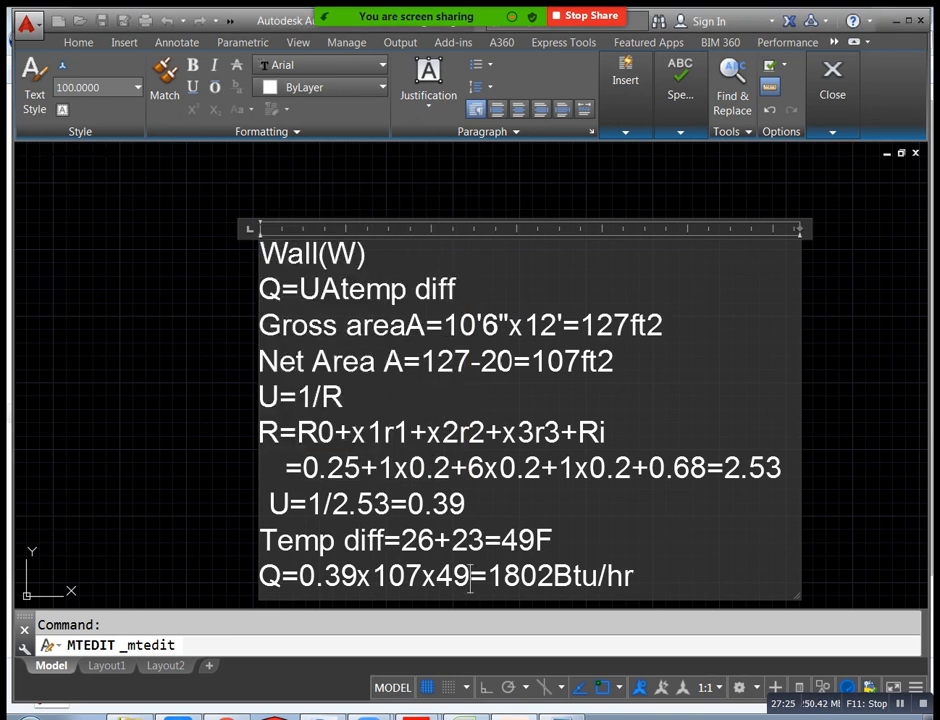
{"action": "key", "text": "BackSpace"}
{"action": "key", "text": "BackSpace"}
{"action": "key", "text": "BackSpace"}
{"action": "key", "text": "BackSpace"}
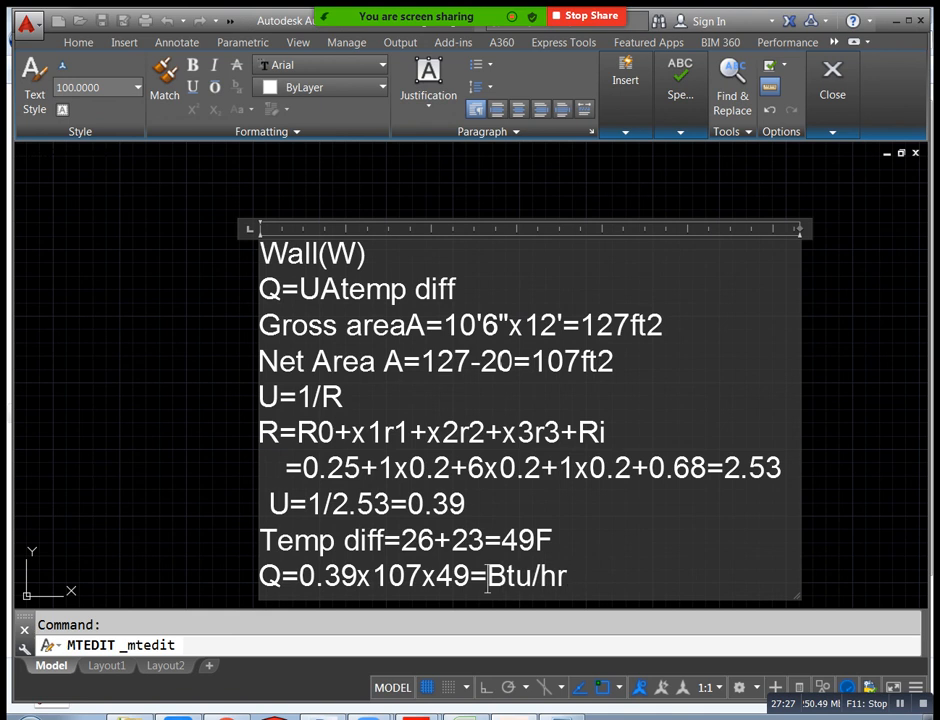
{"action": "type", "text": "2045"}
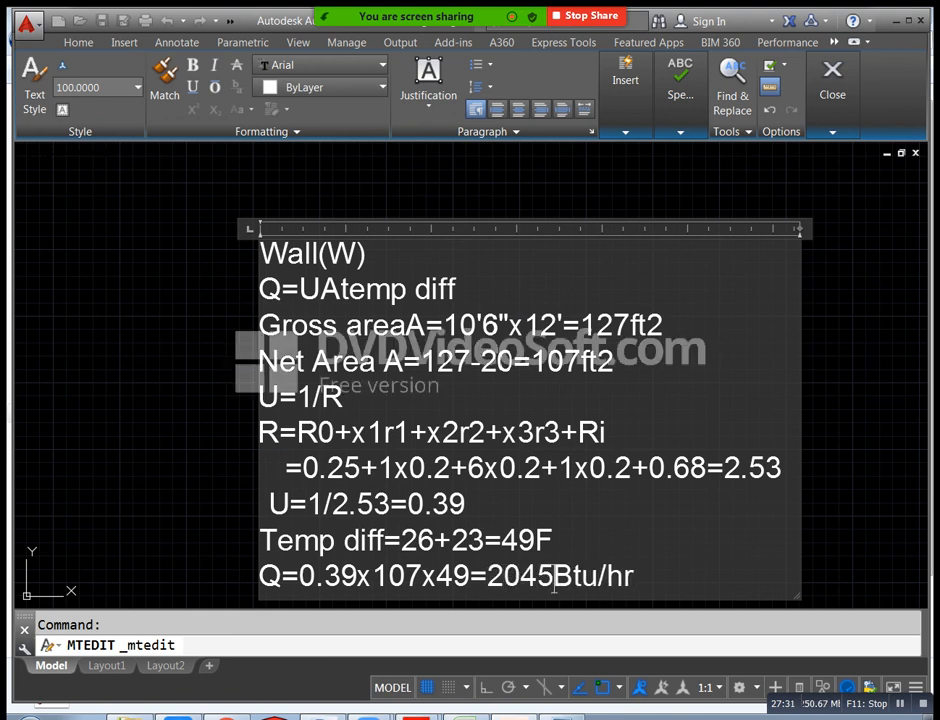
{"action": "left_click", "coordinate": [839, 403]}
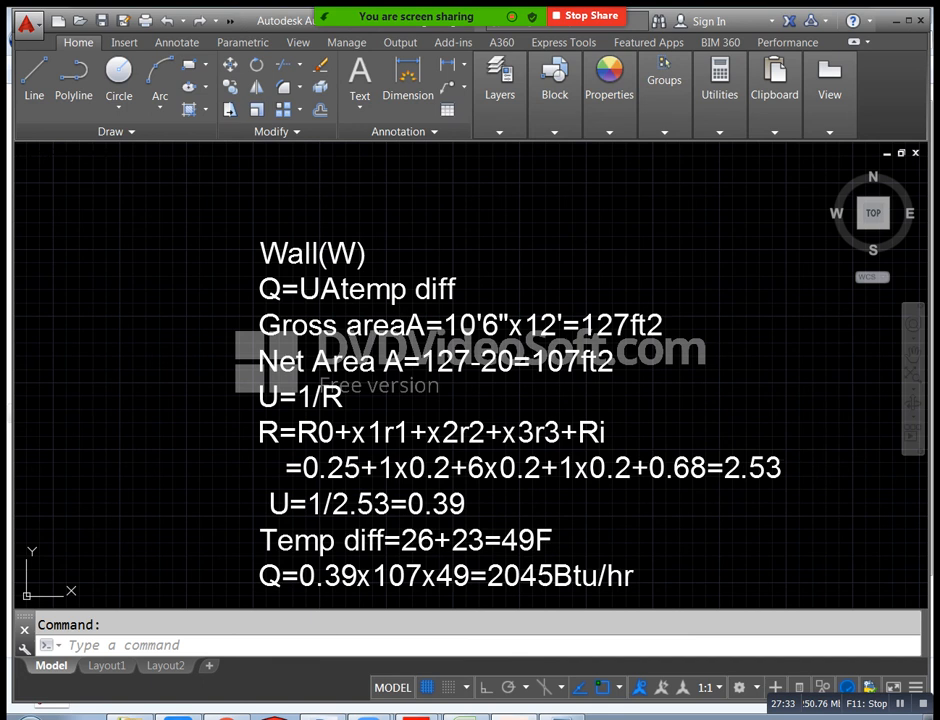
{"action": "key", "text": "ctrl+s"}
Switch to the Excel heat load sheet and examine the area, temperature difference and factor cells under Solar & Transmission Gain - Walls & Roof
{"action": "scroll", "coordinate": [699, 420], "scroll_direction": "down", "scroll_amount": 5}
{"action": "middle_click_drag", "start_coordinate": [766, 430], "coordinate": [576, 428]}
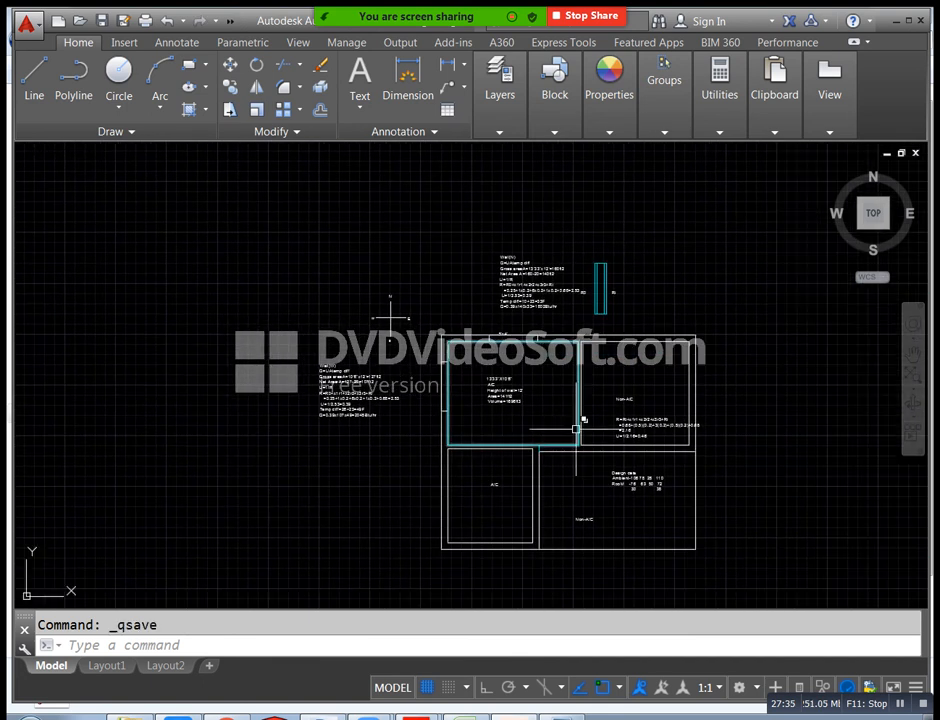
{"action": "scroll", "coordinate": [576, 428], "scroll_direction": "up", "scroll_amount": 2}
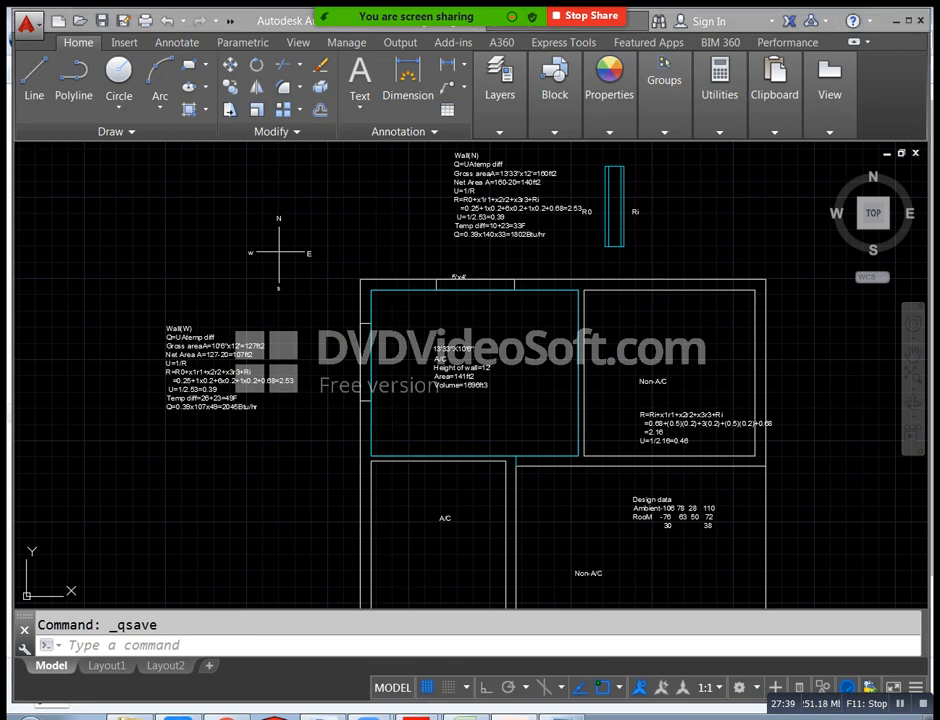
{"action": "key", "text": "alt+Tab"}
{"action": "left_click_drag", "start_coordinate": [60, 477], "coordinate": [388, 590]}
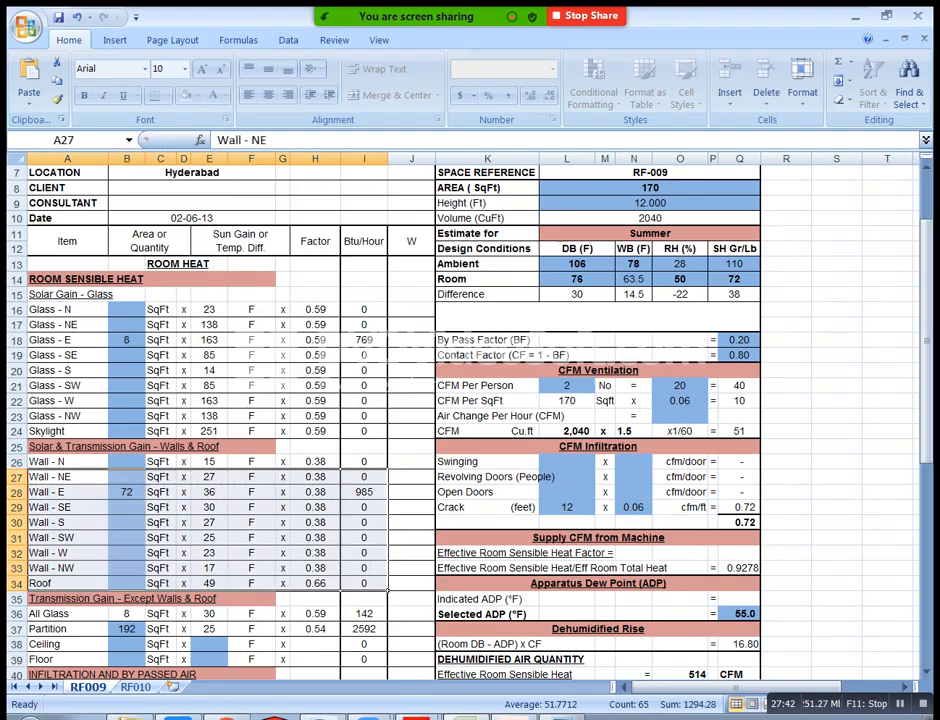
{"action": "left_click_drag", "start_coordinate": [60, 461], "coordinate": [364, 583]}
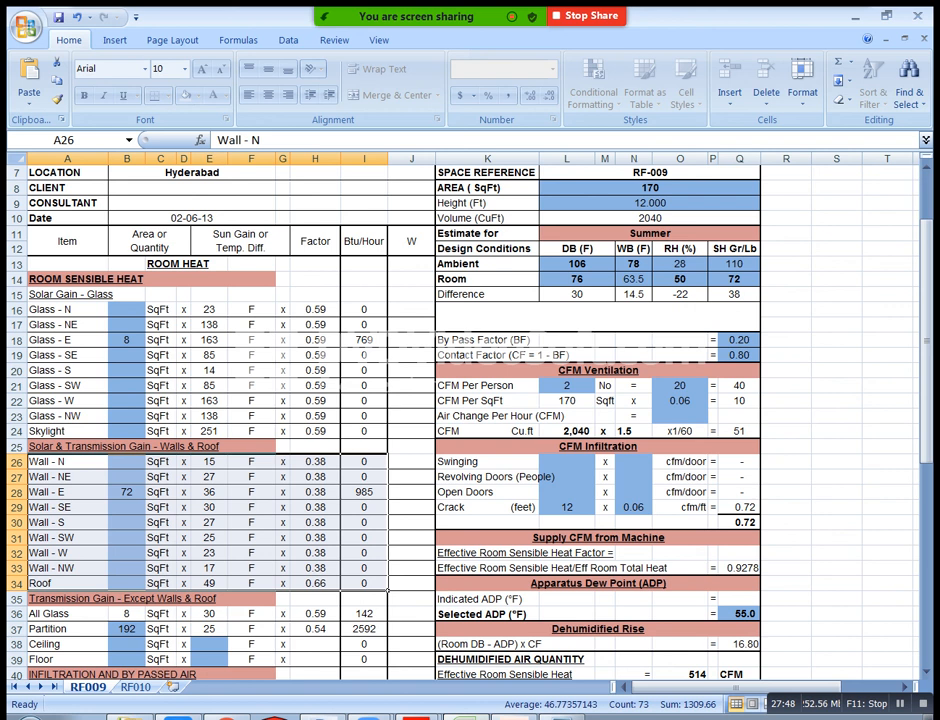
{"action": "left_click", "coordinate": [127, 462]}
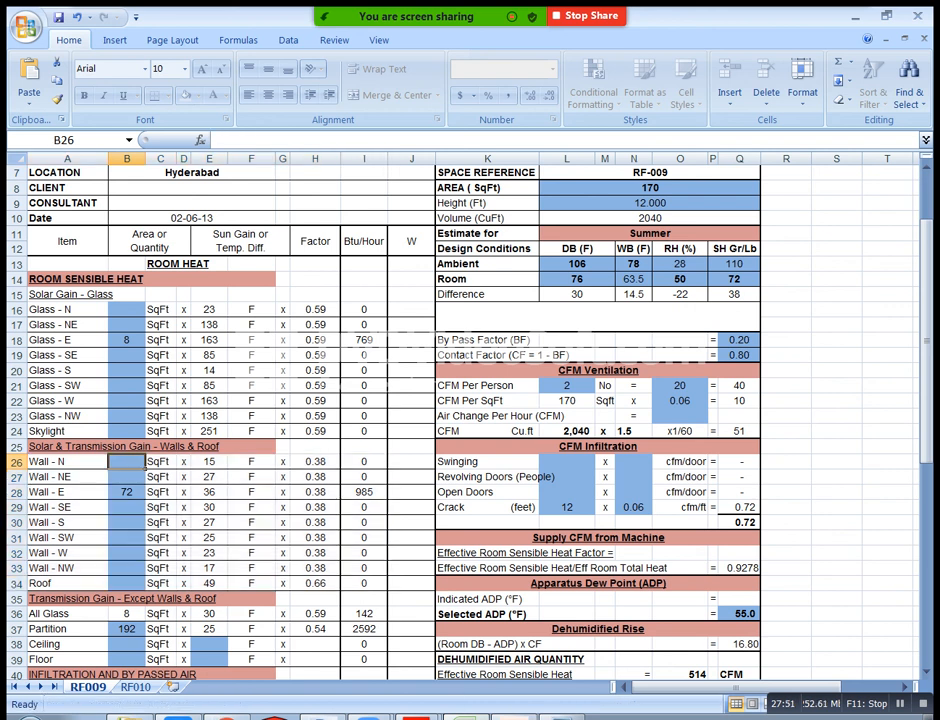
{"action": "left_click", "coordinate": [315, 462]}
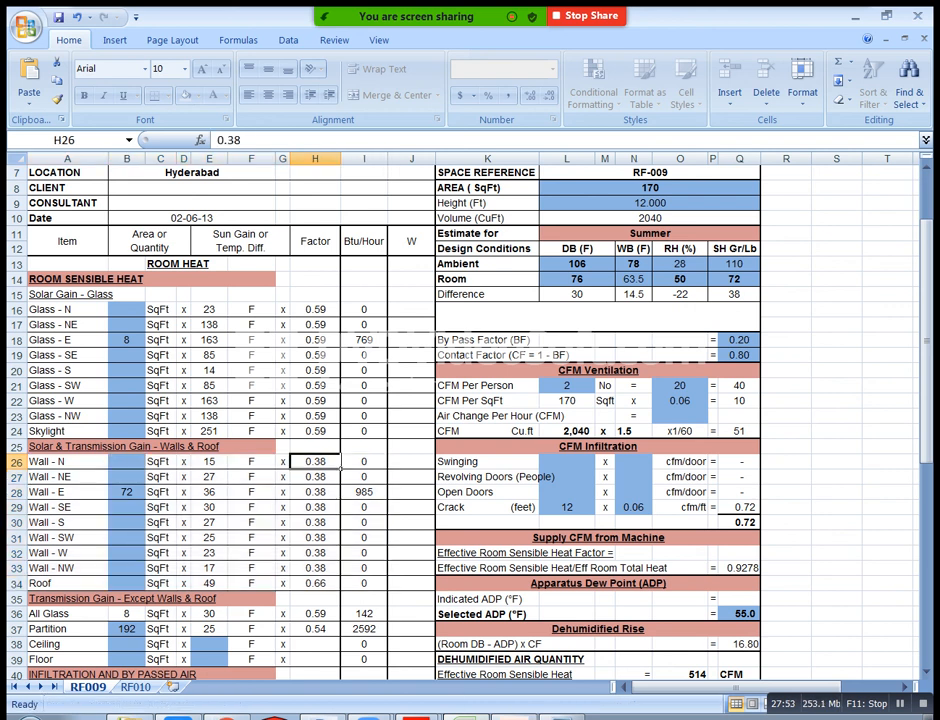
{"action": "left_click", "coordinate": [209, 462]}
{"action": "left_click", "coordinate": [209, 583]}
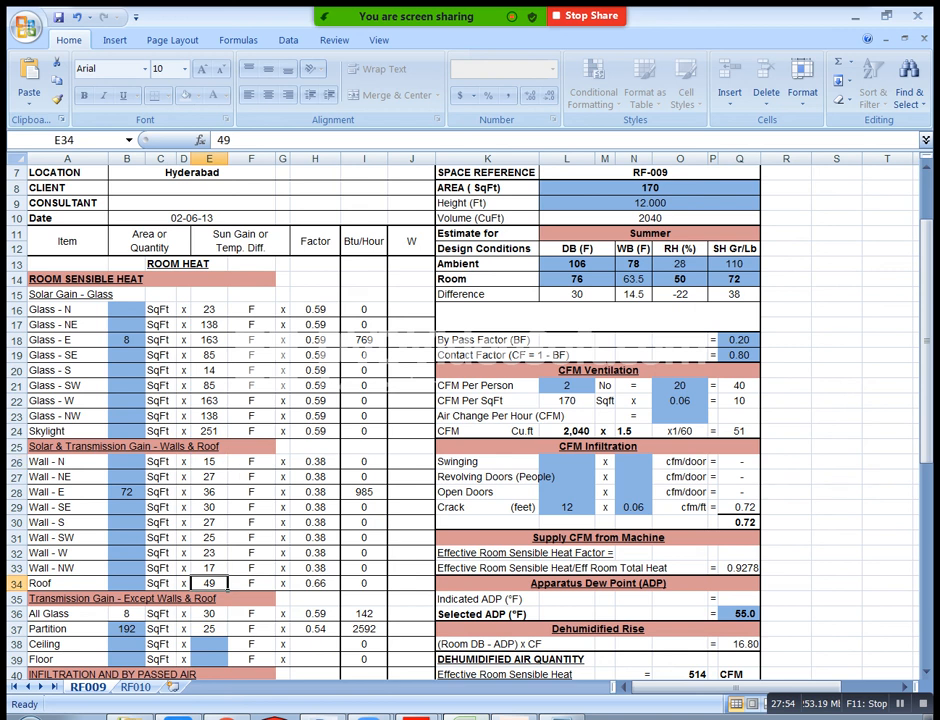
{"action": "left_click", "coordinate": [209, 462]}
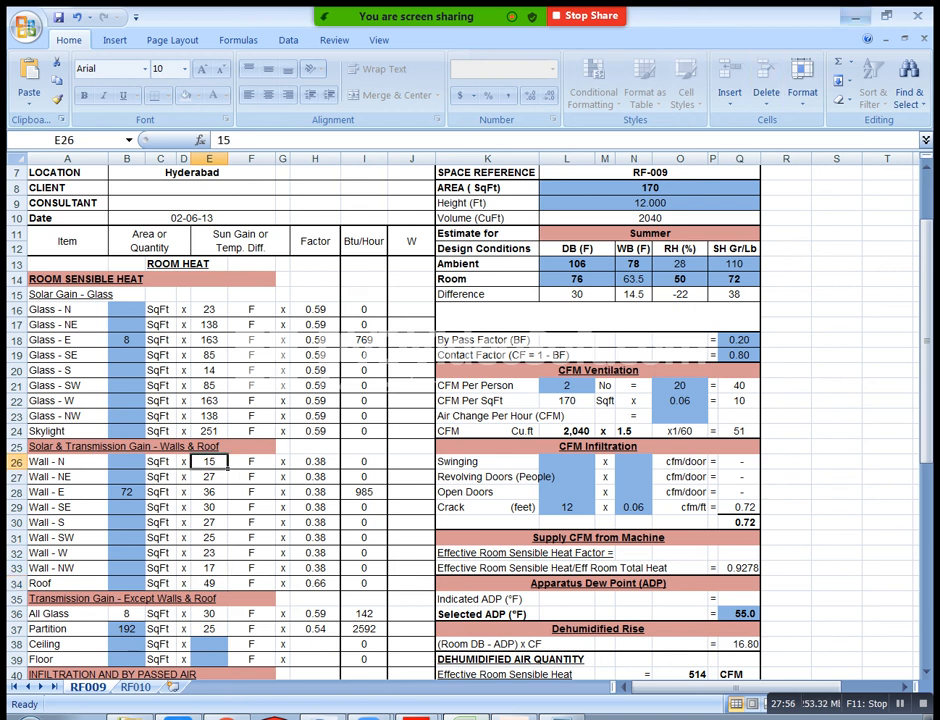
Switch back to AutoCAD and review the floor plan with the Wall(N) and Wall(W) notes
{"action": "left_click", "coordinate": [857, 16]}
{"action": "middle_click_drag", "start_coordinate": [550, 441], "coordinate": [531, 497]}
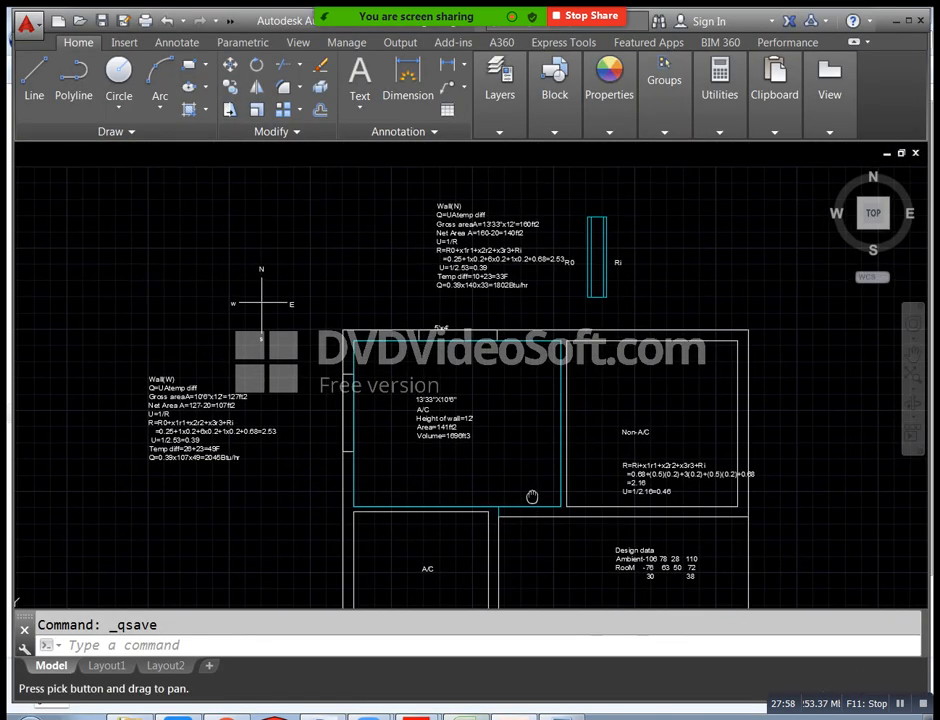